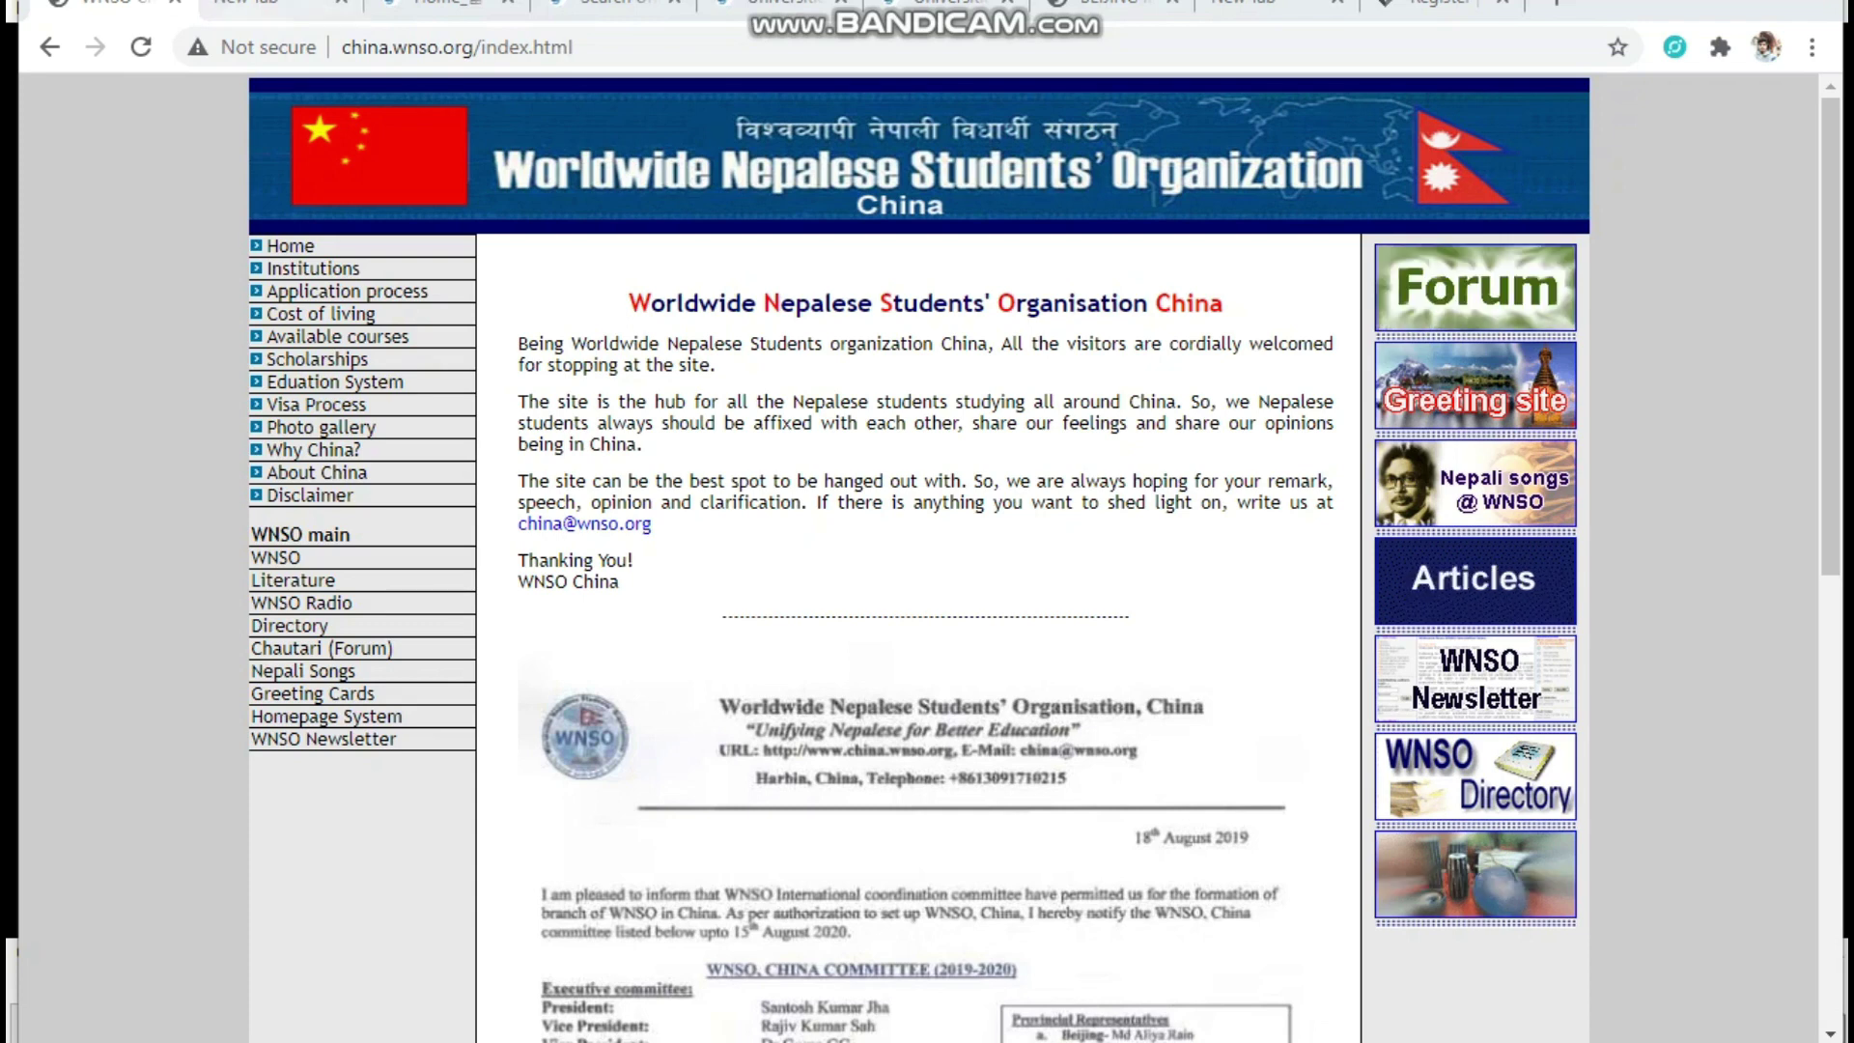
Leave the WNSO China homepage for the next browser tab
key("ctrl+Tab")
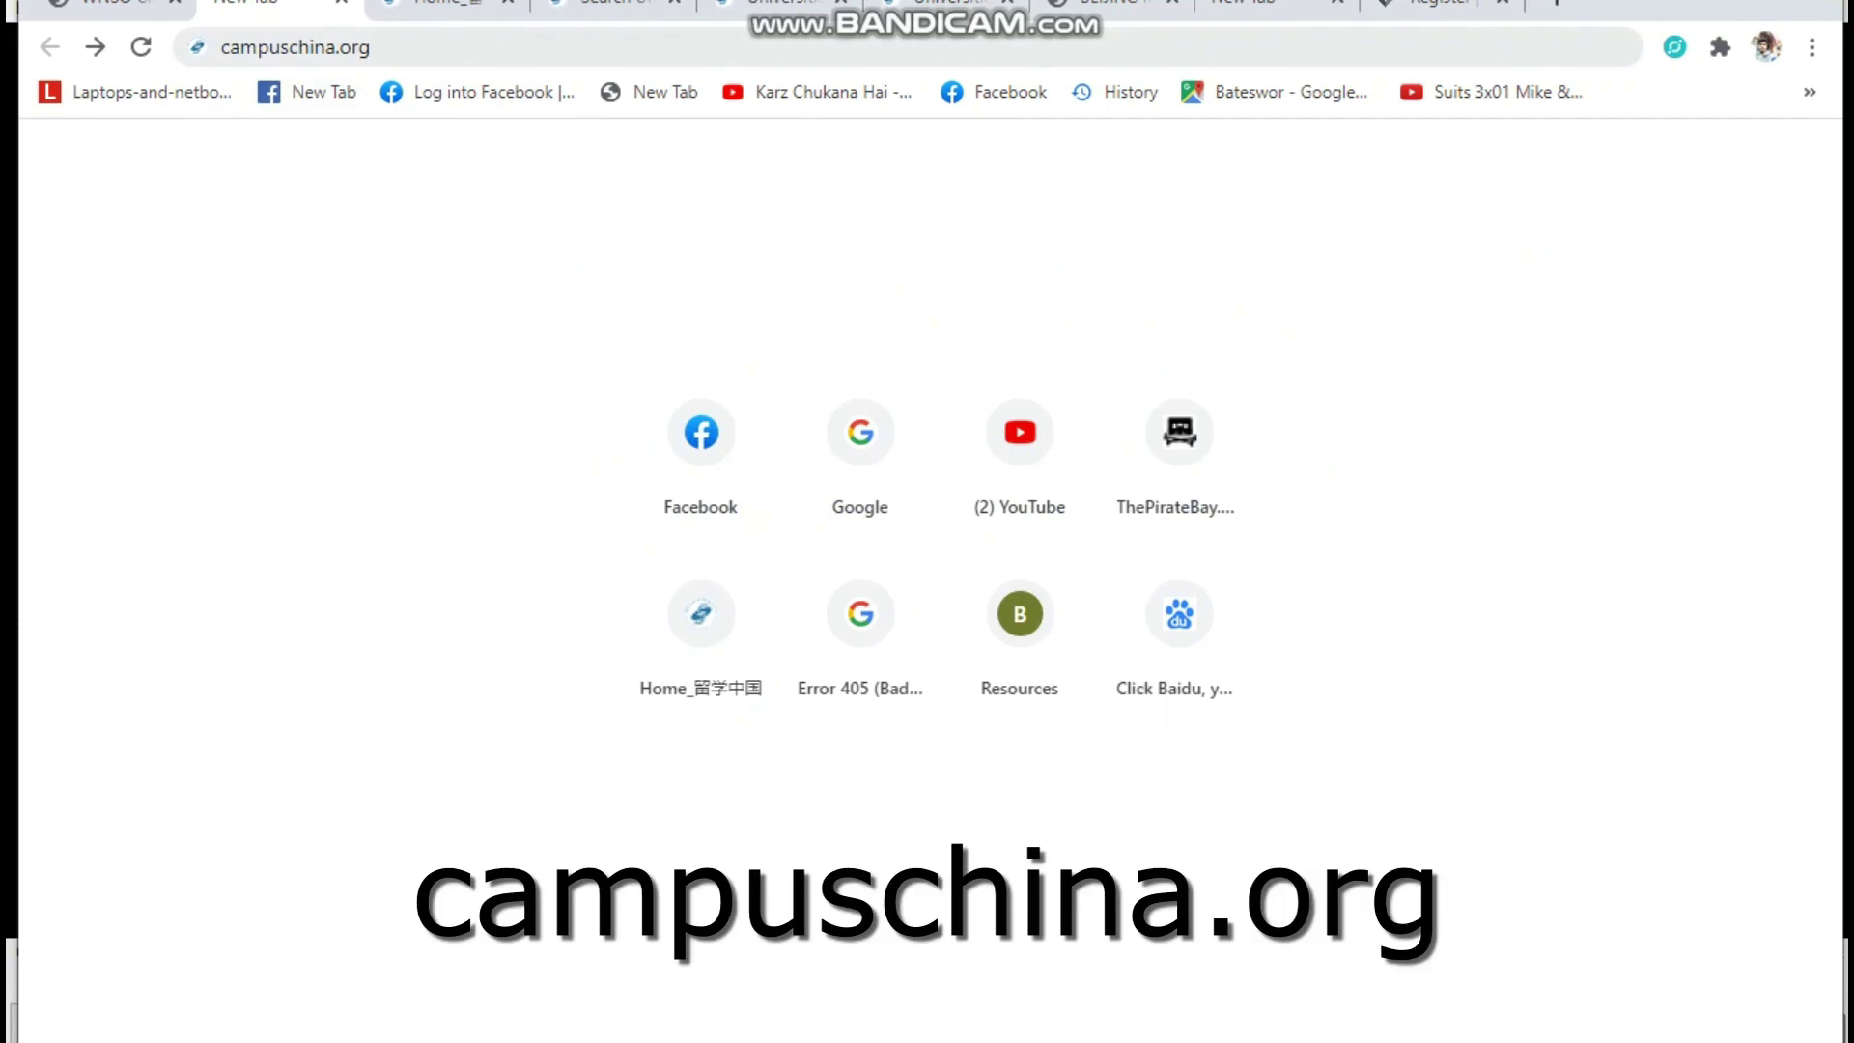
Load the campuschina.org homepage
left_click_drag(372, 48, 220, 47)
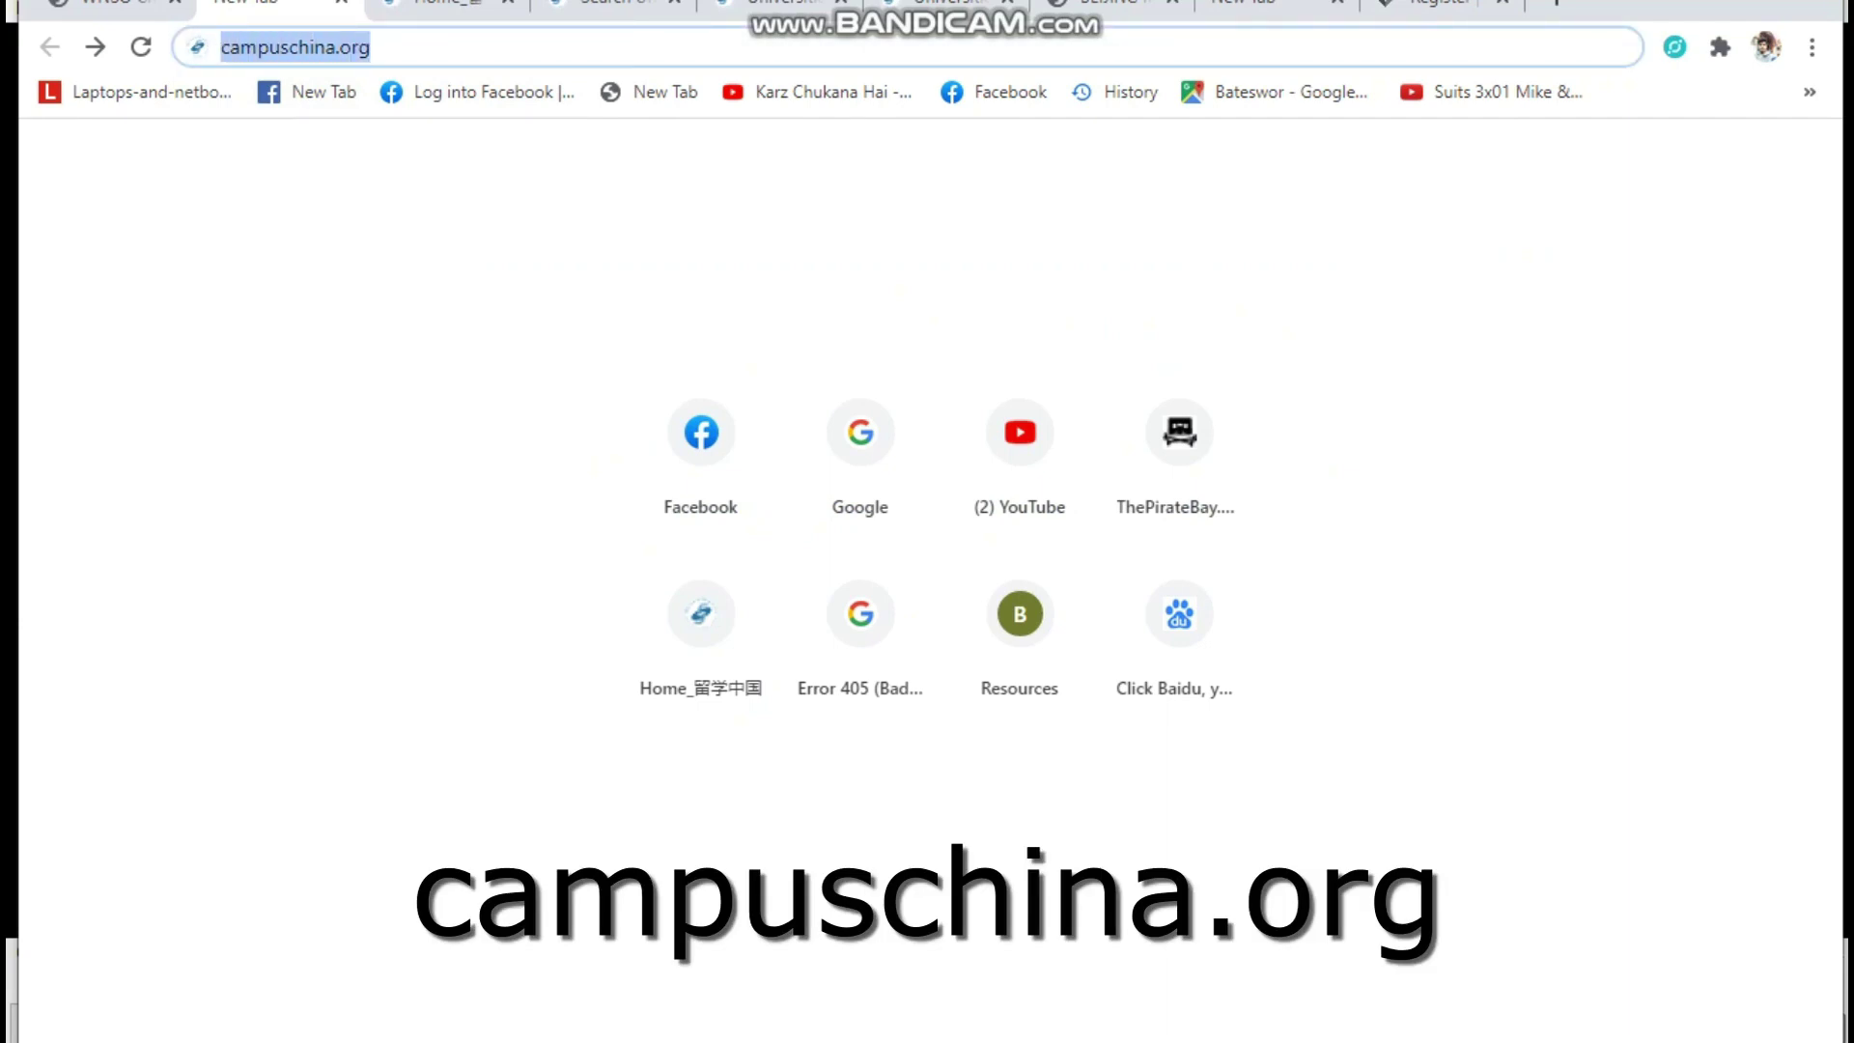
key("Return")
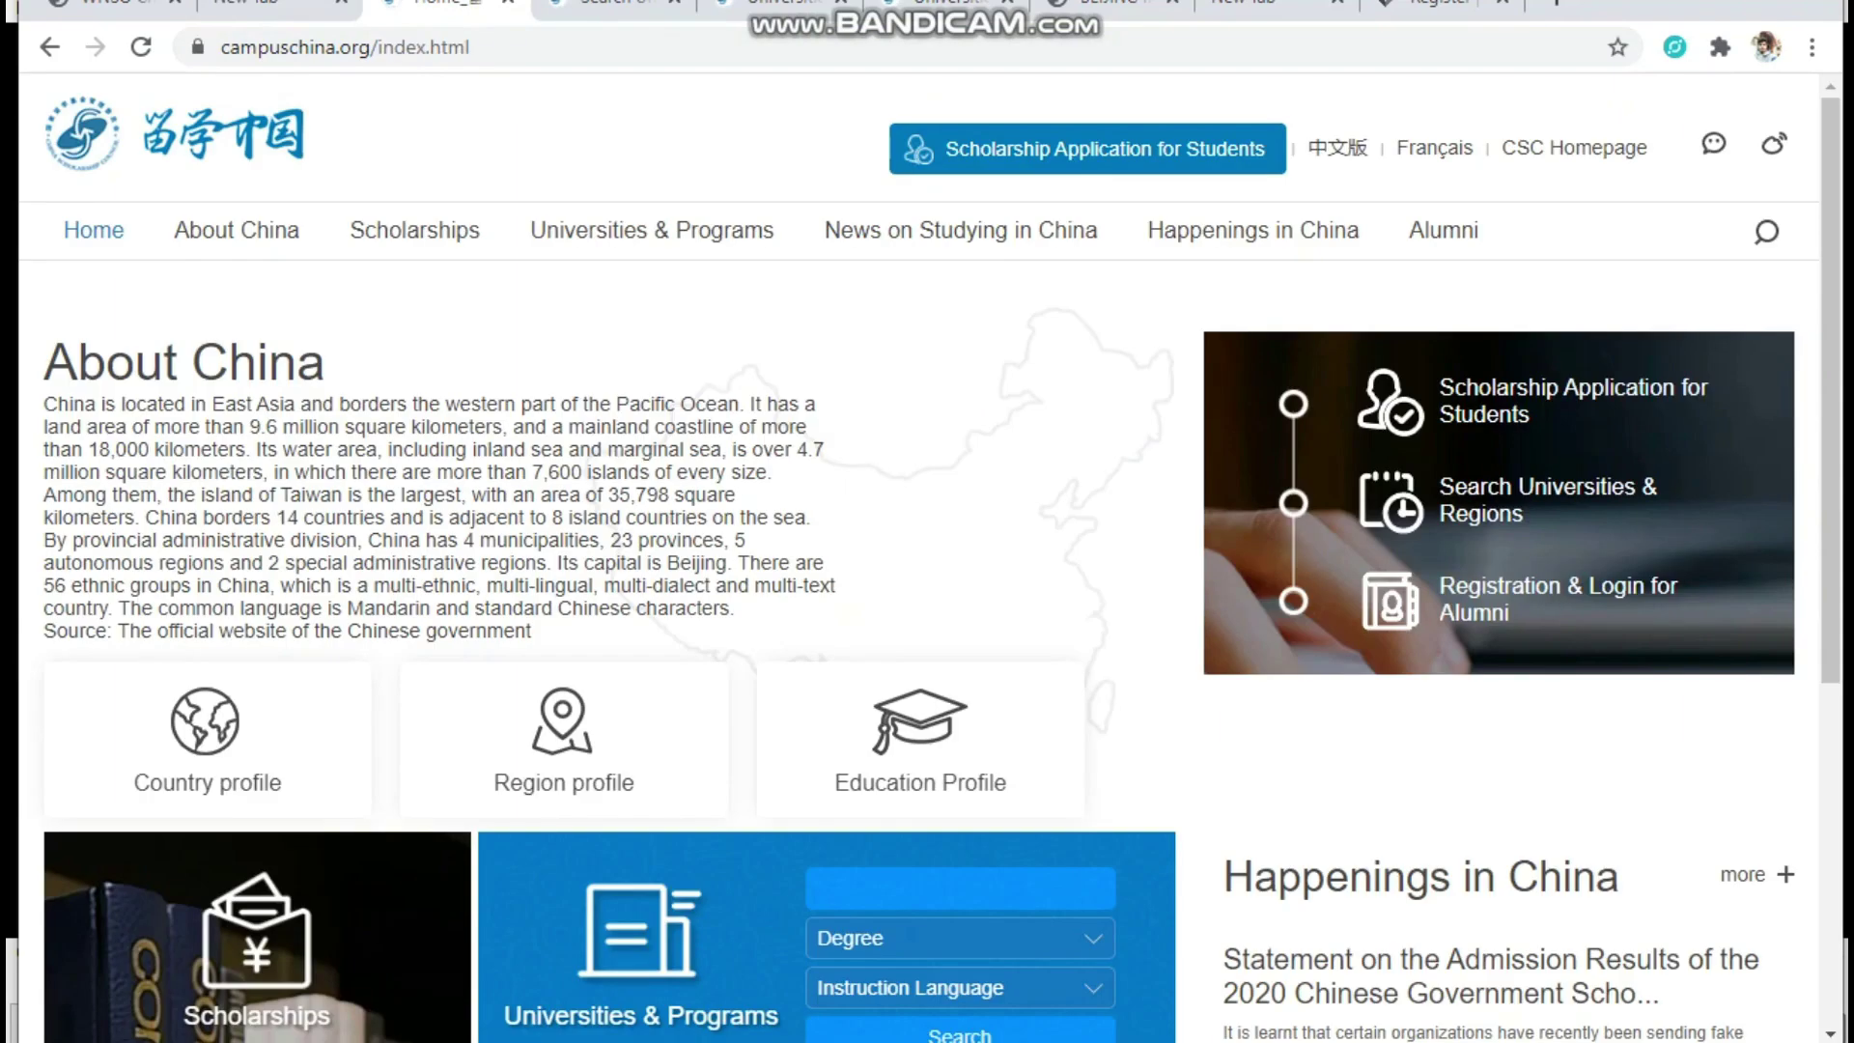
mouse_move(652, 230)
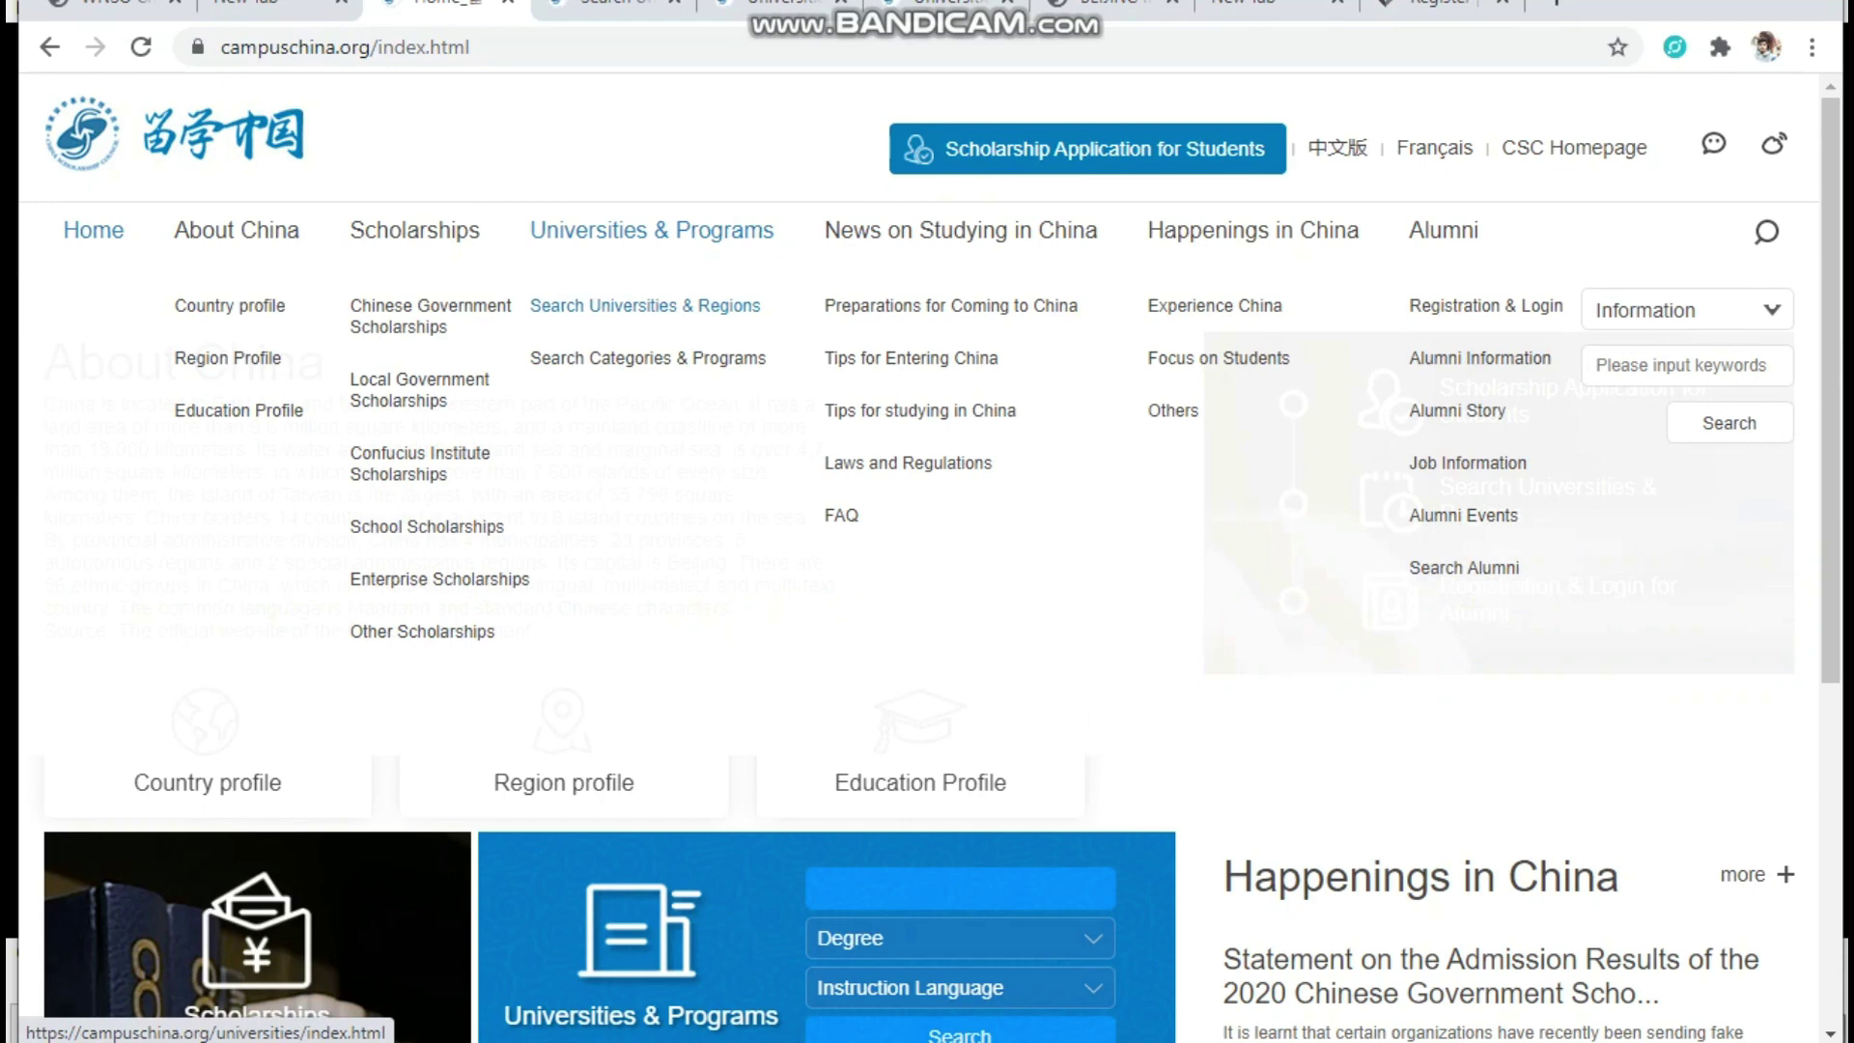
Open the Beijing Institute of Technology profile from the Beijing universities list
key("ctrl+Tab")
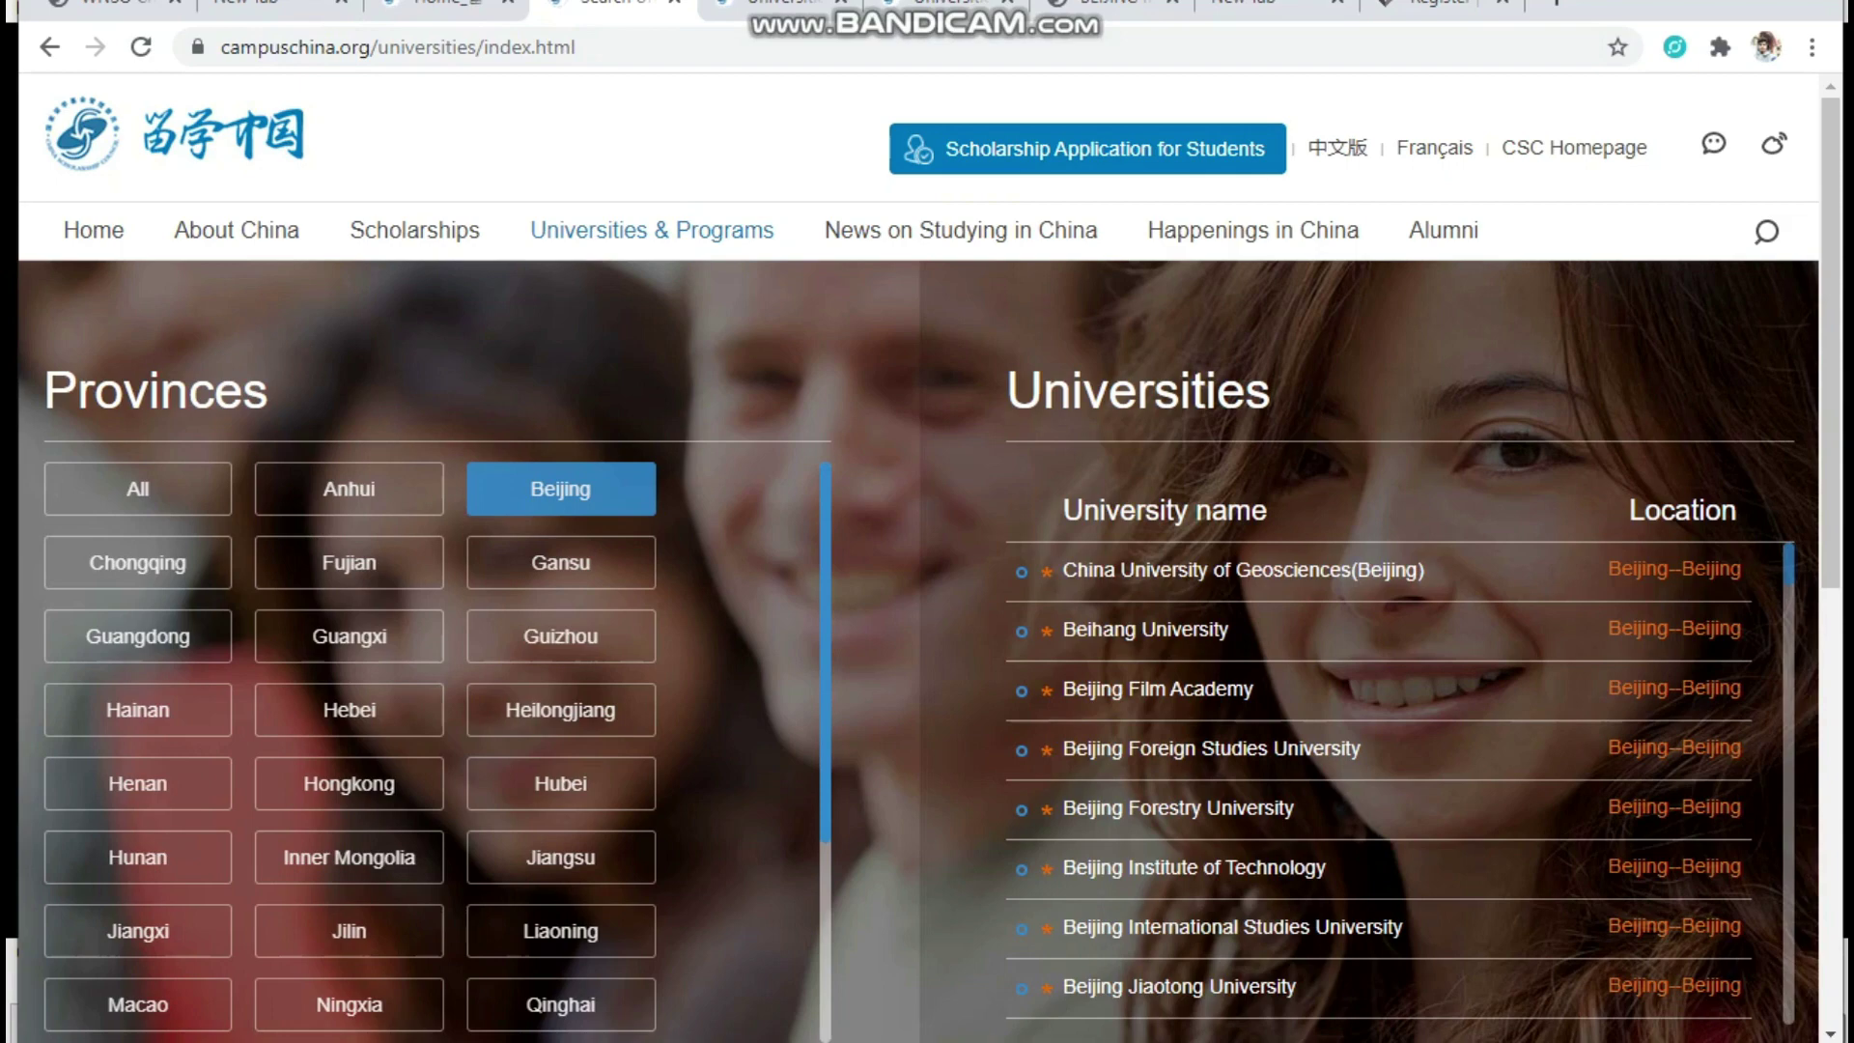
scroll(348, 753, "down", 3)
scroll(348, 754, "up", 3)
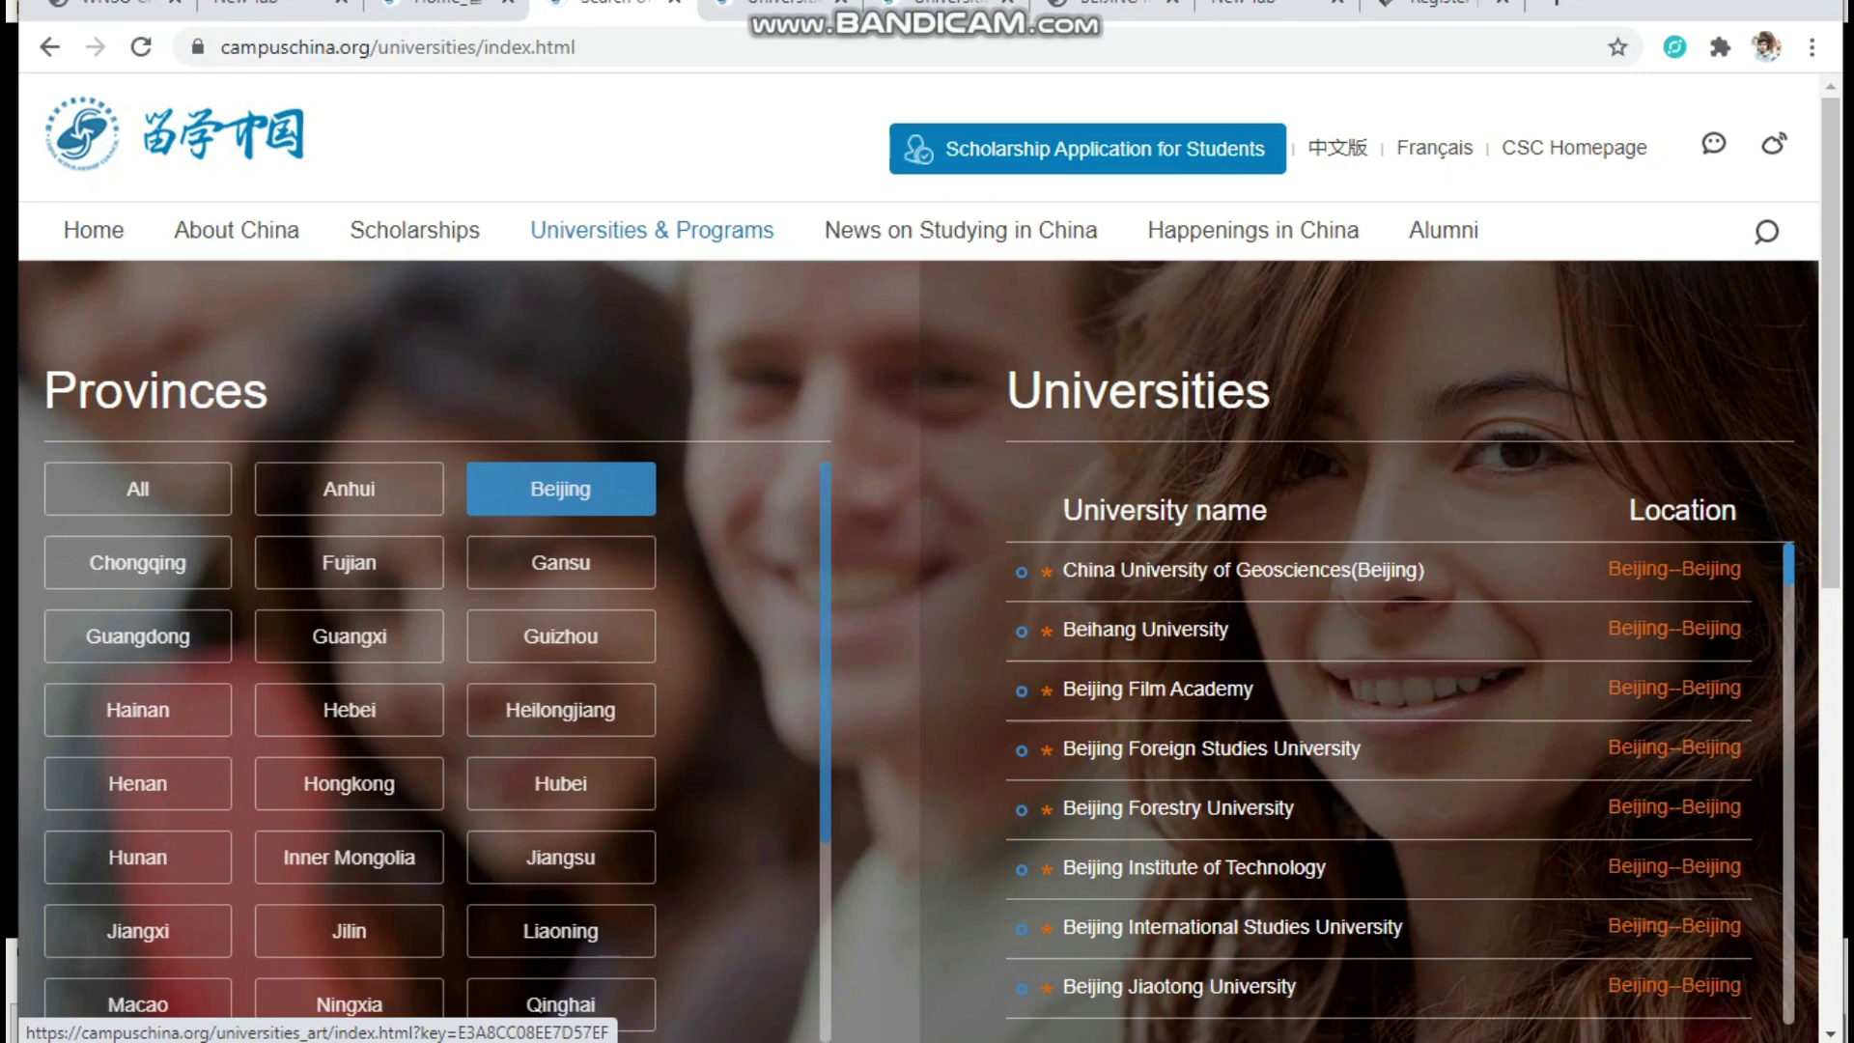
left_click(1193, 867)
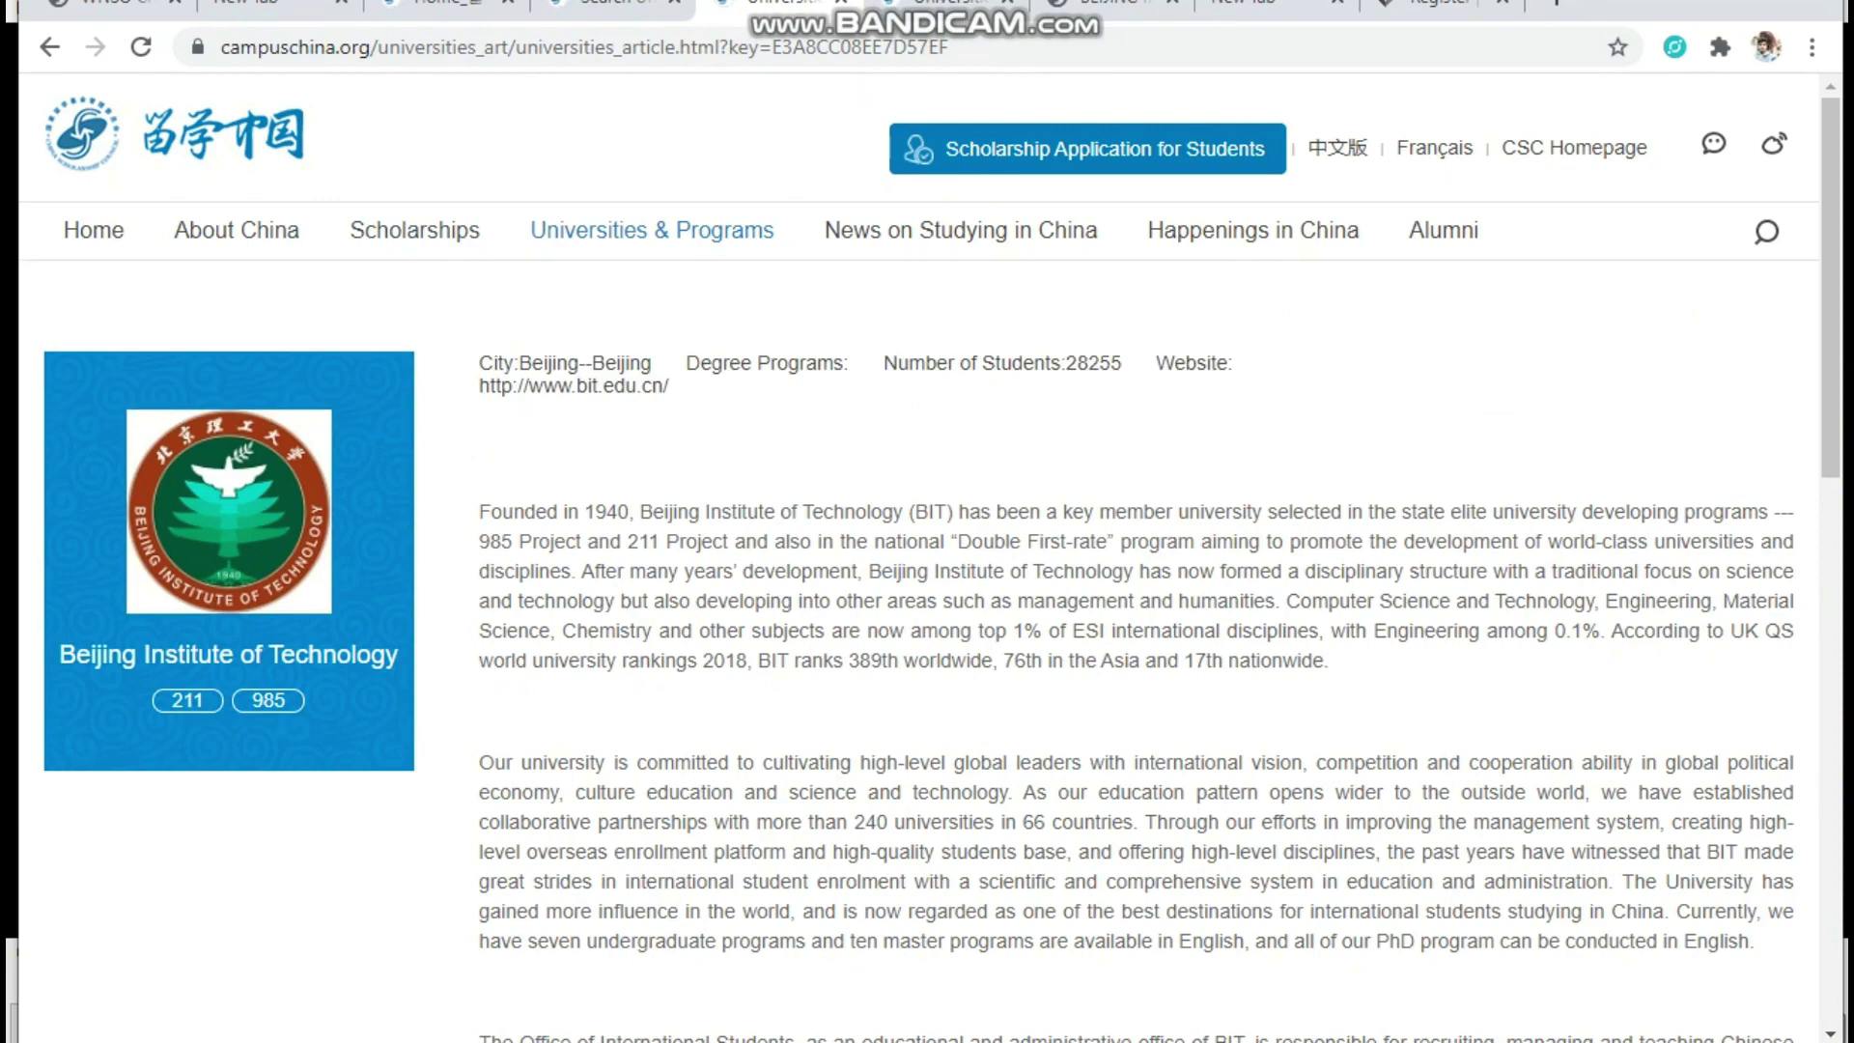
scroll(724, 599, "down", 15)
scroll(724, 599, "up", 15)
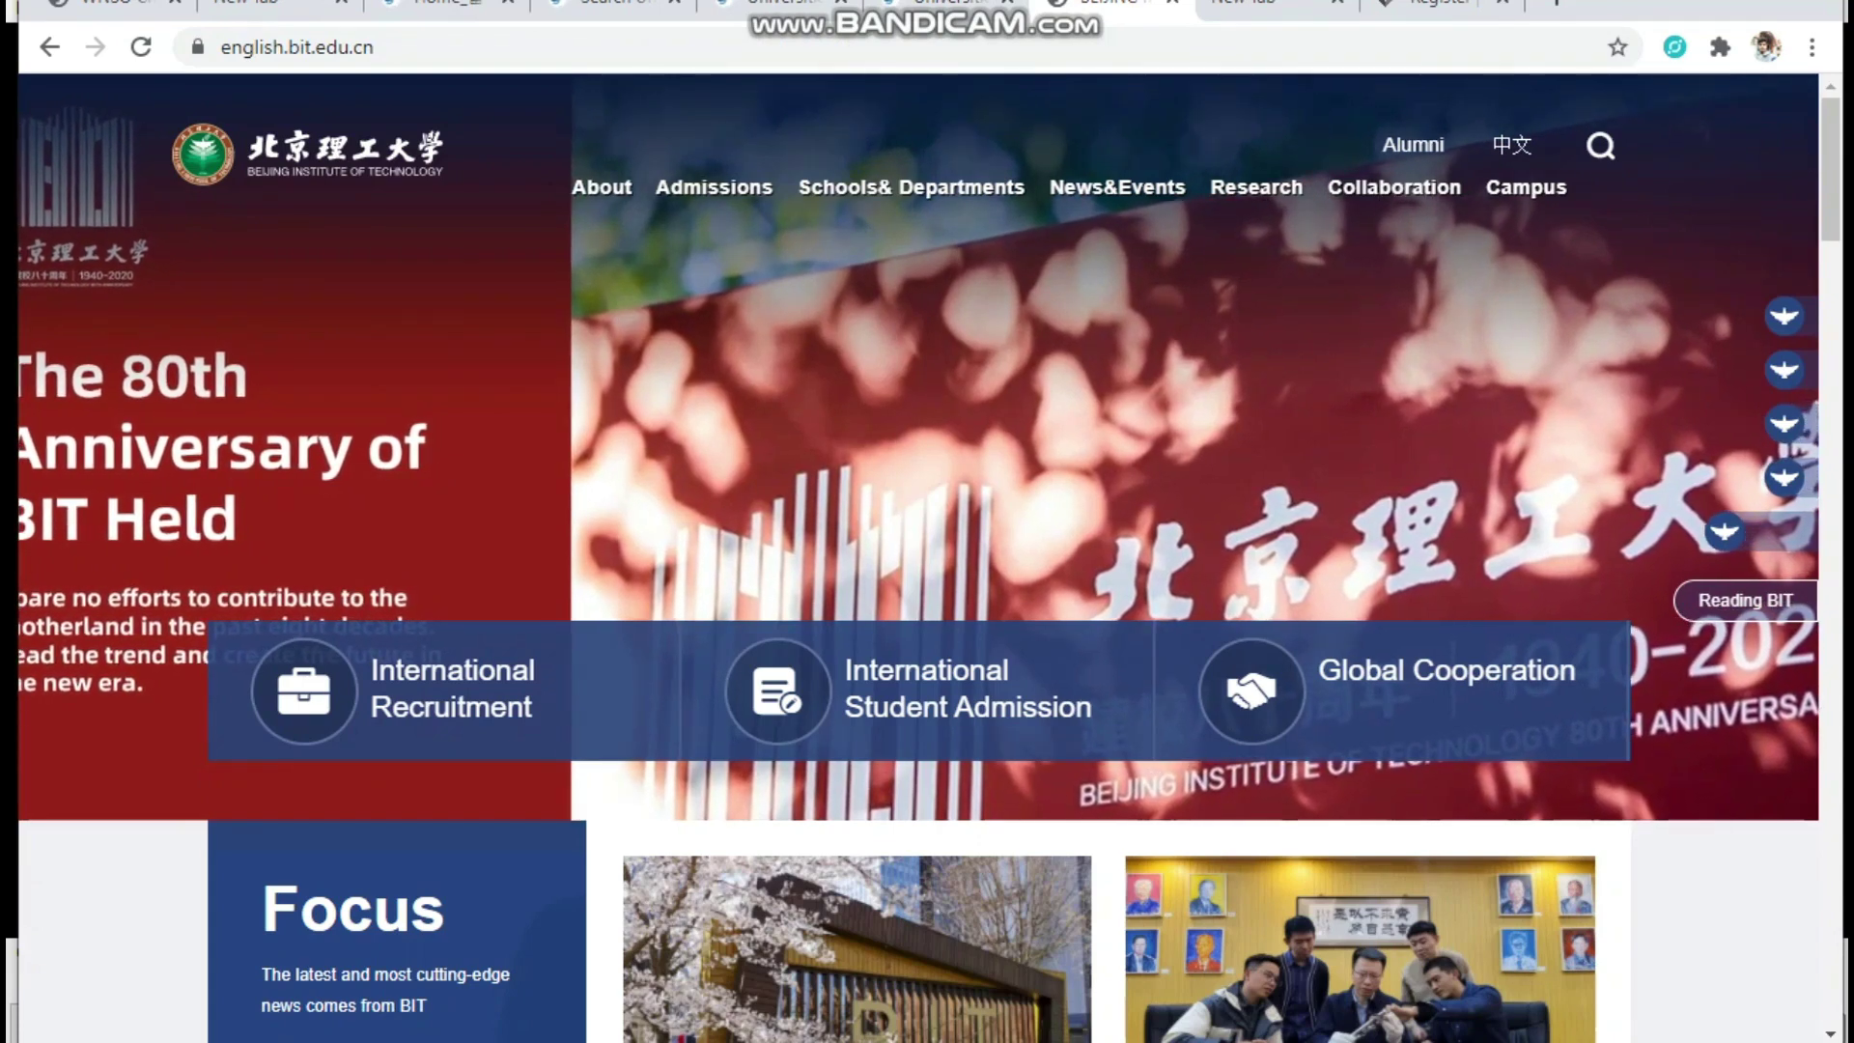
Look over the english.bit.edu.cn homepage, then move to the studyinchina.csc.edu.cn tab
scroll(910, 193, "down", 5)
scroll(911, 194, "up", 5)
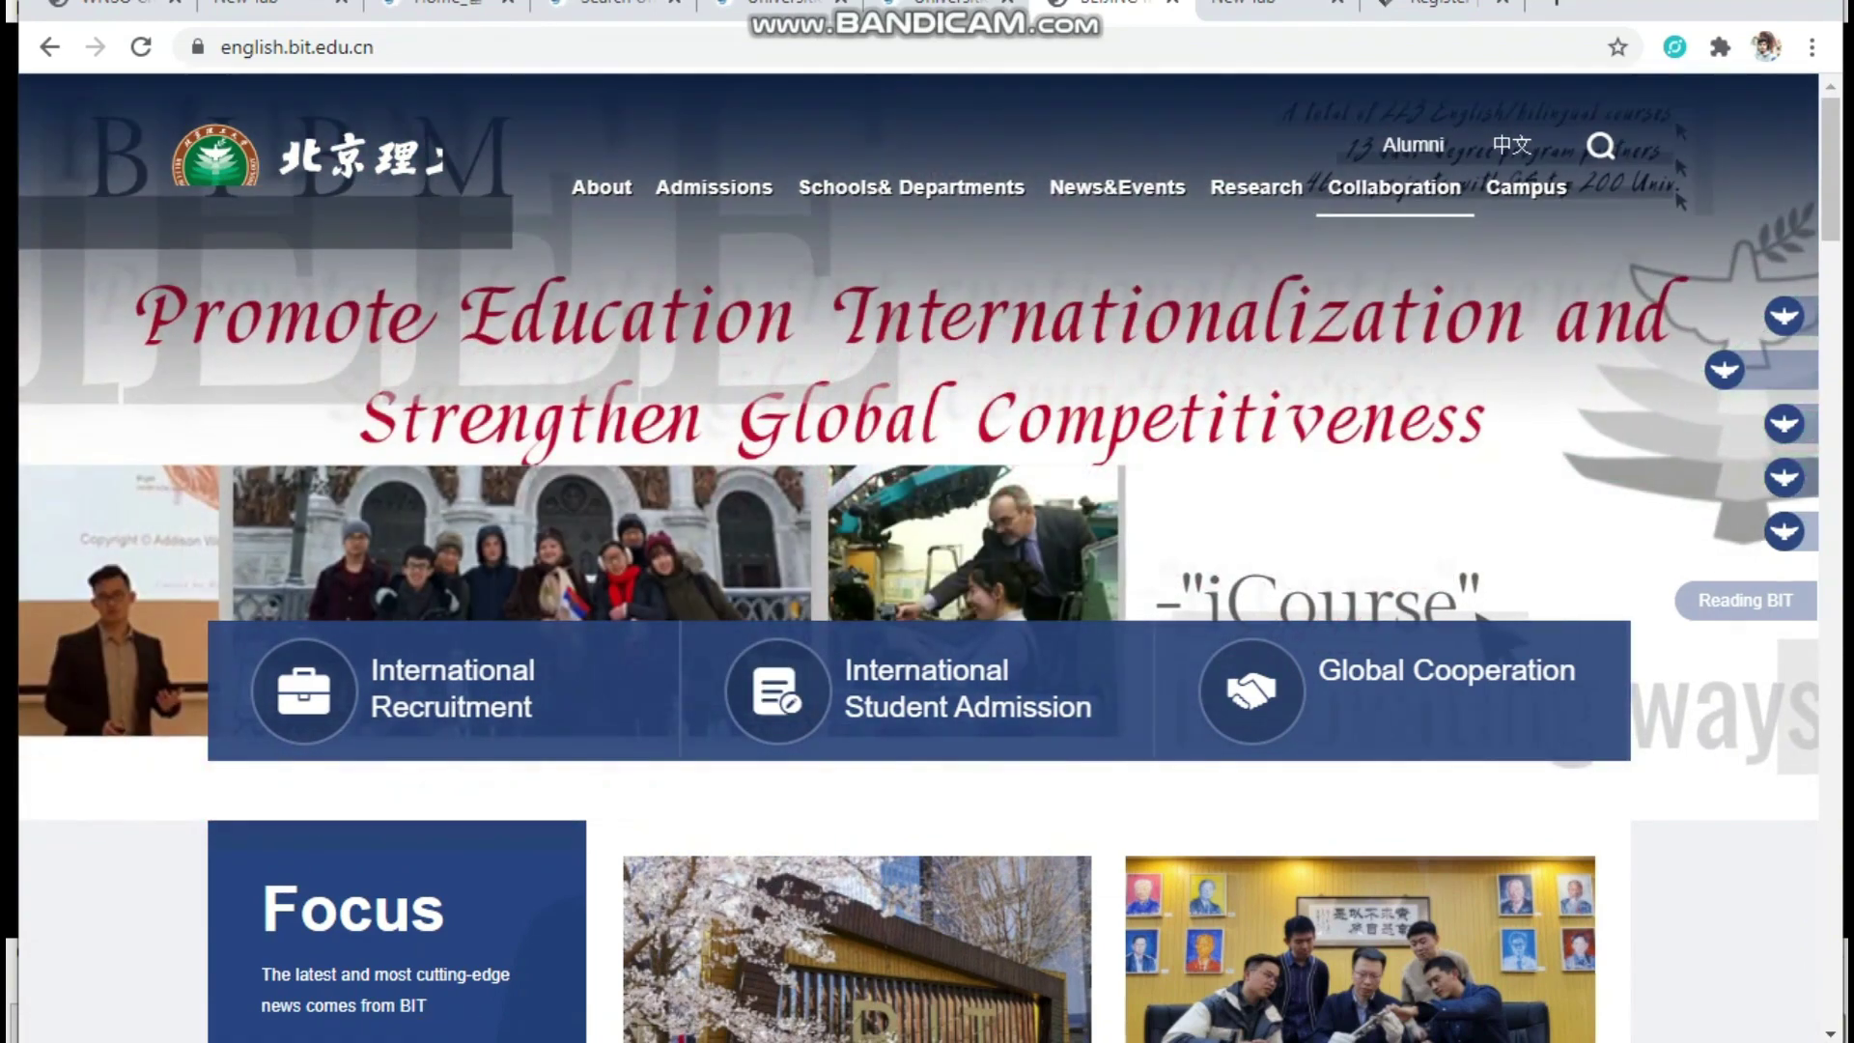
mouse_move(1256, 187)
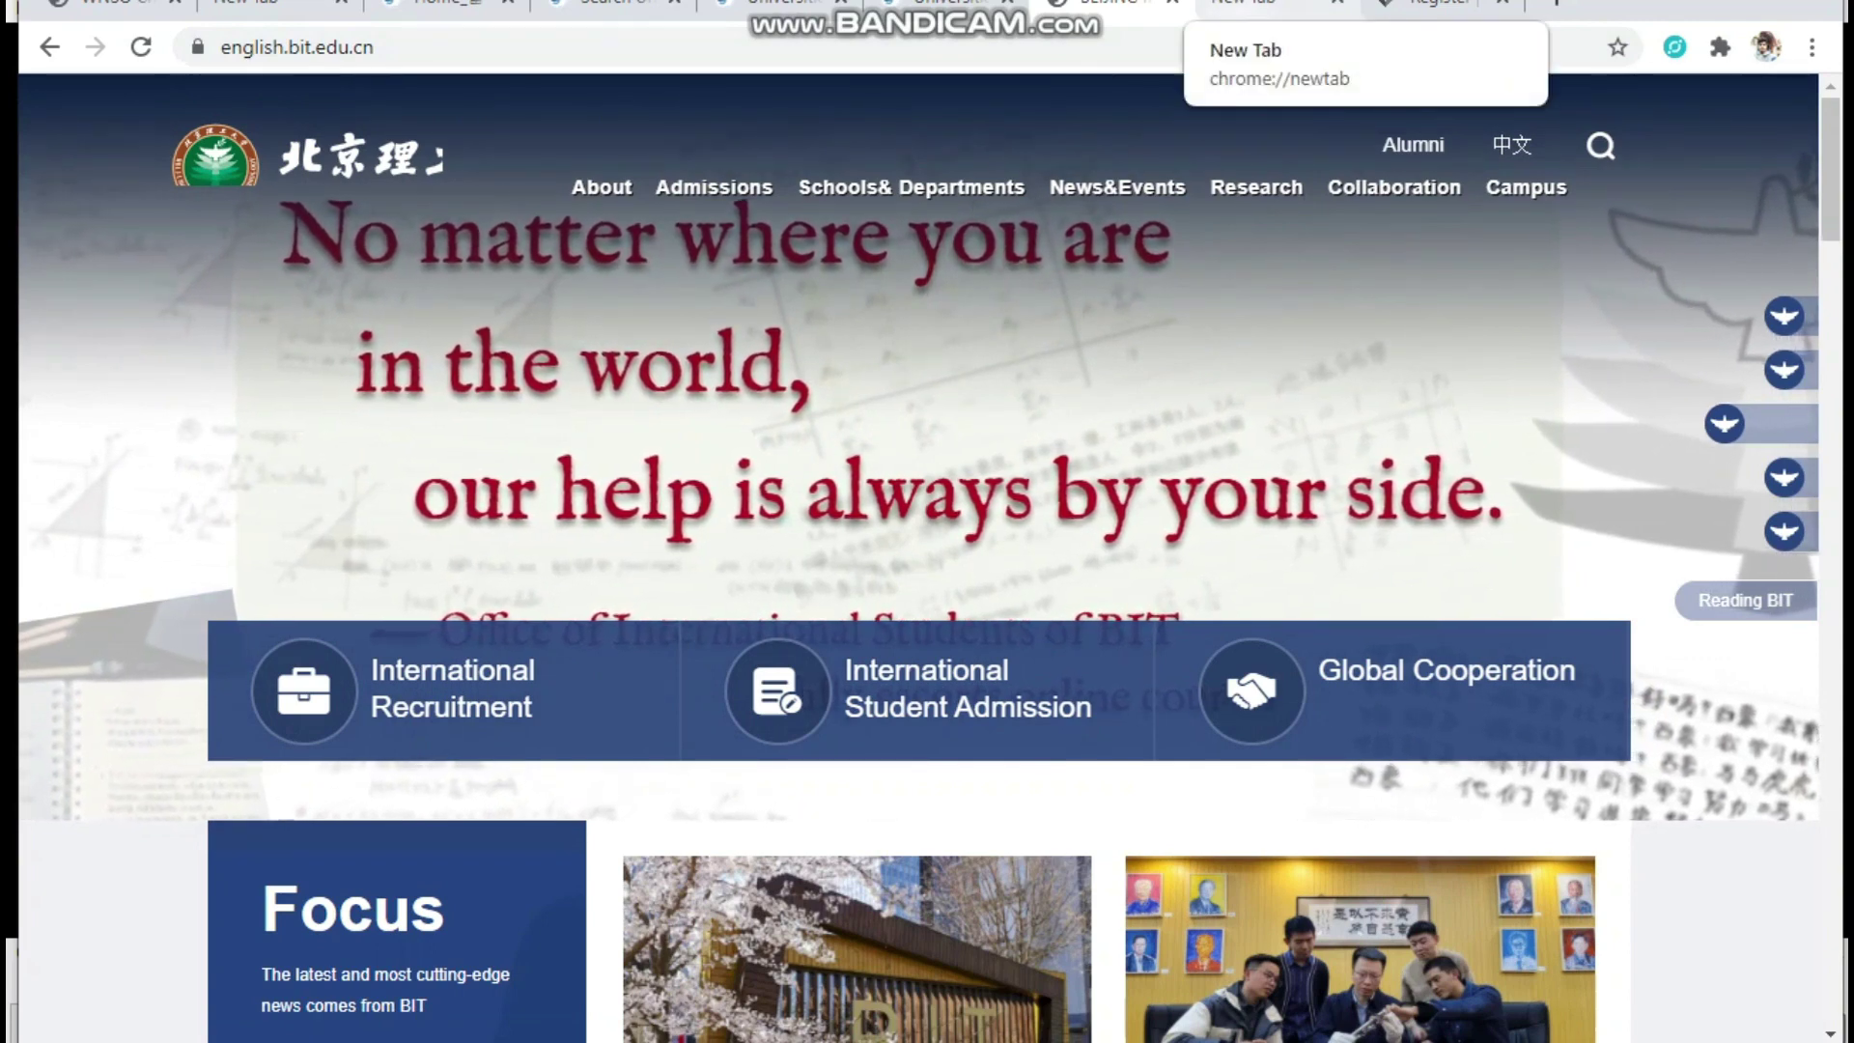
left_click(1256, 4)
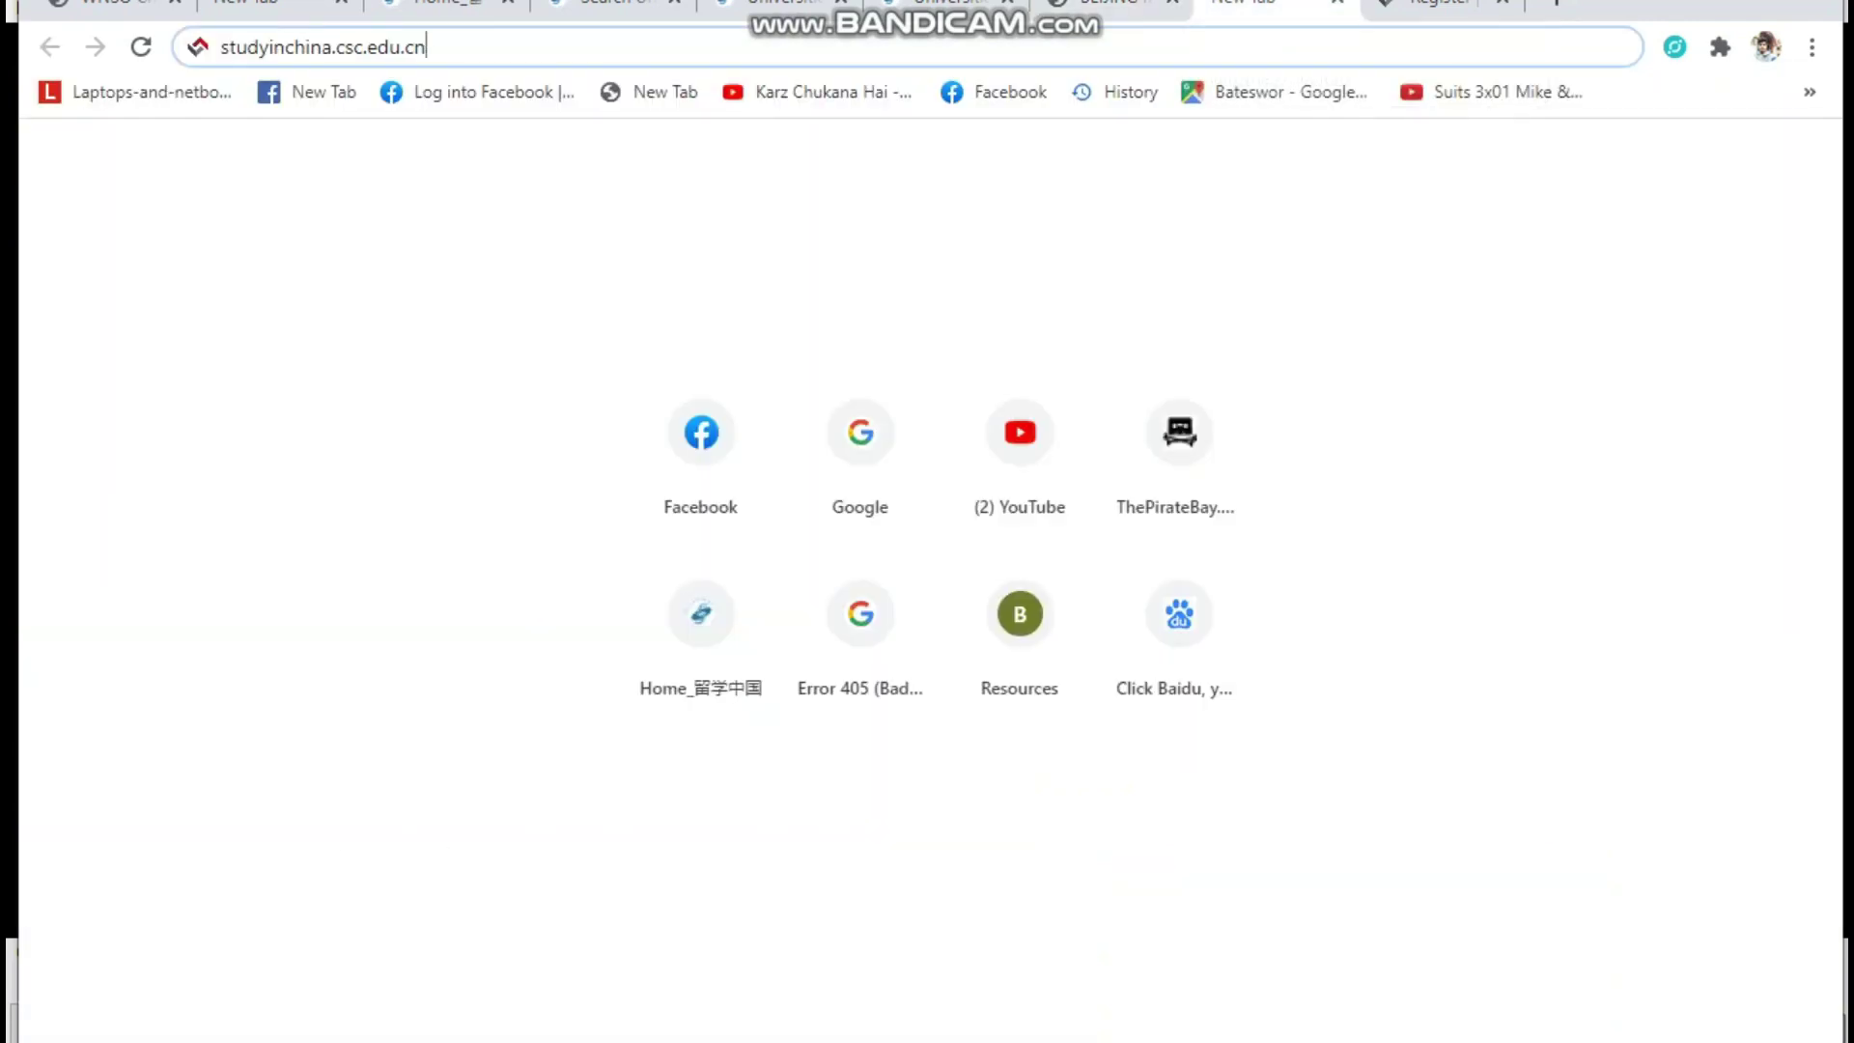
Bring up the studyinchina.csc.edu.cn scholarship registration page
left_click_drag(426, 47, 220, 47)
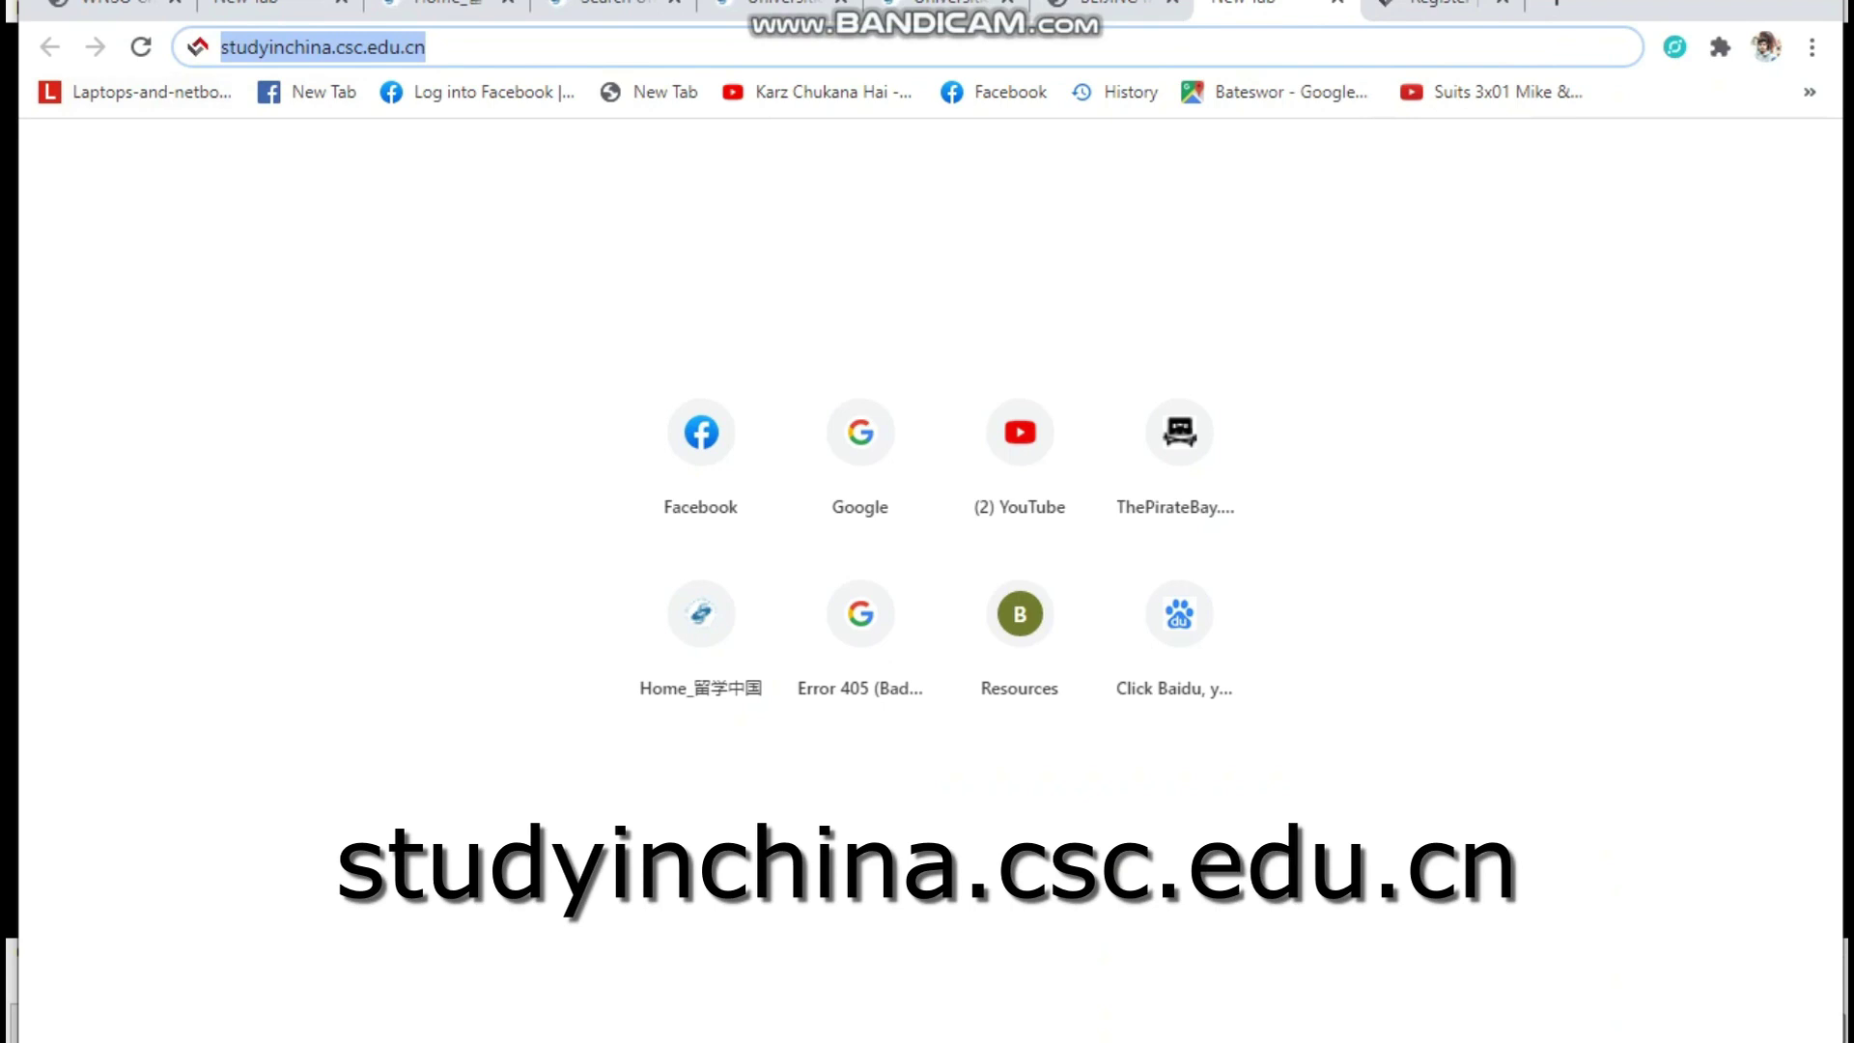
key("alt+Tab")
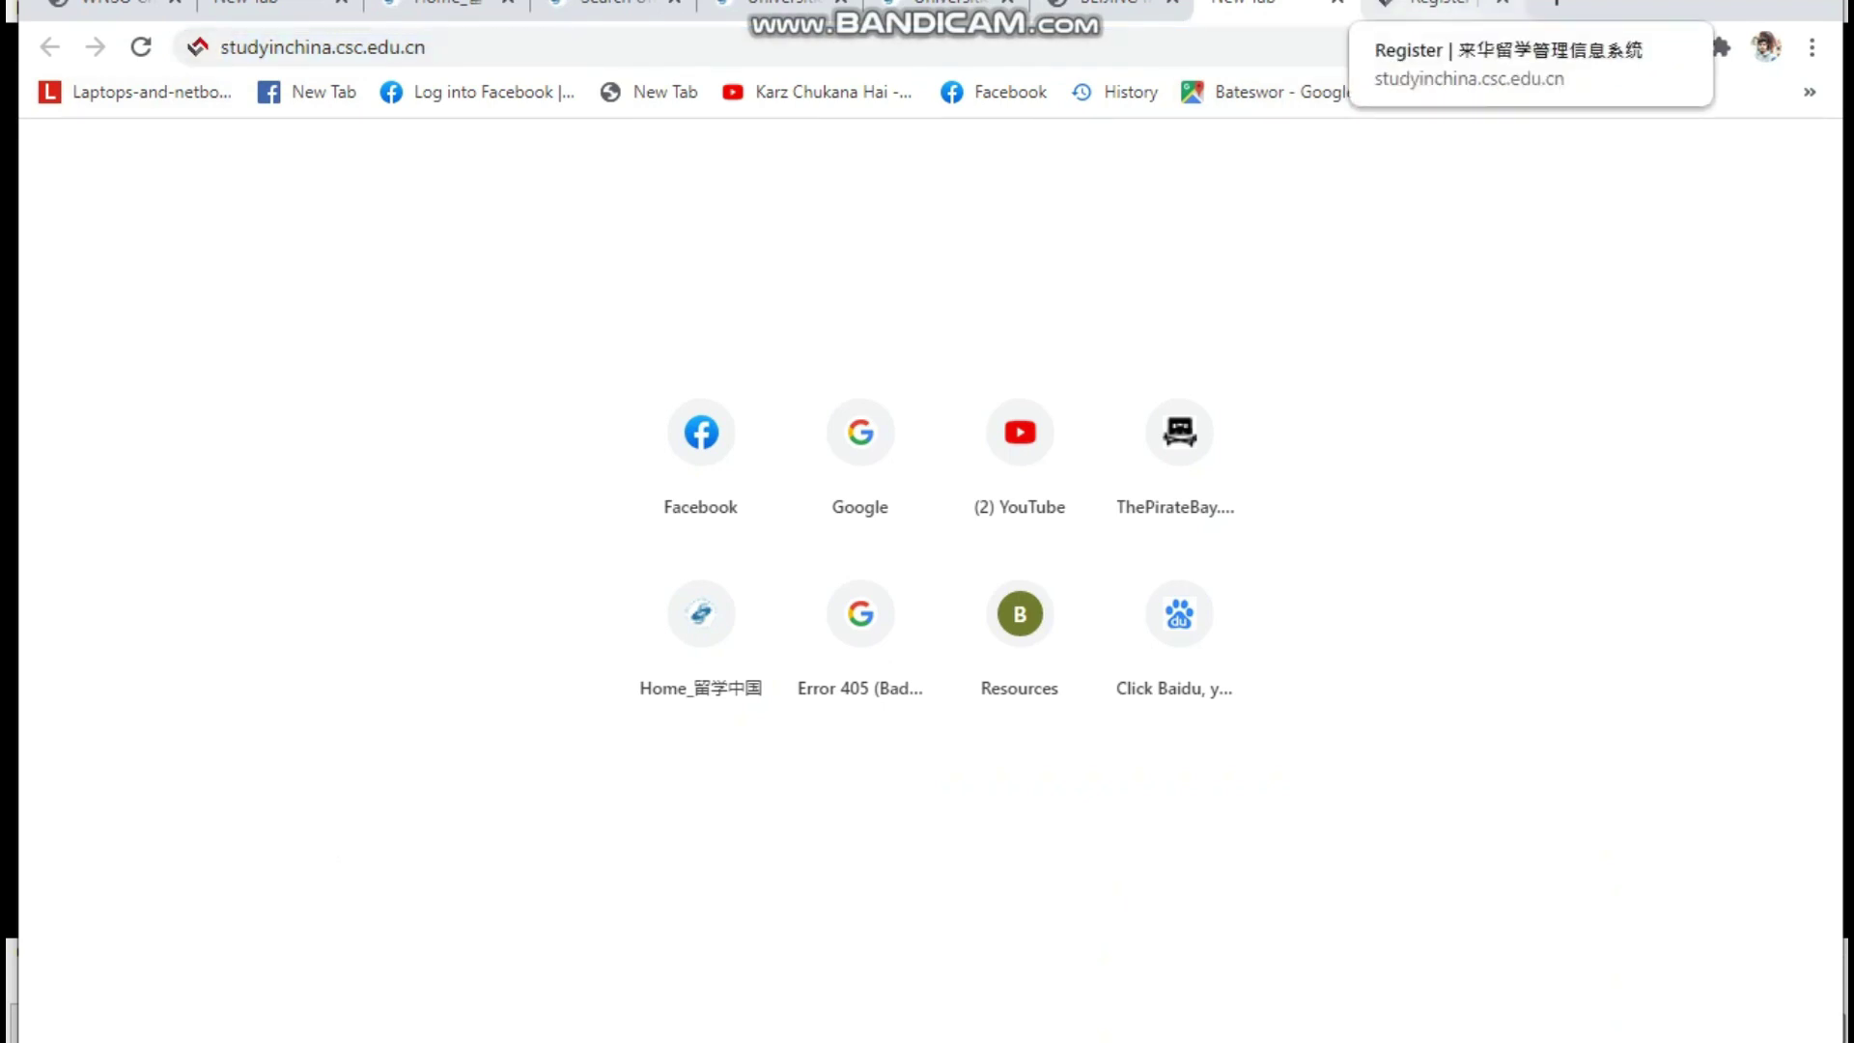
left_click(1438, 4)
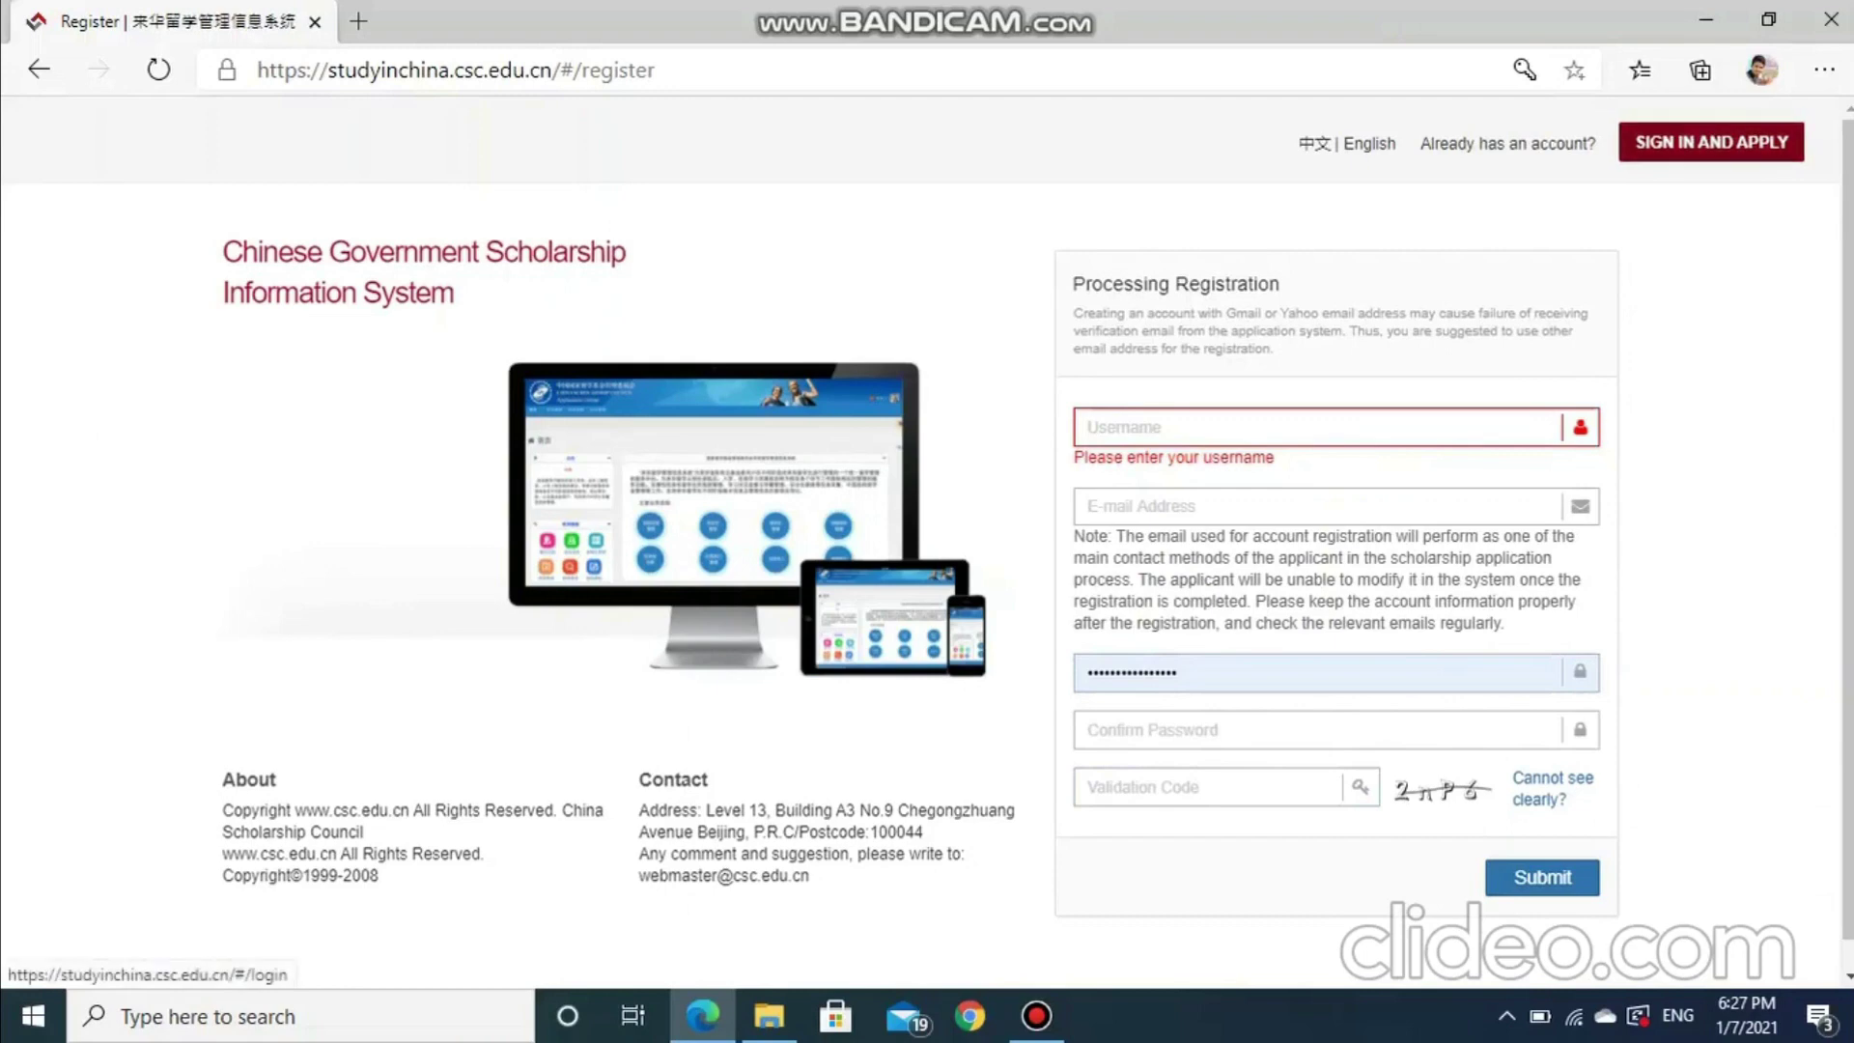
Sign in to the applicant account using the on-screen validation code
left_click(1710, 141)
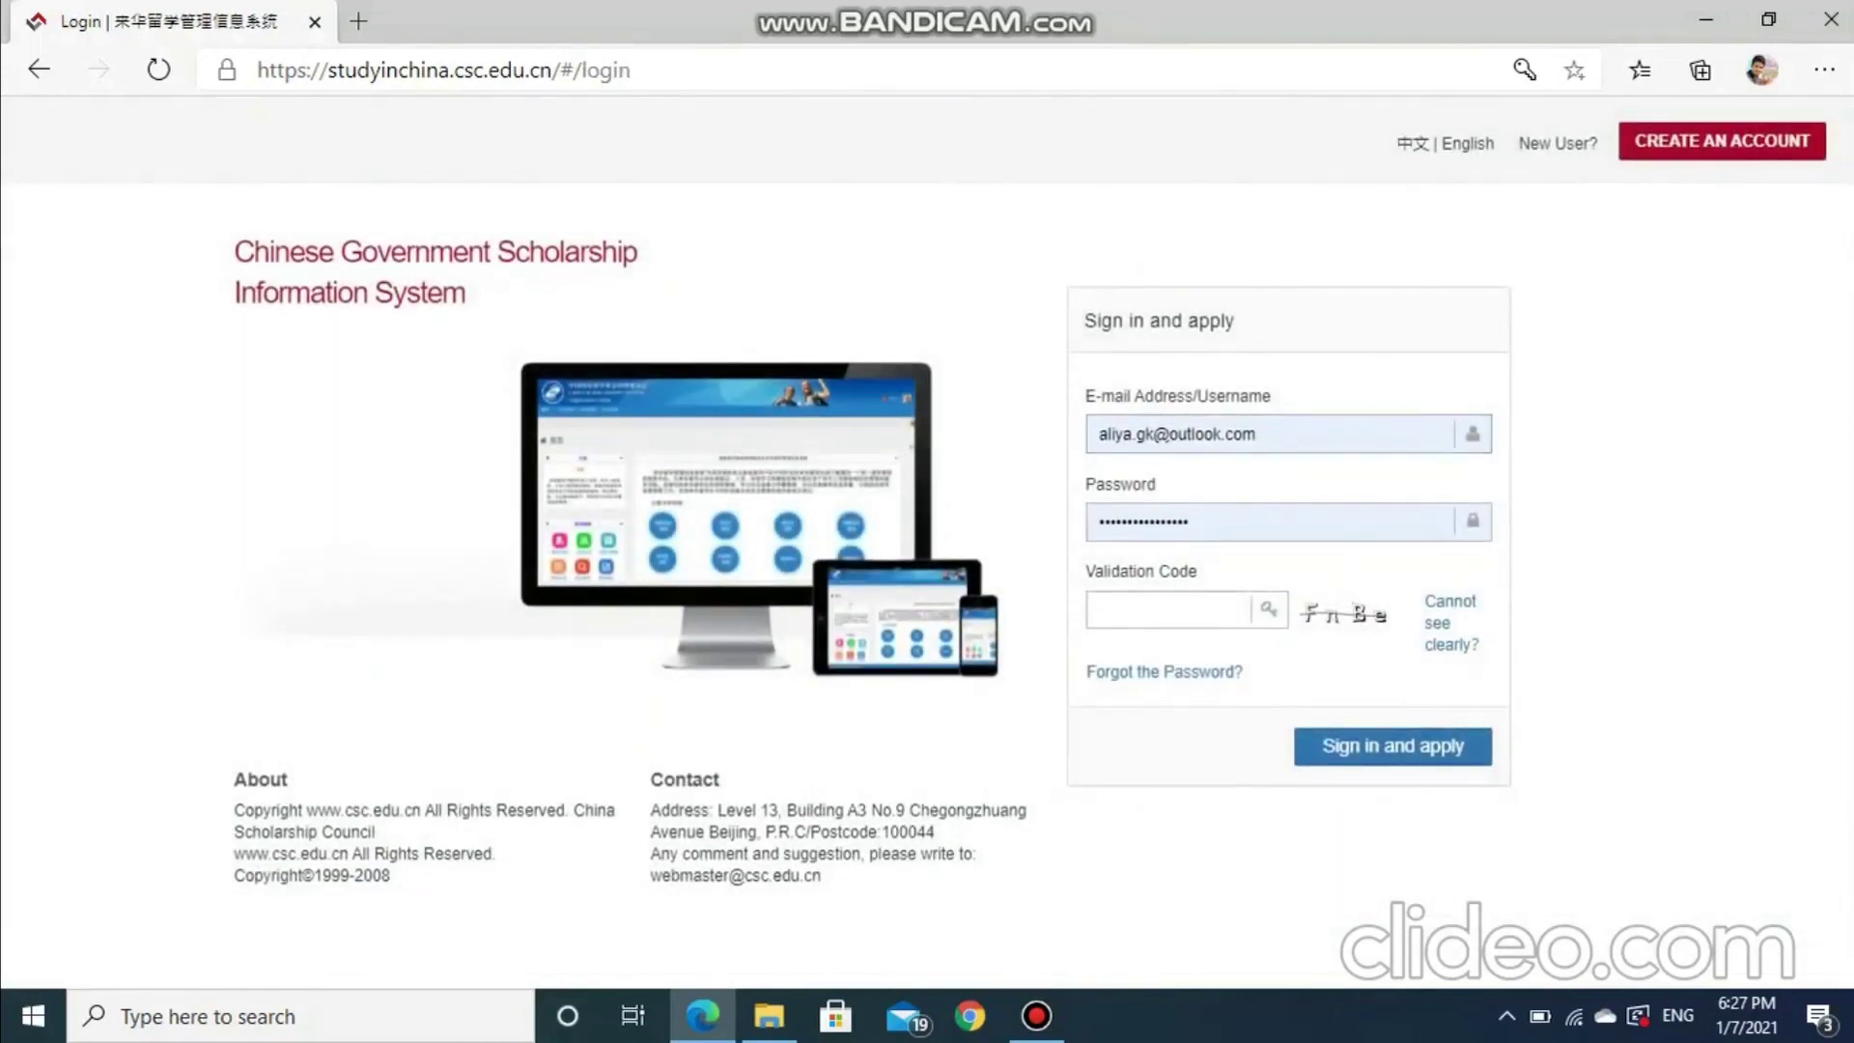
left_click(1168, 610)
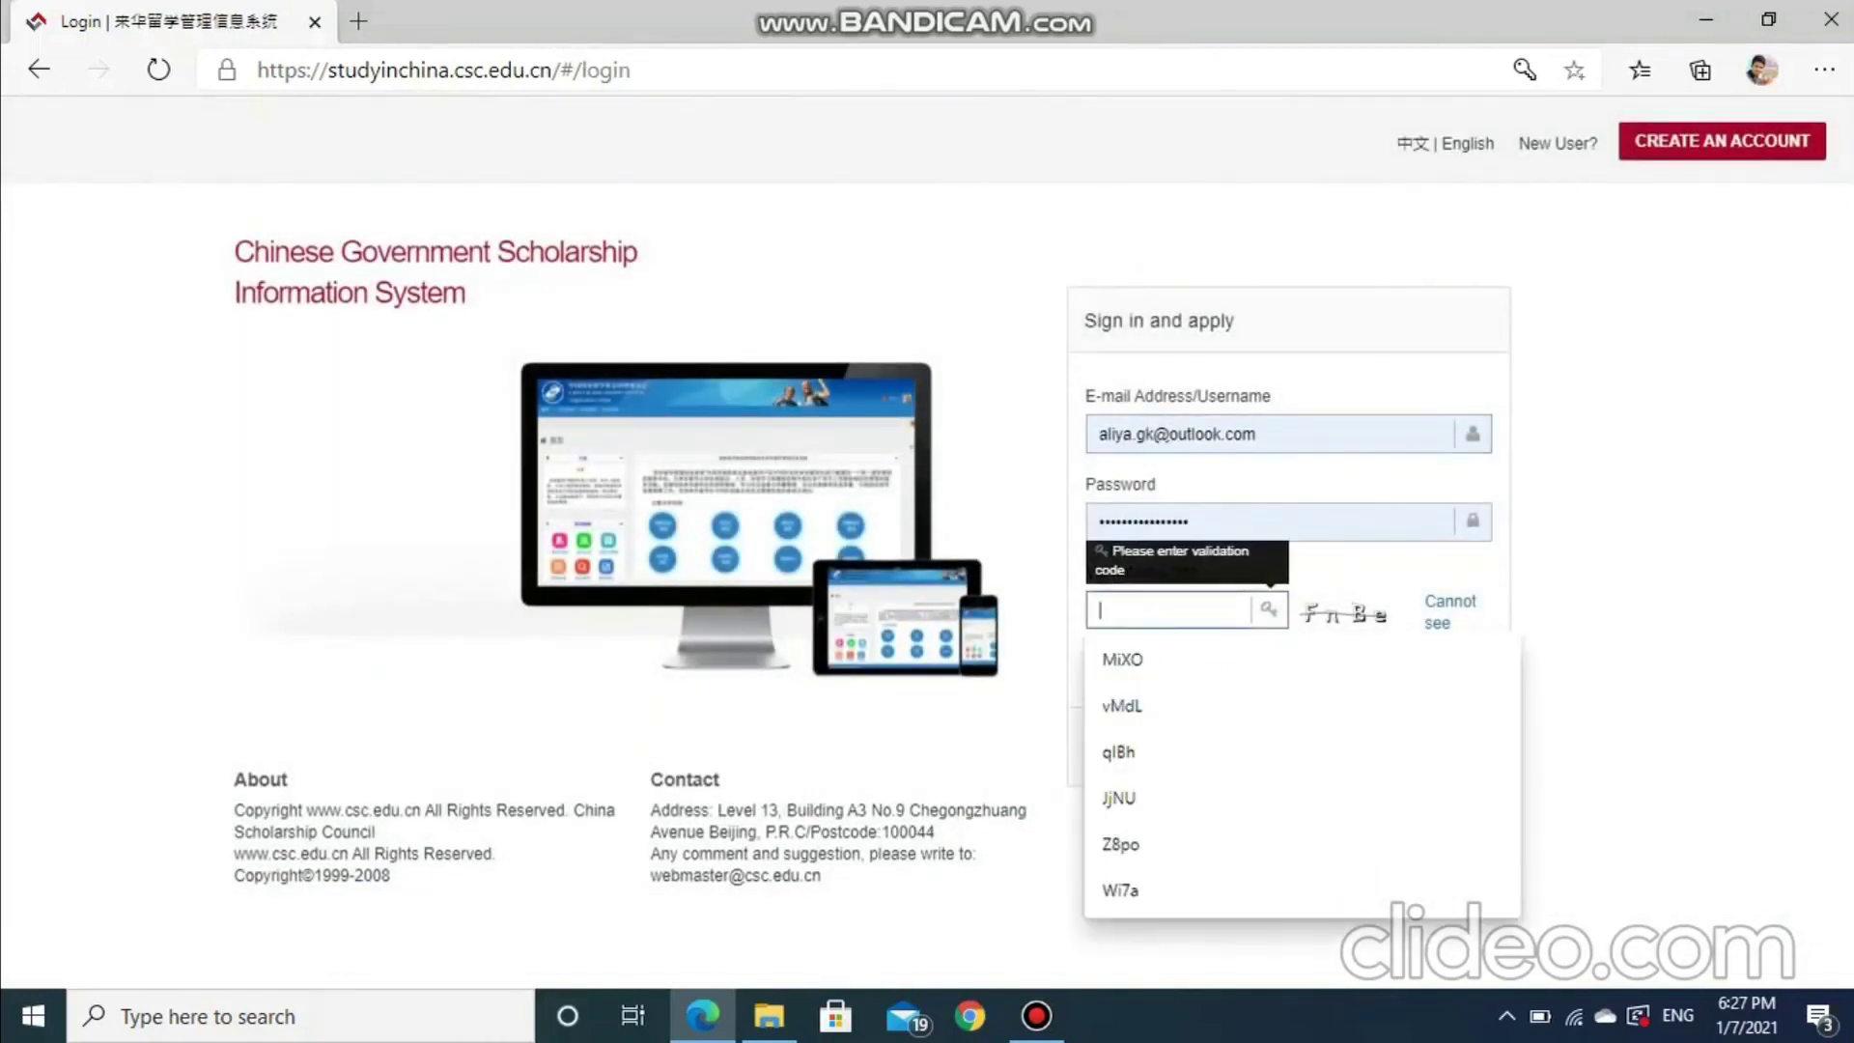
type("FnBe")
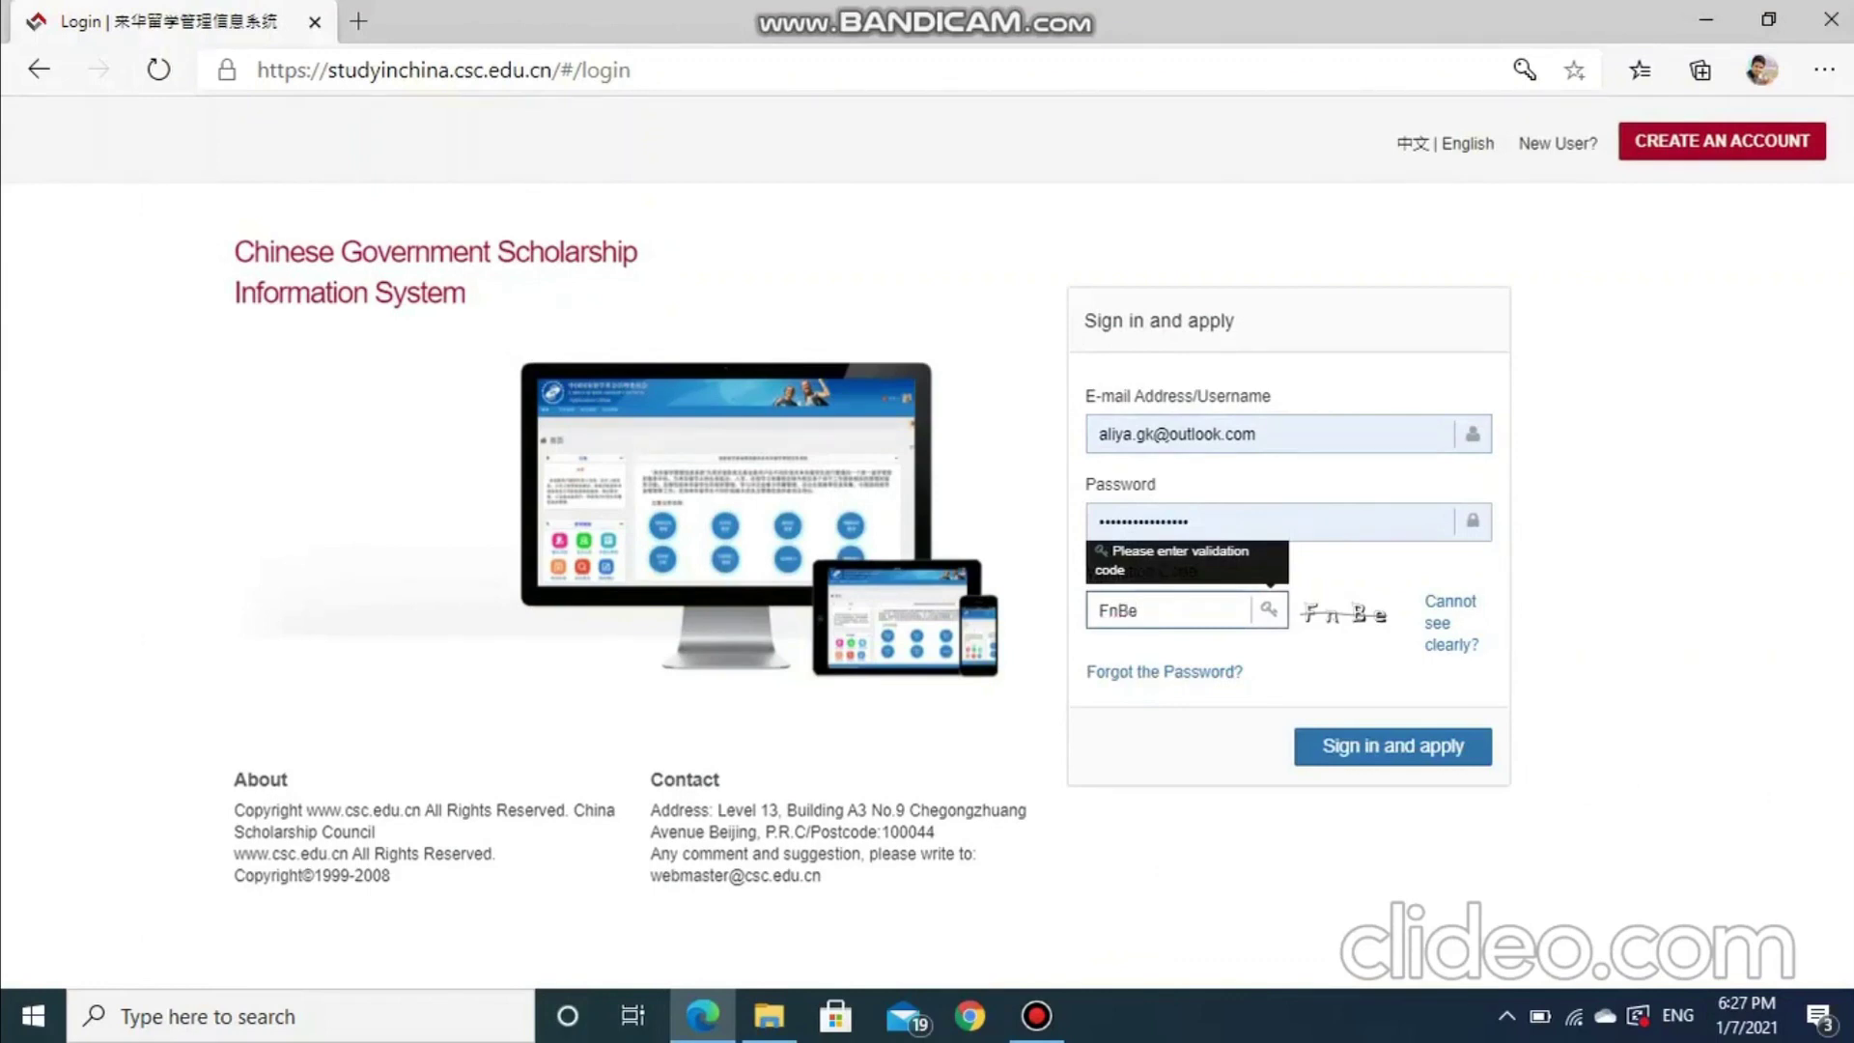
key("Return")
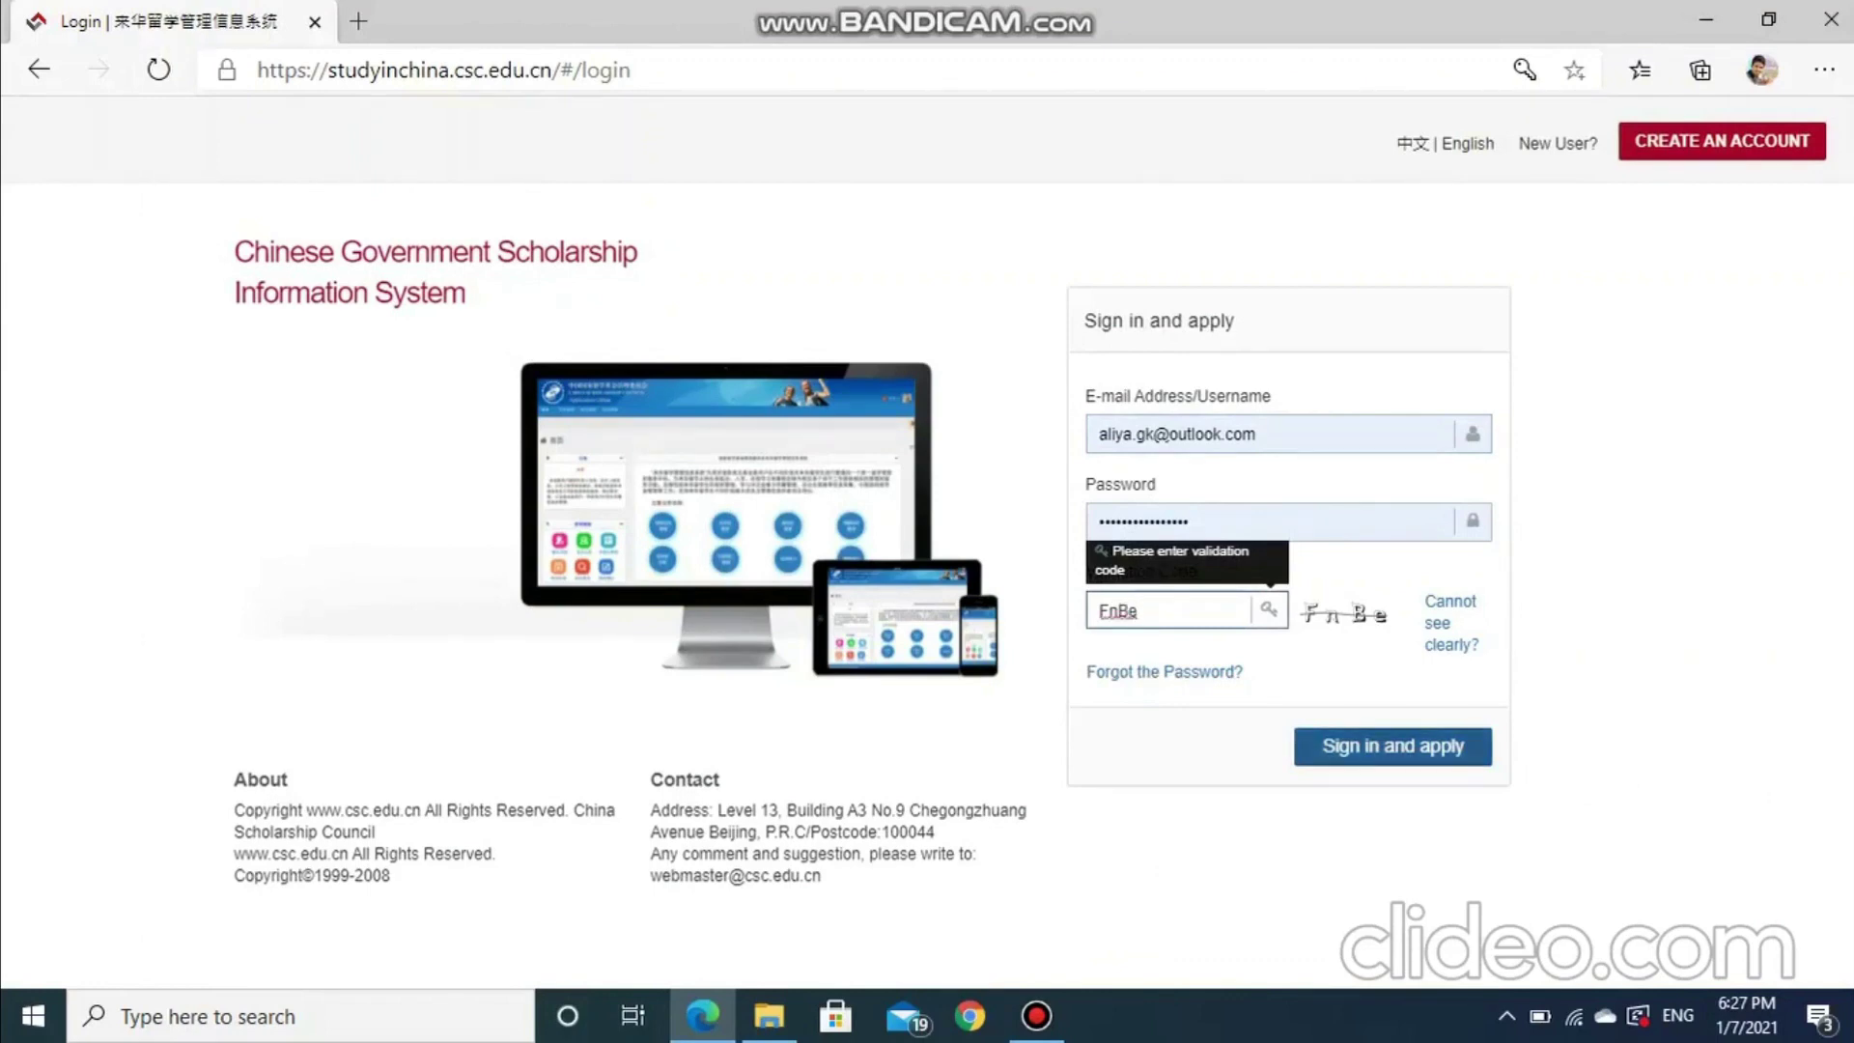
Read the instructions, noting Type B, and open Application online
scroll(919, 540, "down", 10)
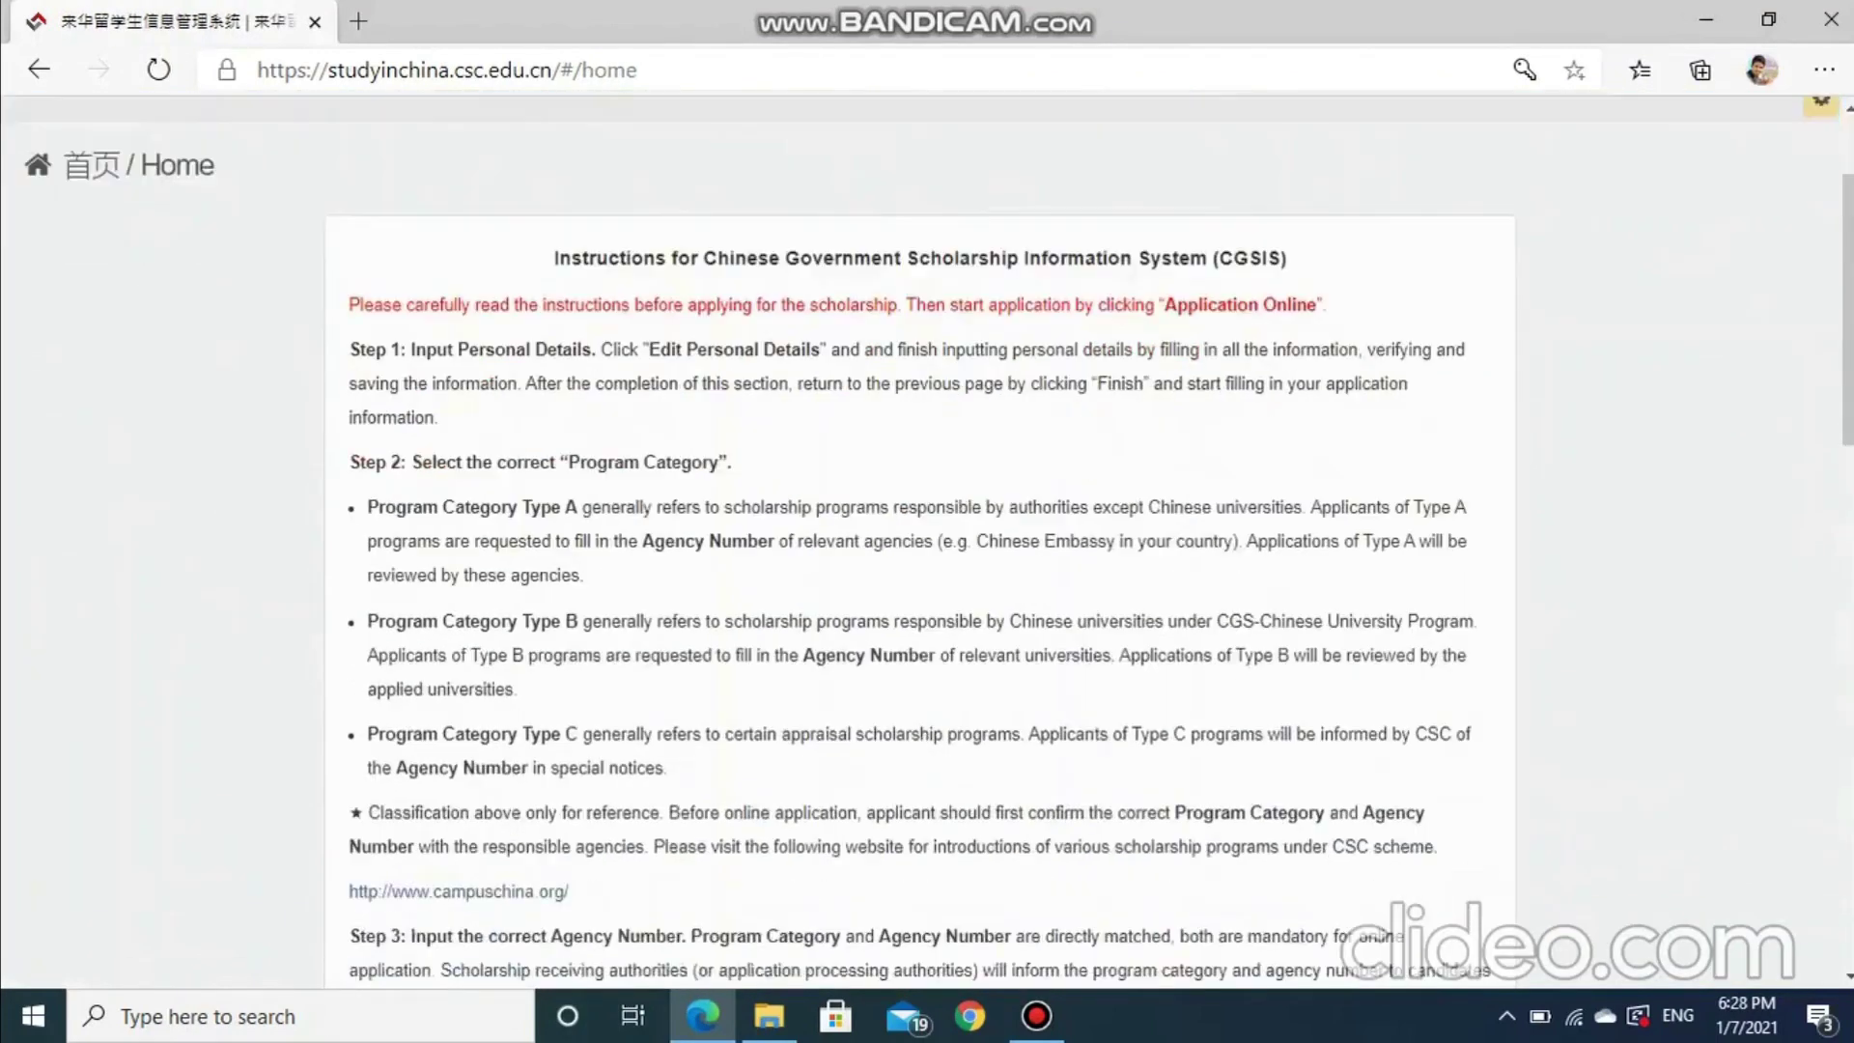
scroll(919, 541, "down", 8)
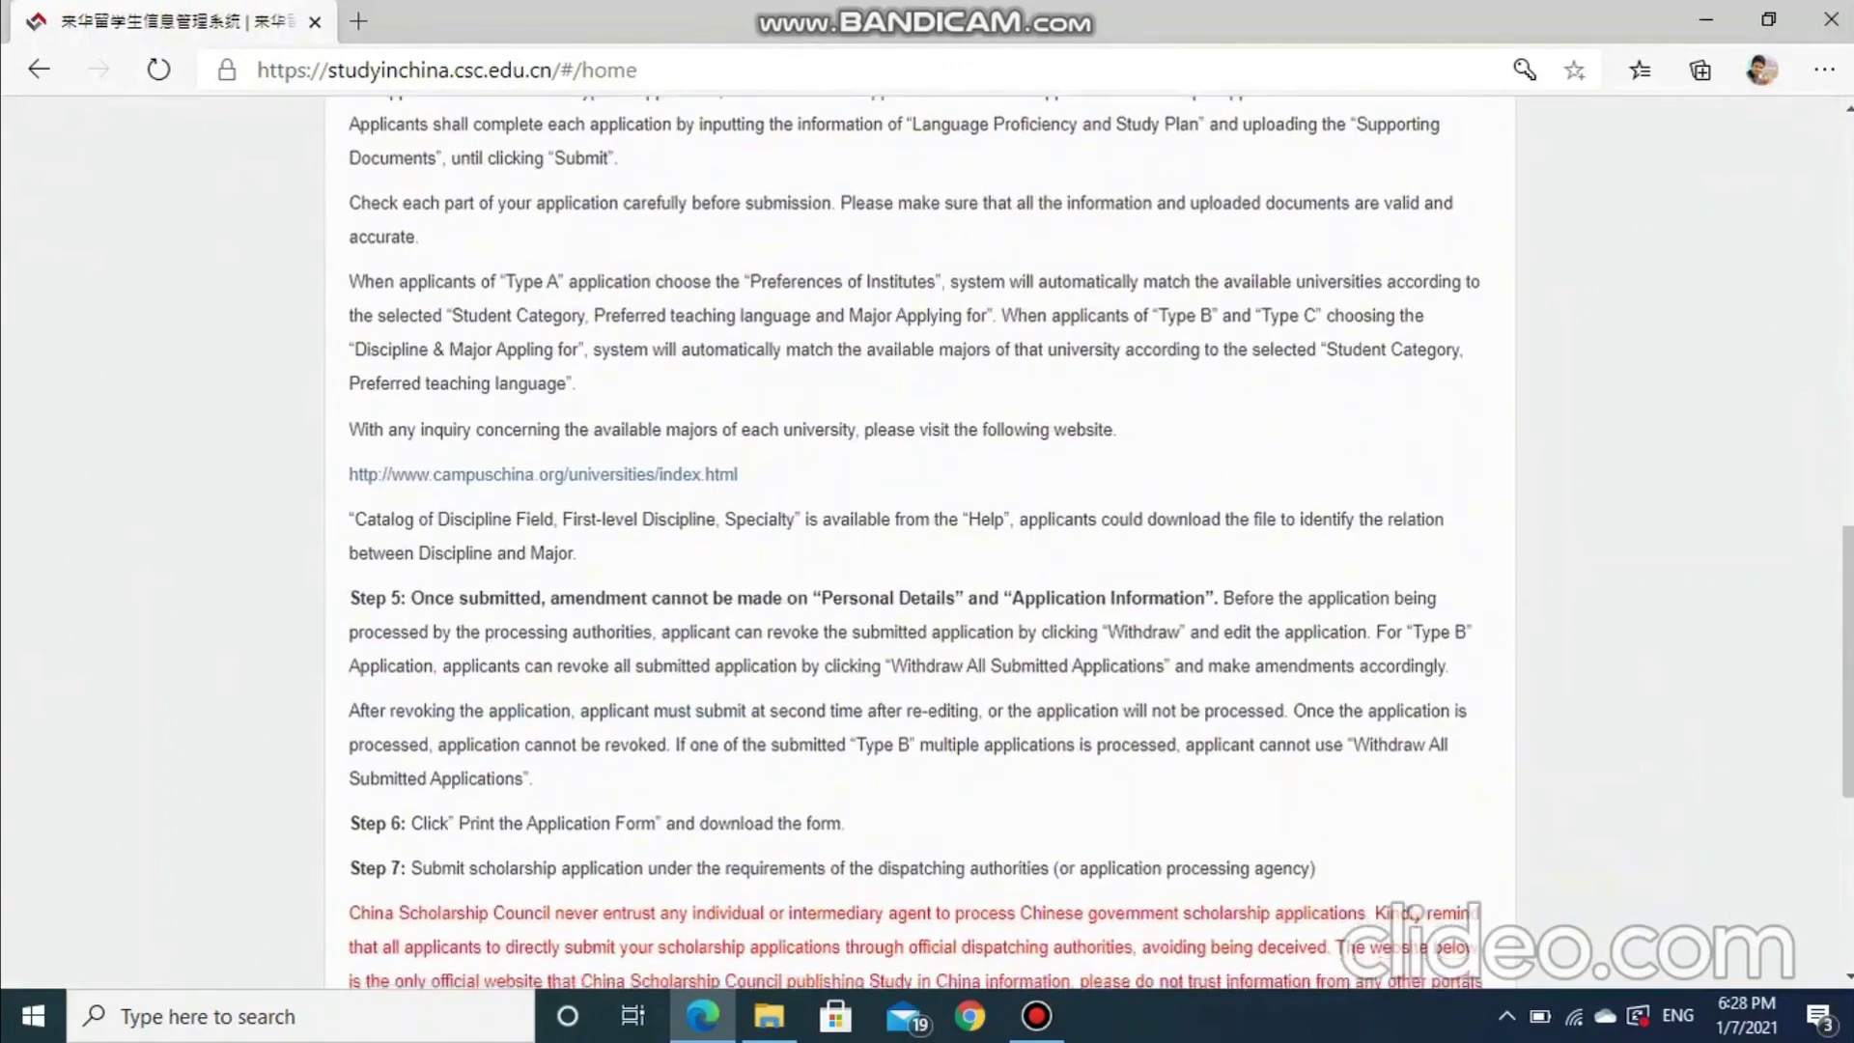
scroll(920, 540, "up", 12)
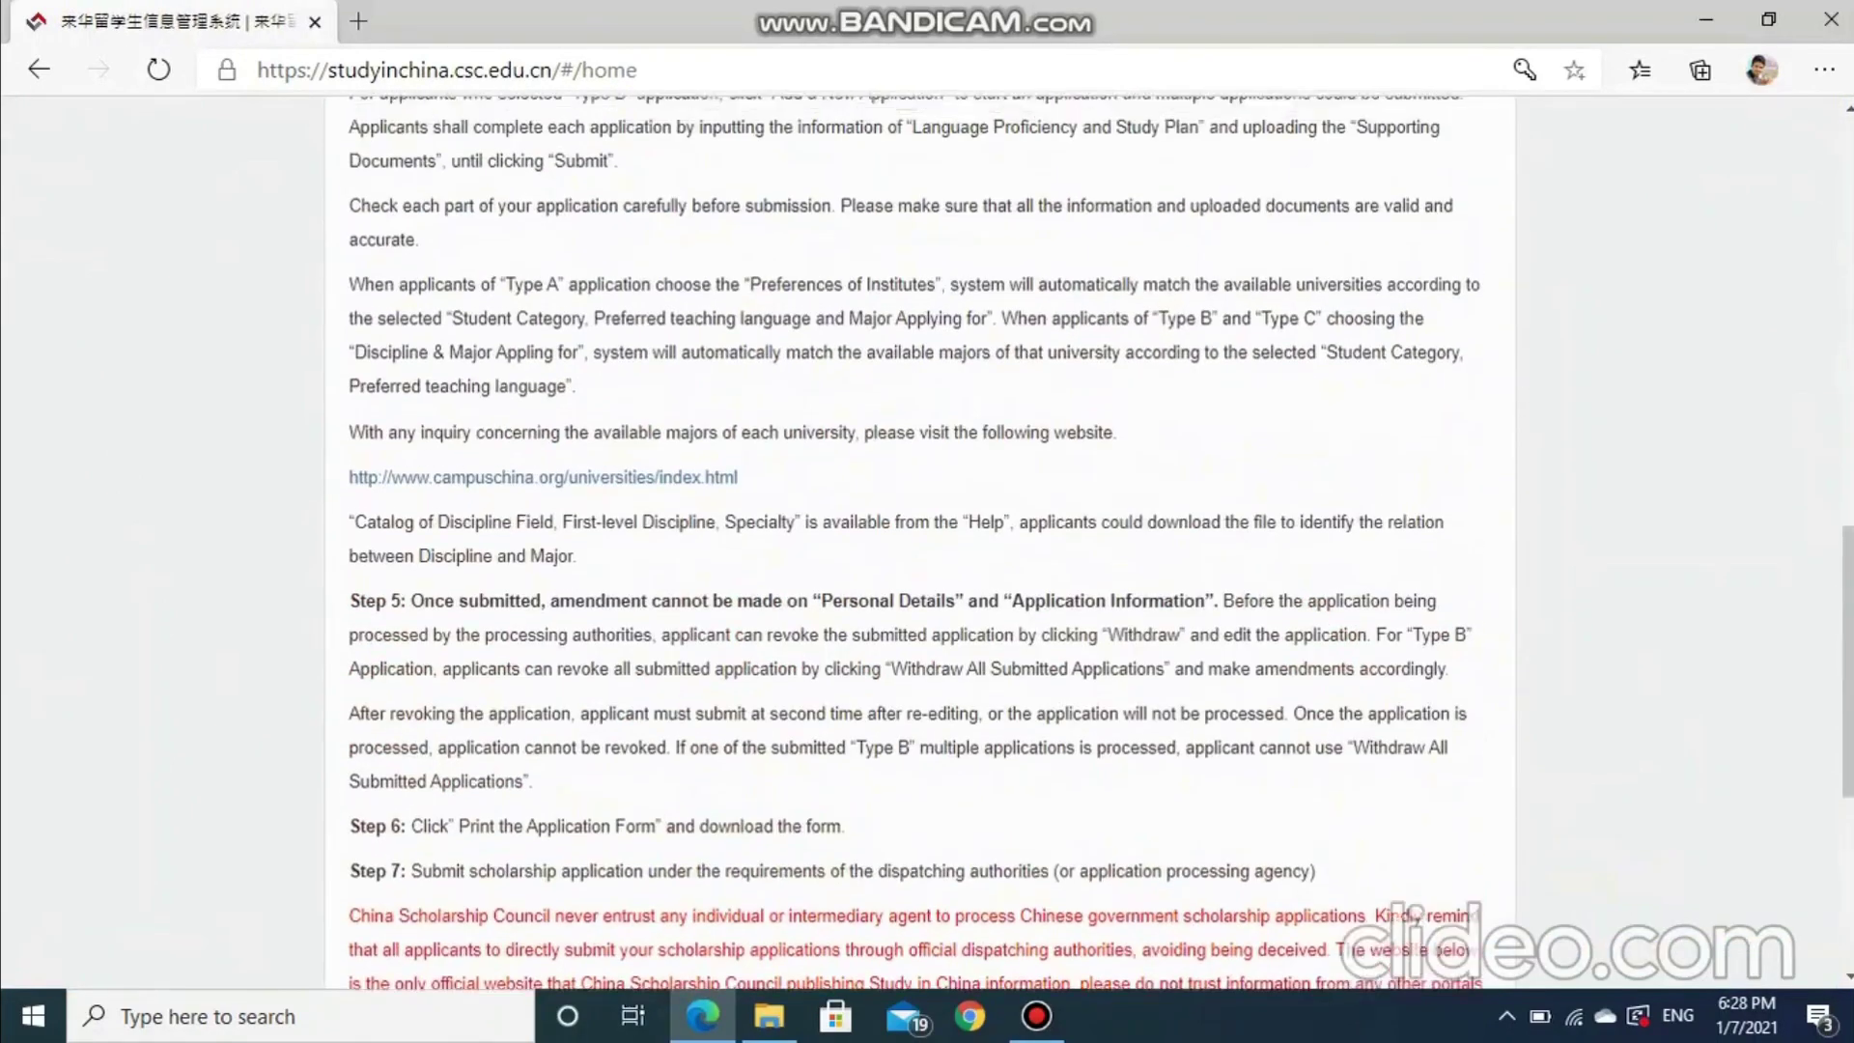
left_click_drag(573, 656, 625, 656)
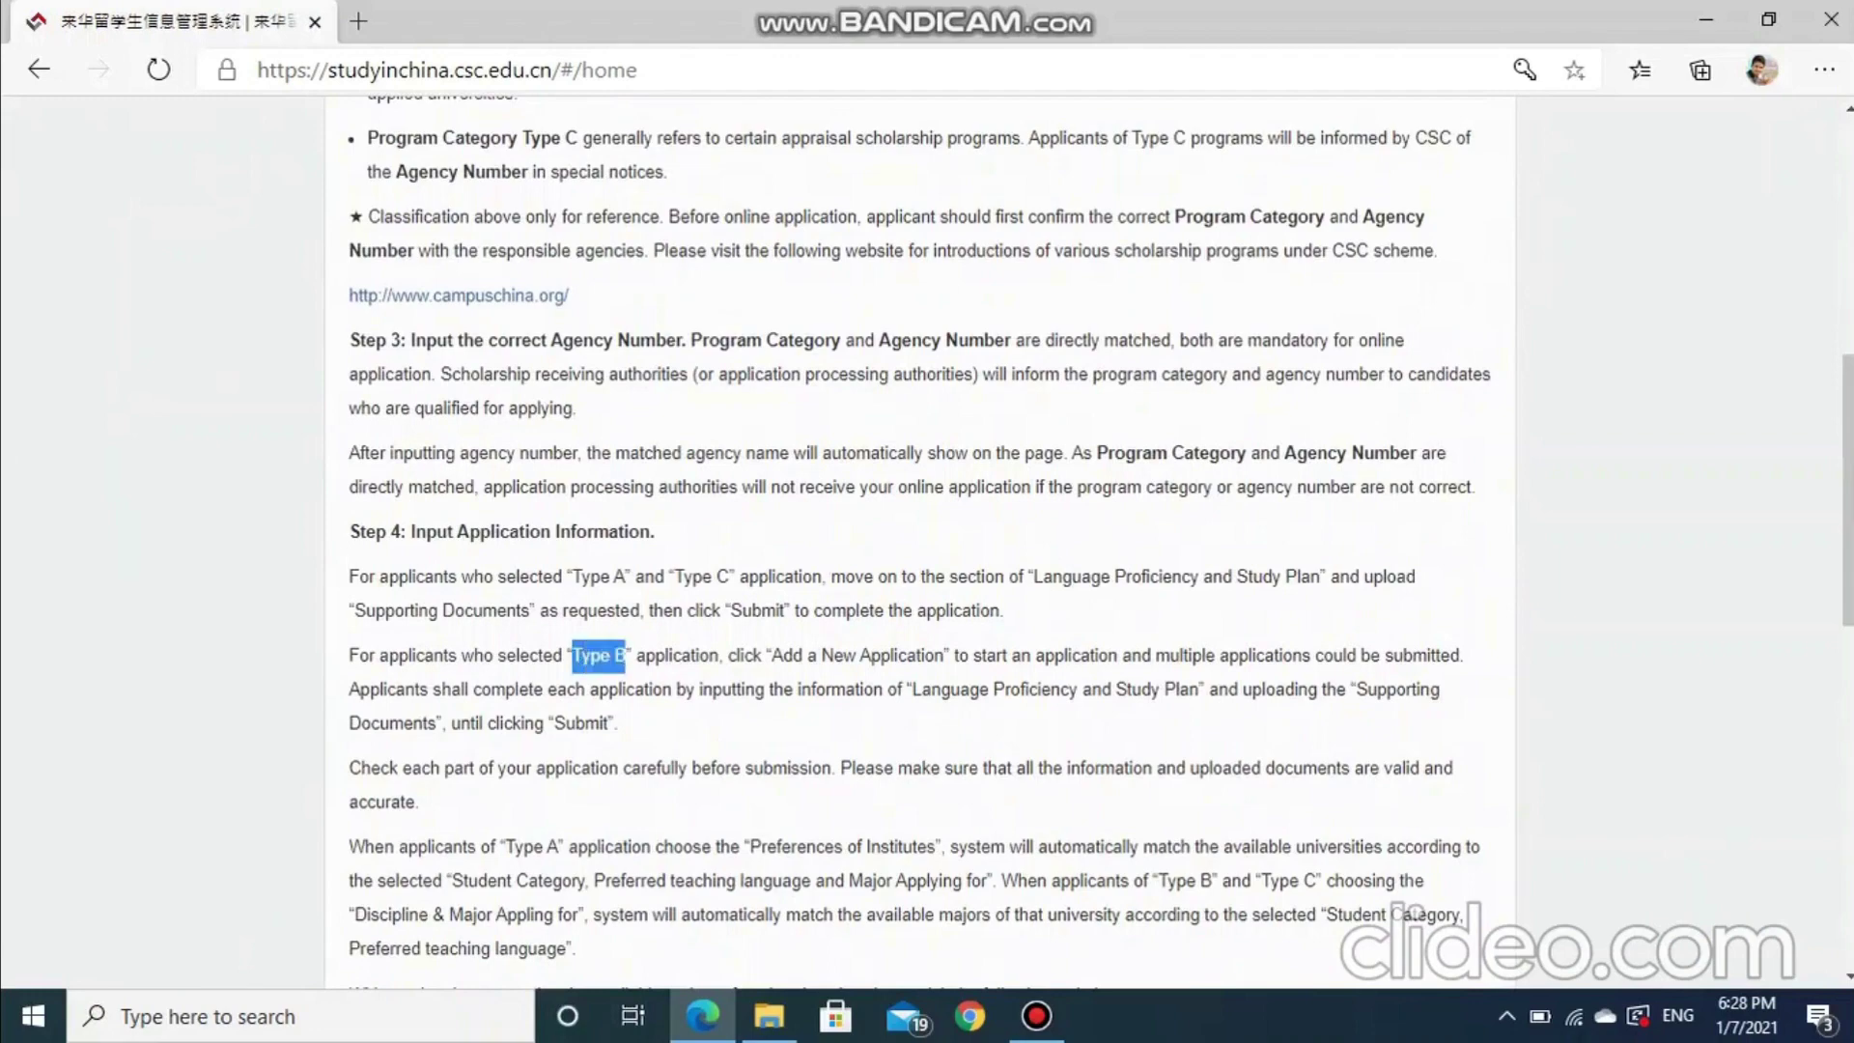
scroll(919, 540, "down", 11)
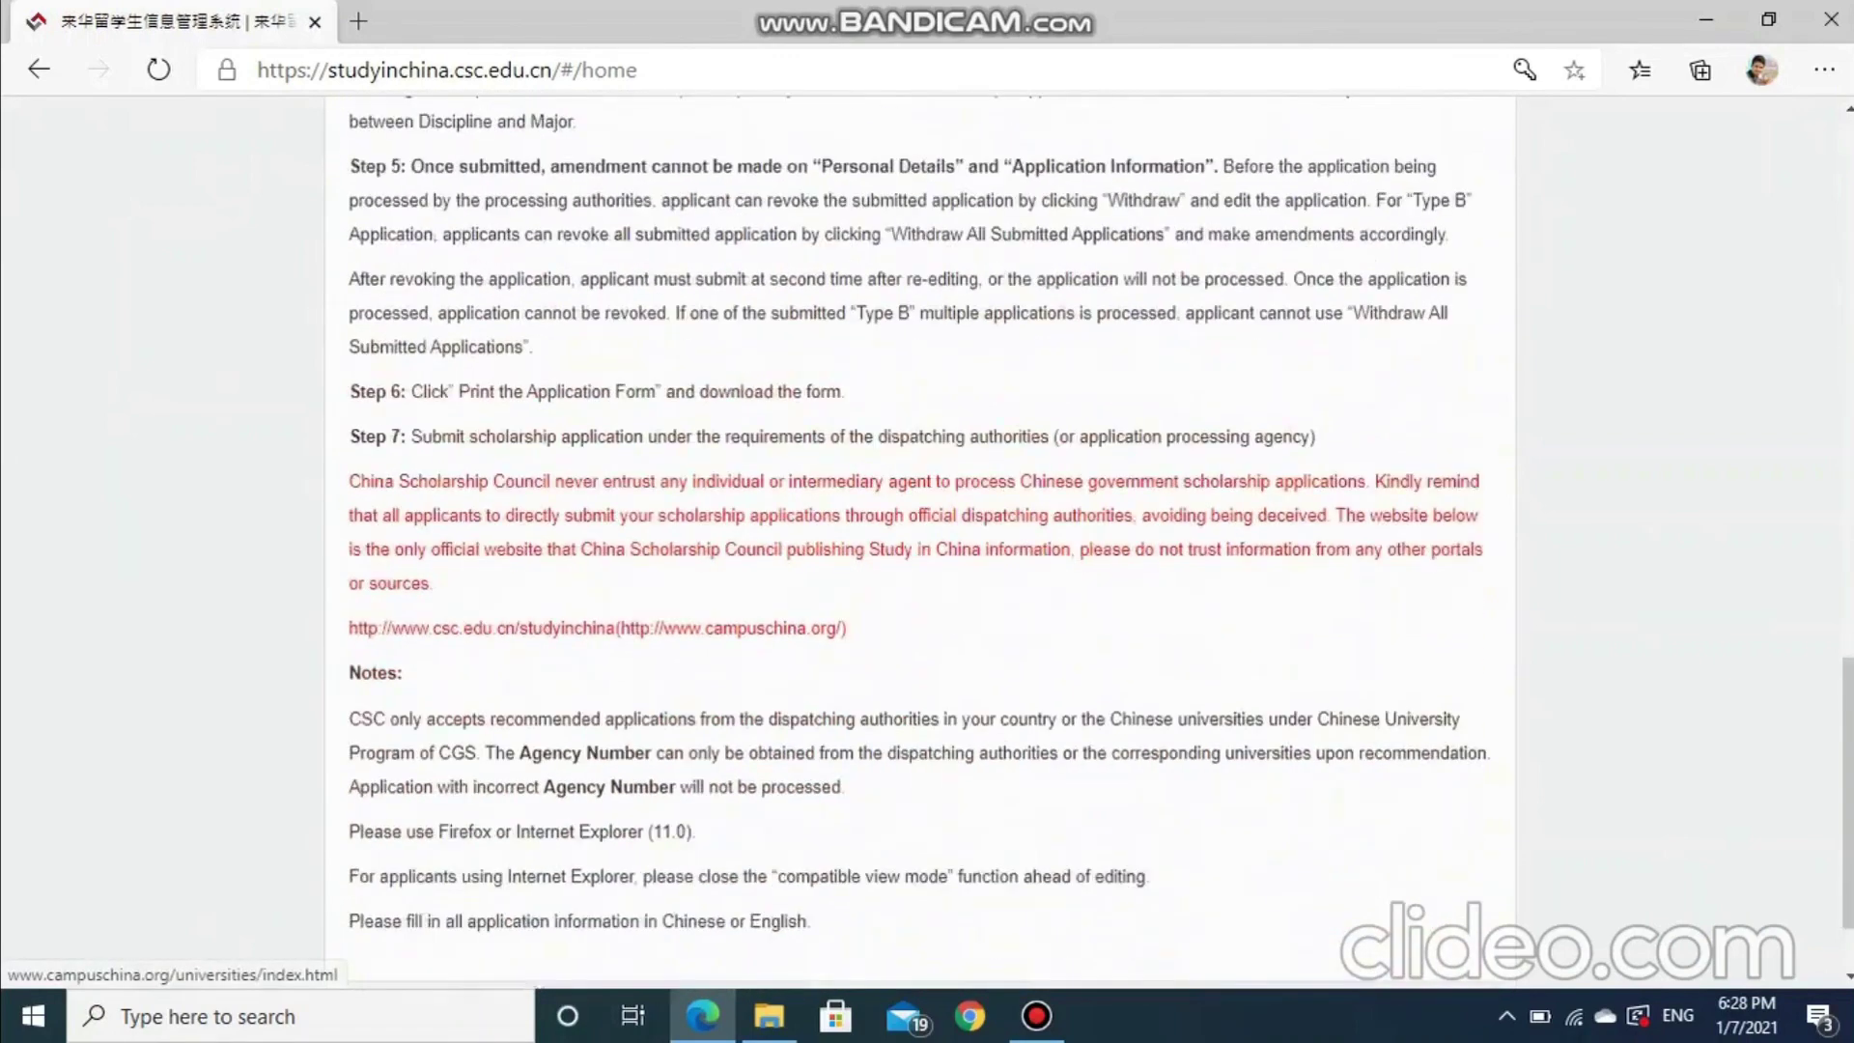
left_click_drag(543, 668, 679, 669)
scroll(679, 669, "up", 2)
scroll(919, 541, "up", 15)
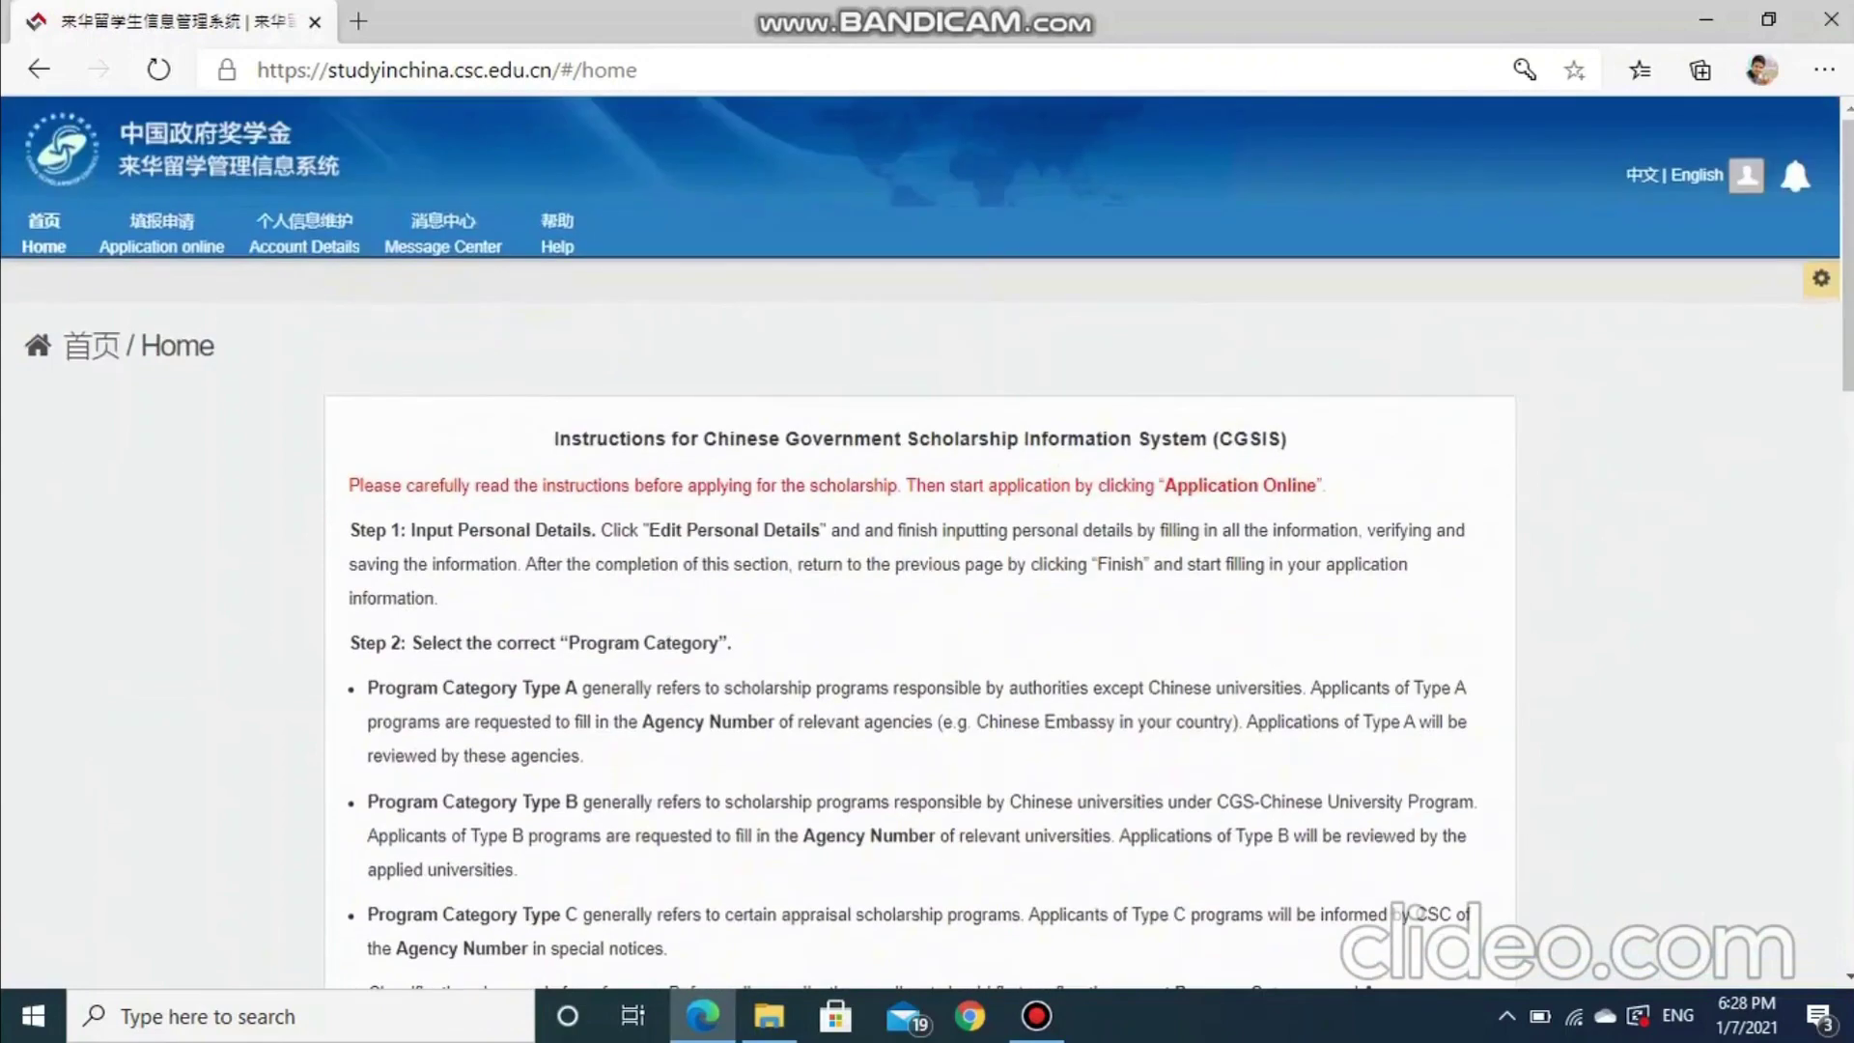
left_click(162, 234)
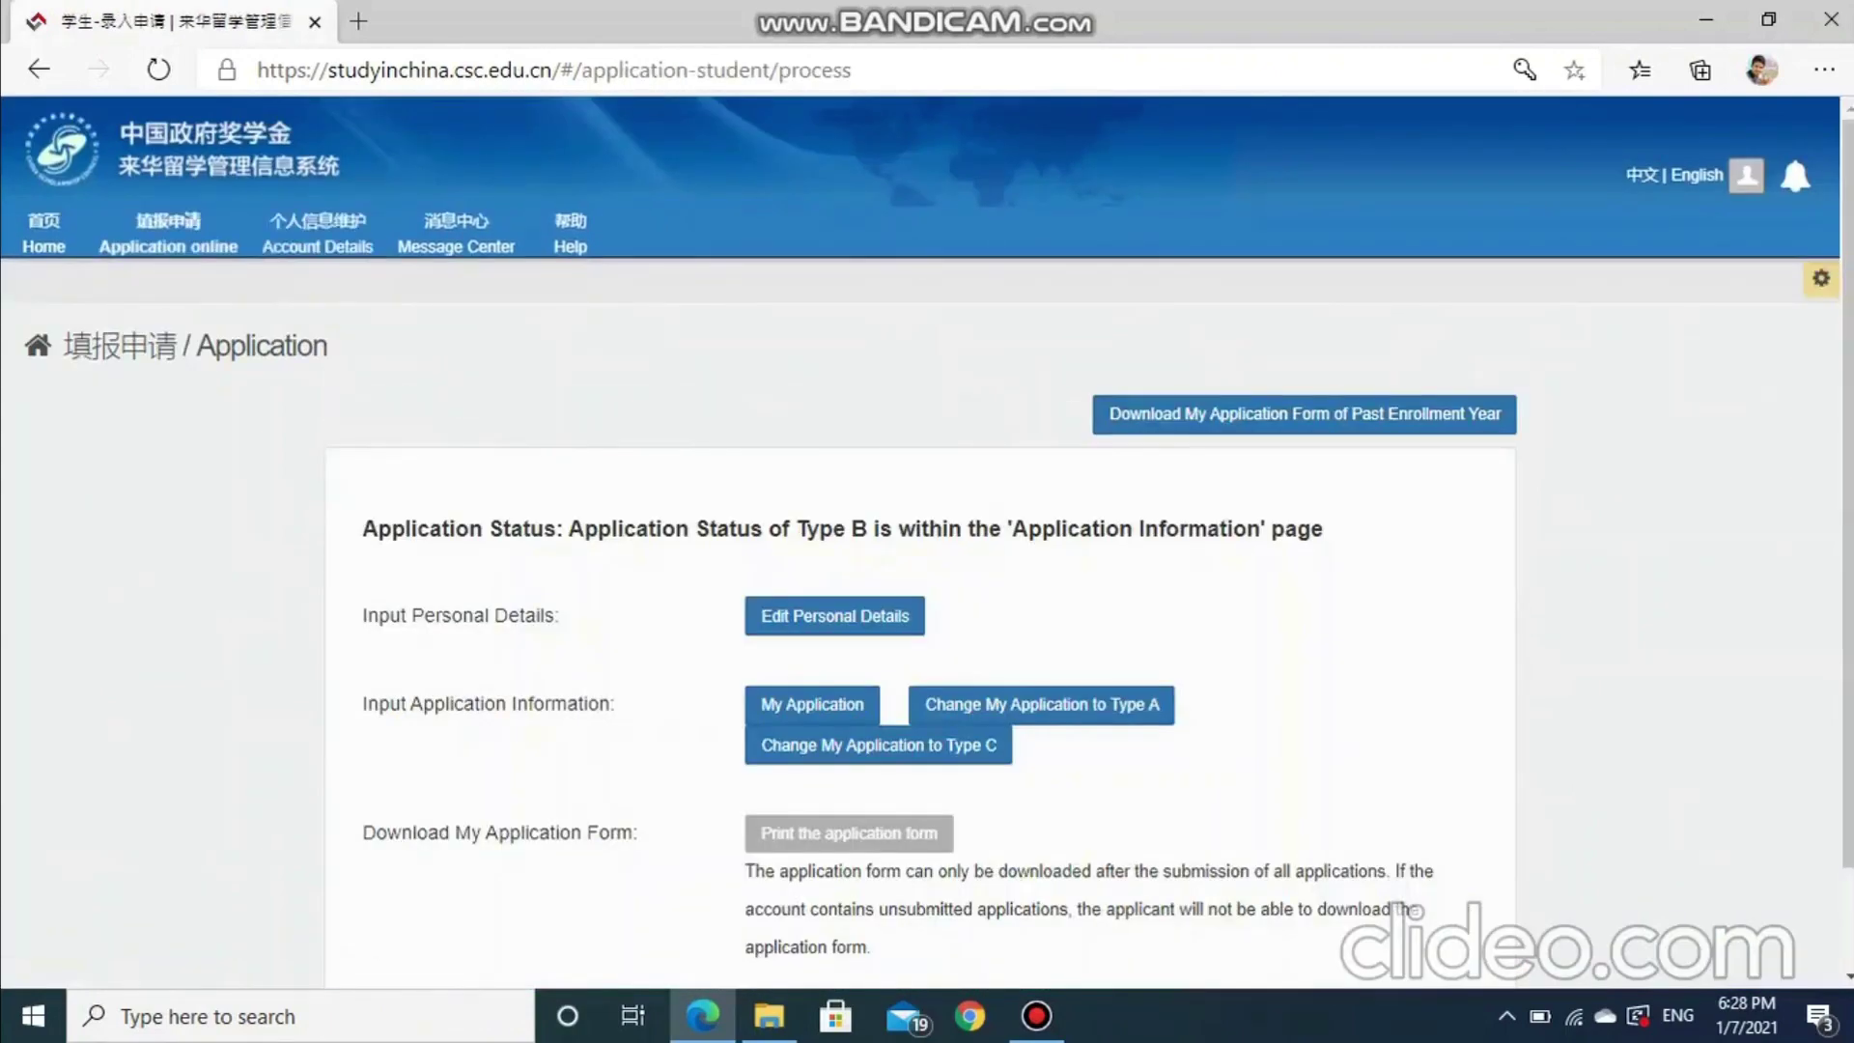
Open the personal details form and correct the applicant's given name and surname
left_click(834, 615)
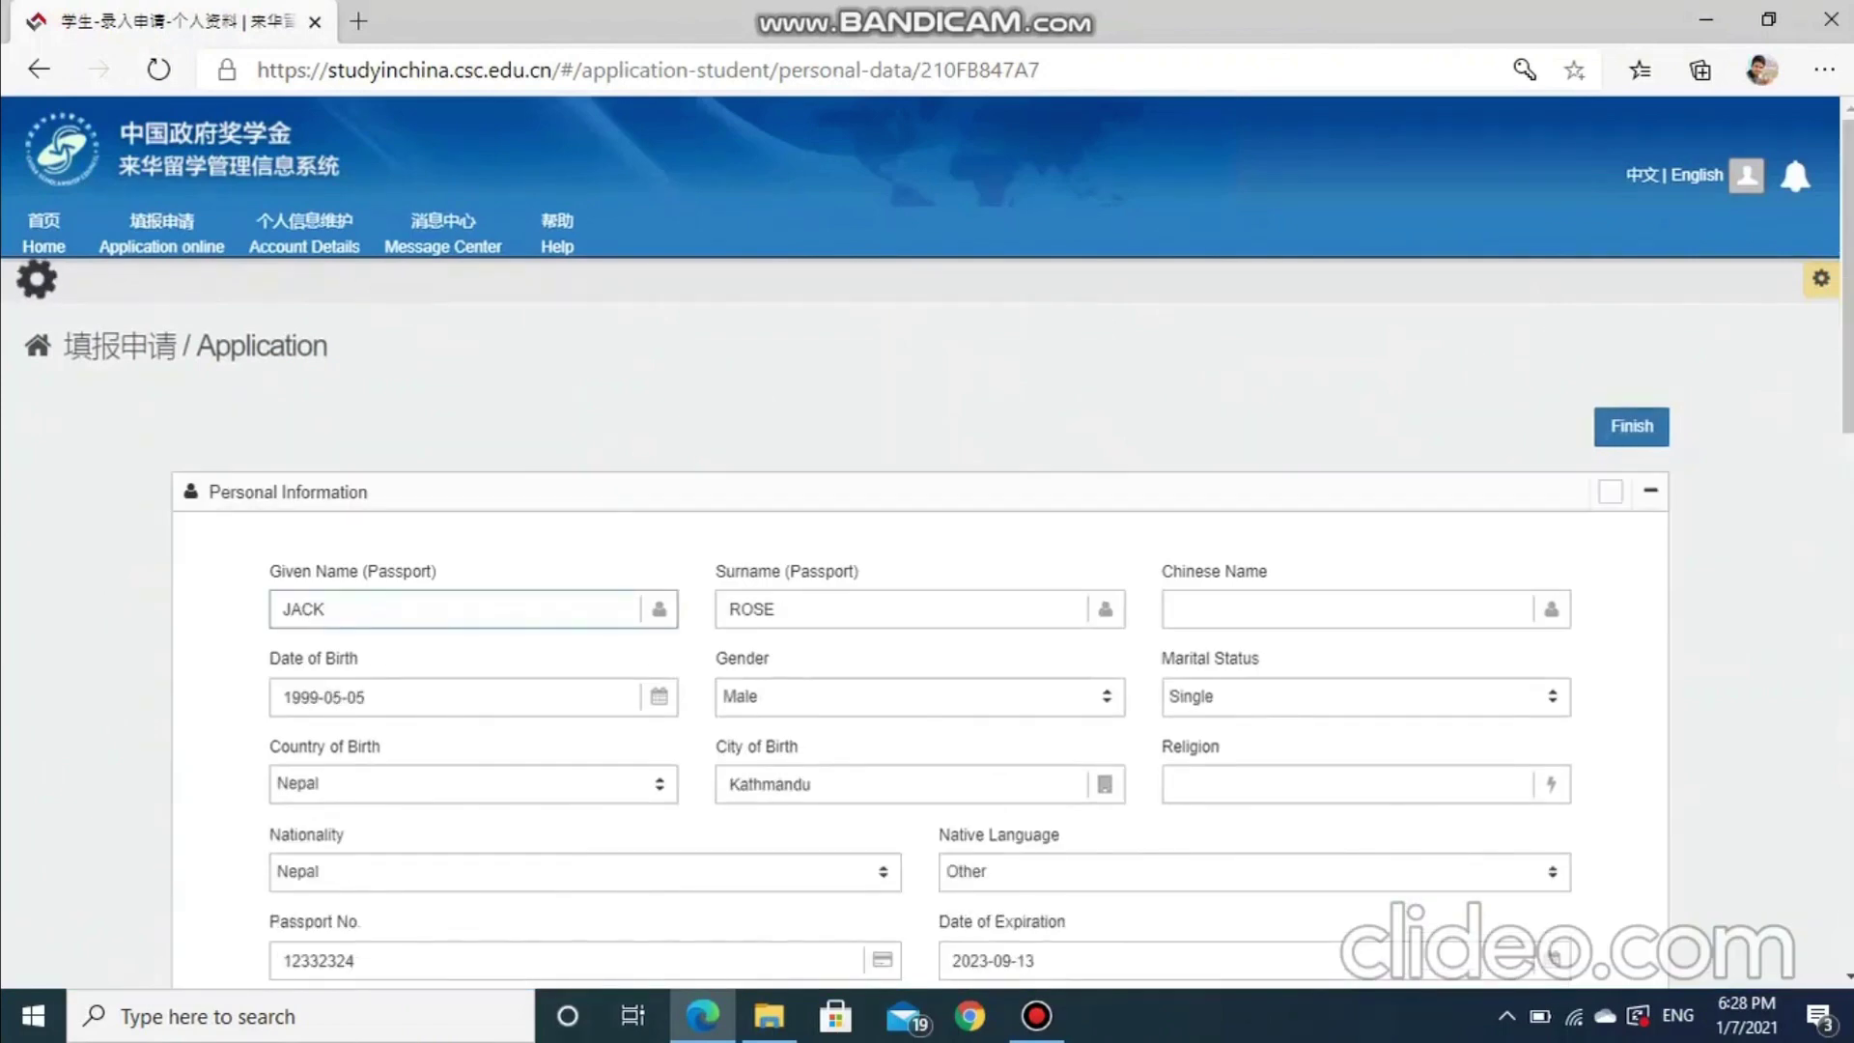
left_click(309, 610)
key("BackSpace")
key("BackSpace")
key("BackSpace")
key("BackSpace")
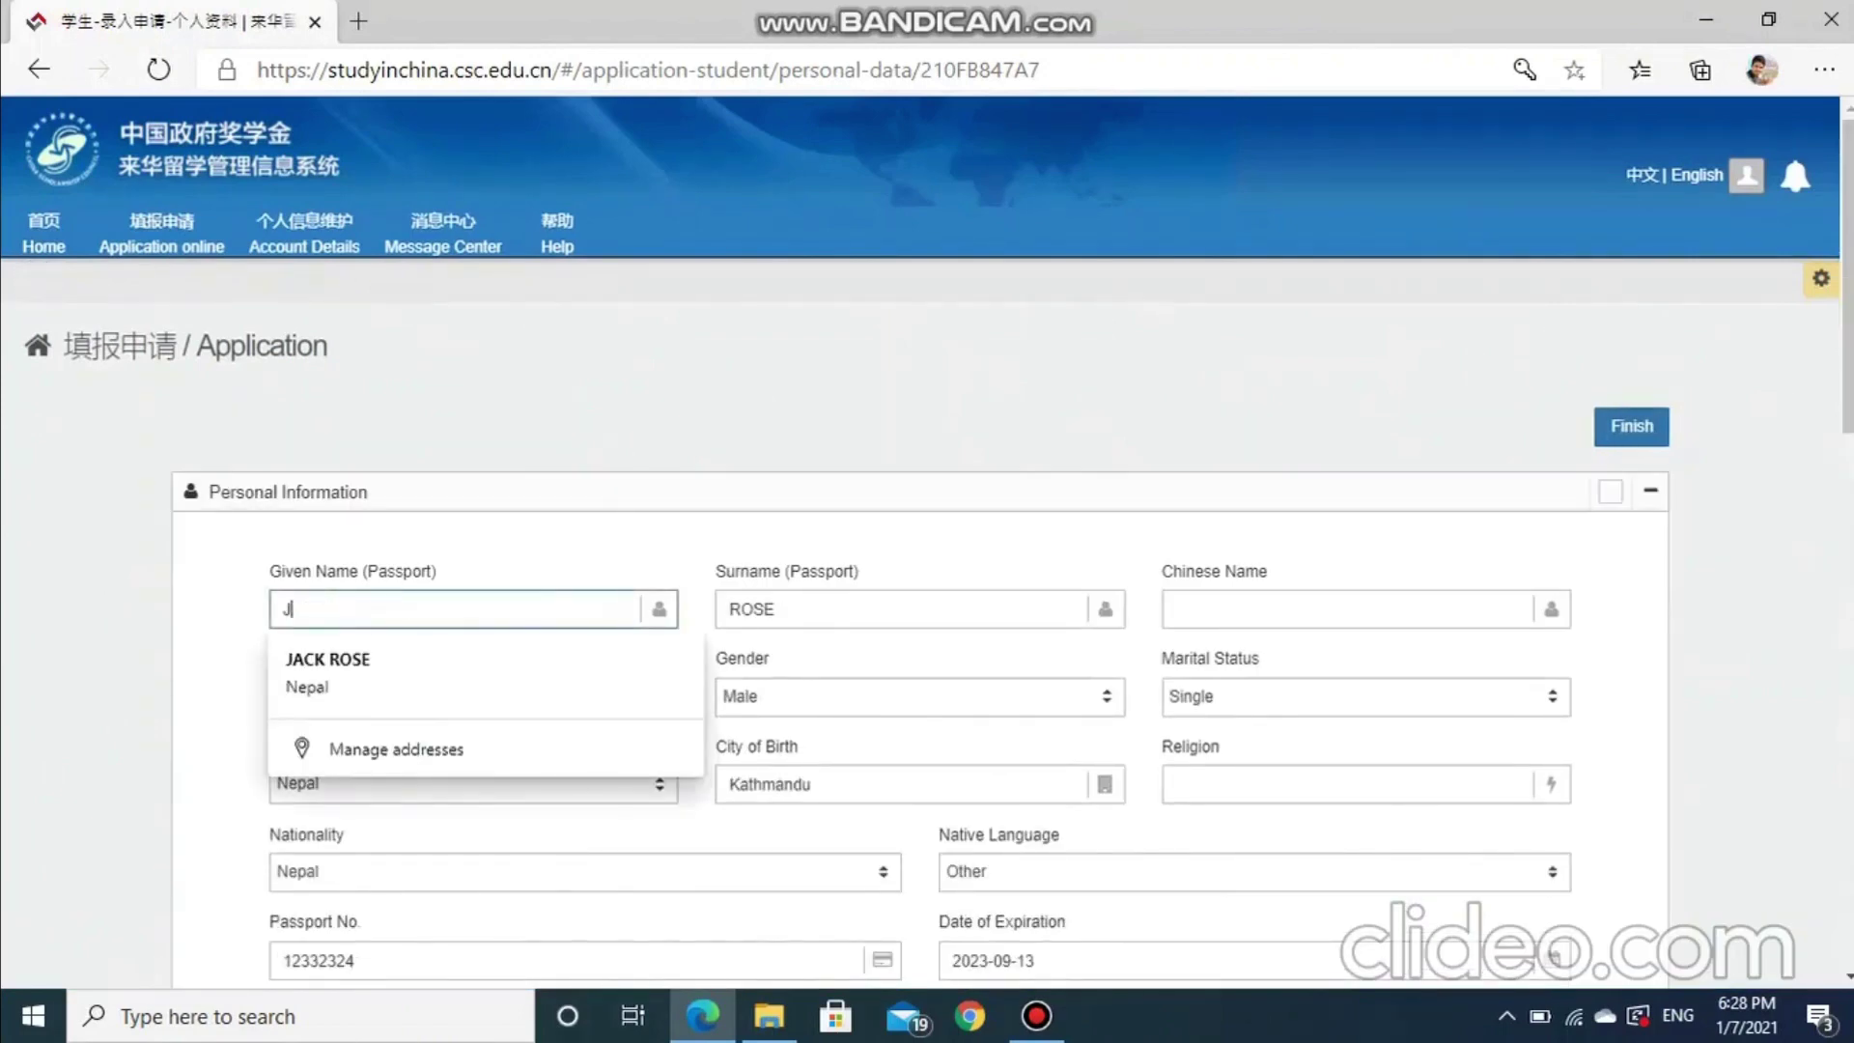
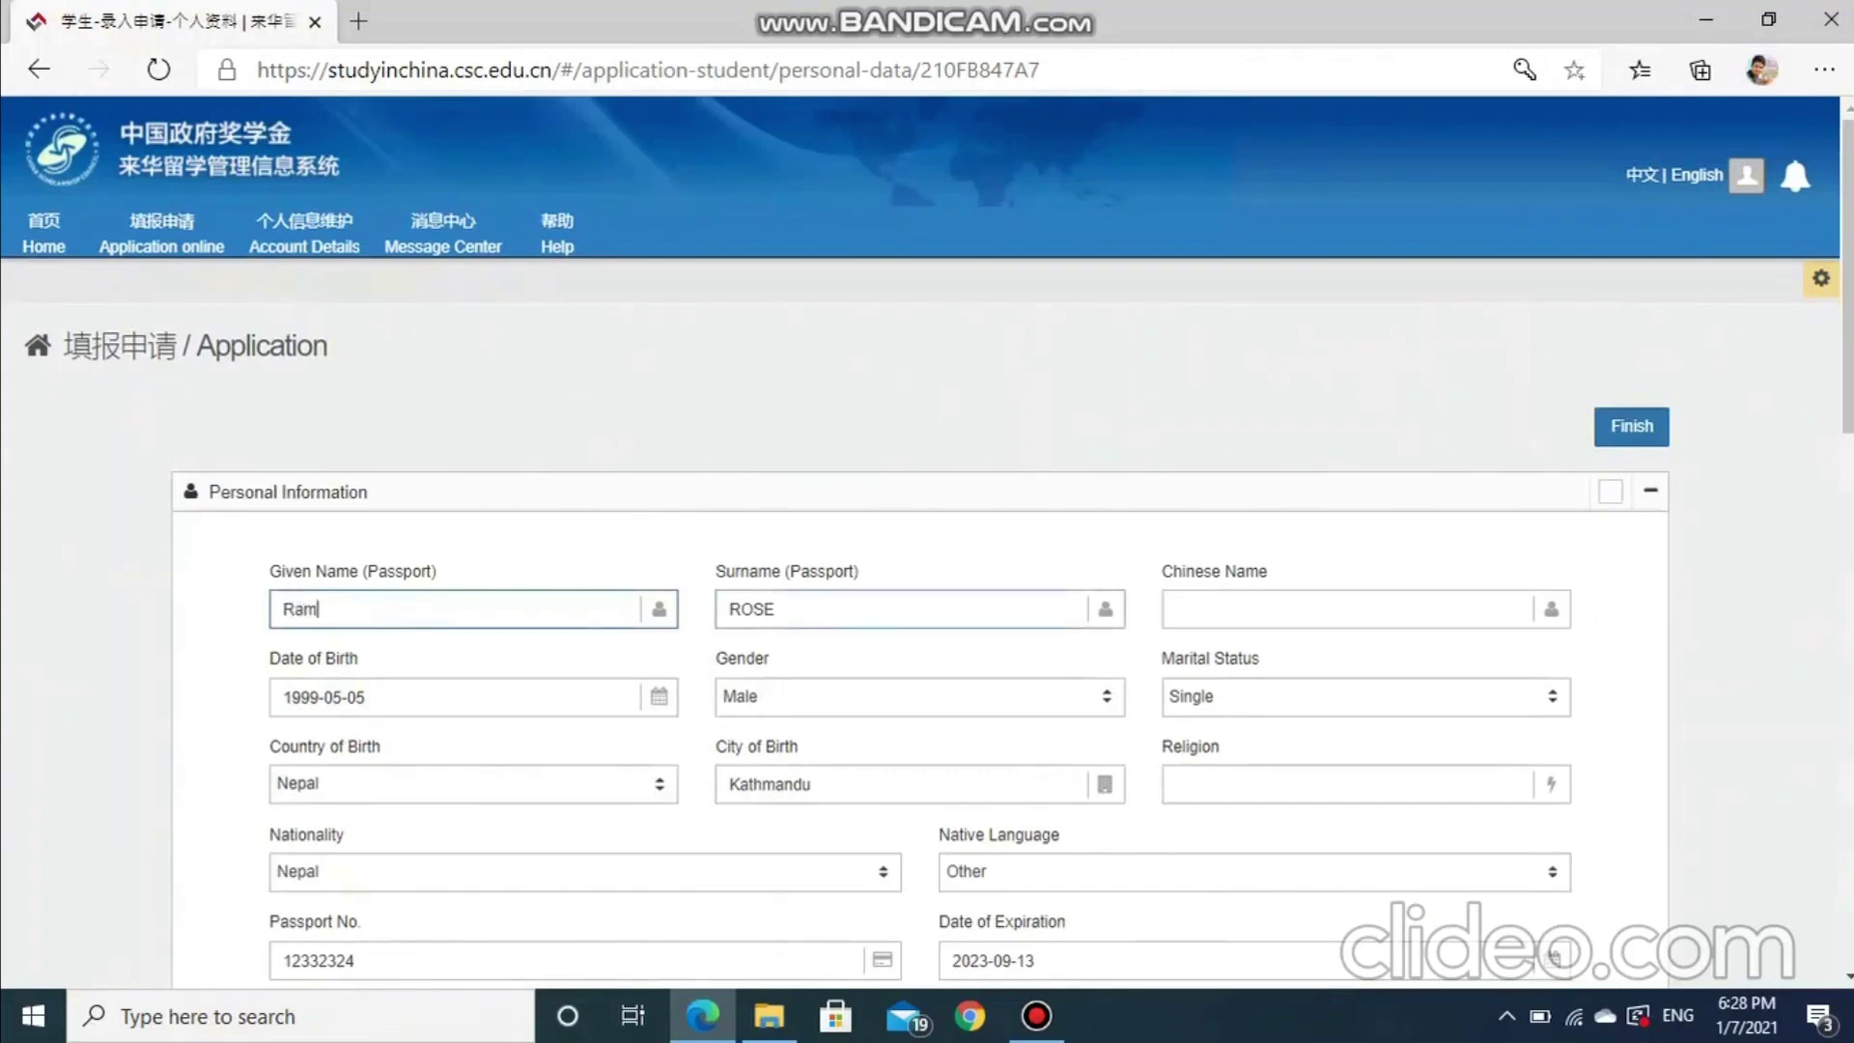
key("Tab")
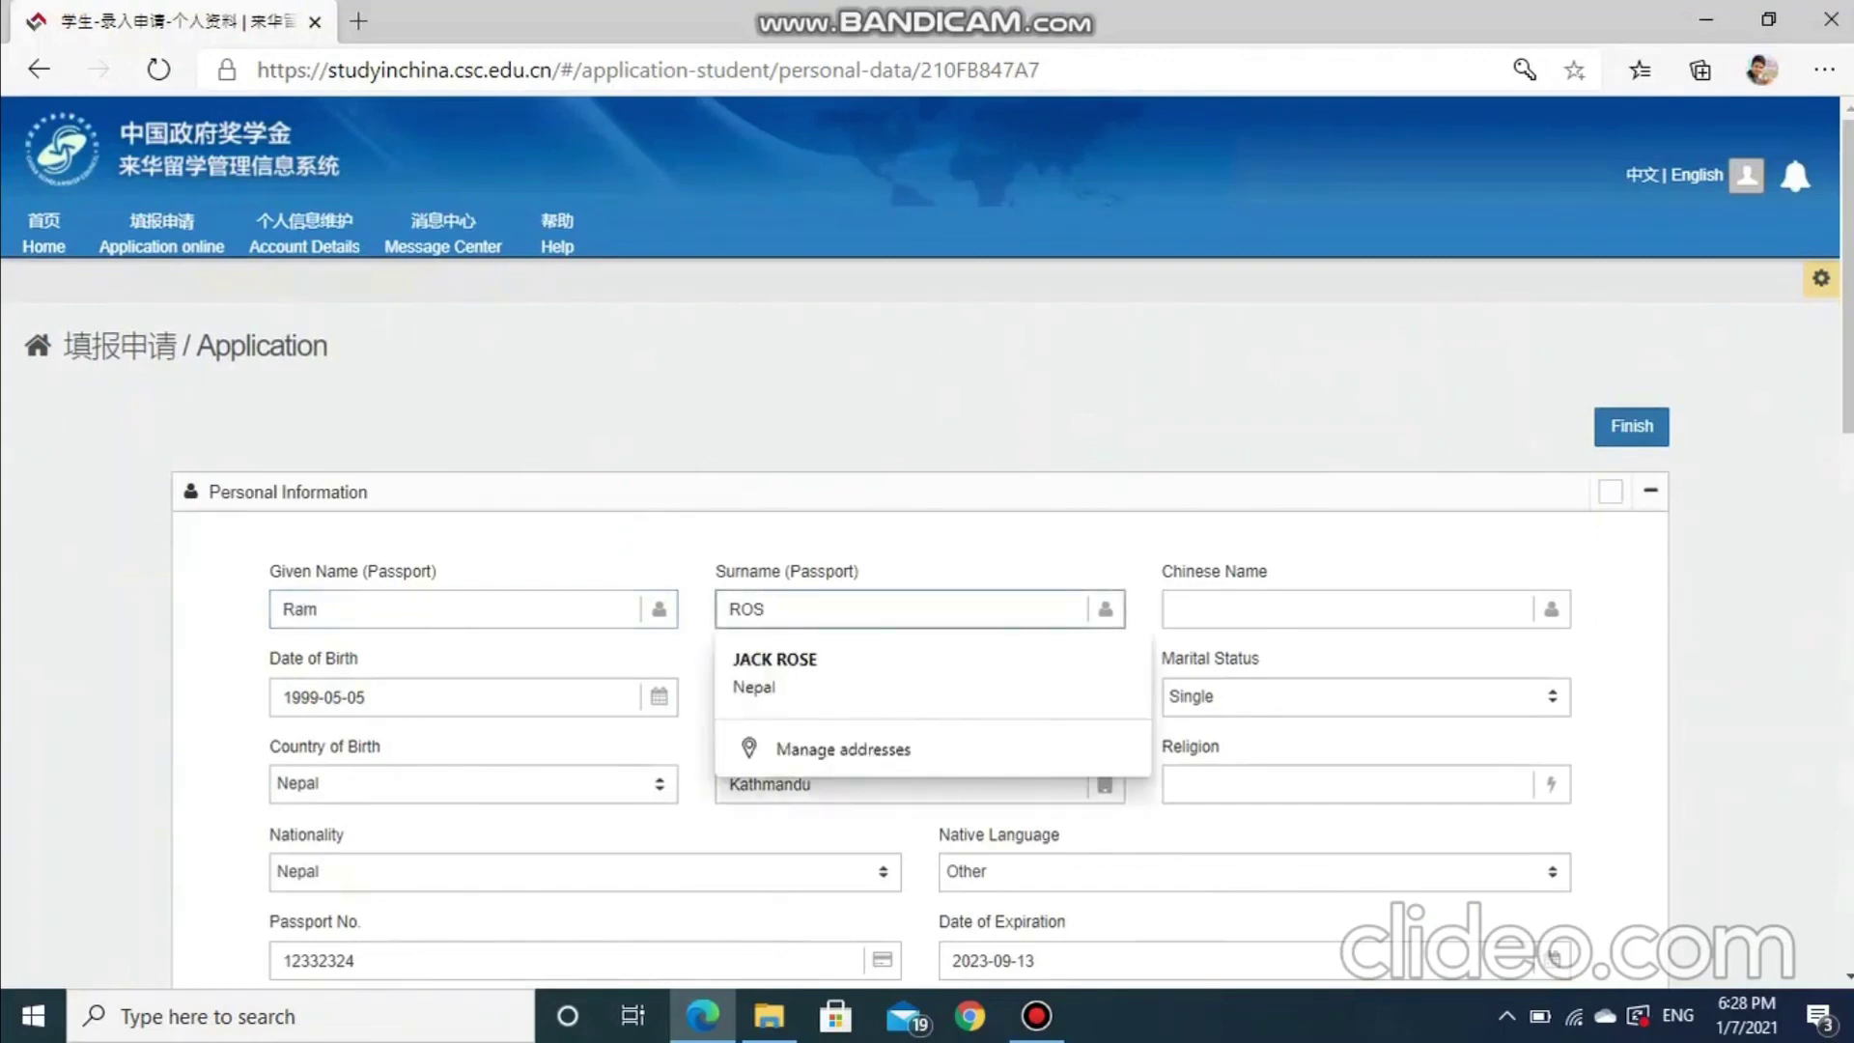
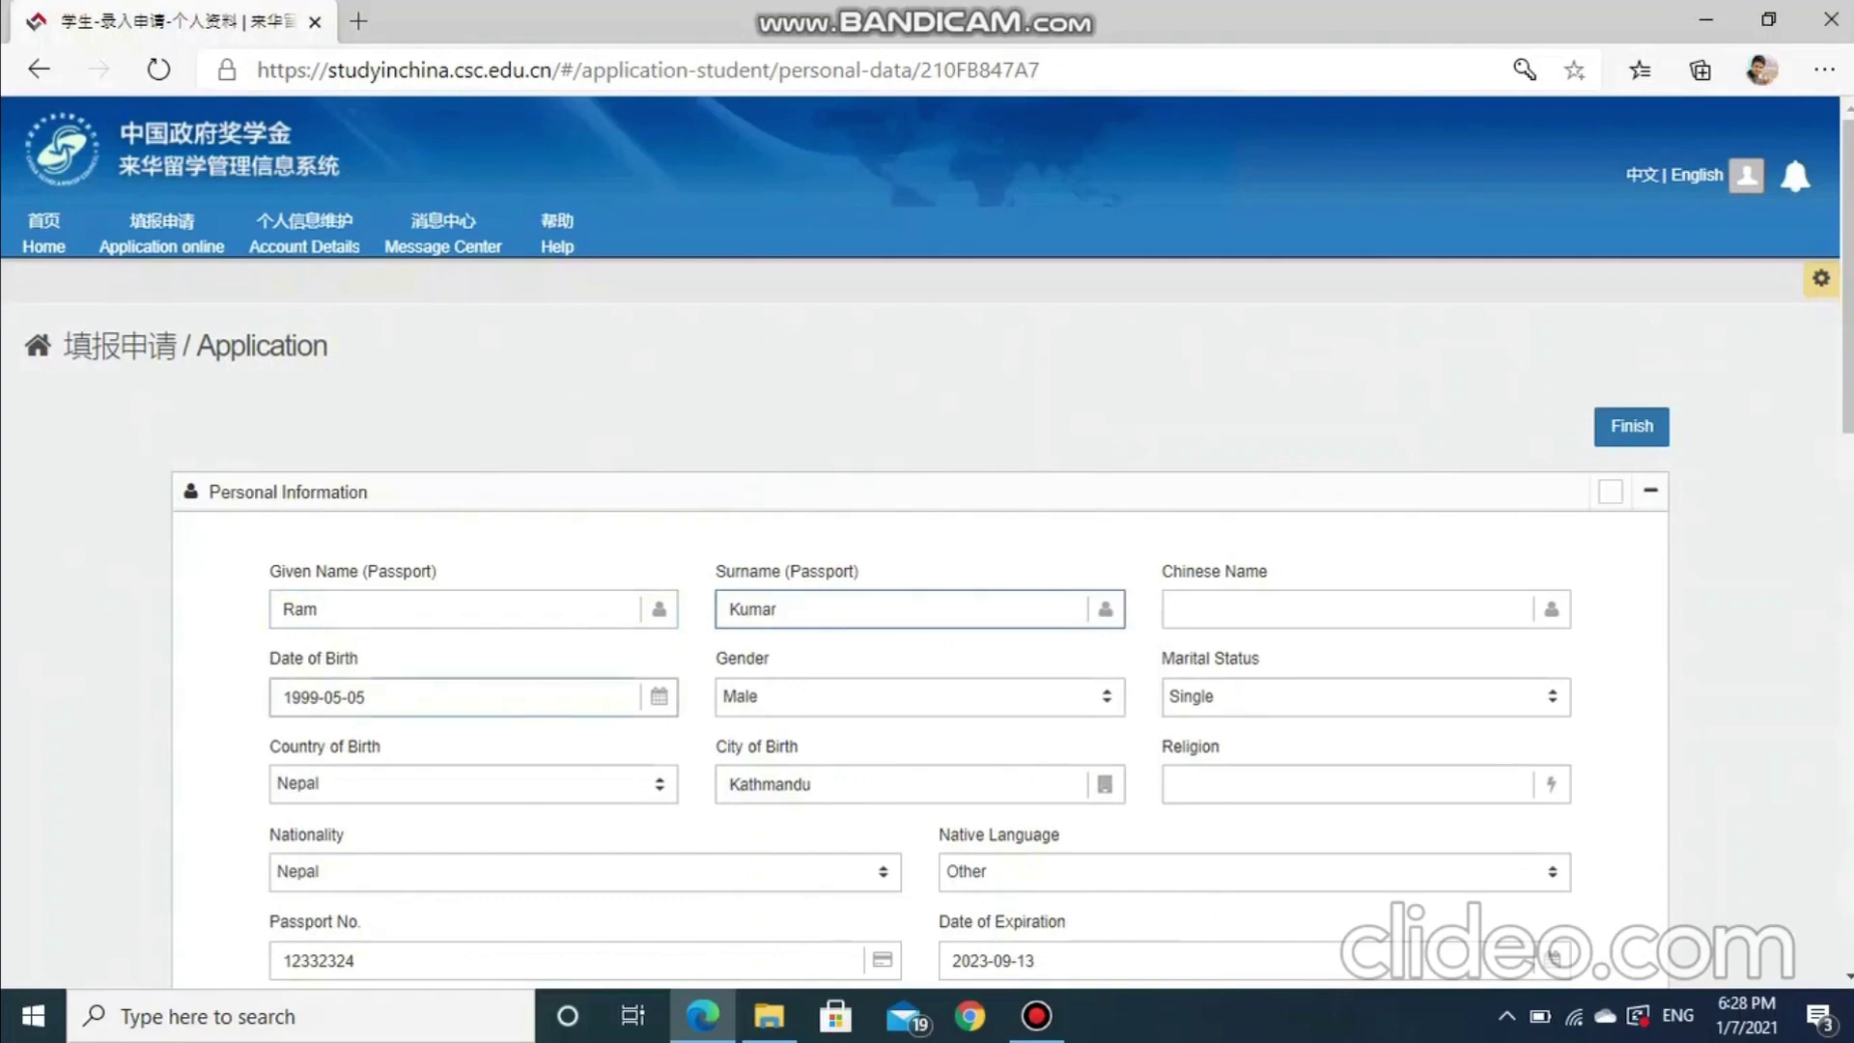
left_click(659, 696)
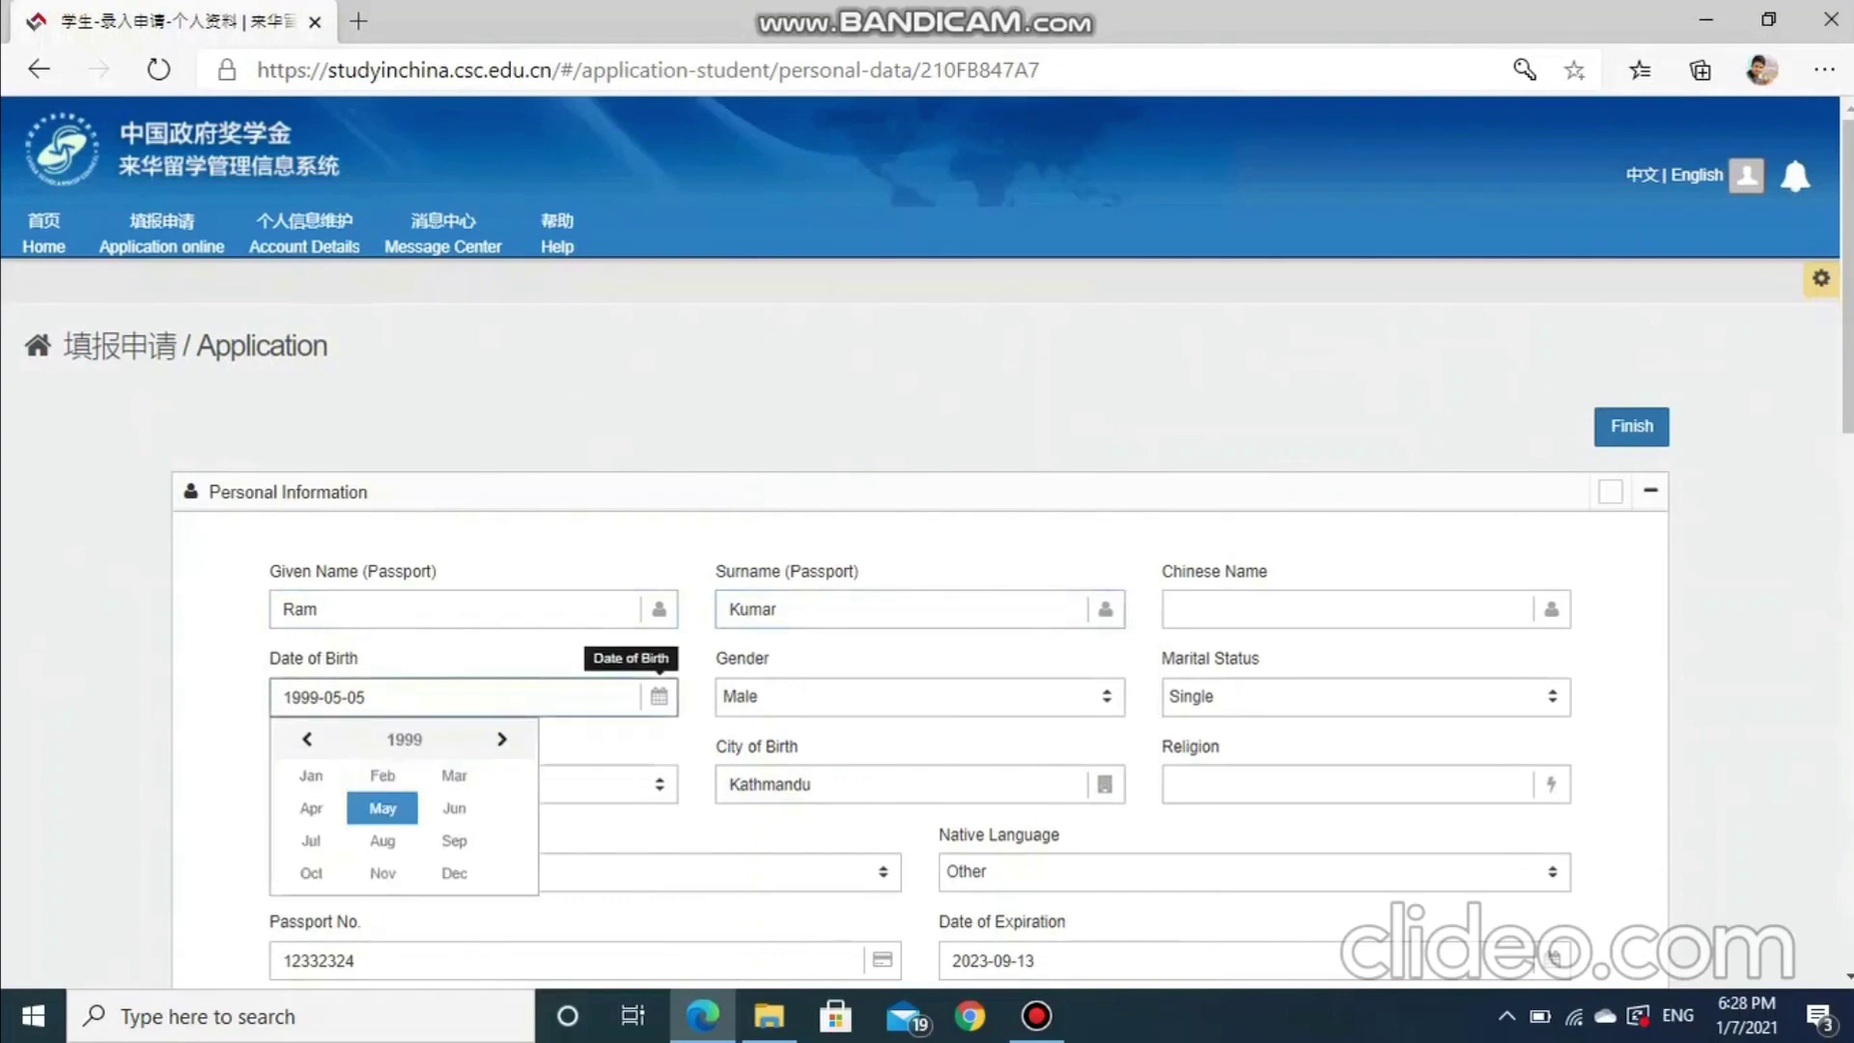
left_click(454, 808)
left_click(456, 814)
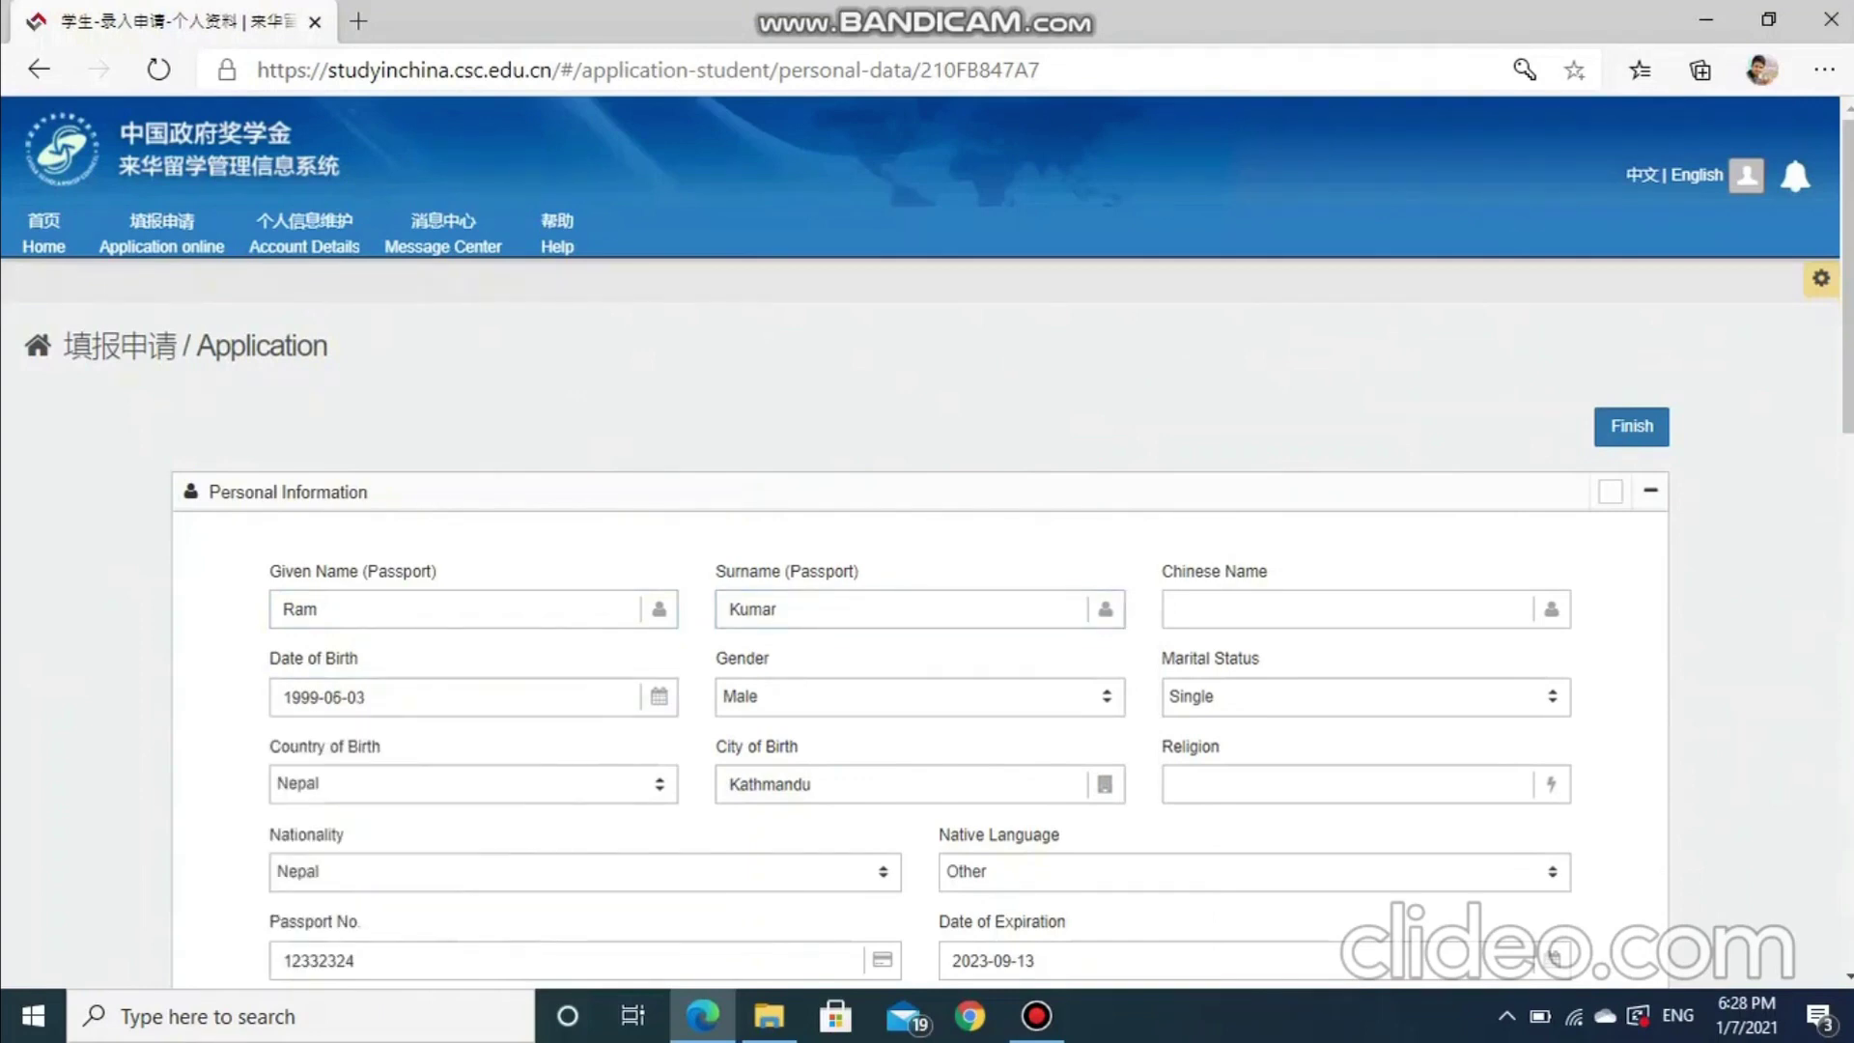
scroll(927, 540, "down", 2)
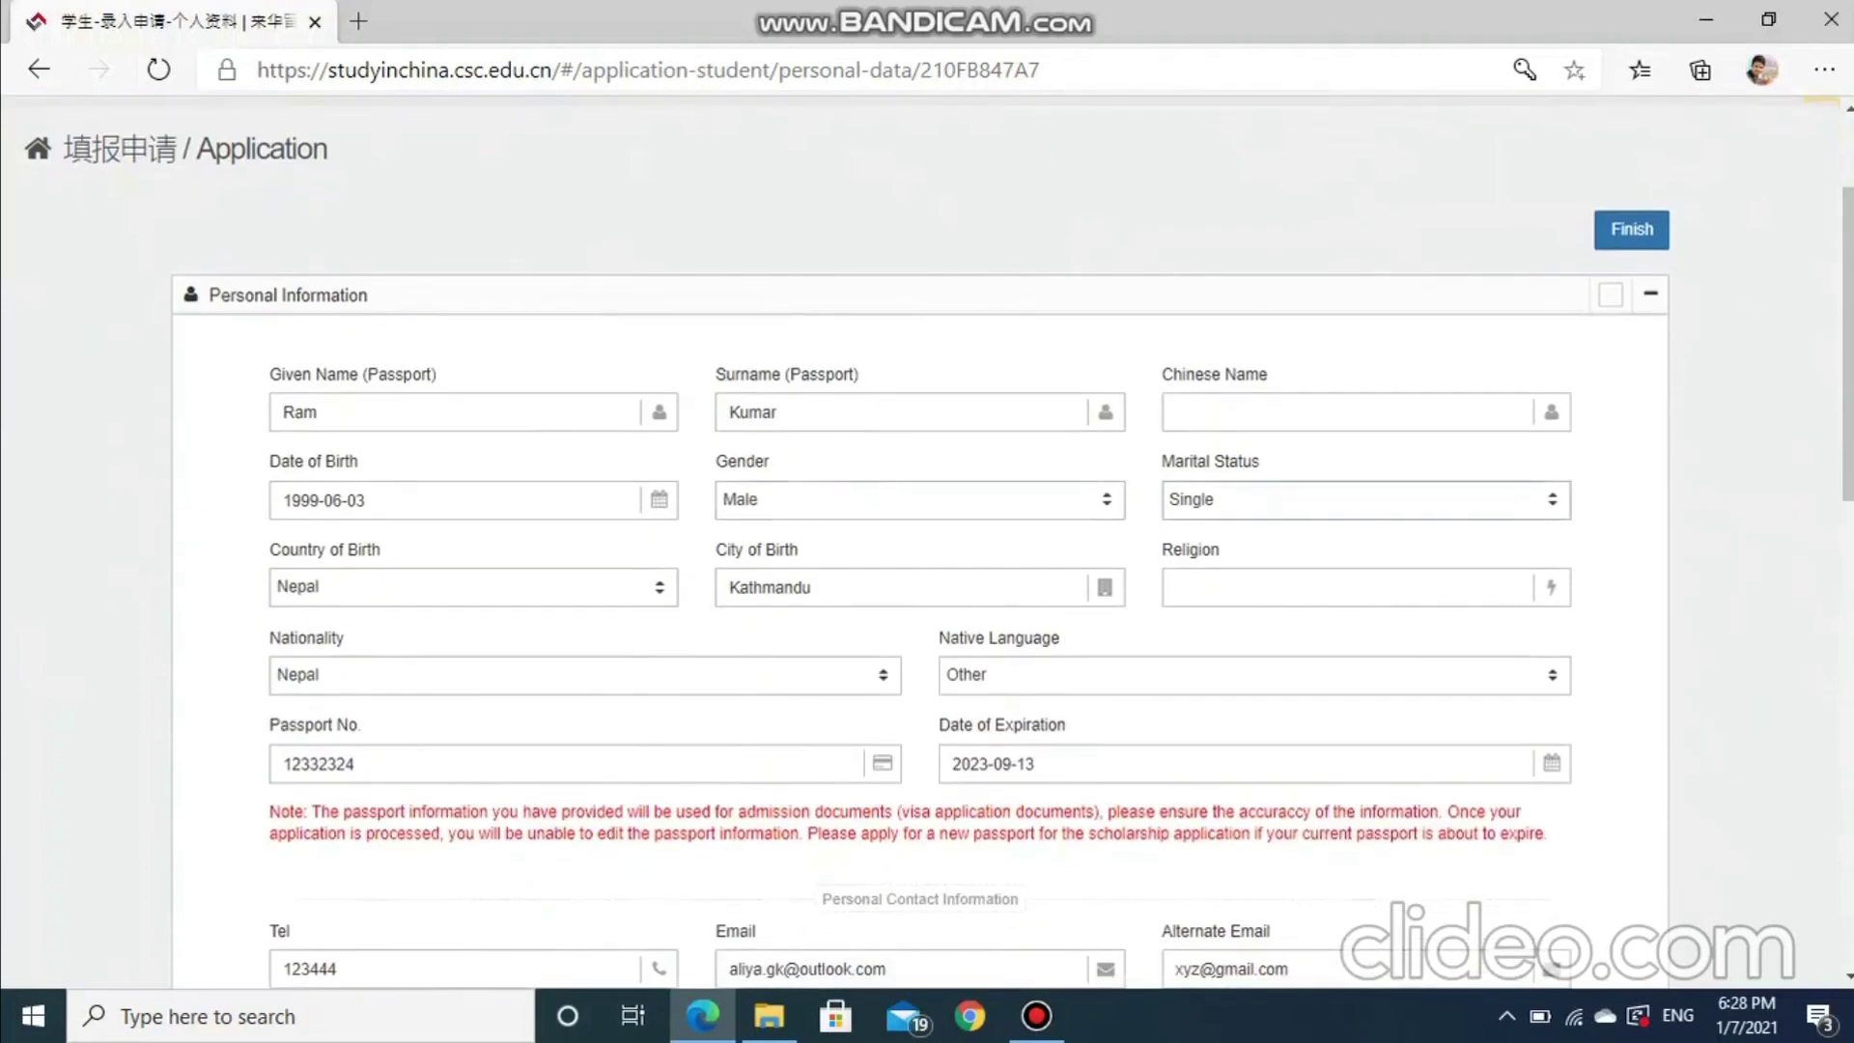
scroll(580, 674, "down", 2)
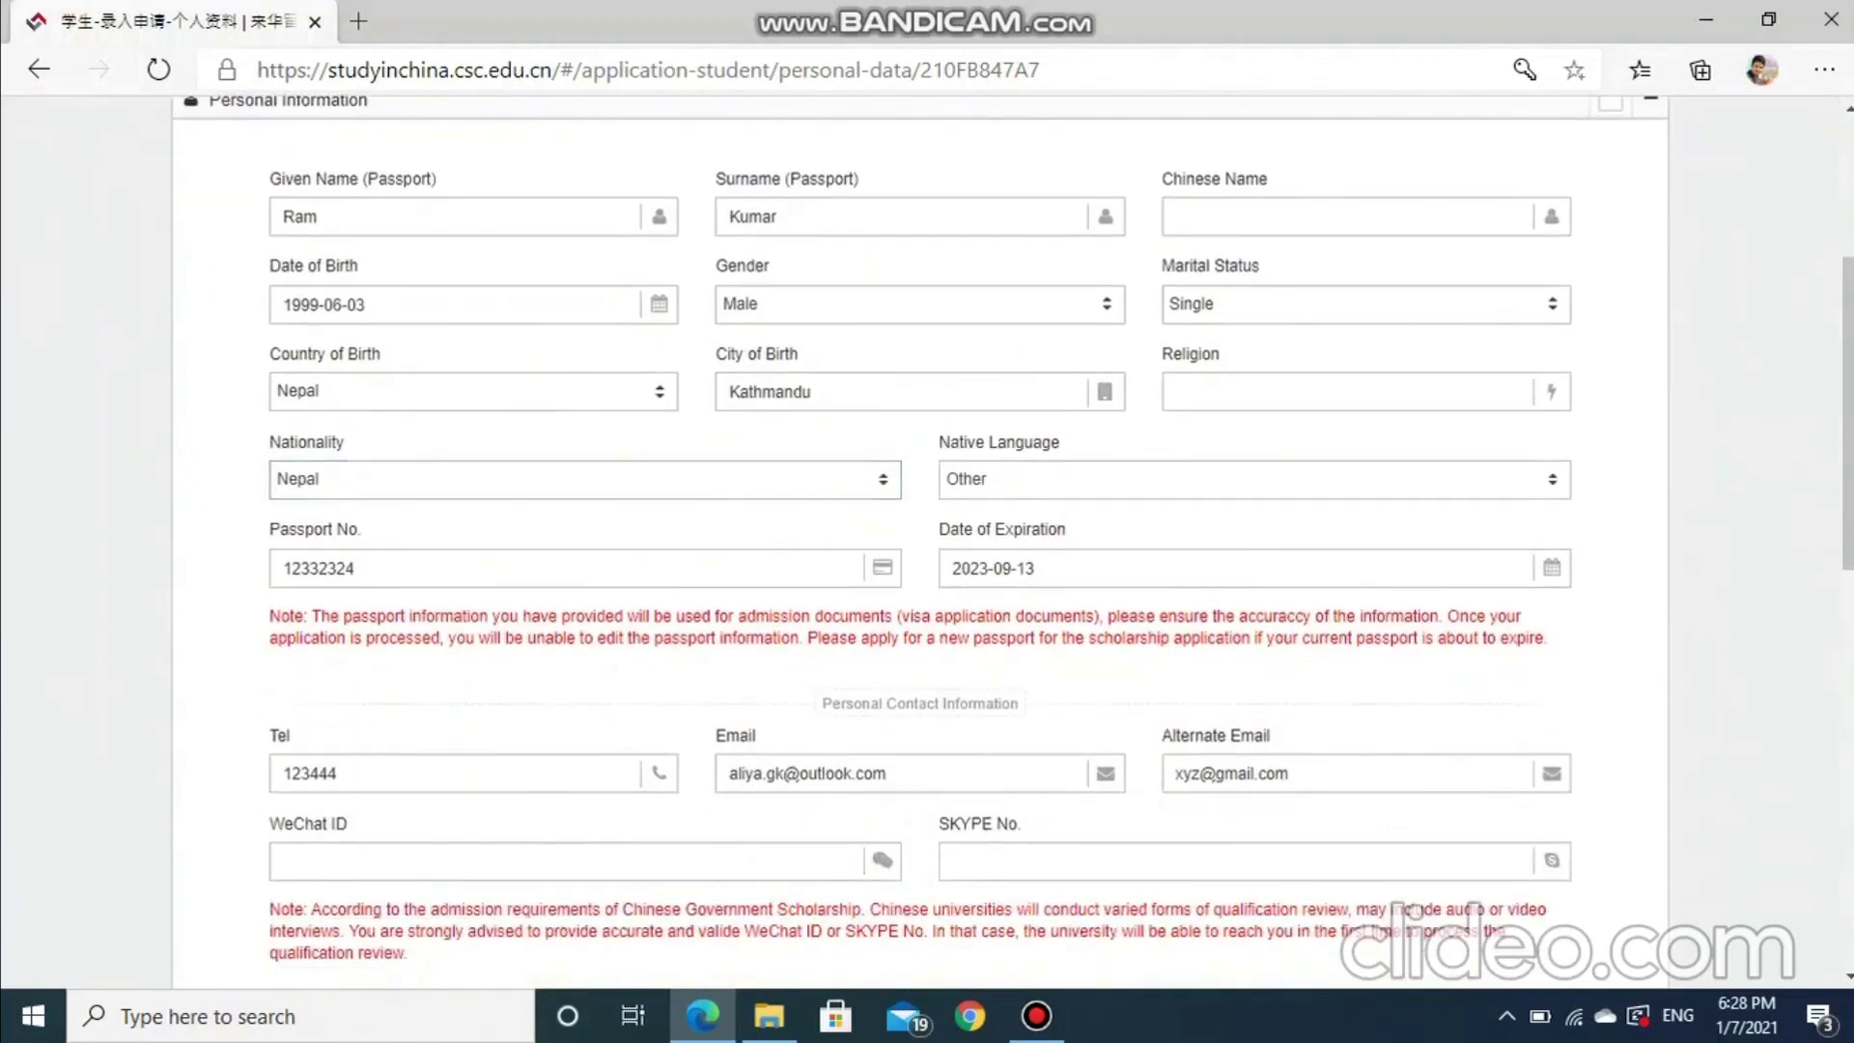
Keep Nepal as the nationality and retype the passport number
left_click(579, 479)
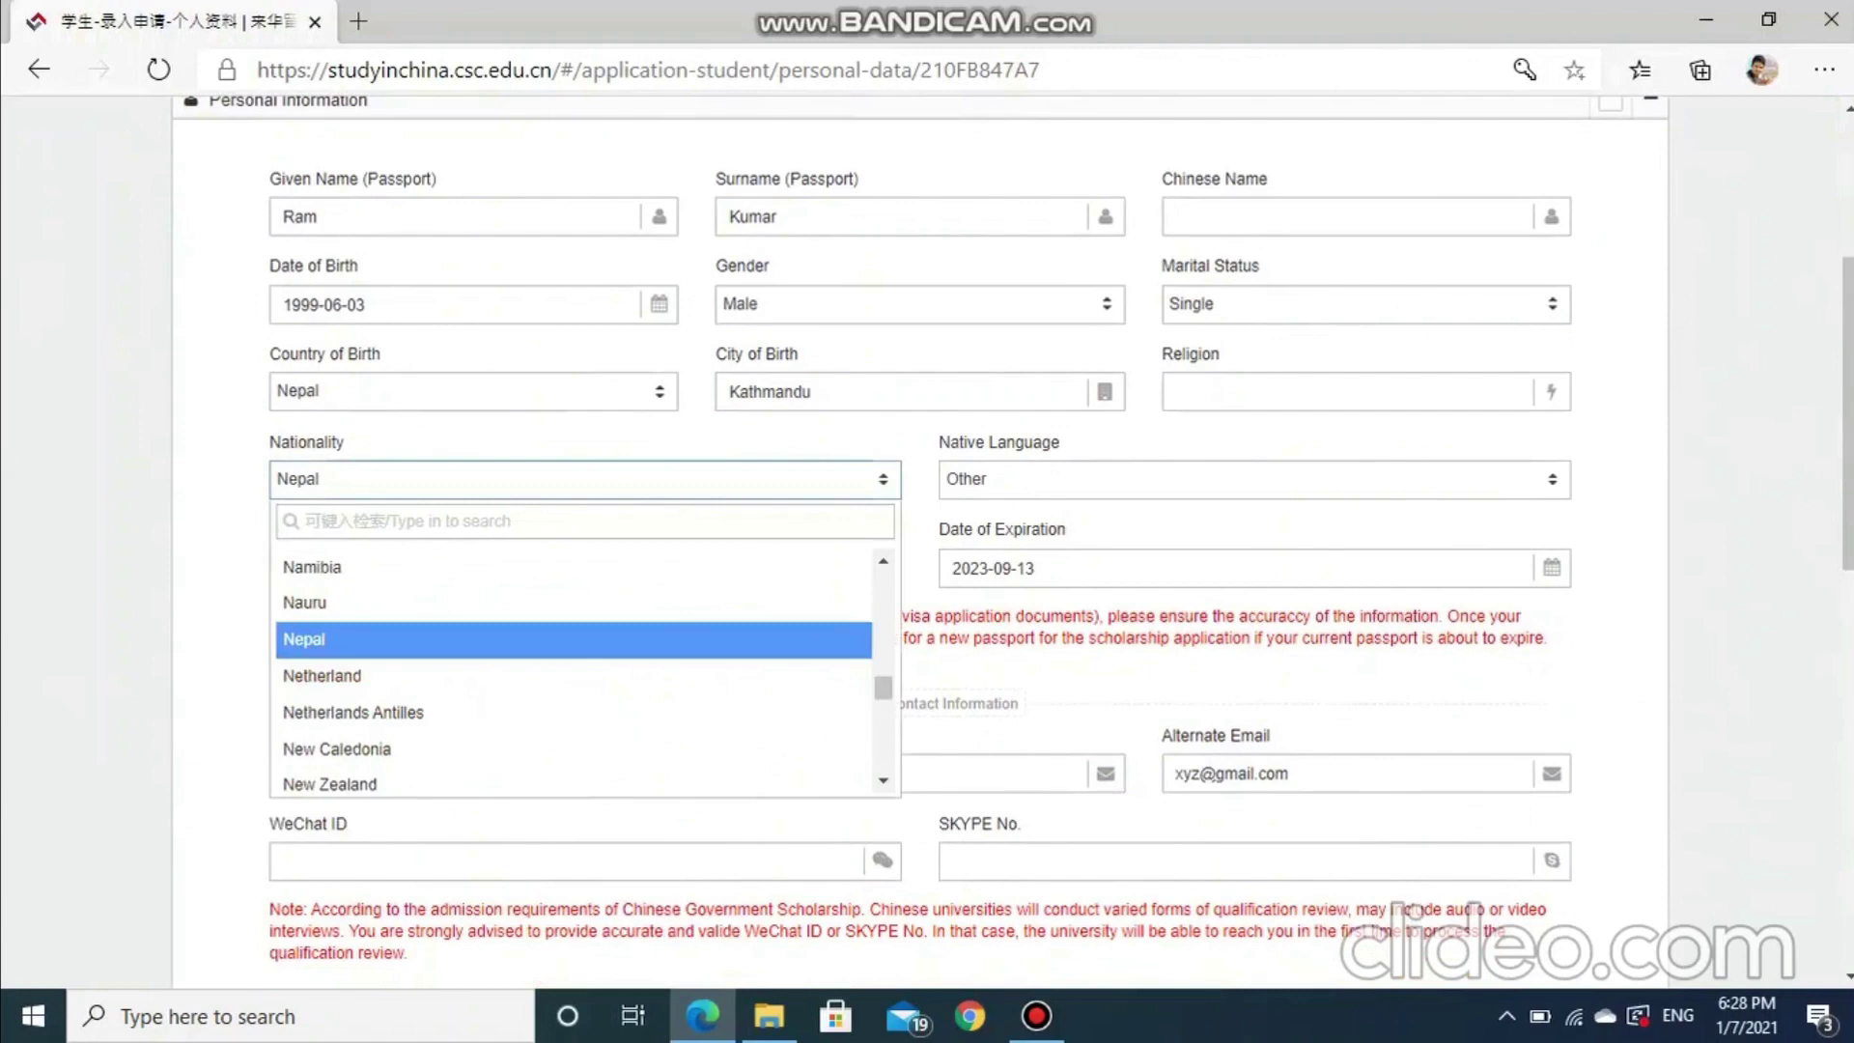
type("ne")
key("Return")
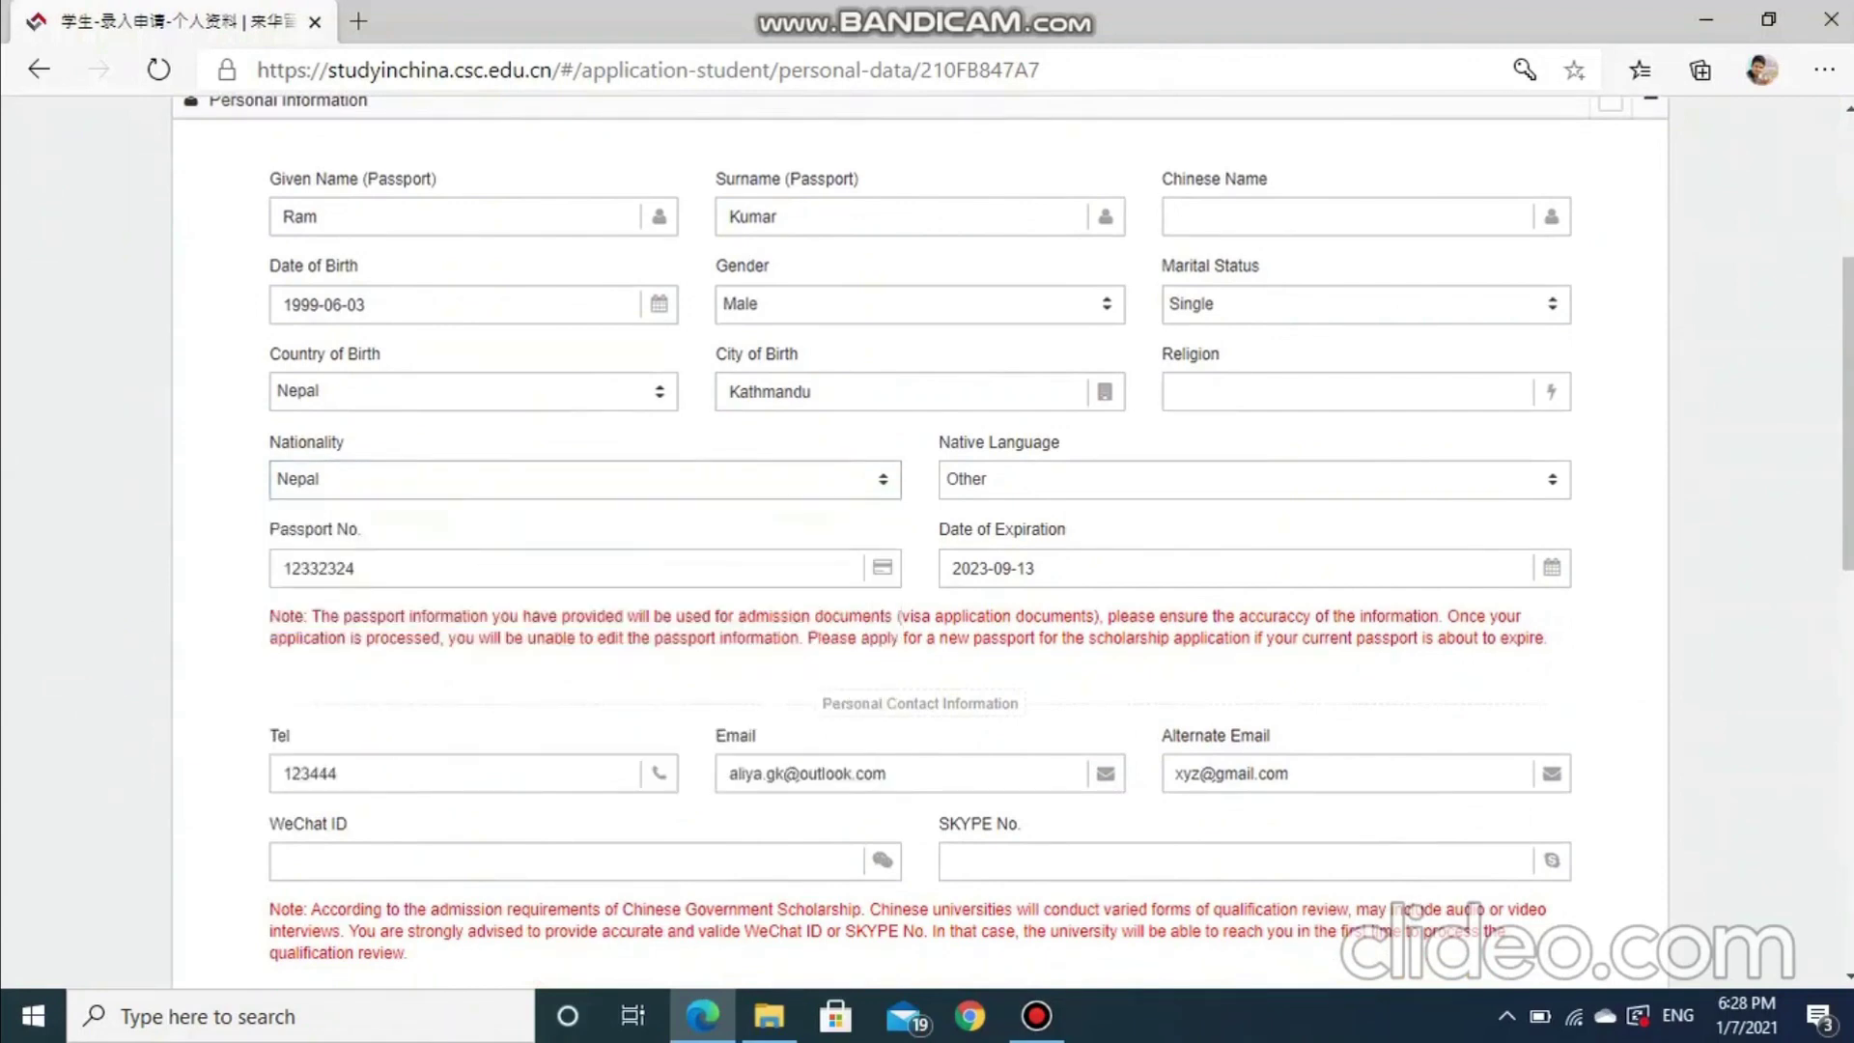
left_click(356, 568)
key("BackSpace")
key("BackSpace")
key("BackSpace")
key("BackSpace")
key("BackSpace")
key("BackSpace")
key("BackSpace")
key("BackSpace")
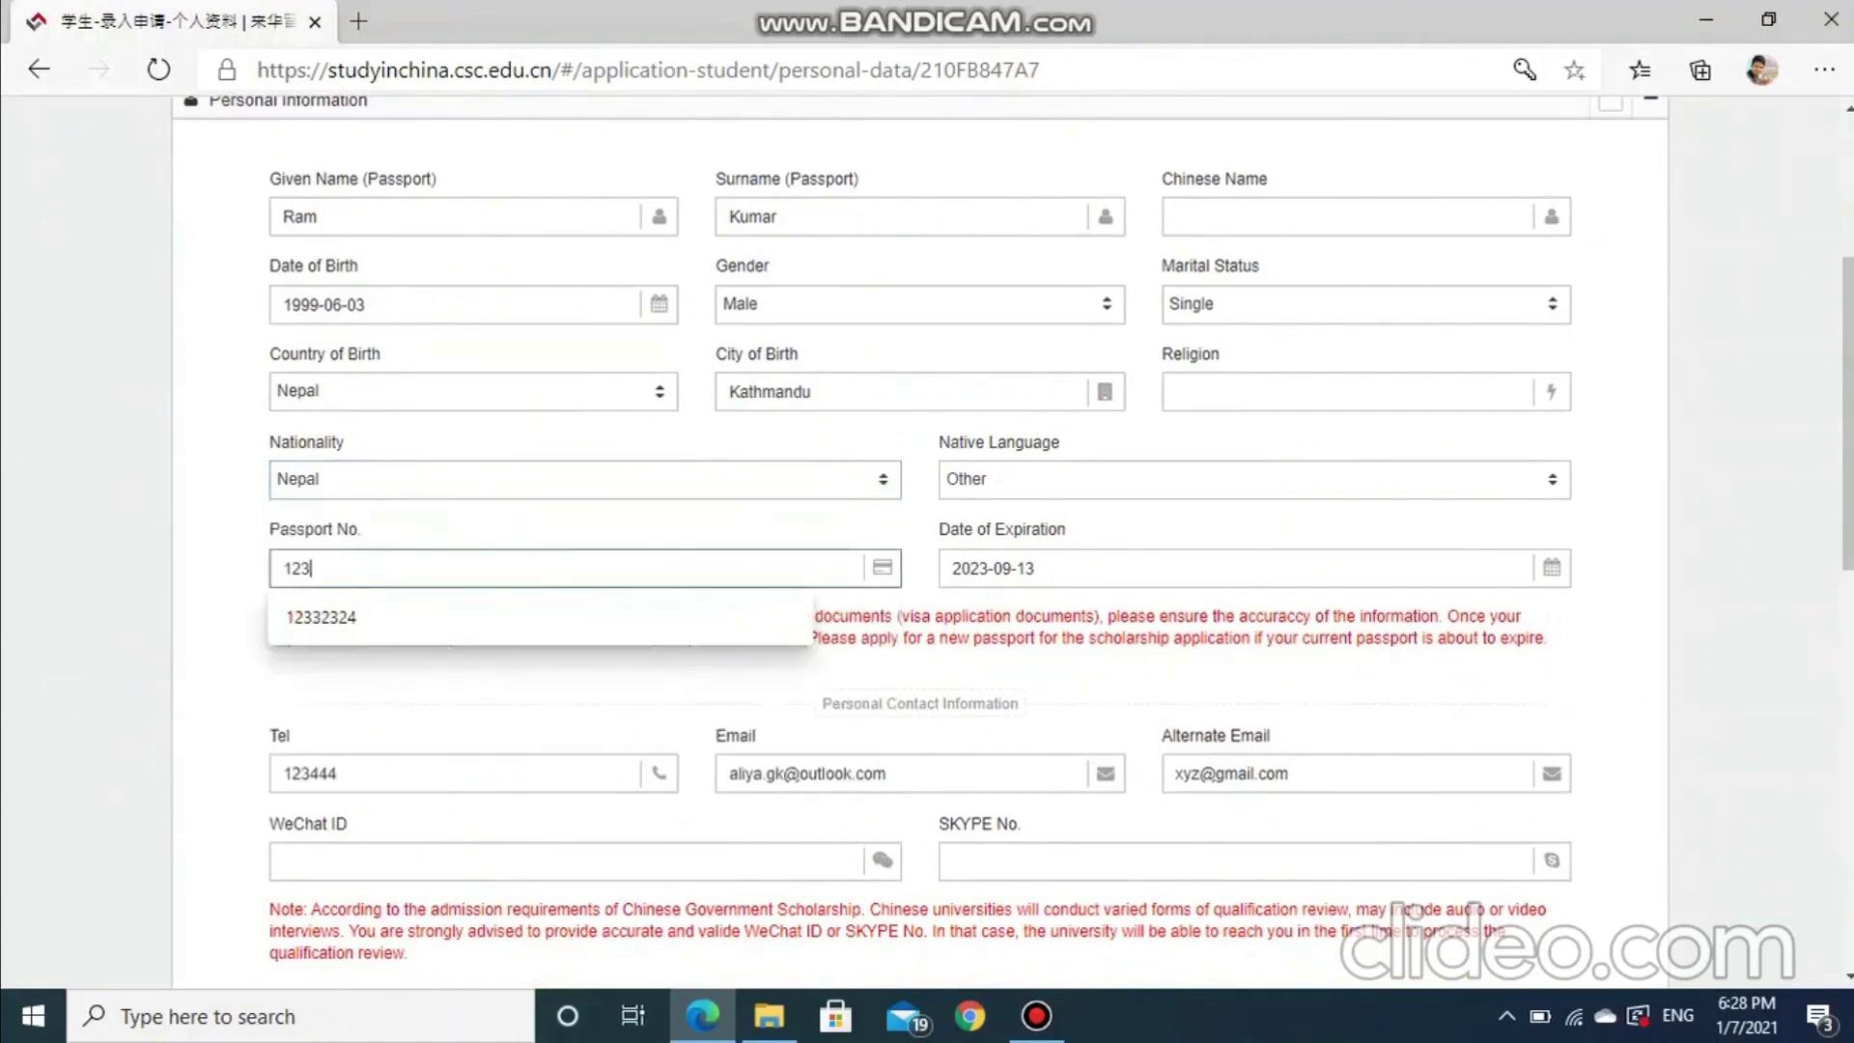
scroll(927, 531, "down", 3)
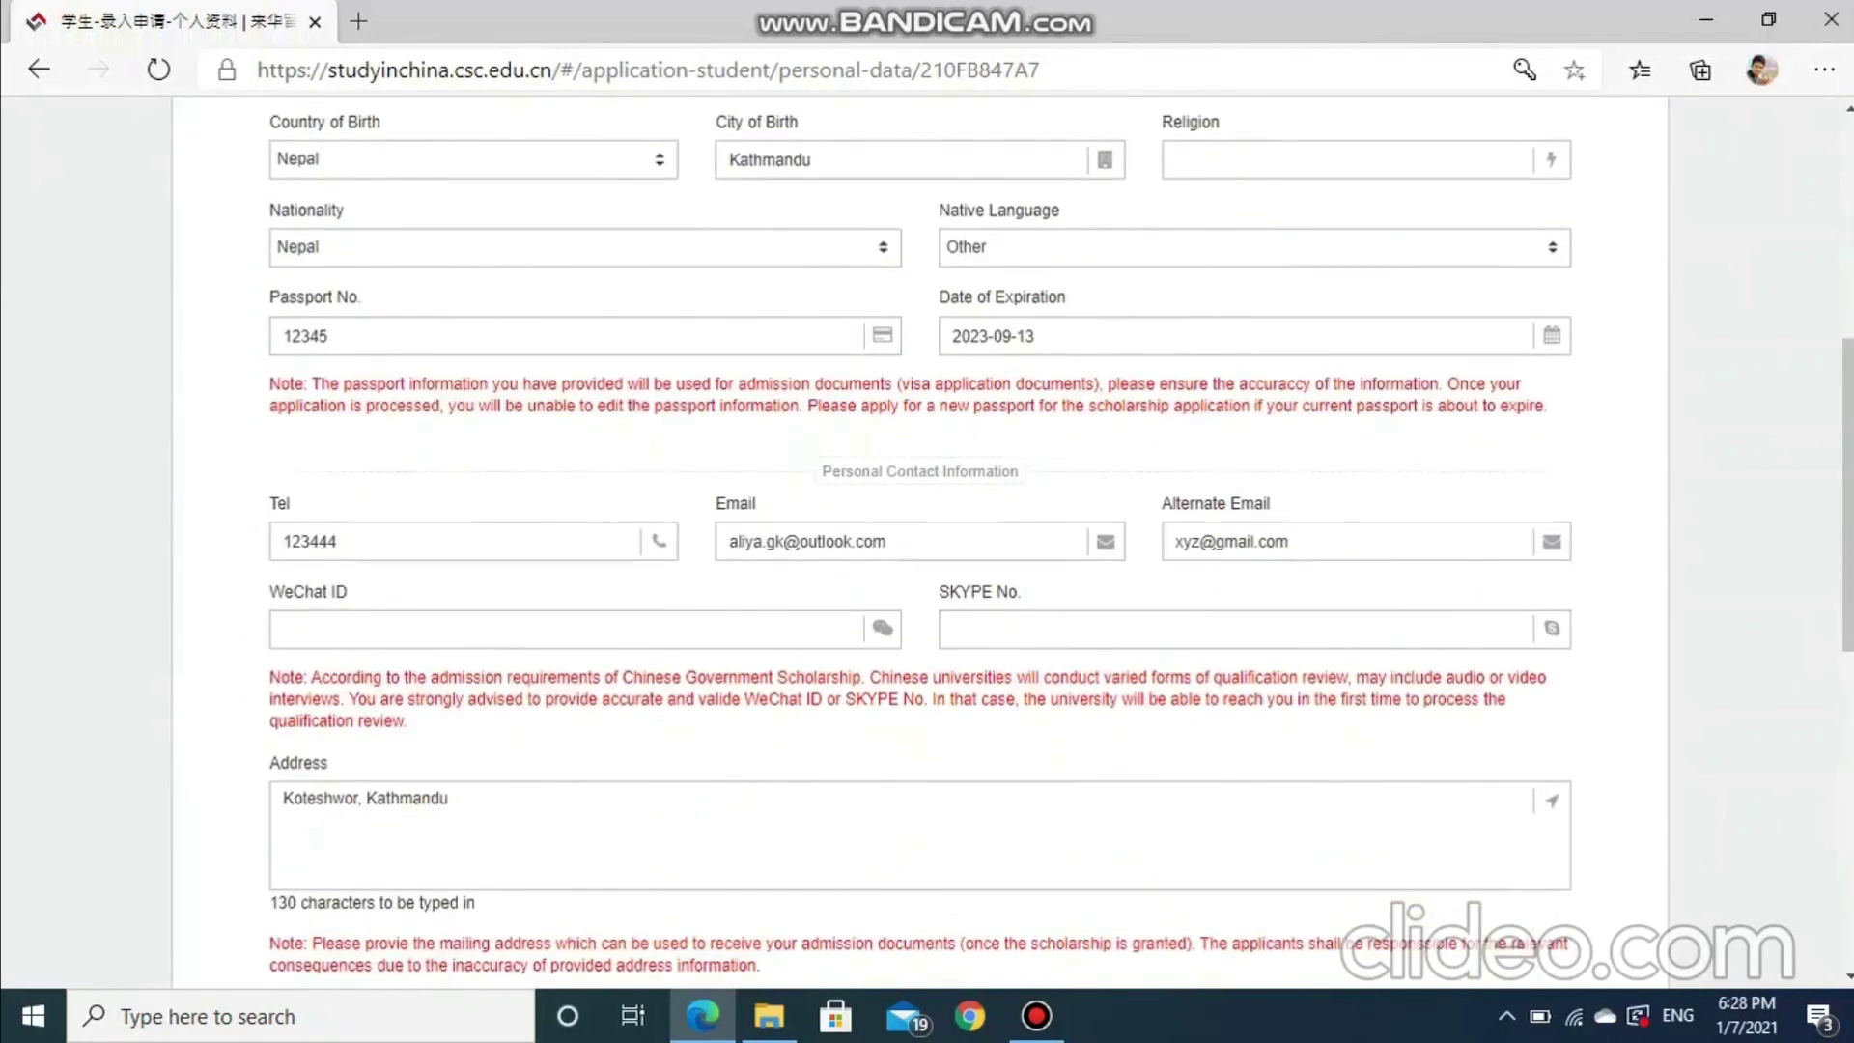
scroll(927, 531, "down", 1)
scroll(927, 531, "down", 1)
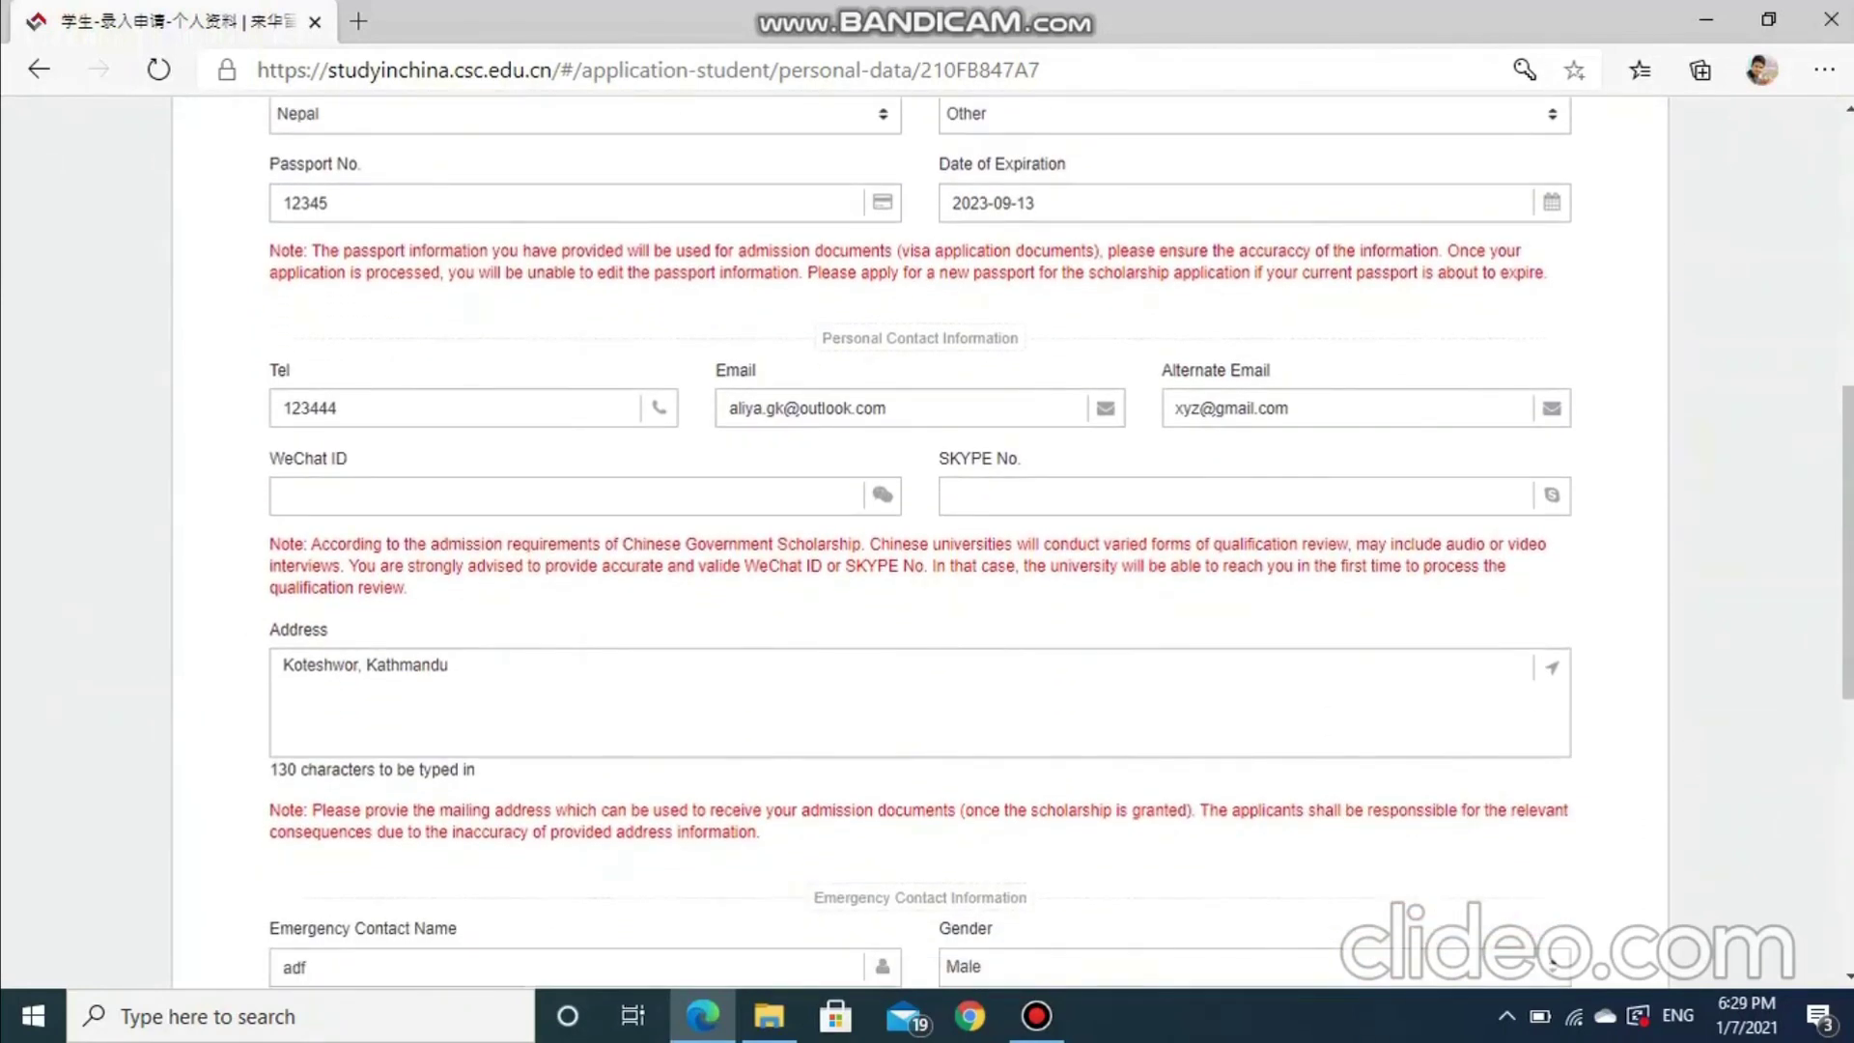
Review the Personal Contact Information fields and verify and save the personal information
left_click_drag(821, 338, 1020, 338)
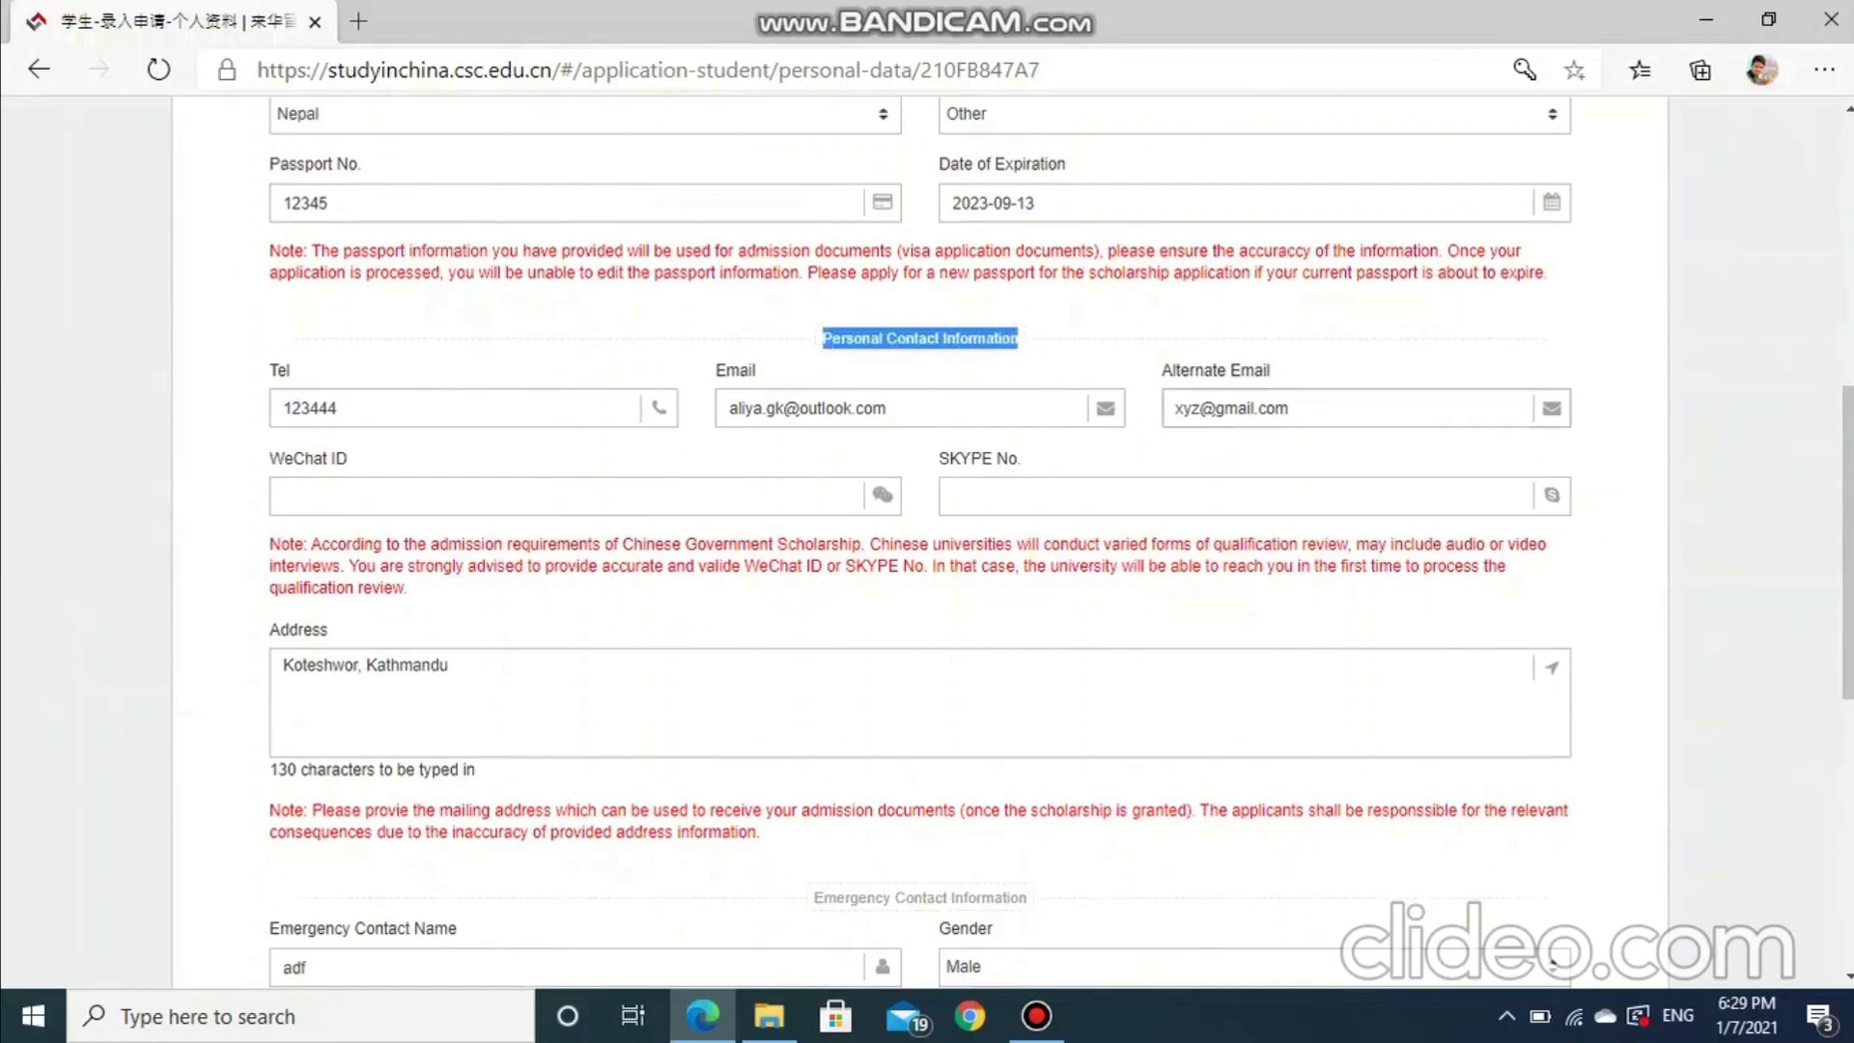
left_click_drag(715, 370, 757, 370)
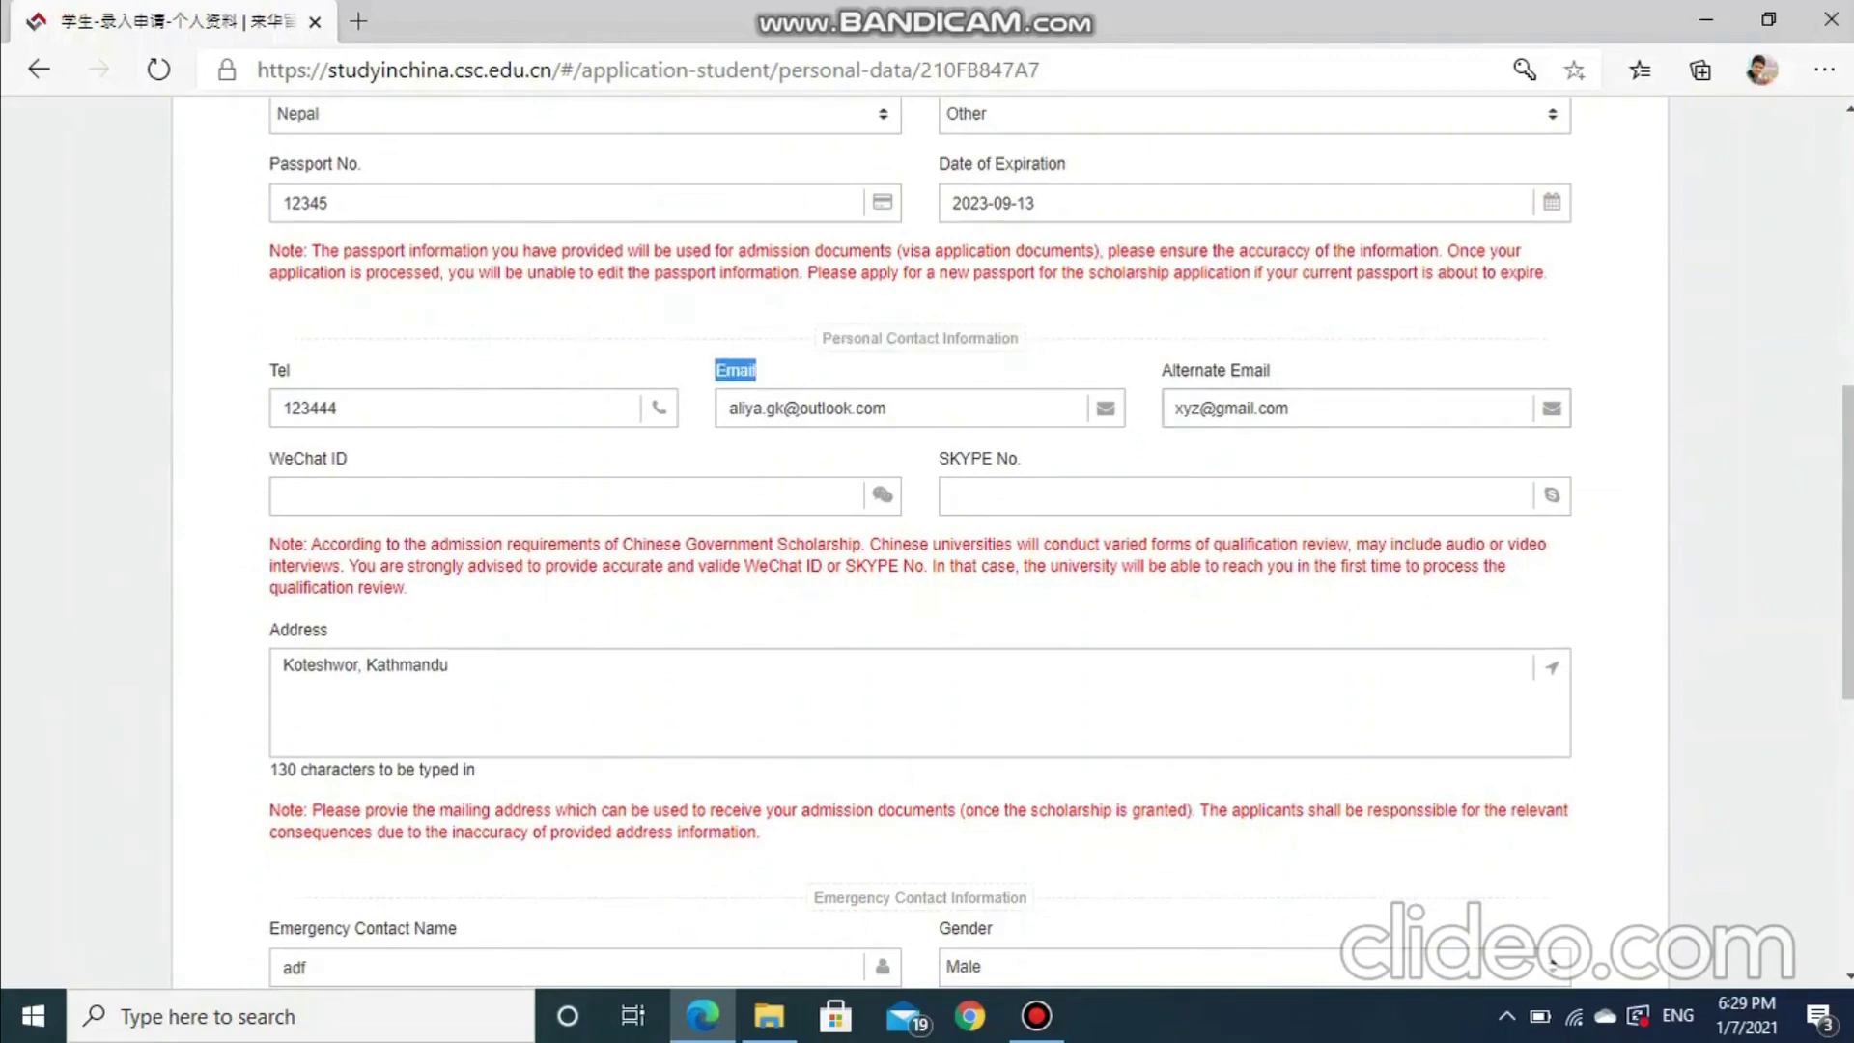
scroll(927, 541, "down", 3)
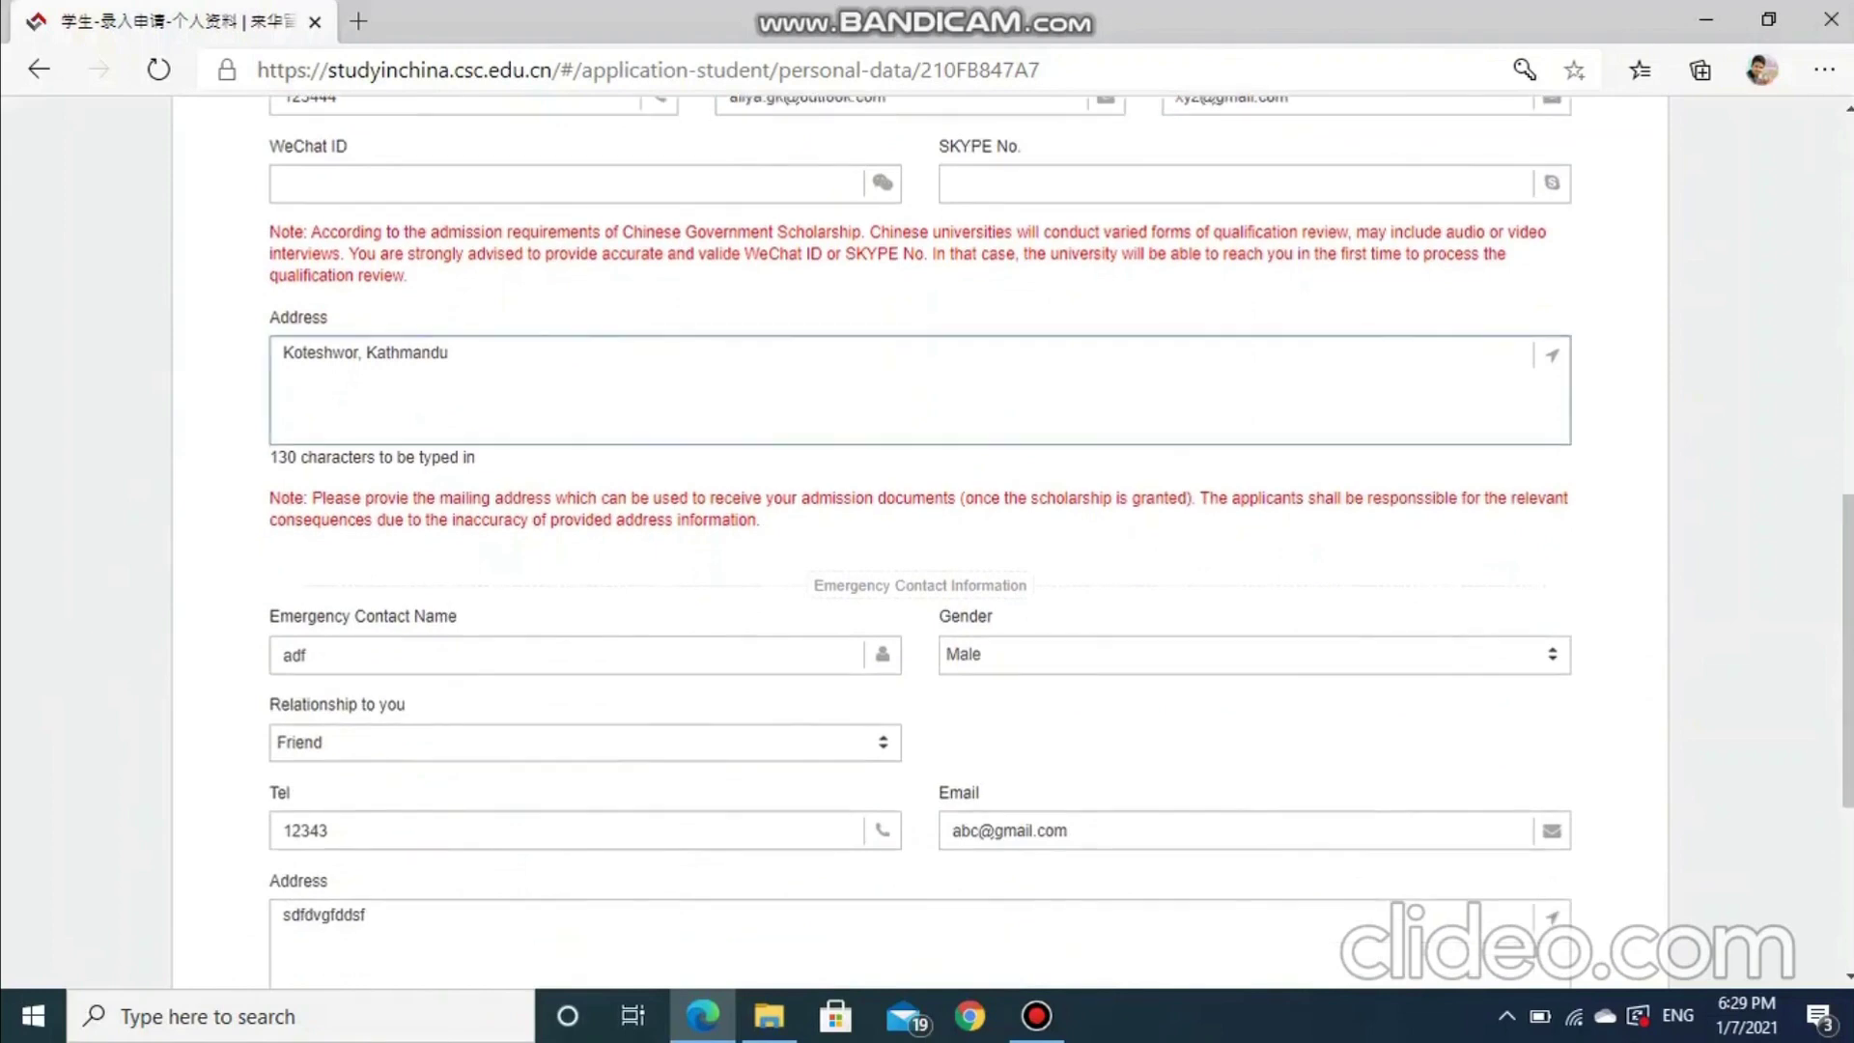
scroll(927, 540, "down", 1)
scroll(927, 541, "up", 2)
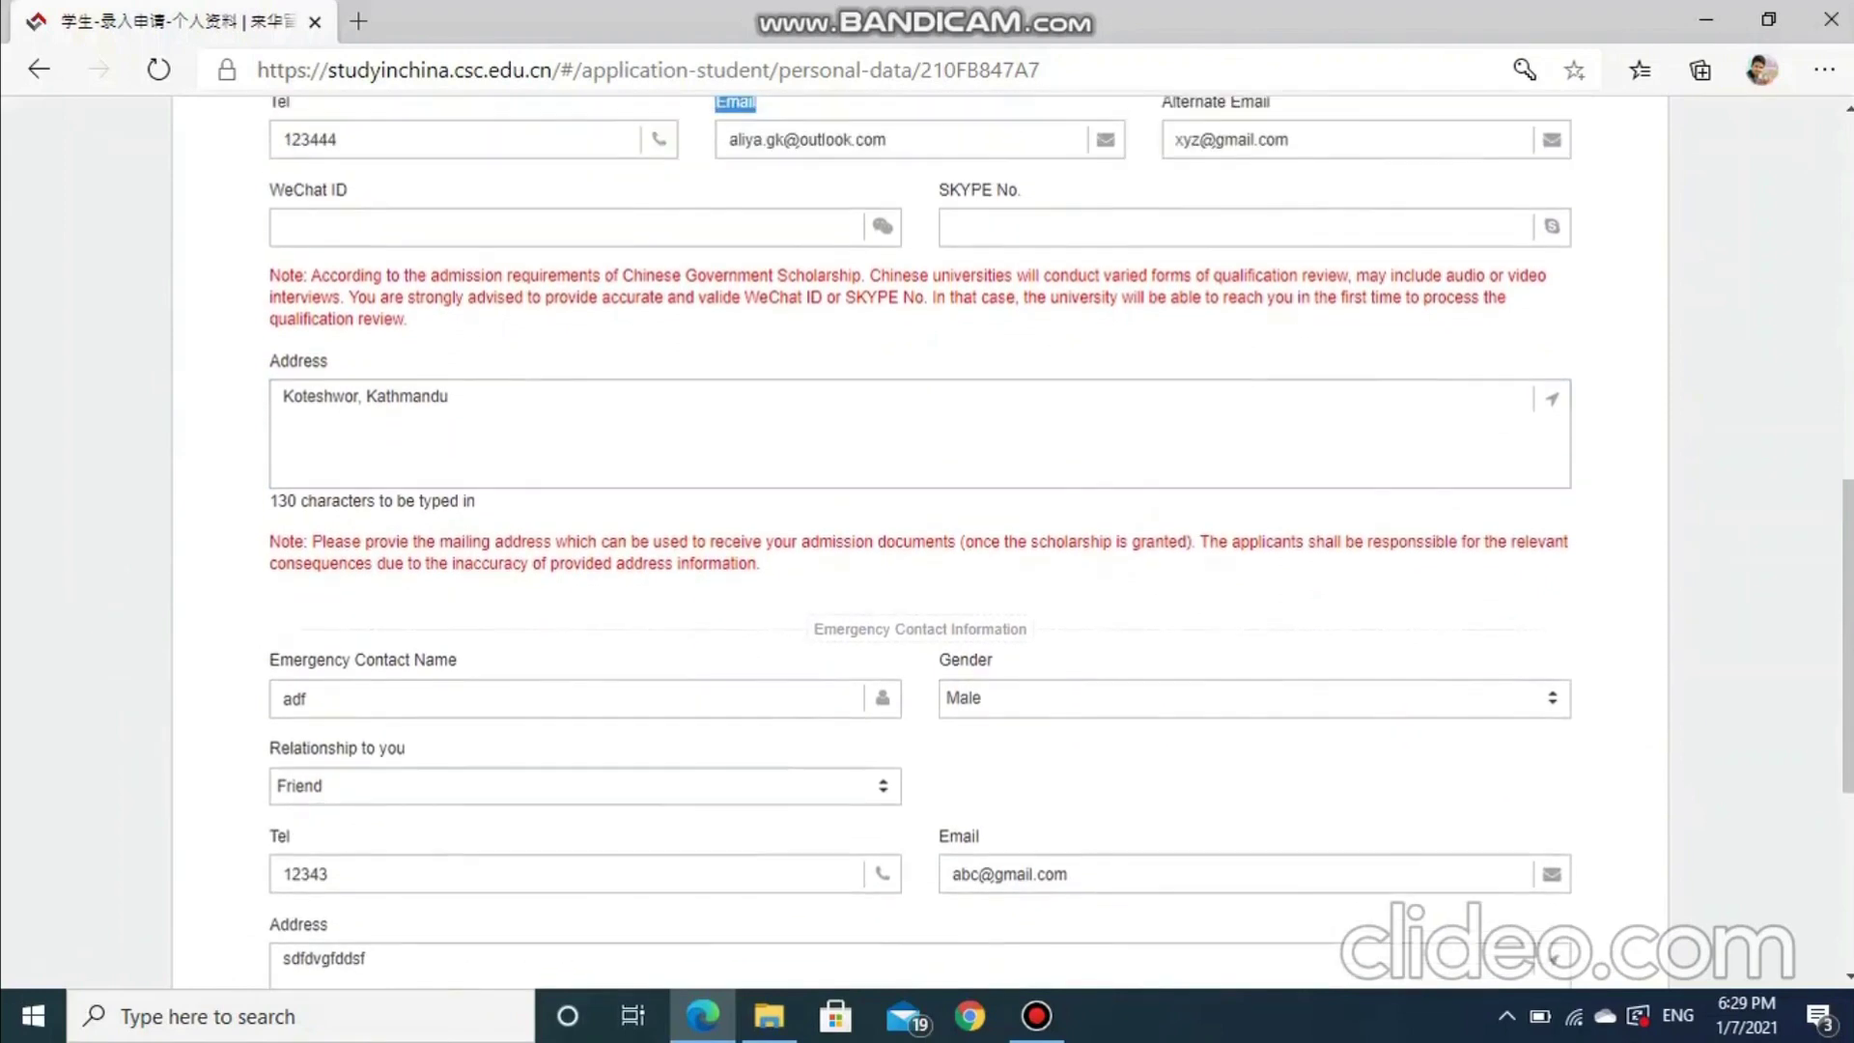
double_click(298, 360)
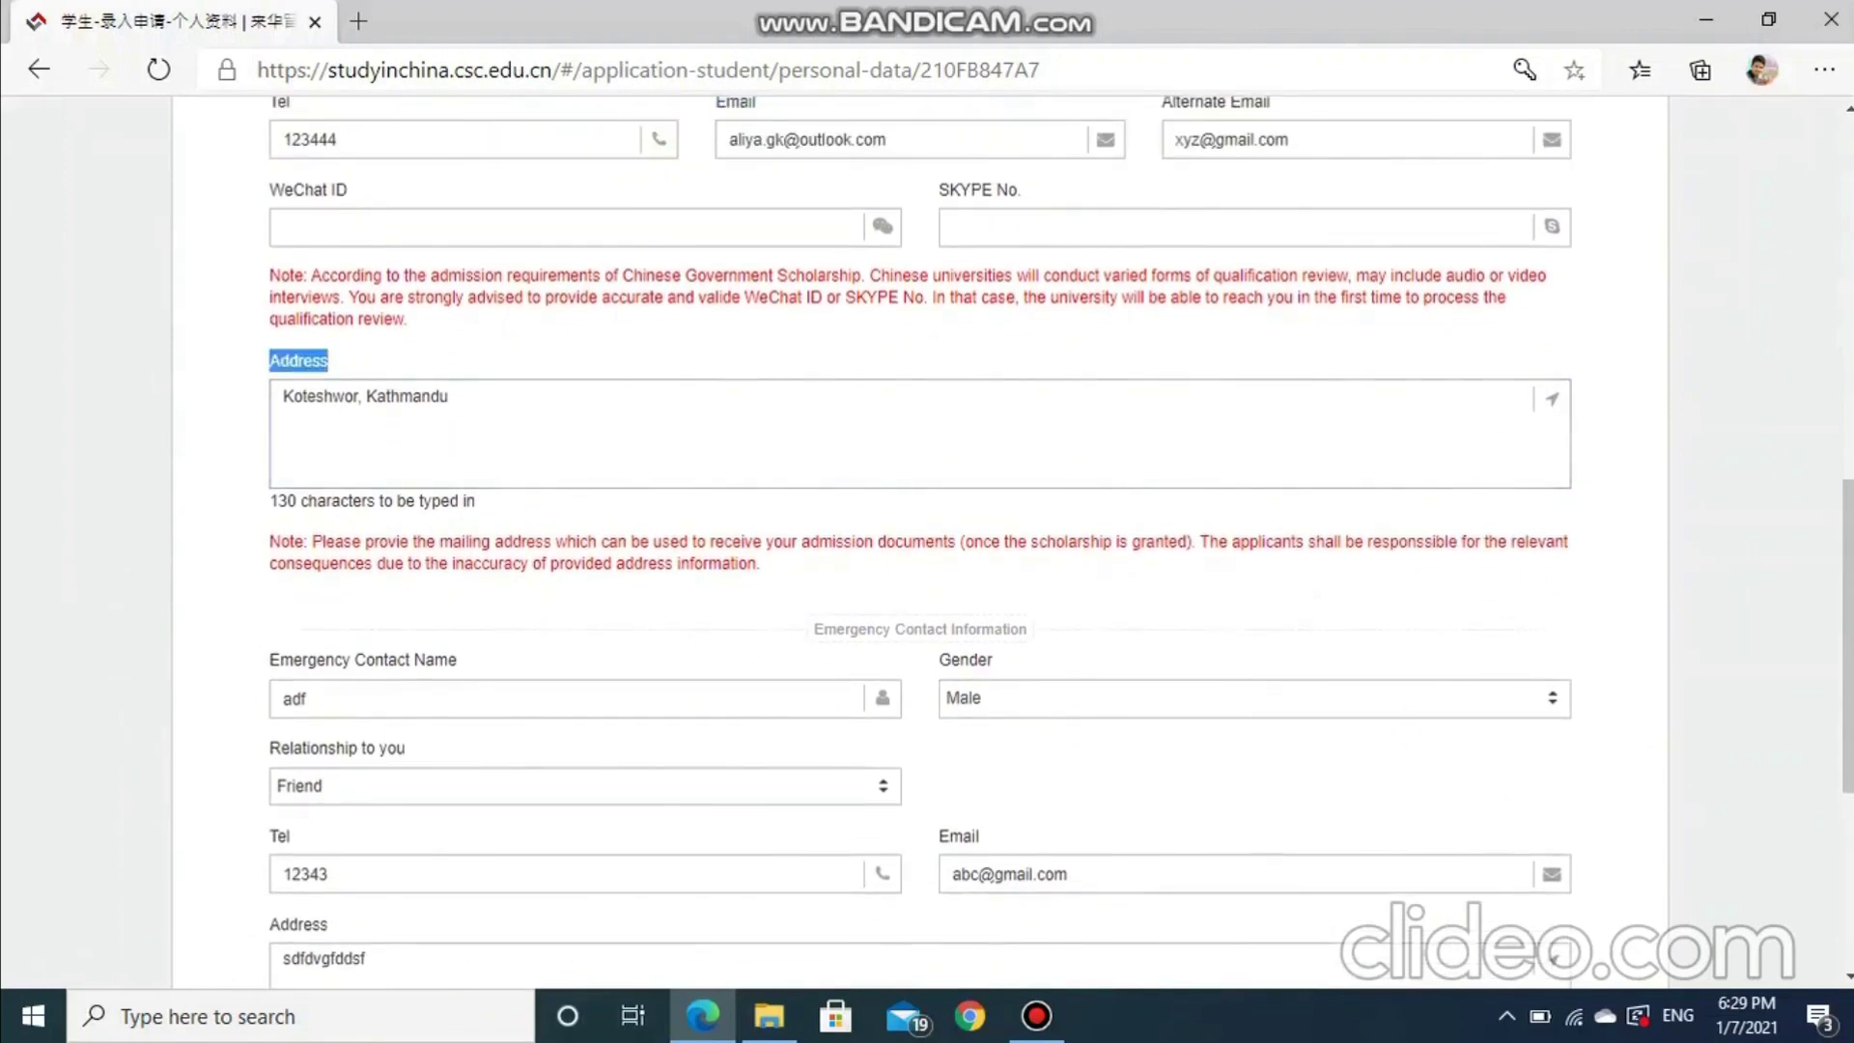
scroll(927, 540, "down", 5)
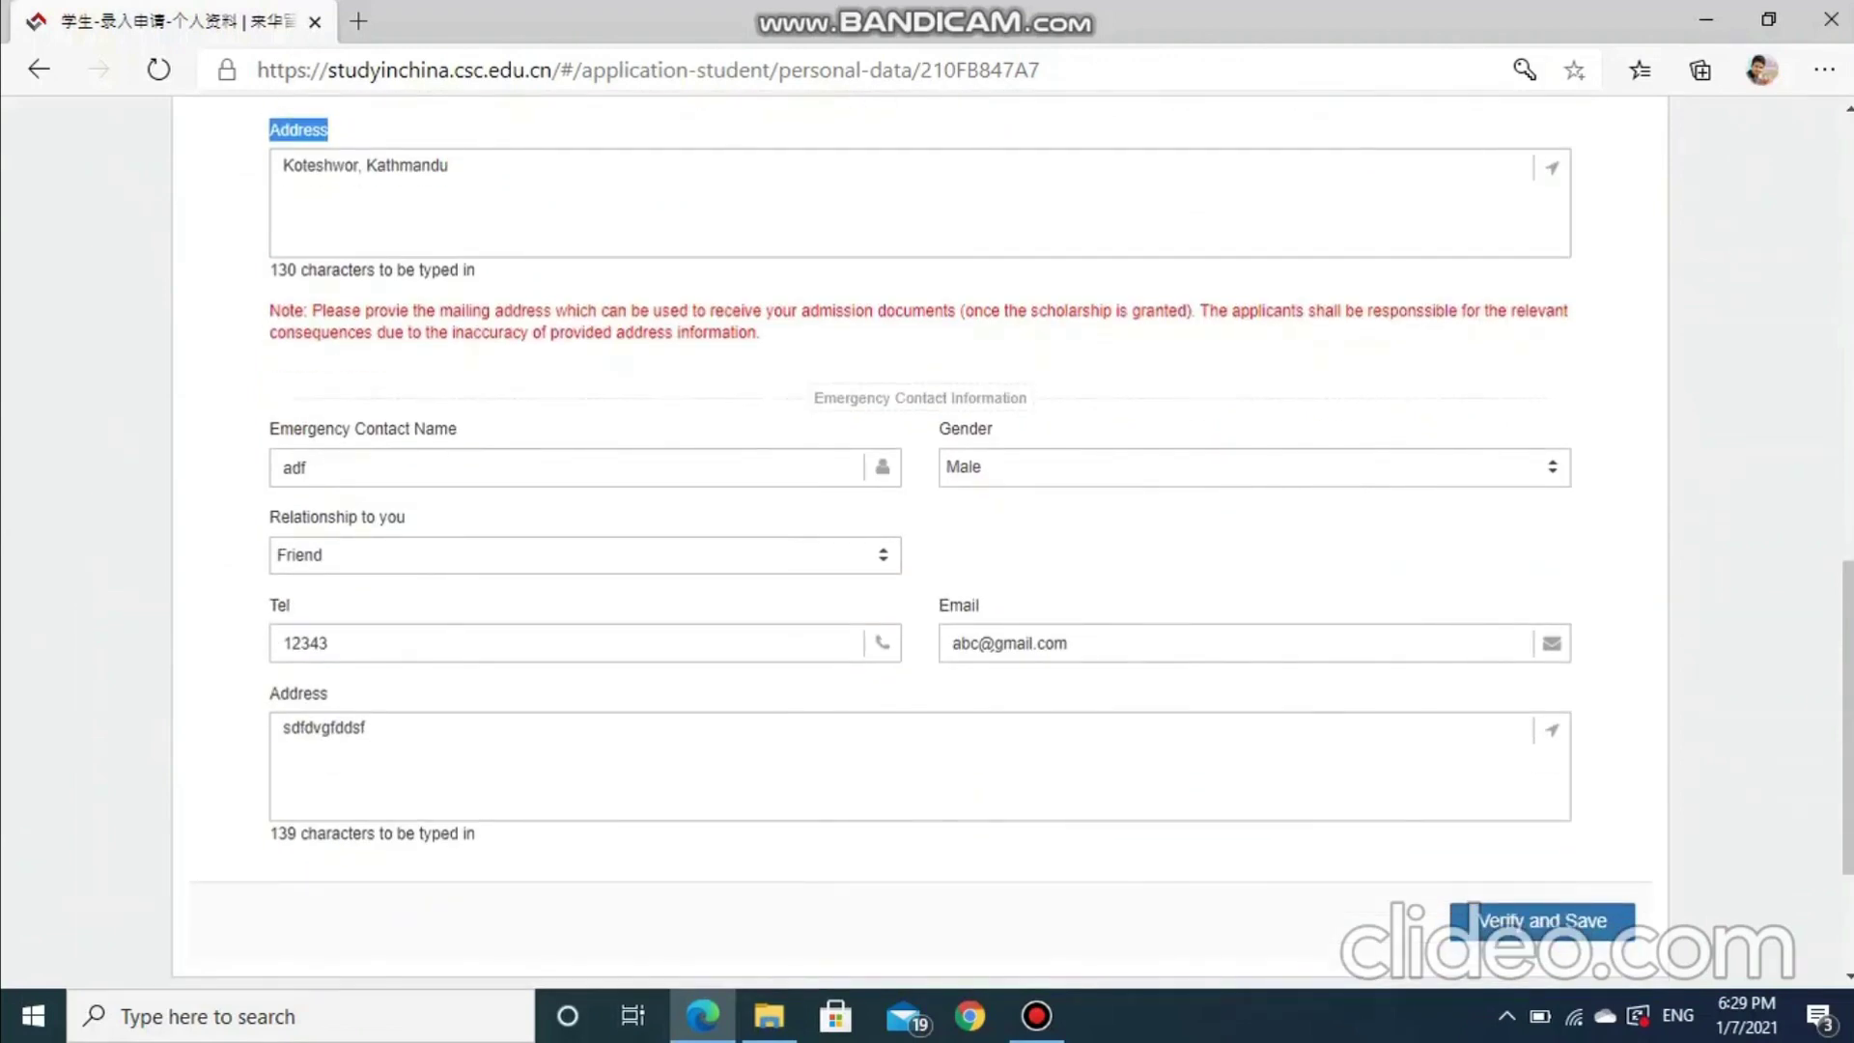
left_click_drag(811, 398, 1028, 398)
left_click(1028, 398)
scroll(1029, 398, "down", 5)
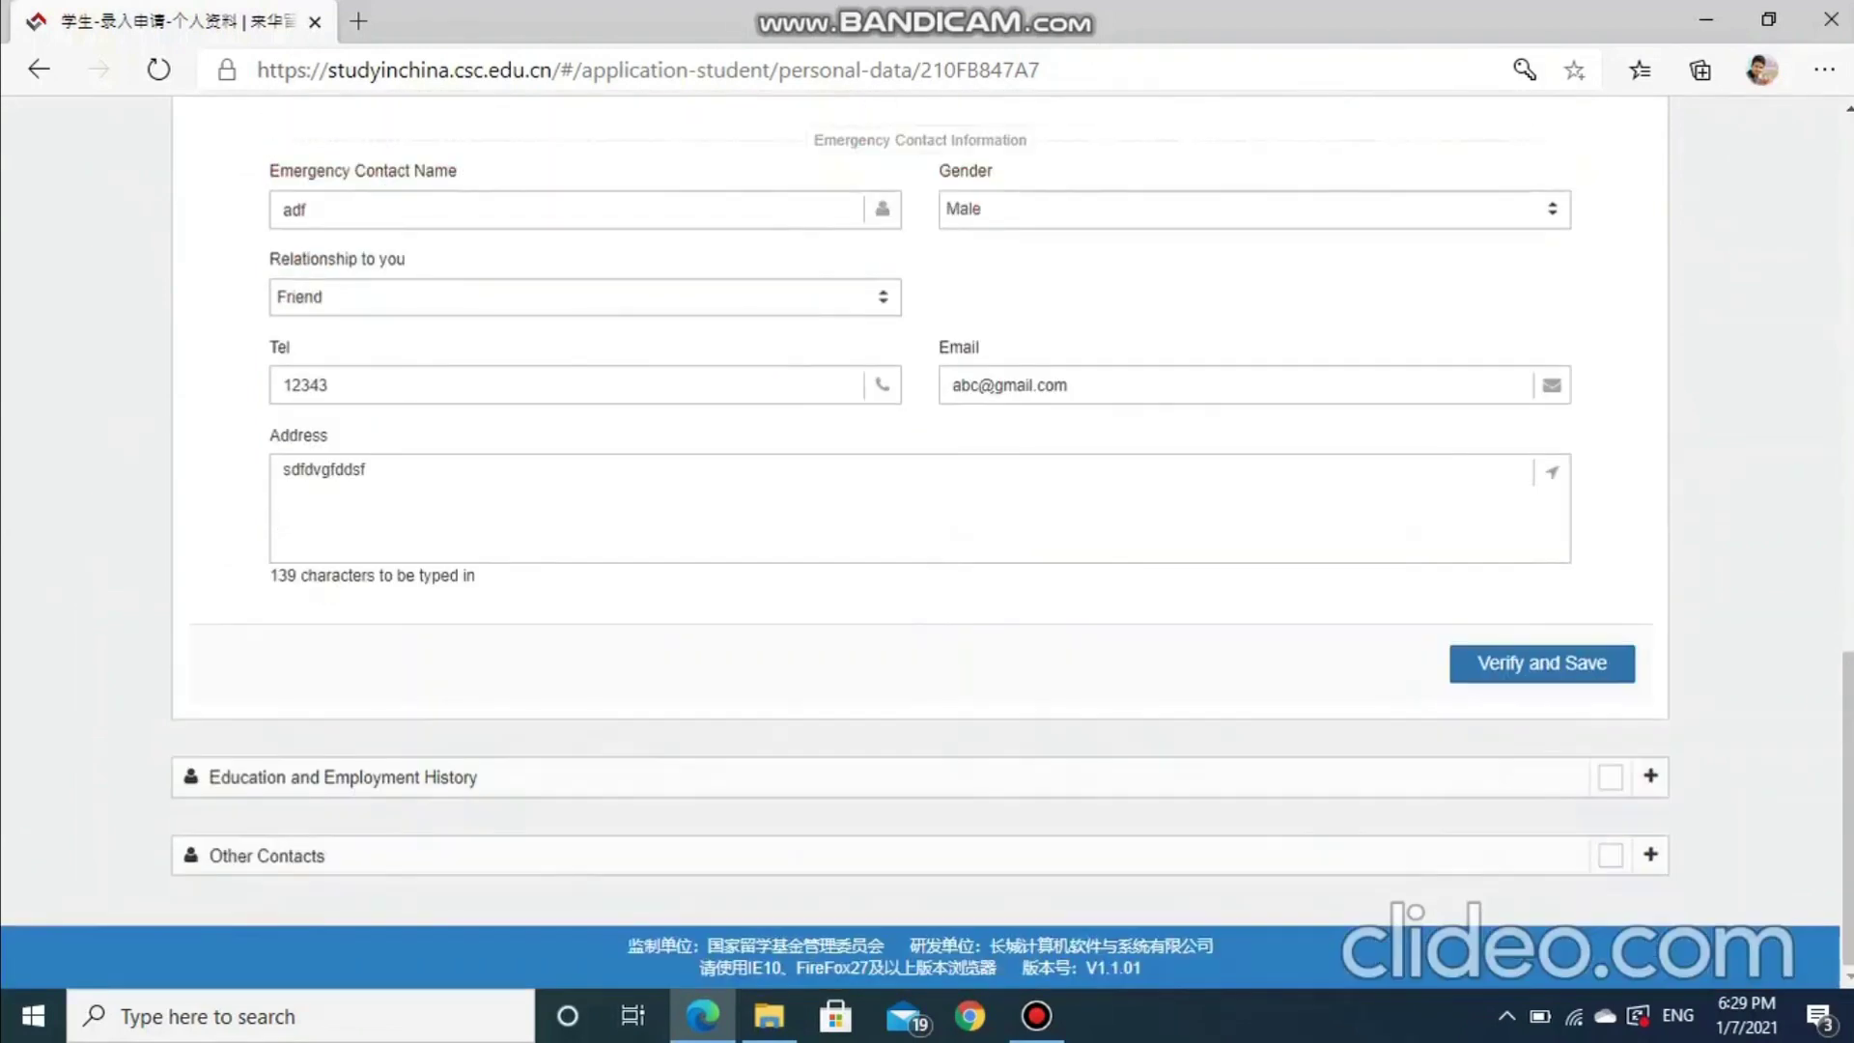
left_click(1542, 663)
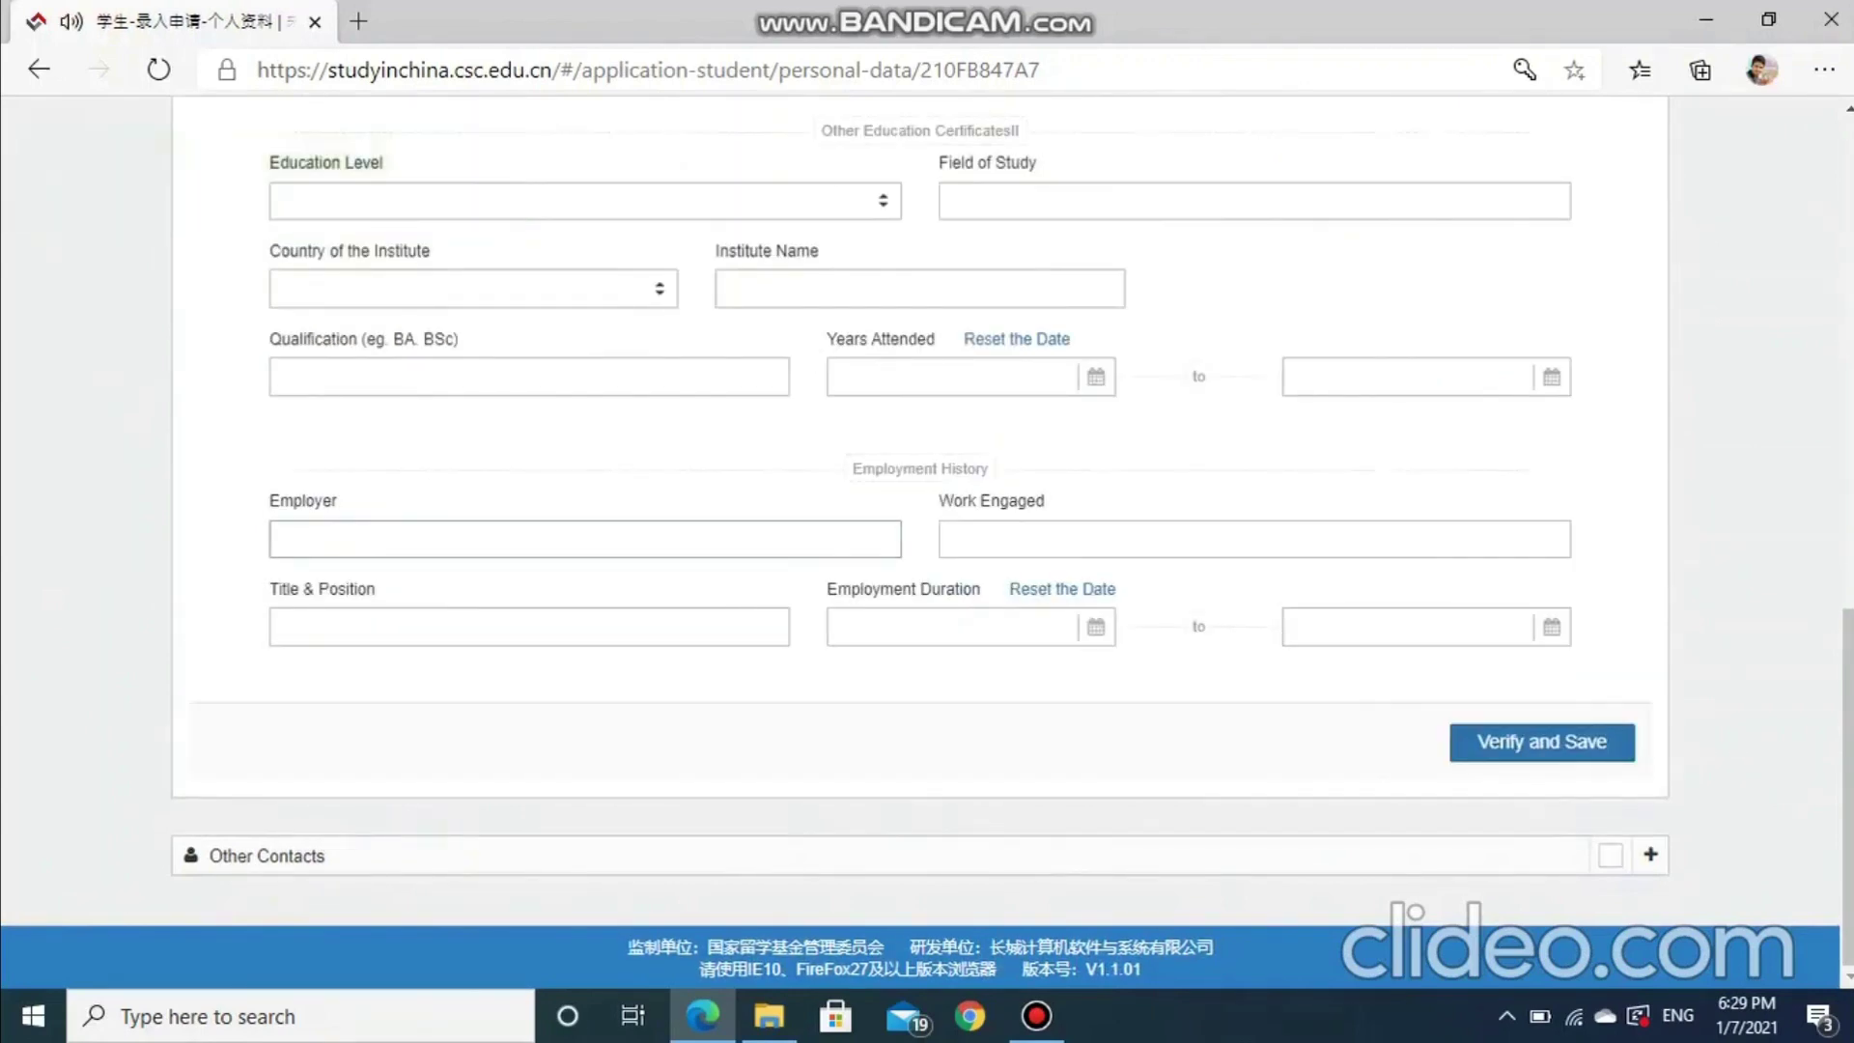
Review the Highest/Current Education entry, trying Senior High School as the education level
scroll(927, 541, "up", 7)
scroll(927, 540, "up", 5)
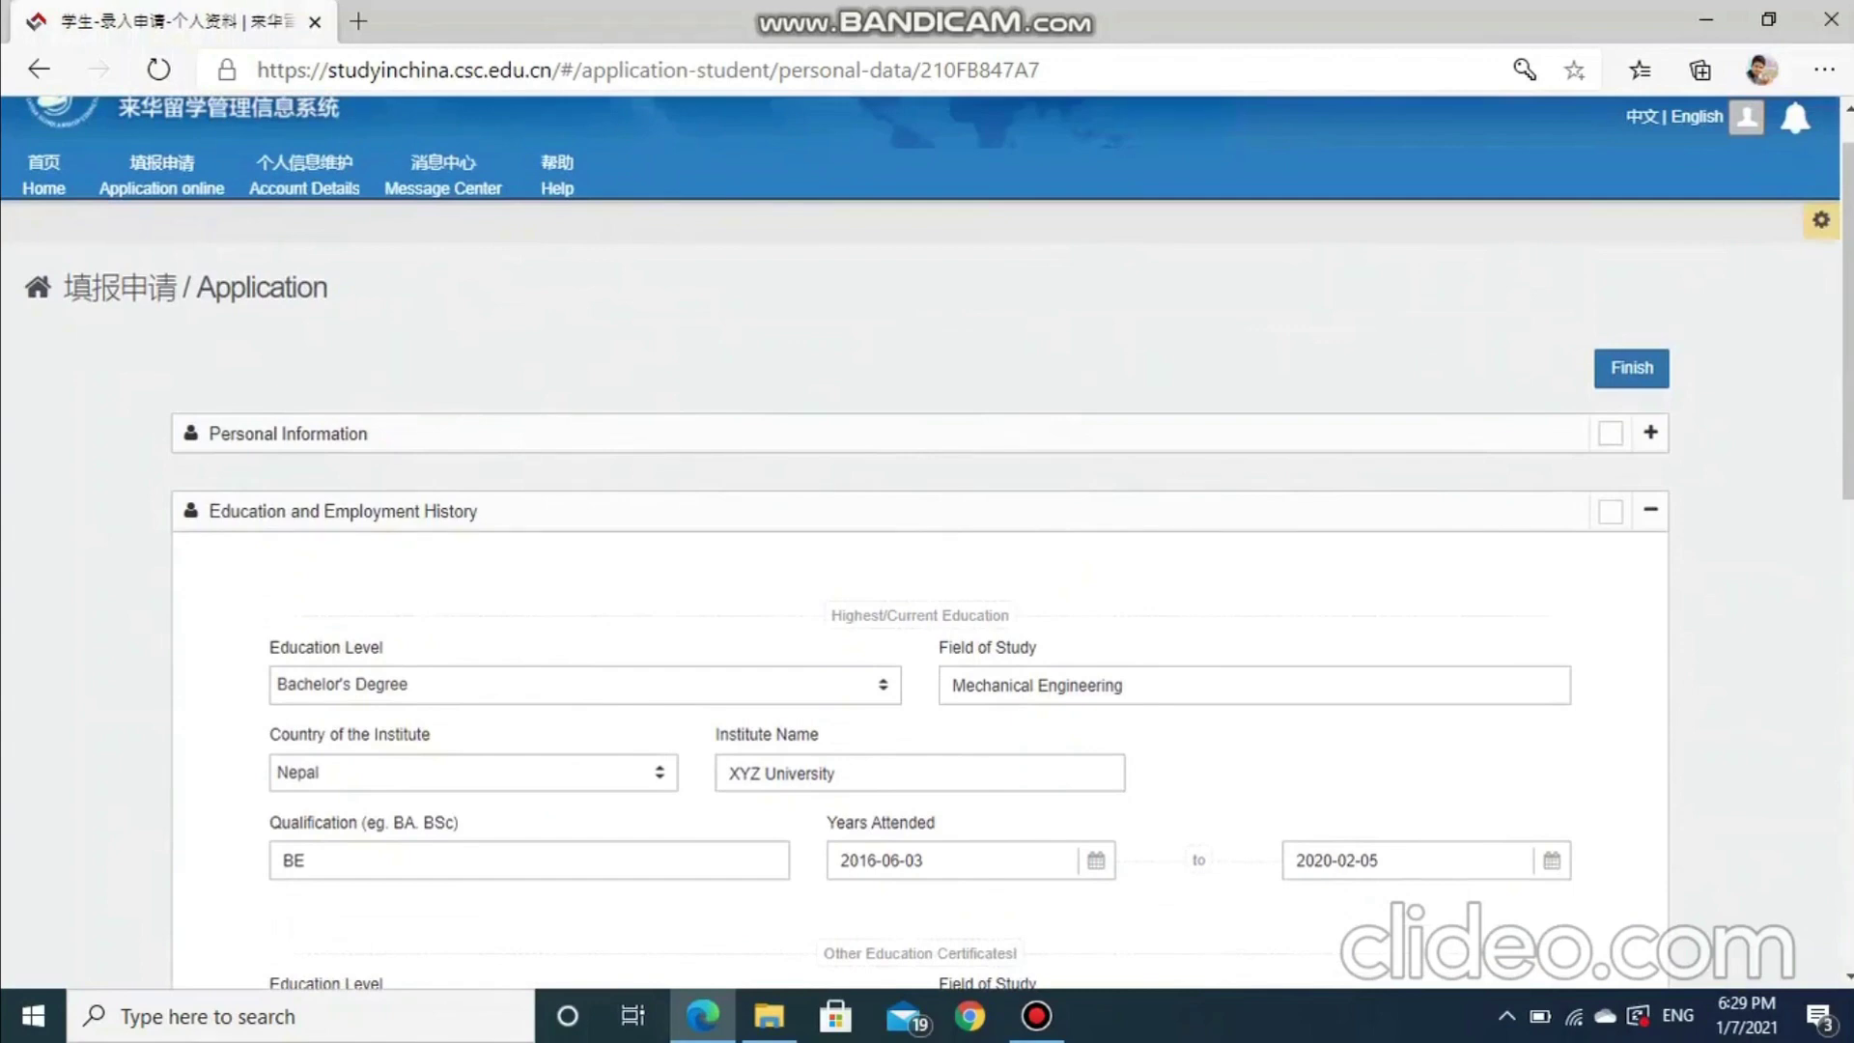
scroll(927, 541, "down", 3)
left_click_drag(830, 338, 1010, 338)
left_click(584, 407)
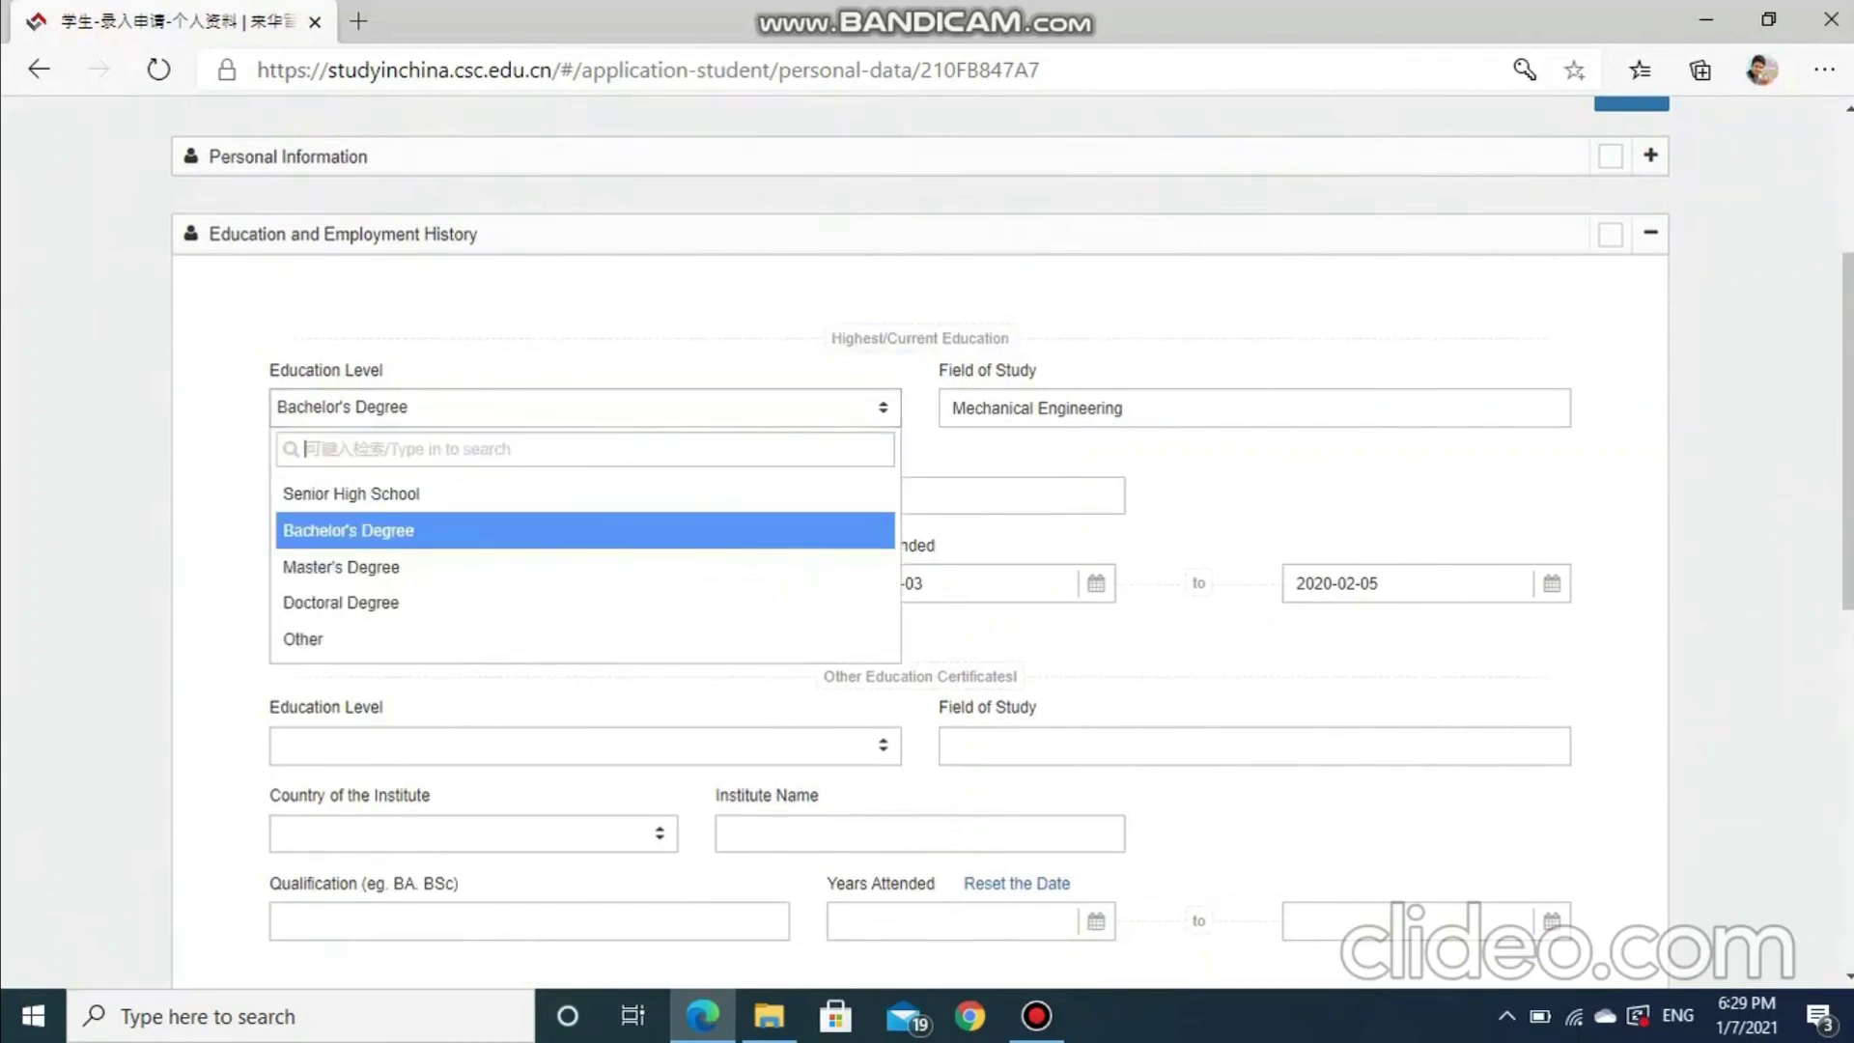
key("Up")
key("Down")
key("Up")
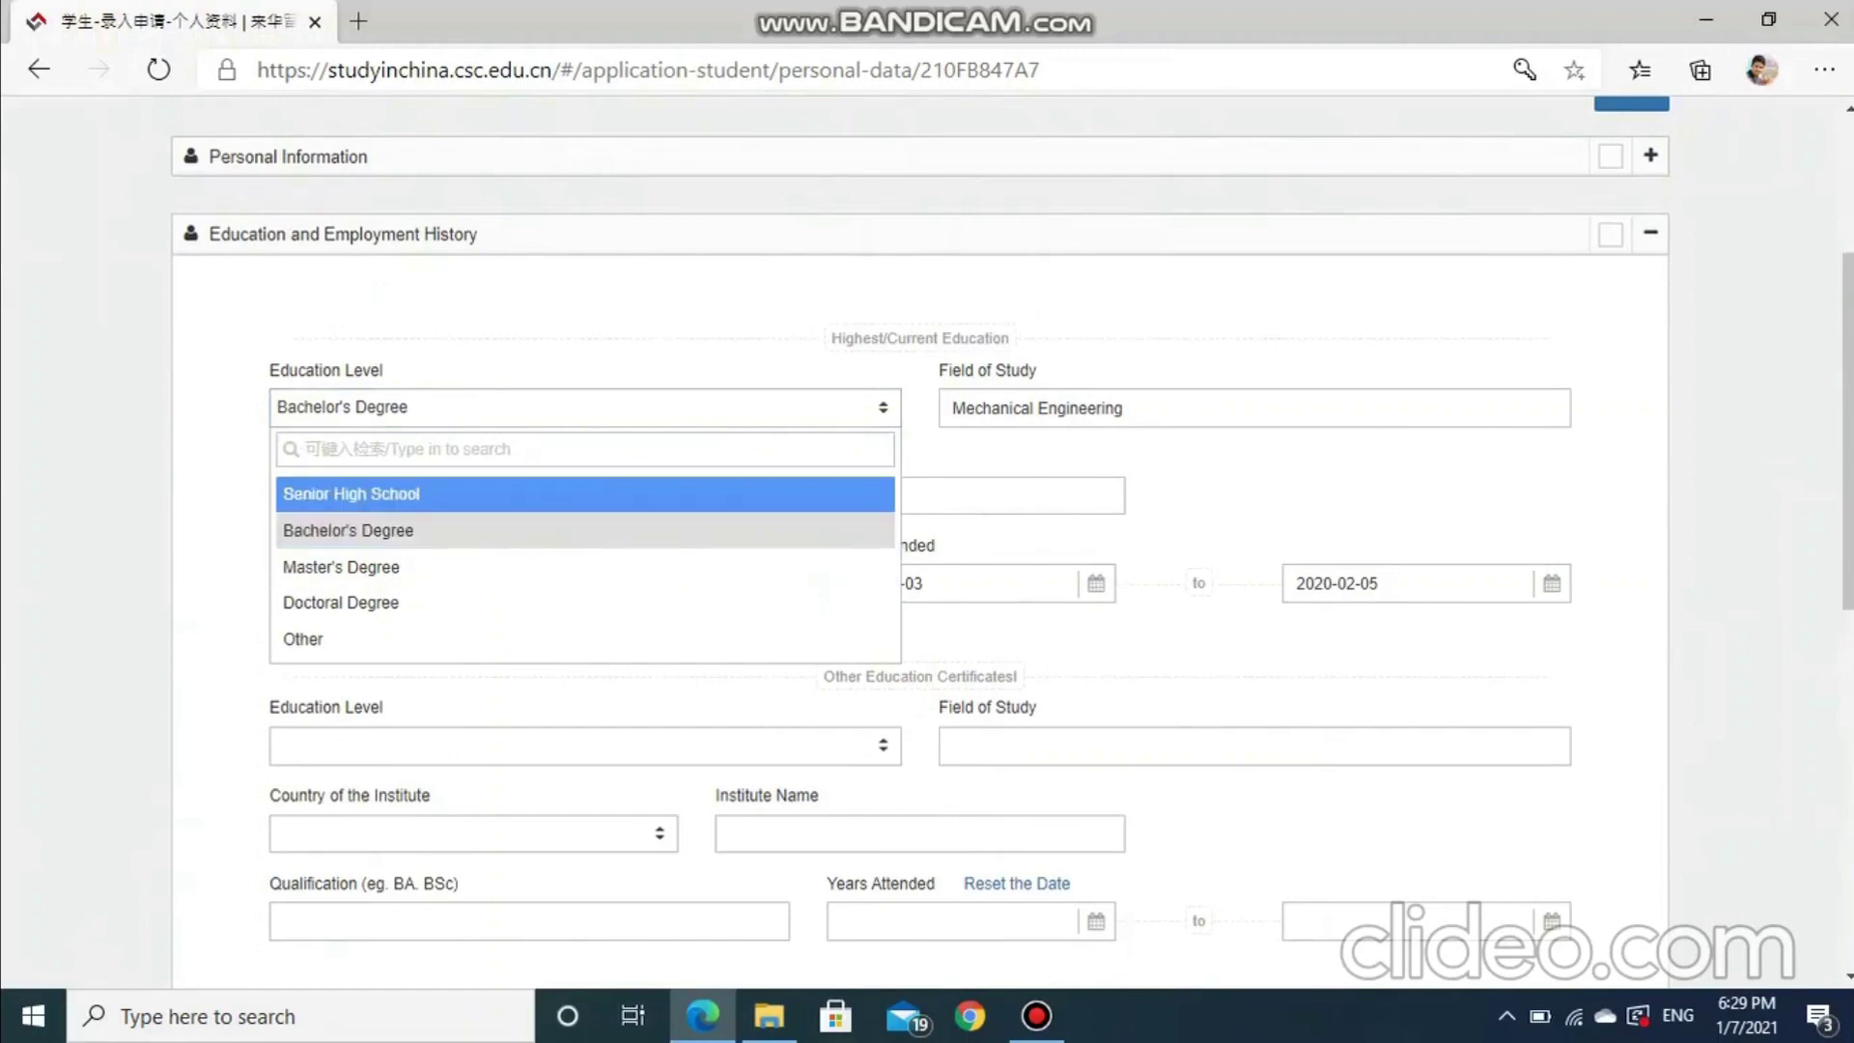
key("Return")
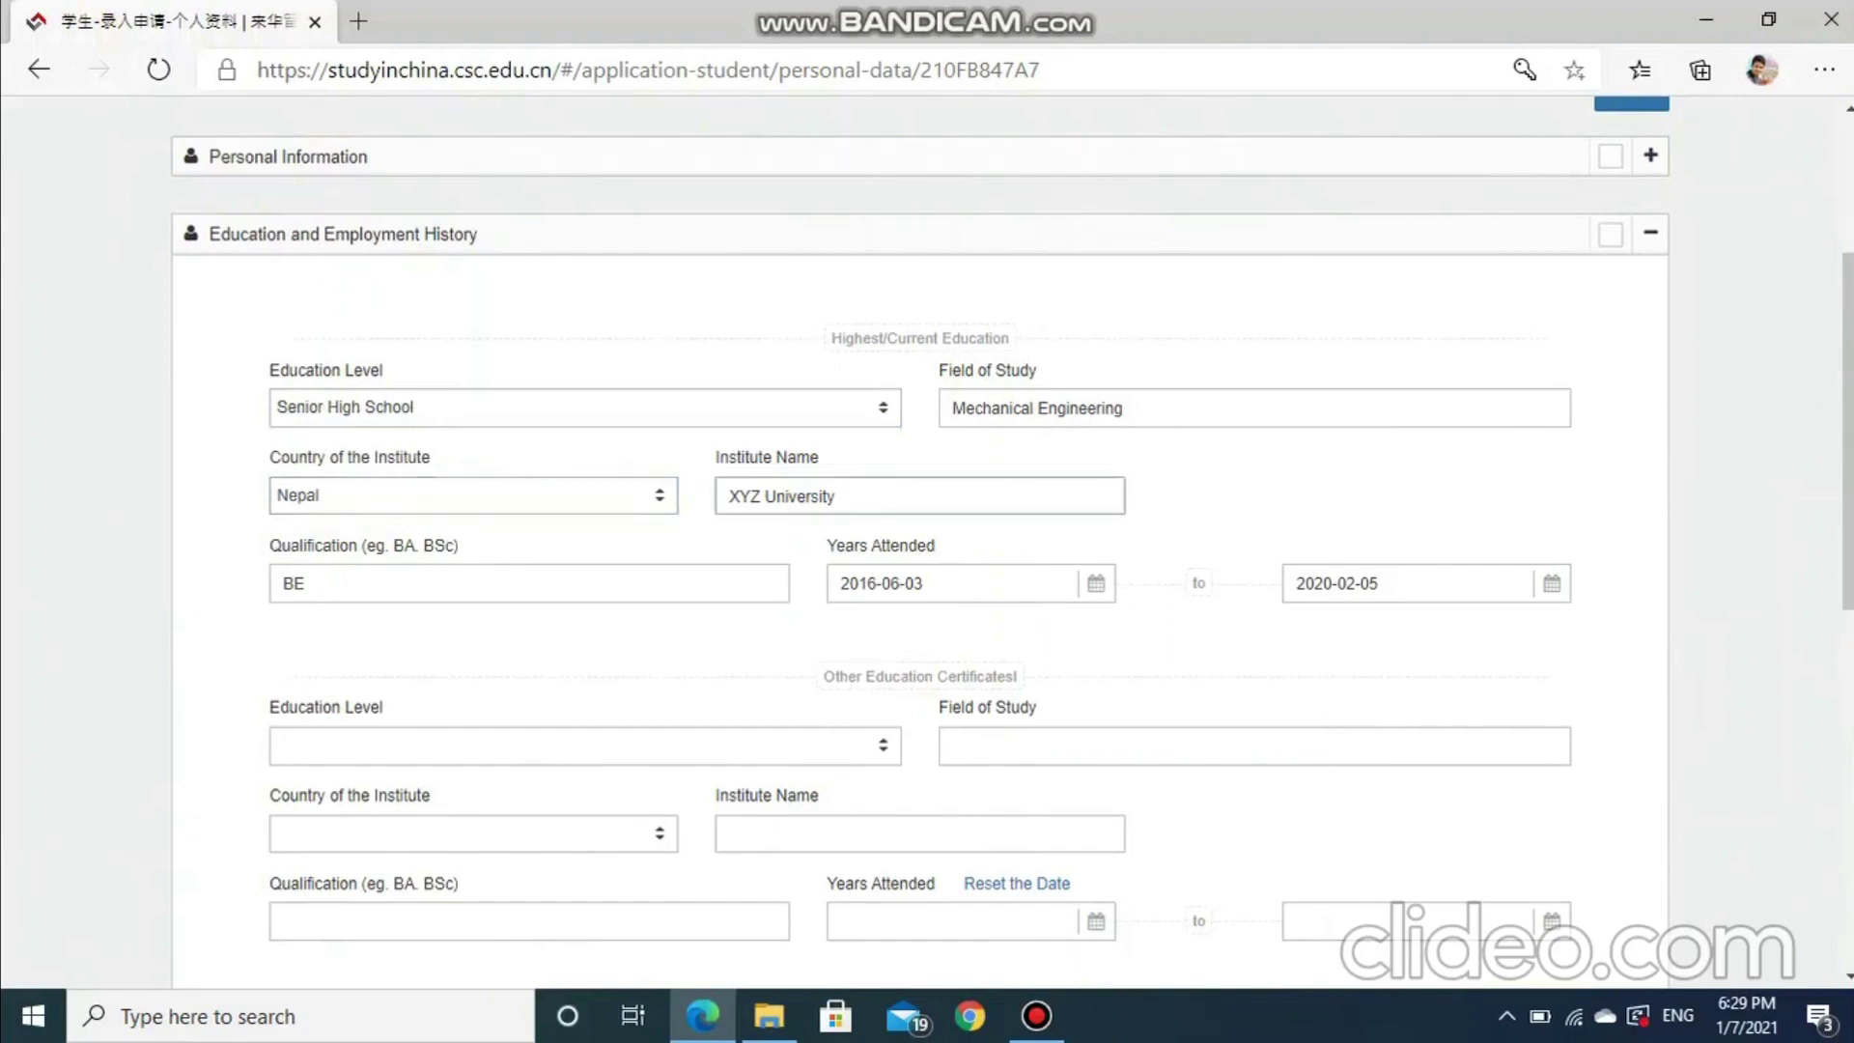
Restore Bachelor's Degree and re-enter the Field of Study as Civil Engineering
left_click(1124, 408)
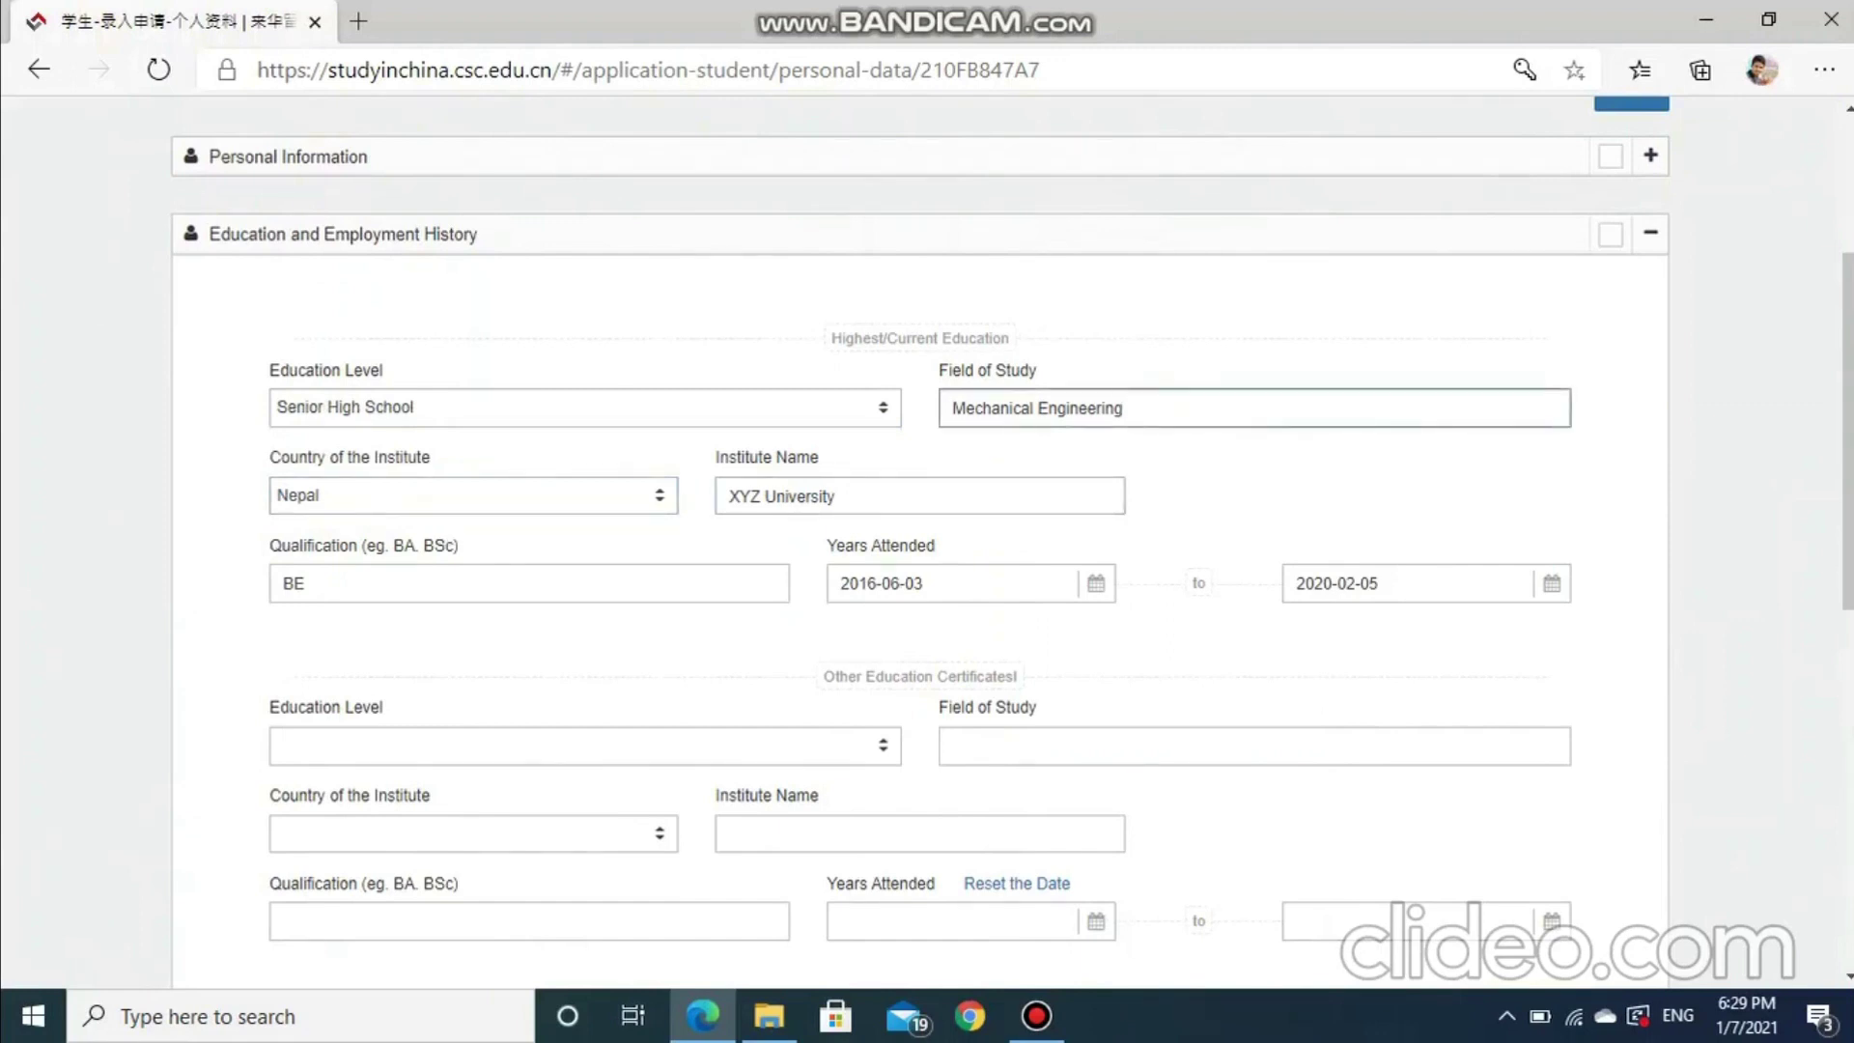
key("BackSpace")
key("BackSpace")
key("BackSpace")
key("BackSpace")
key("BackSpace")
key("BackSpace")
key("BackSpace")
key("BackSpace")
key("BackSpace")
key("BackSpace")
key("BackSpace")
key("BackSpace")
key("BackSpace")
key("BackSpace")
key("BackSpace")
key("BackSpace")
key("BackSpace")
key("BackSpace")
key("BackSpace")
key("BackSpace")
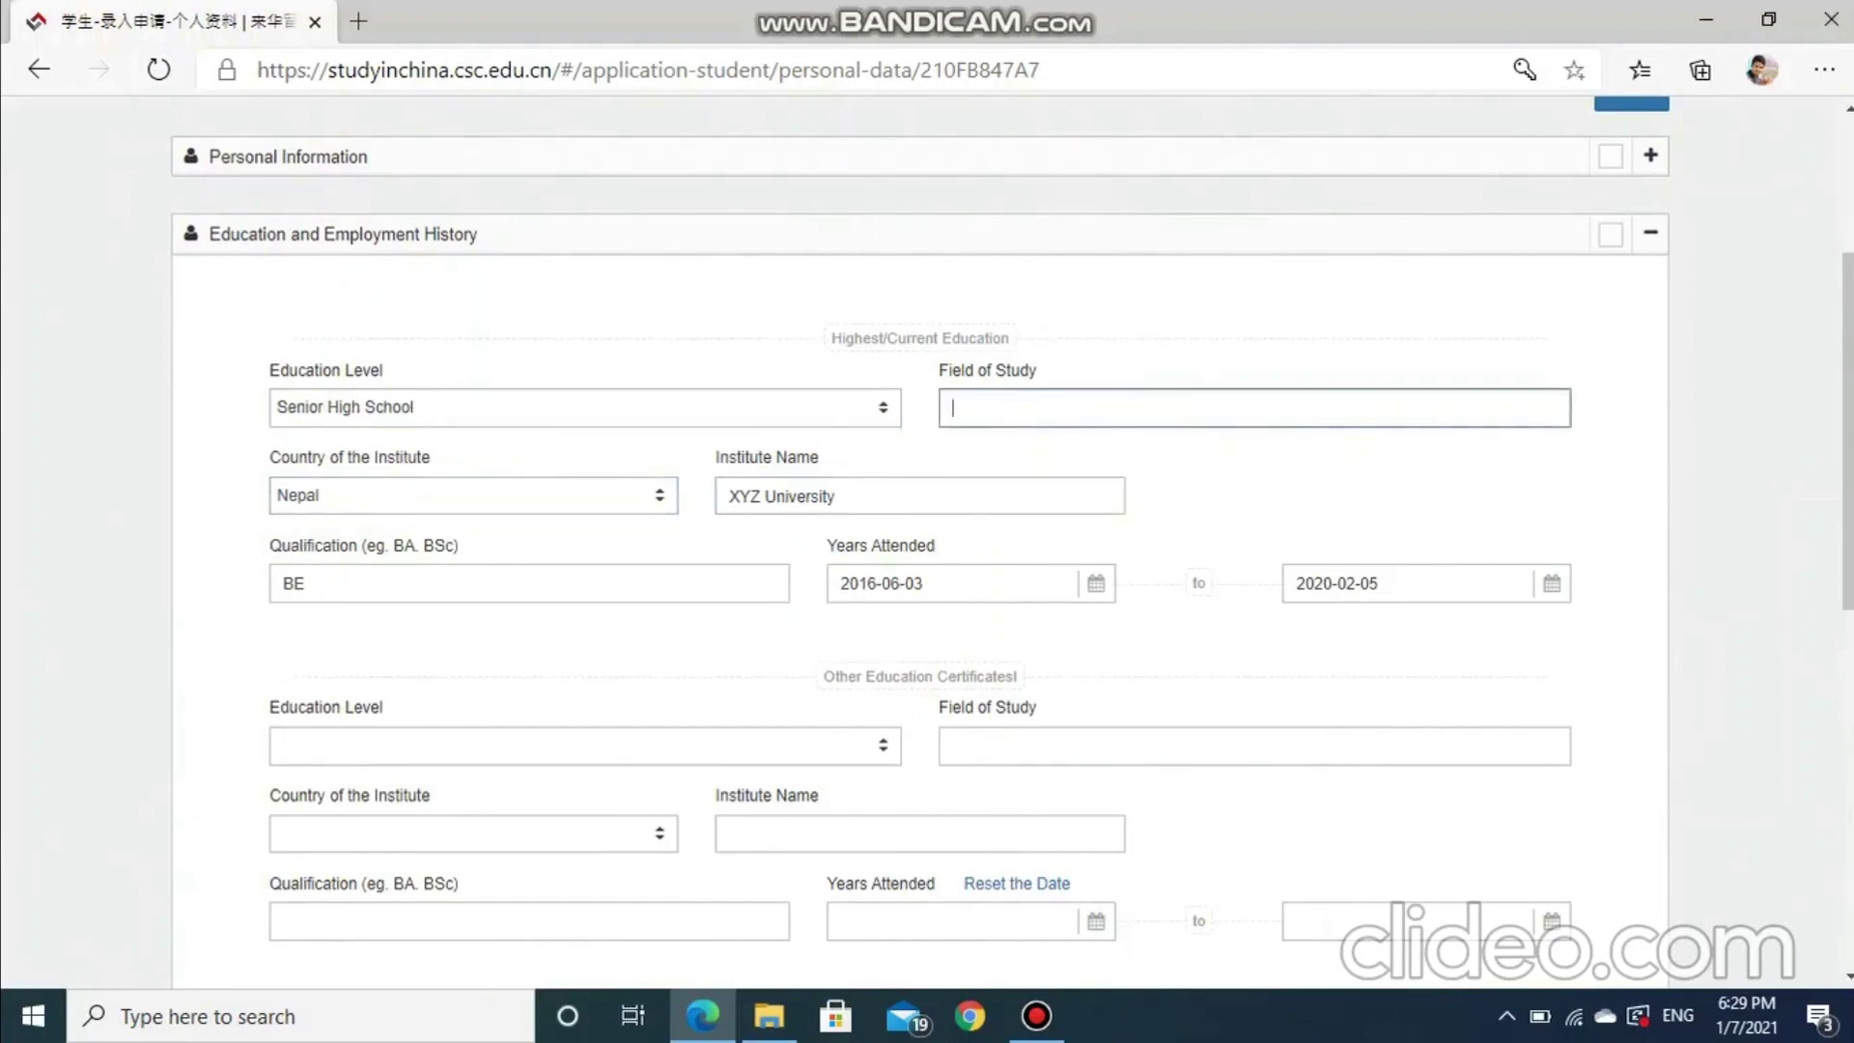
key("shift+Tab")
key("Down")
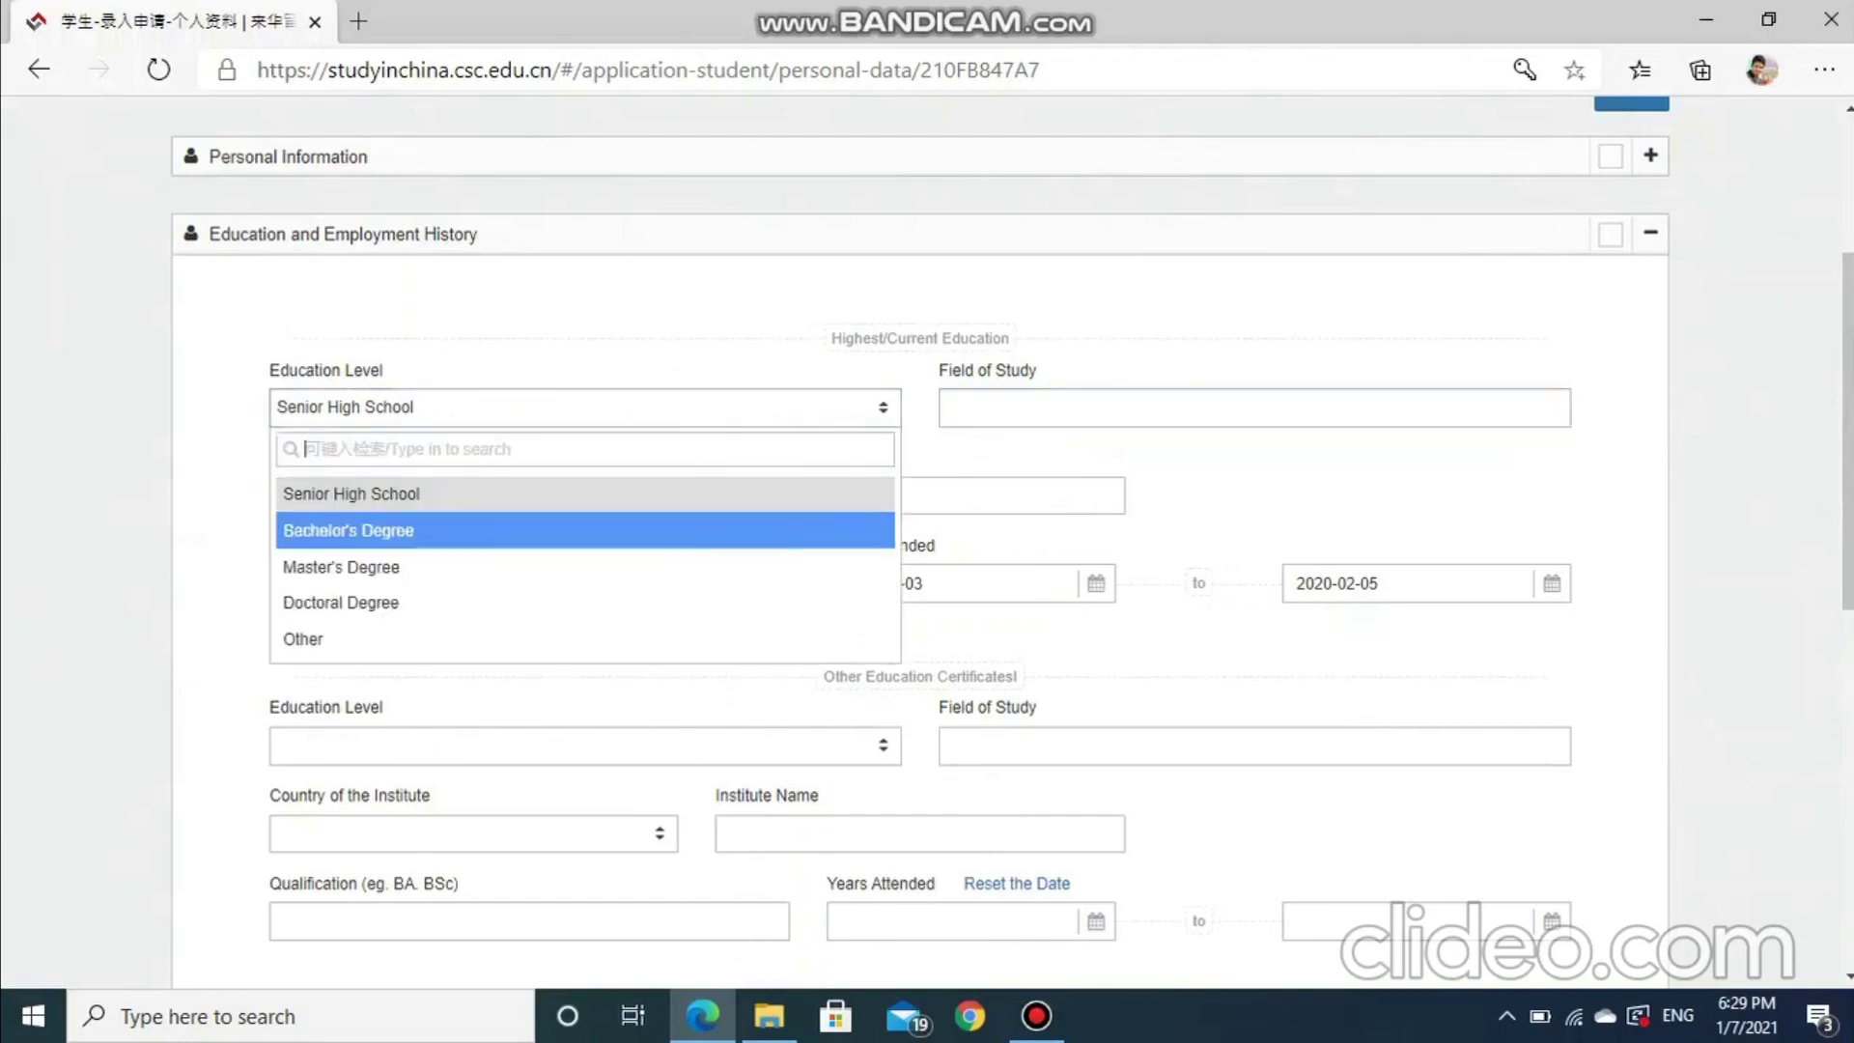
key("Return")
left_click(965, 408)
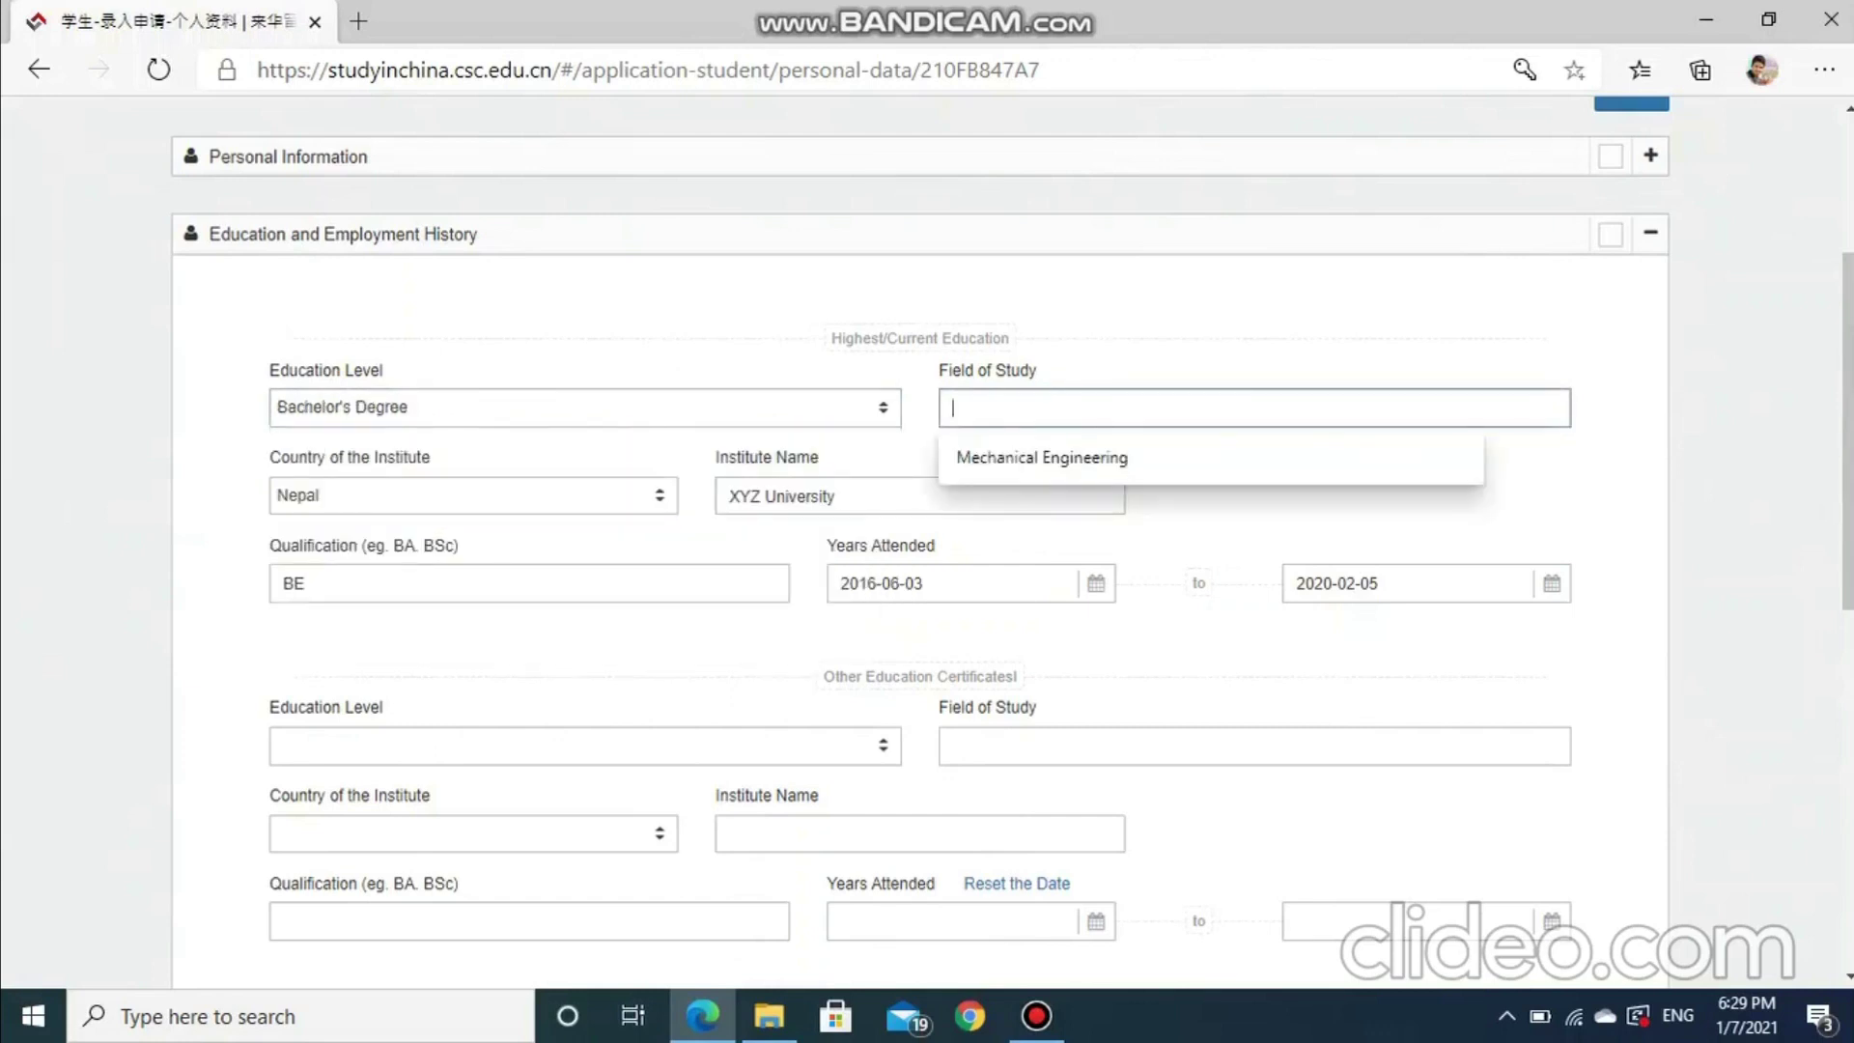
type("Civil Engineering")
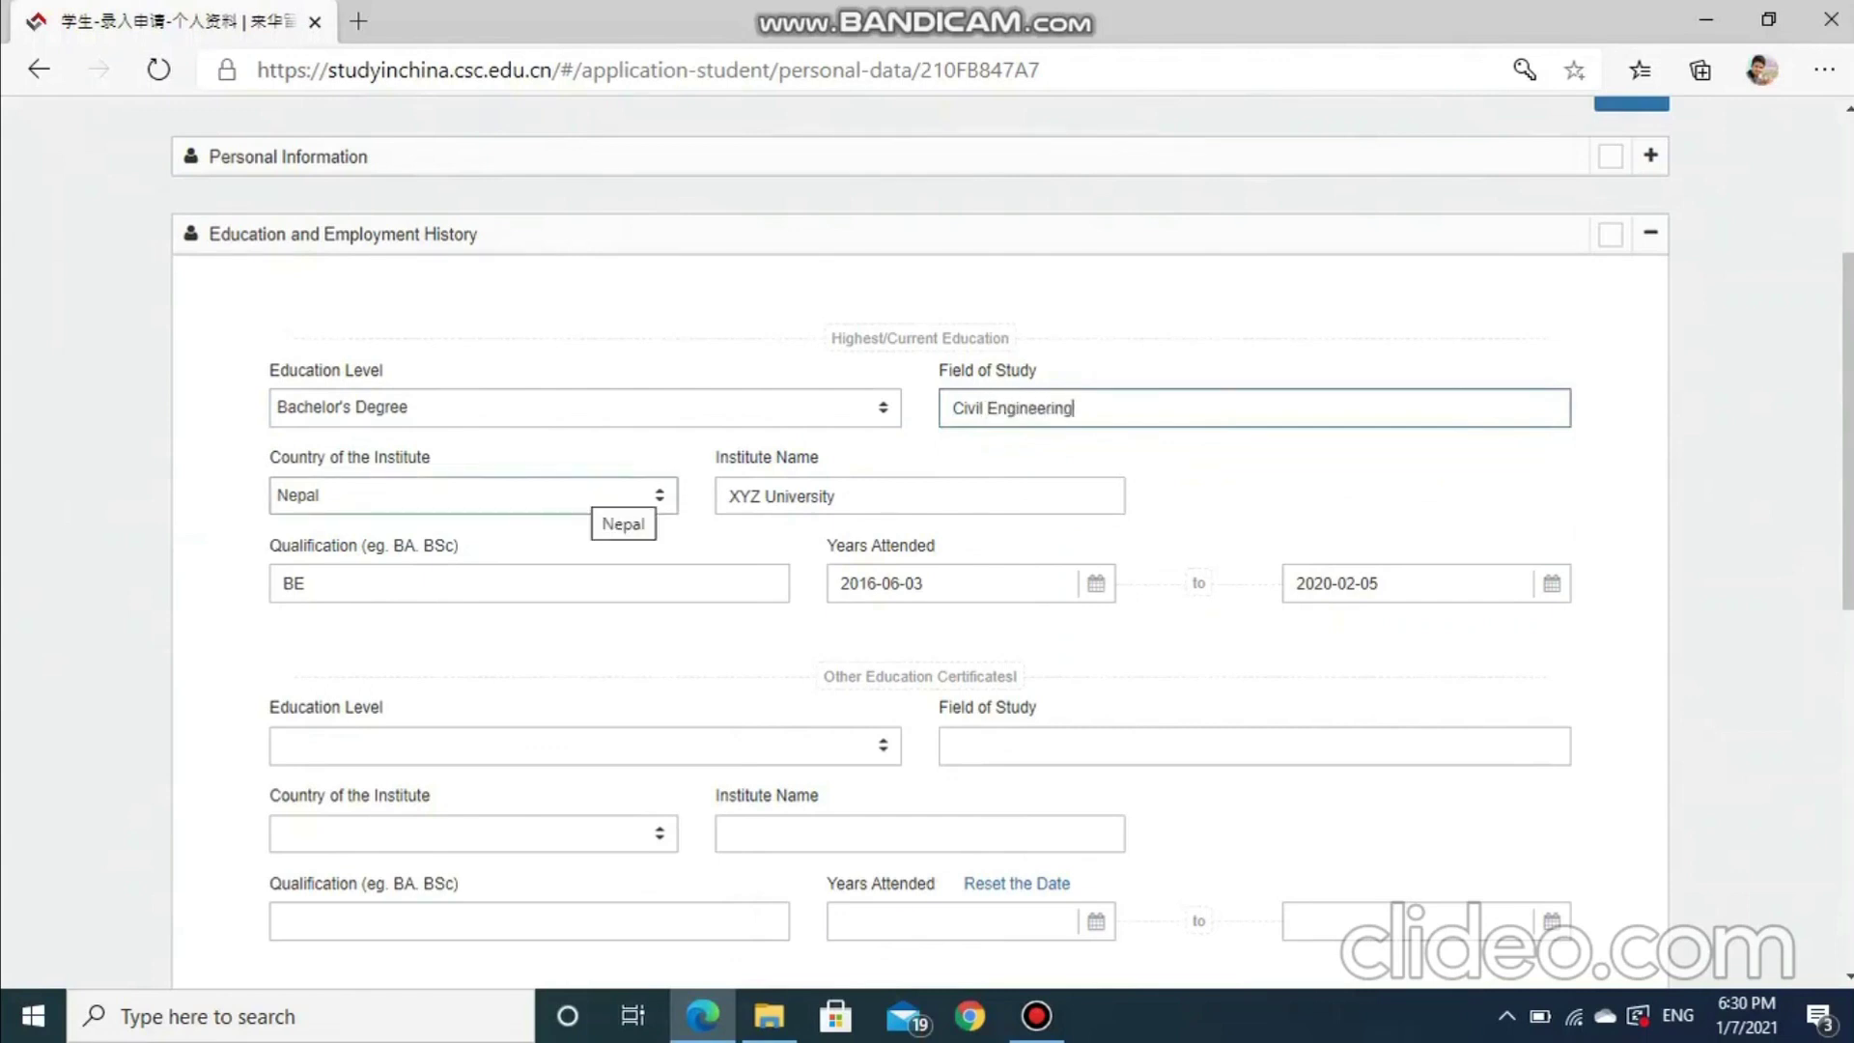
Keep Nepal as the institute country and move to the Qualification entry
left_click(608, 495)
key("Down")
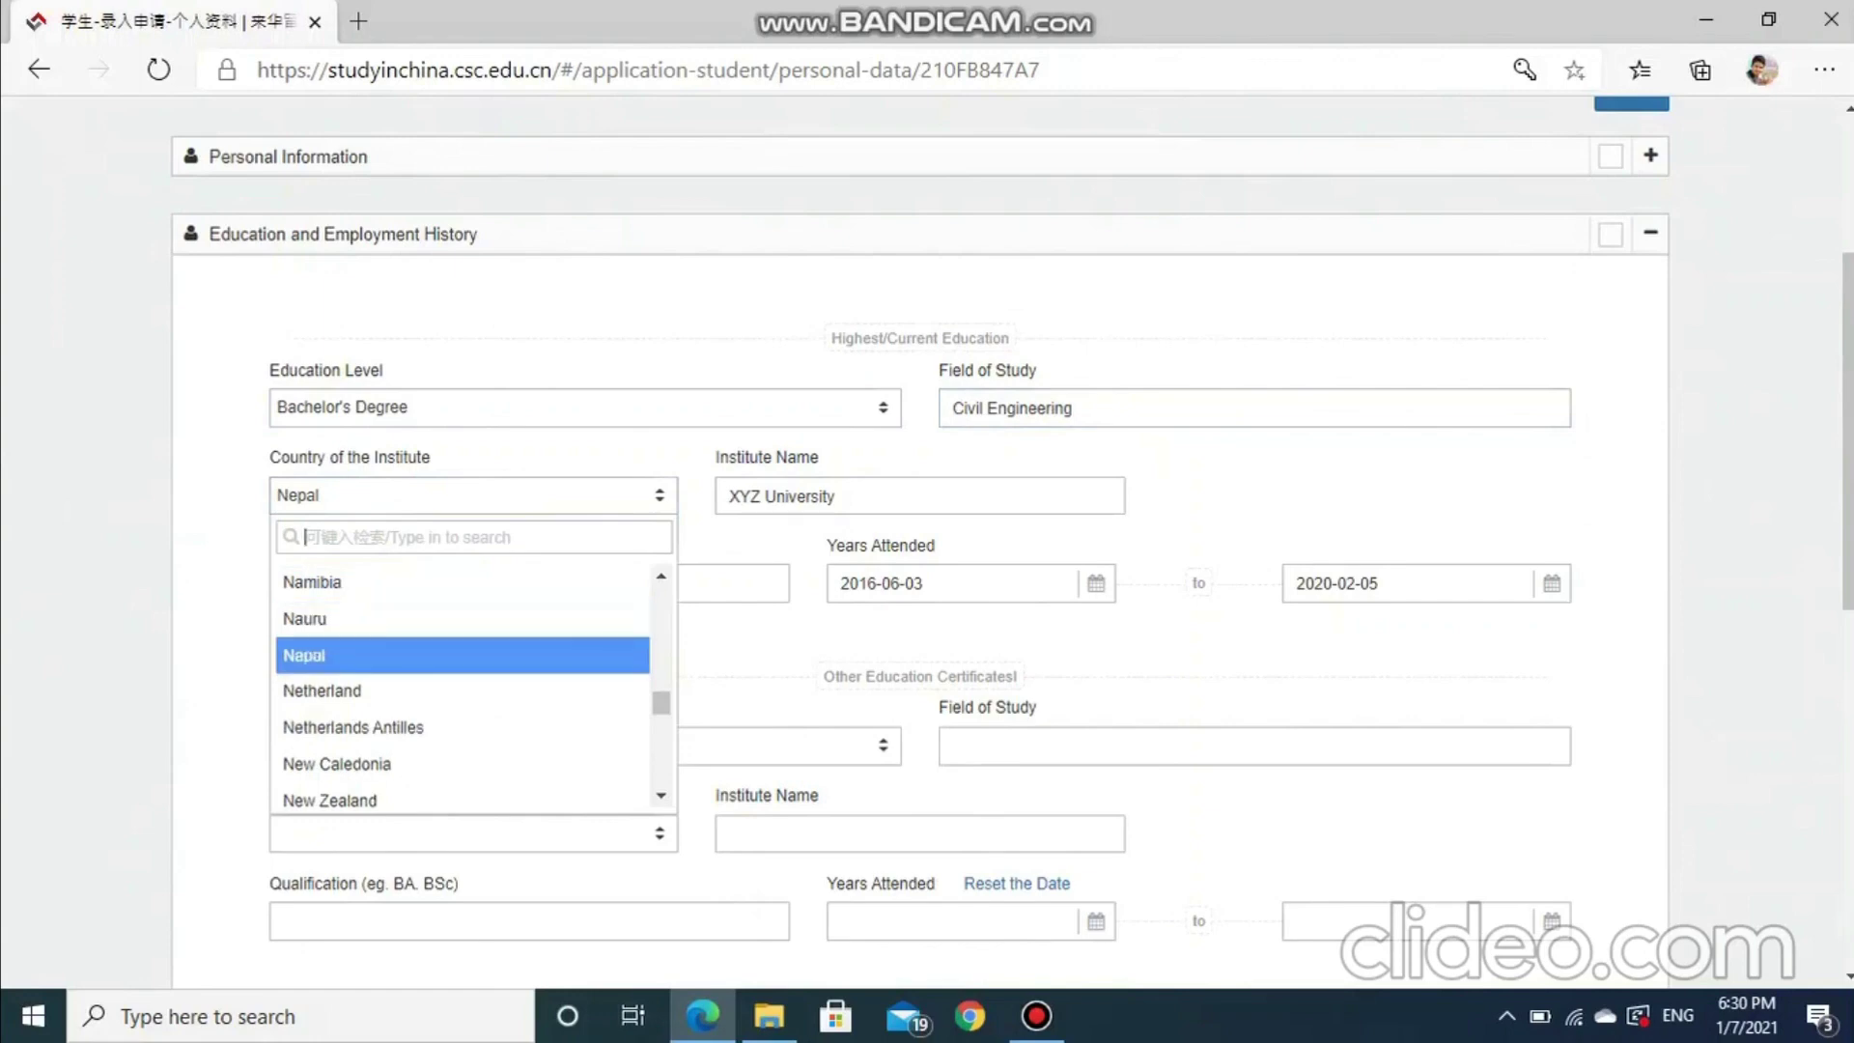
key("Return")
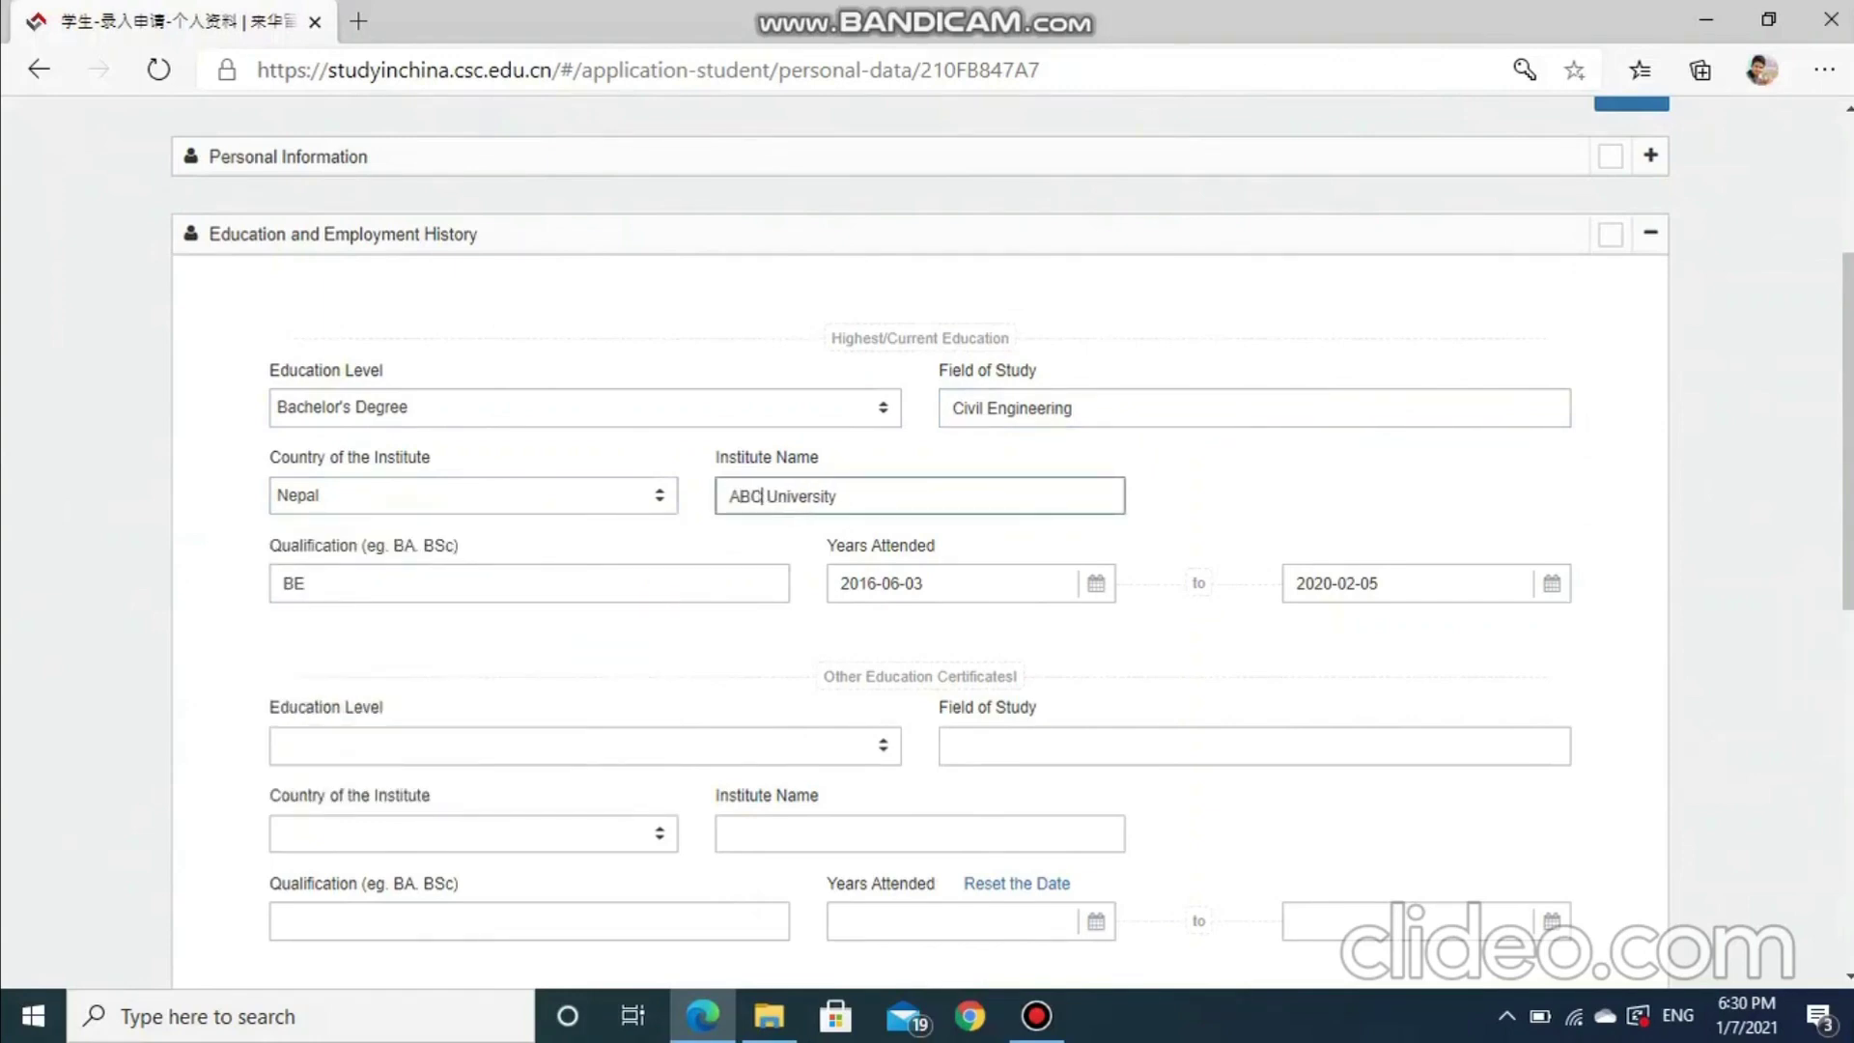
left_click(305, 583)
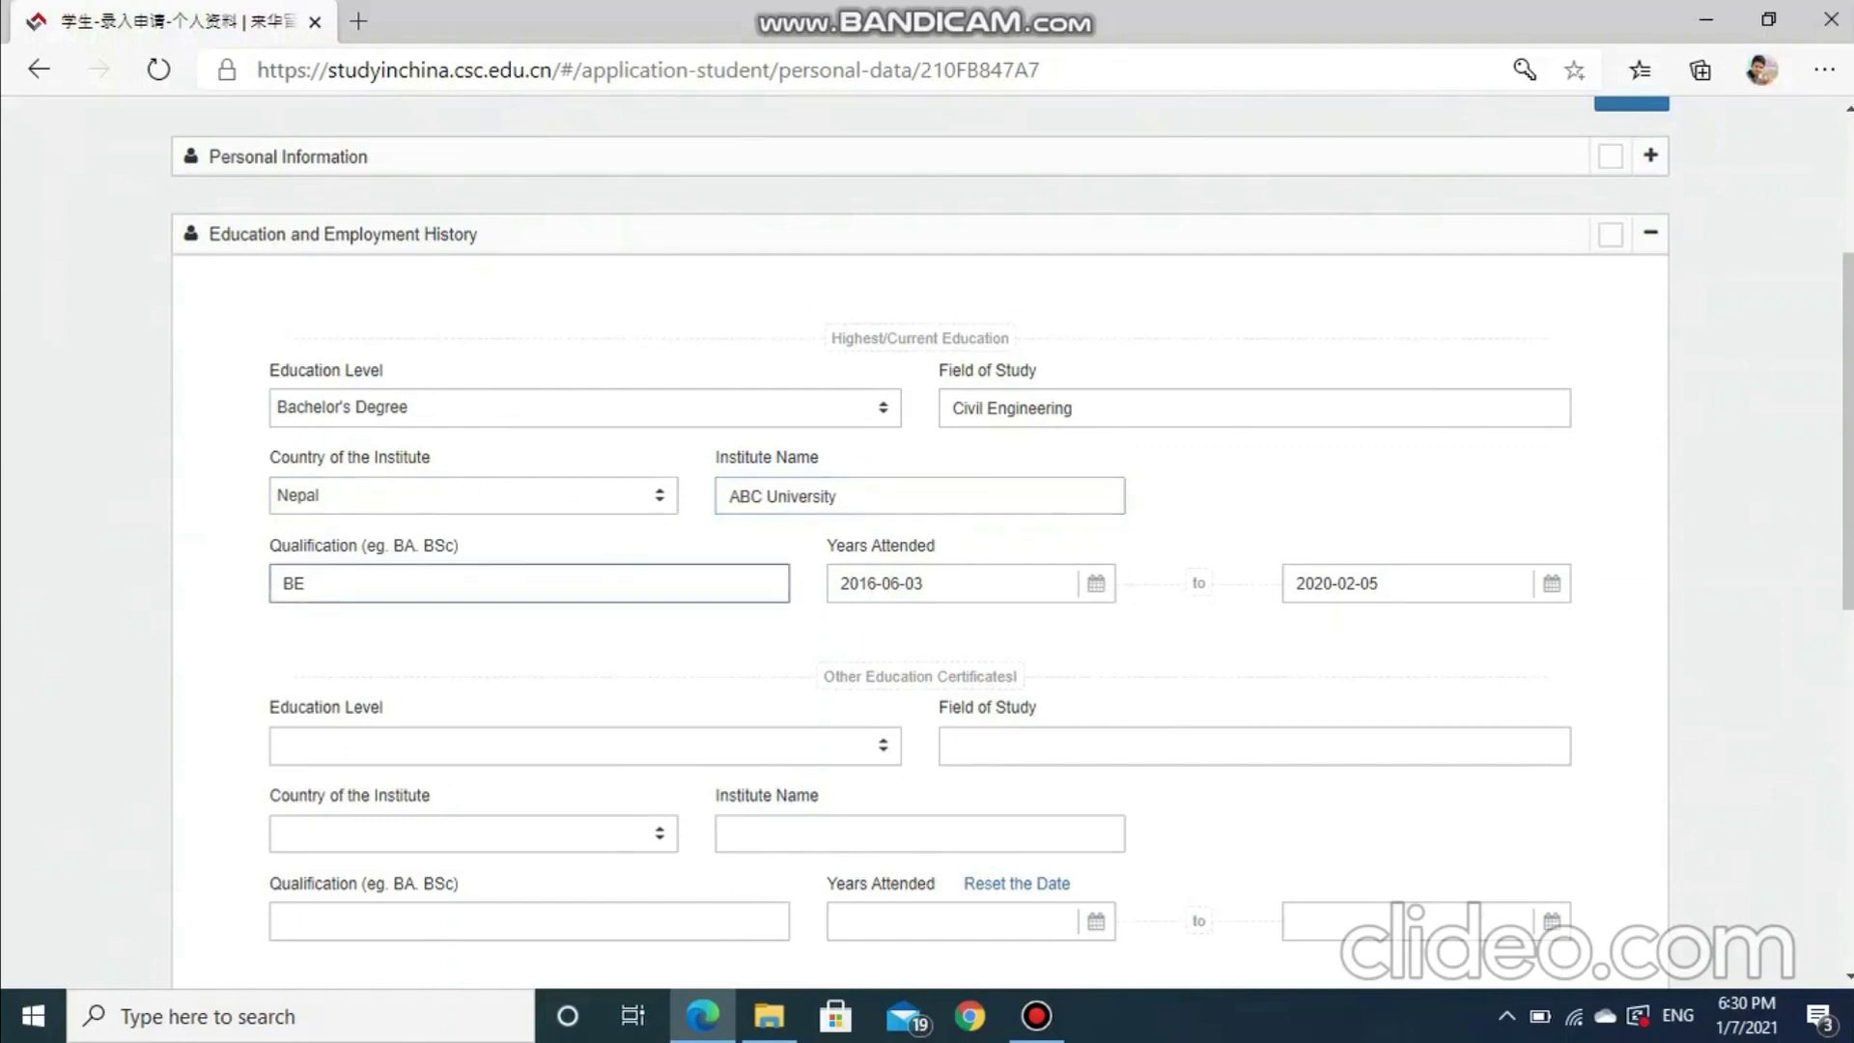
Scroll past Other Education Certificates and save the education and employment history
scroll(1012, 543, "down", 1)
scroll(1012, 542, "down", 2)
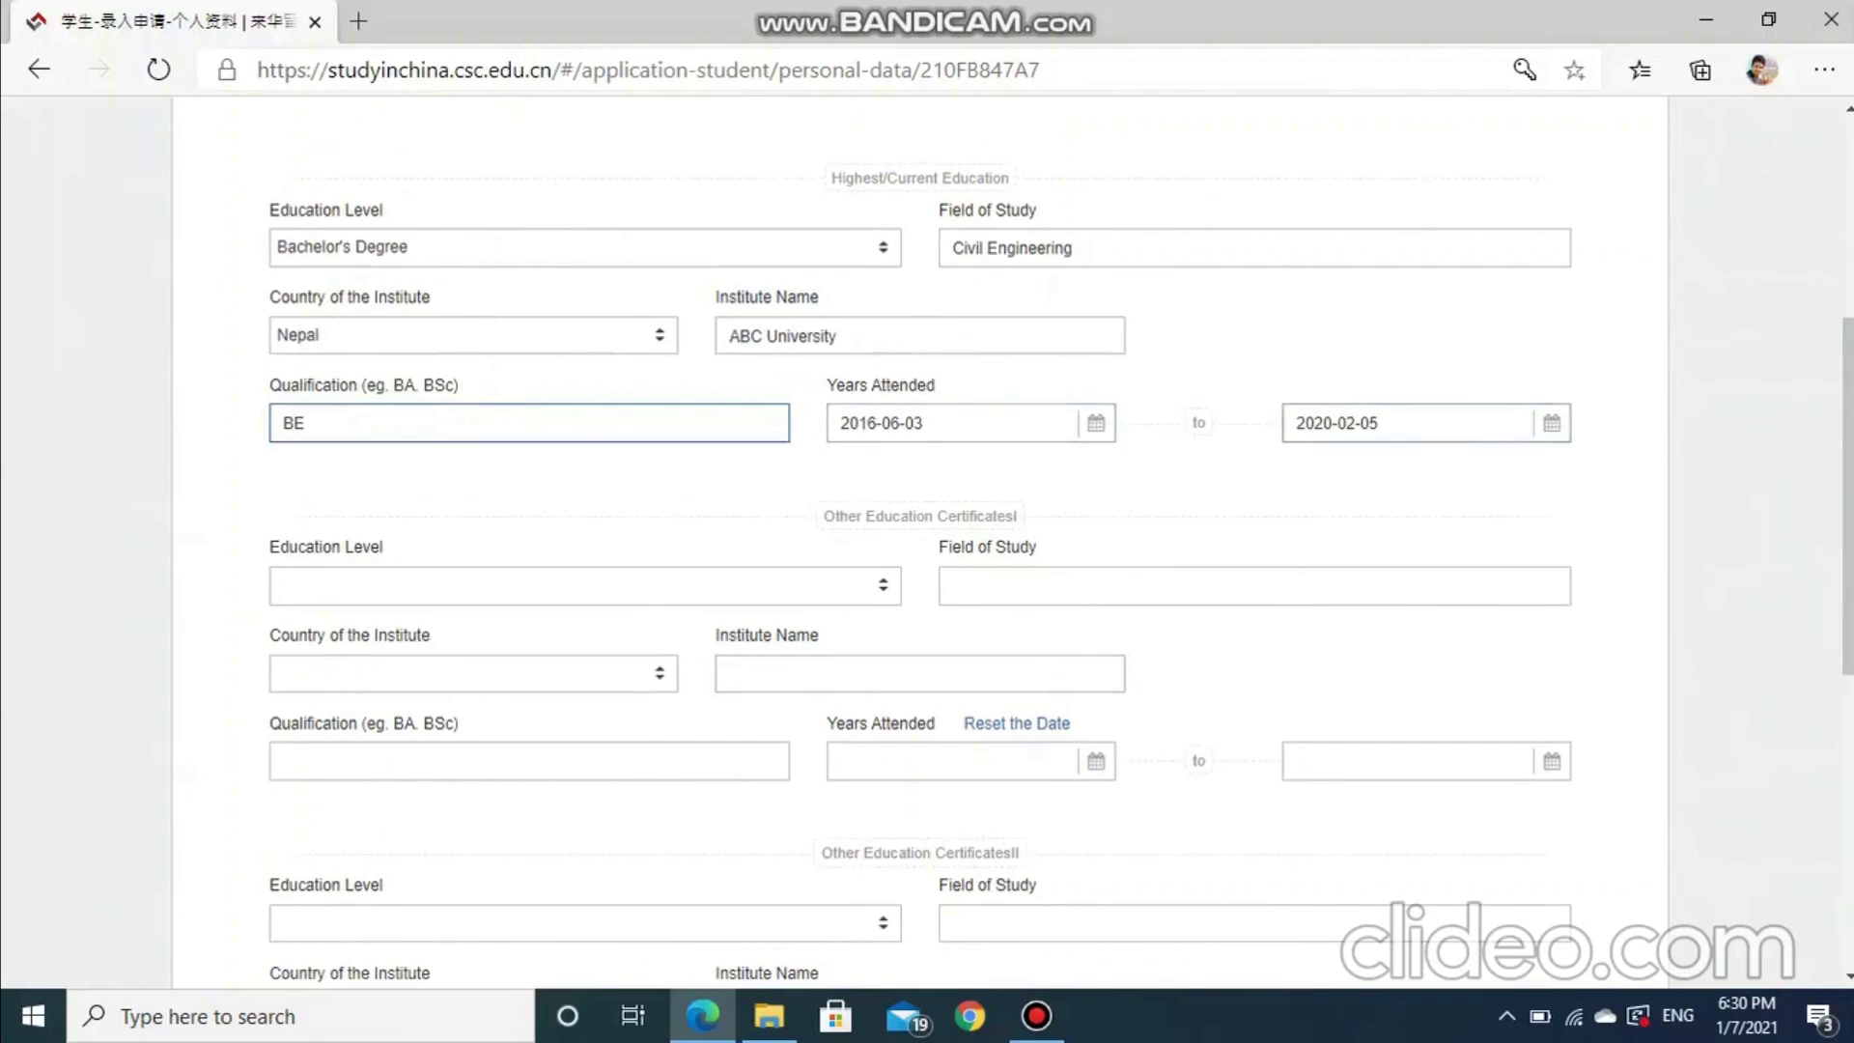
scroll(927, 540, "down", 3)
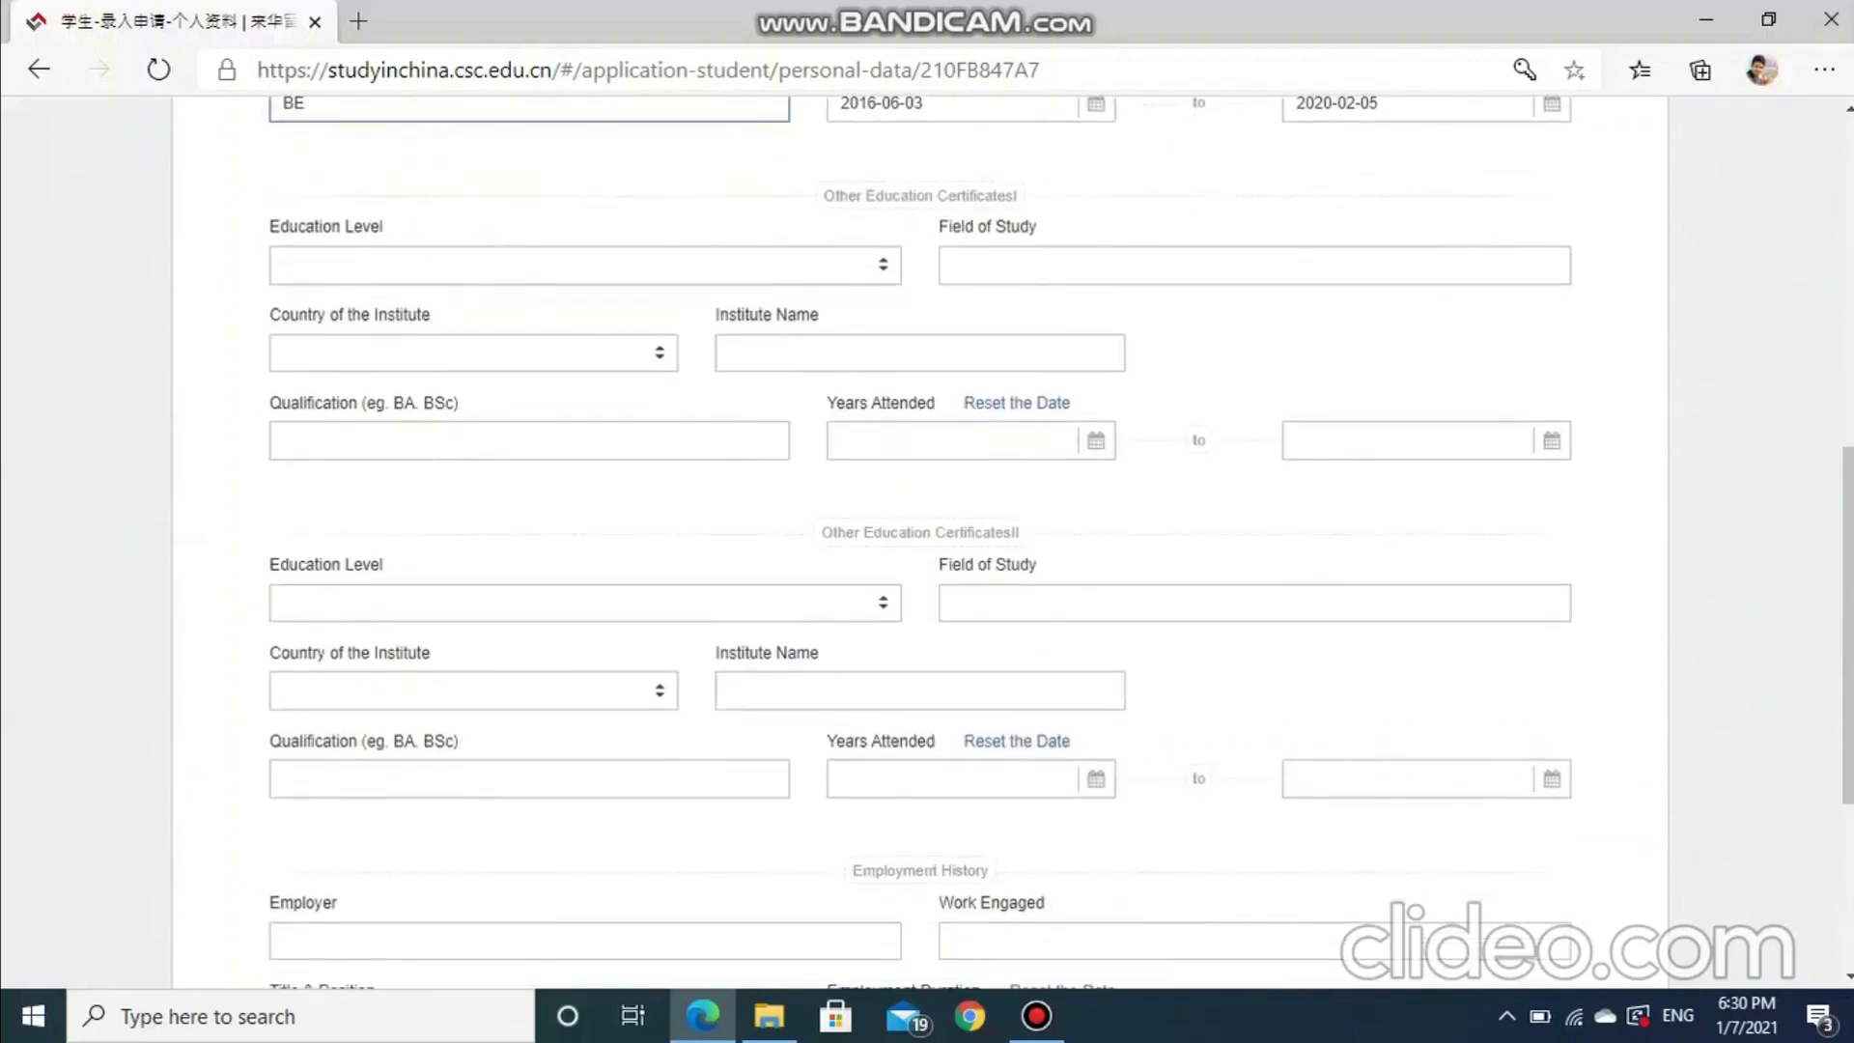
left_click_drag(835, 196, 1018, 196)
scroll(927, 541, "down", 3)
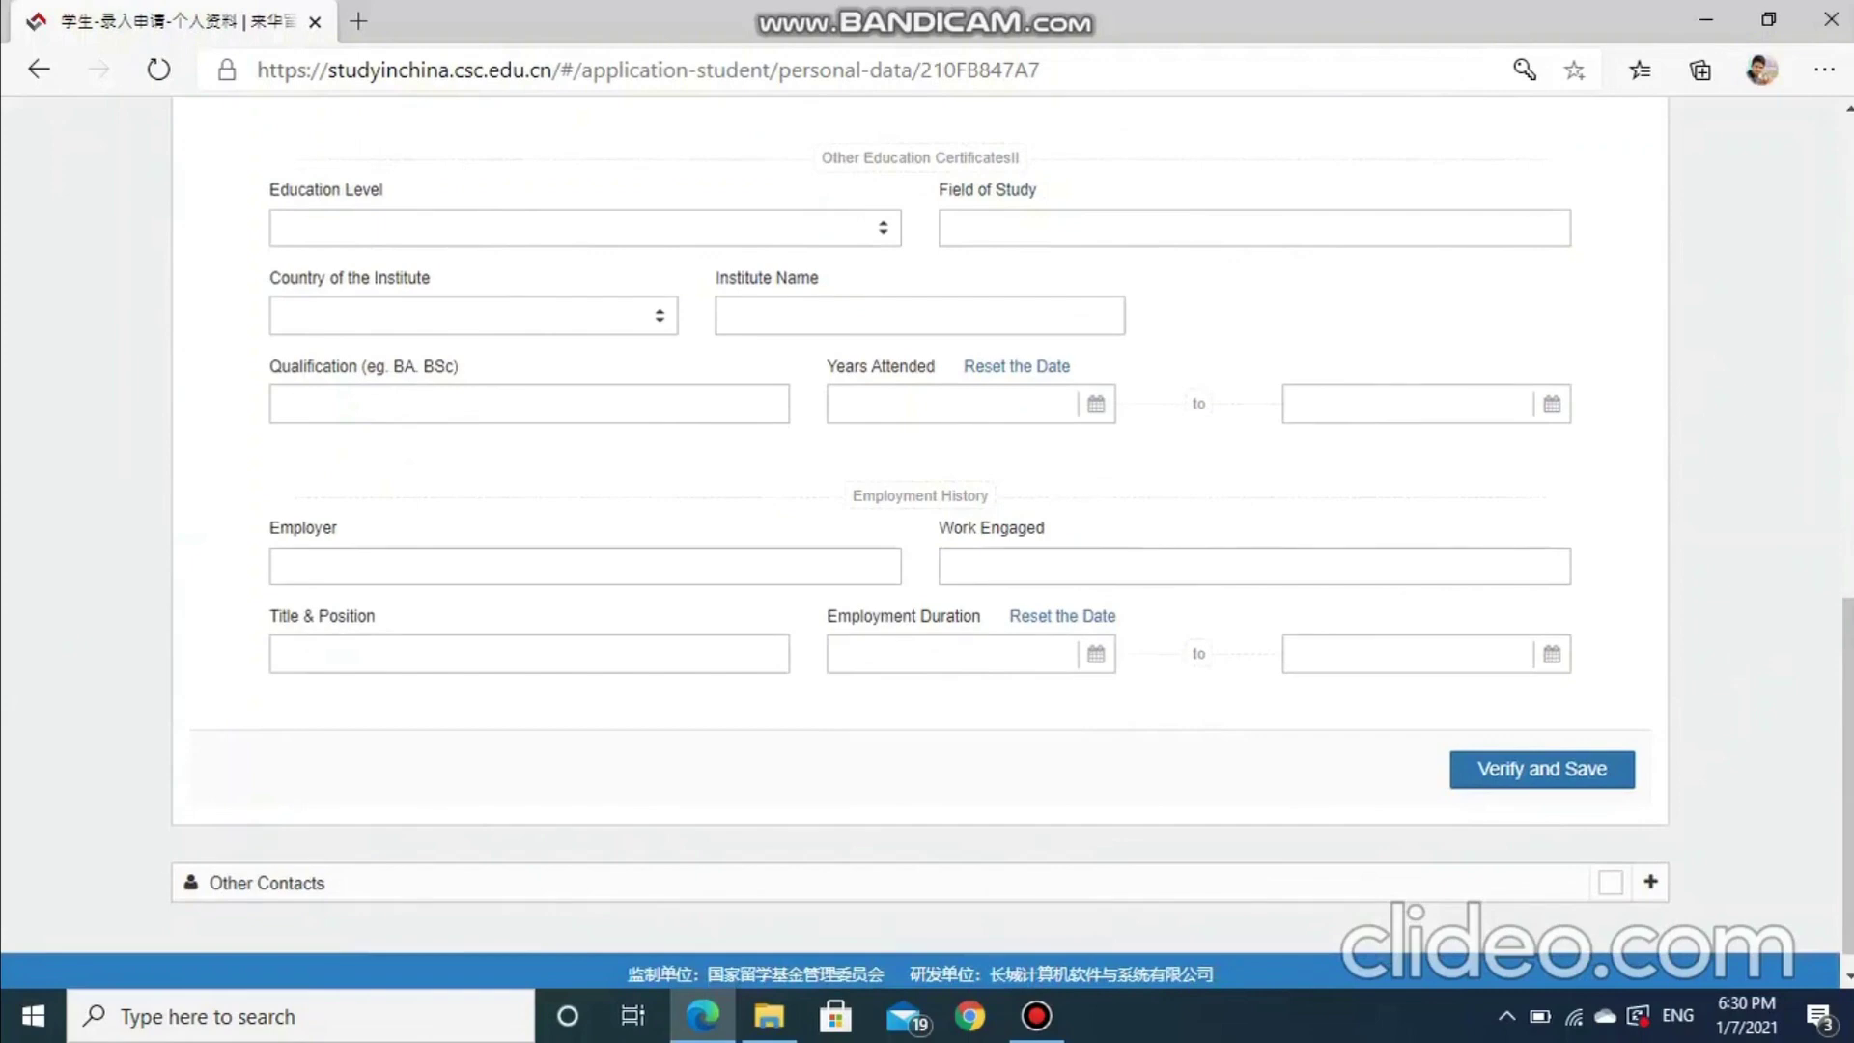
left_click(1542, 770)
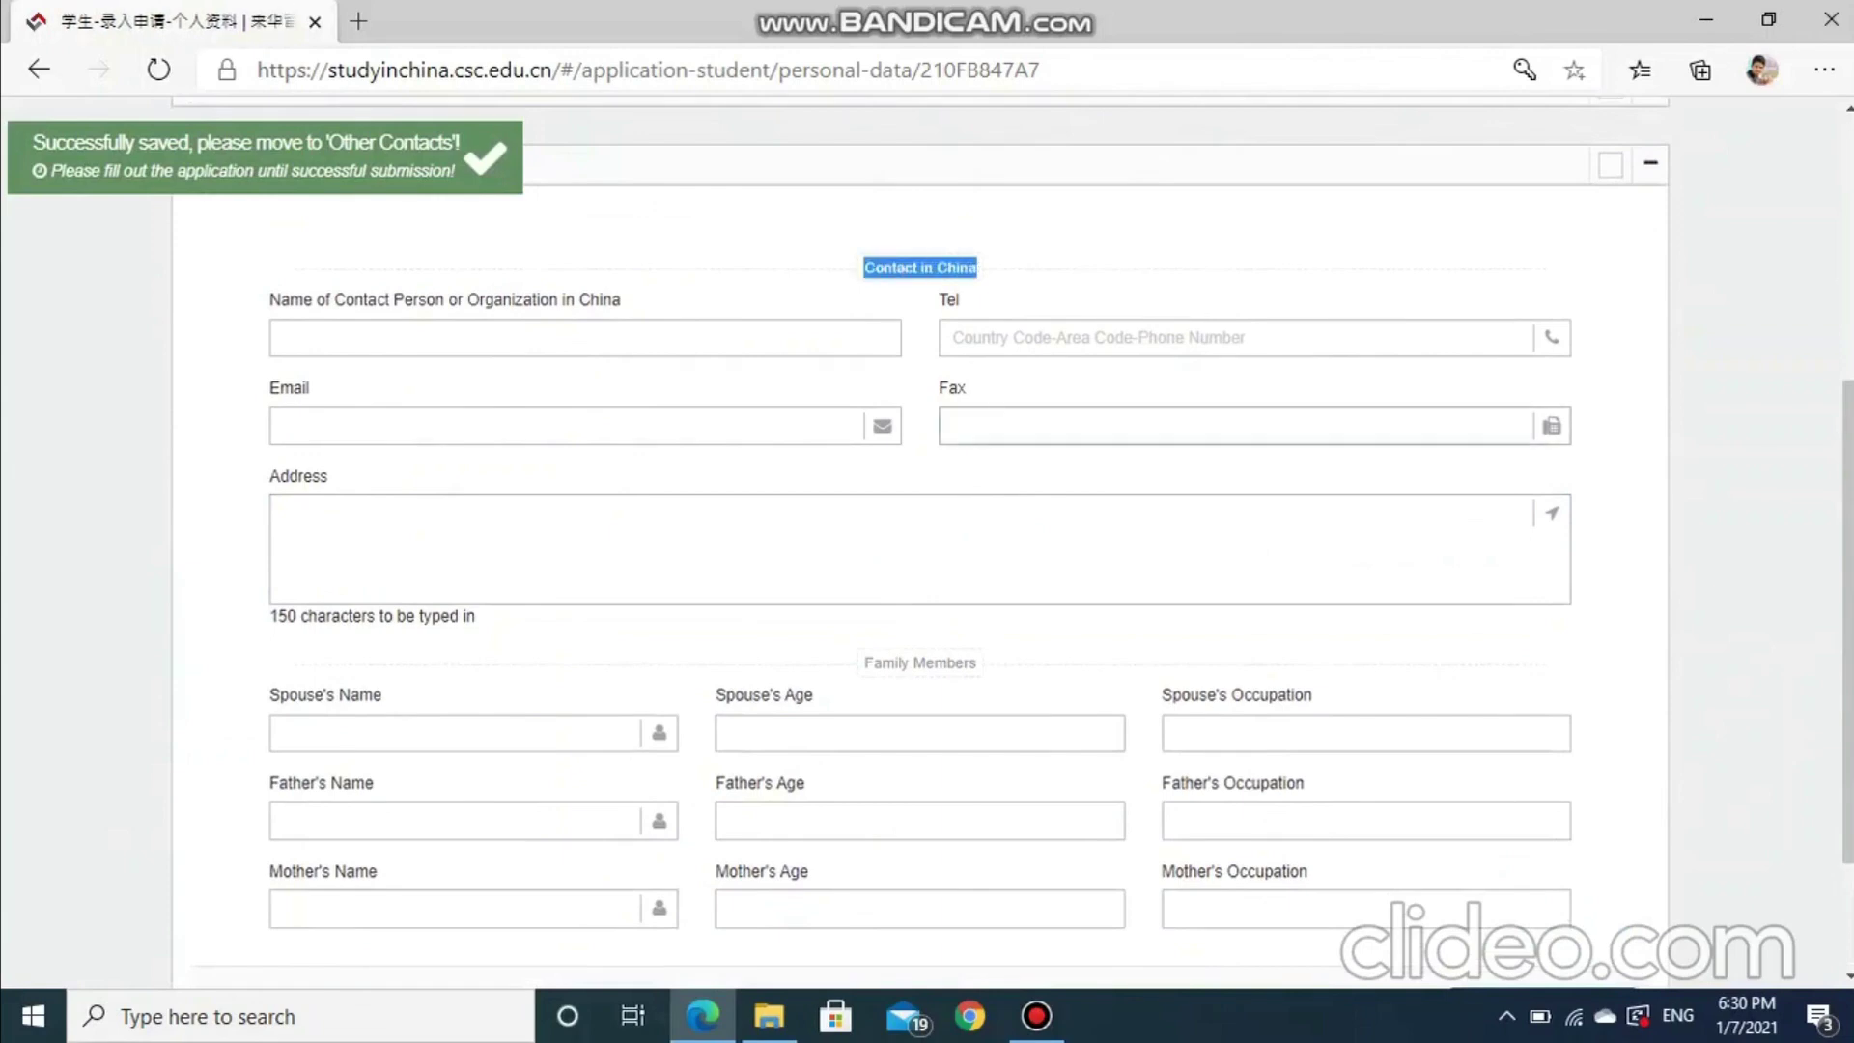
Save Other Contacts, then finish back to the Type B application status page
scroll(917, 540, "down", 2)
left_click_drag(874, 476, 977, 476)
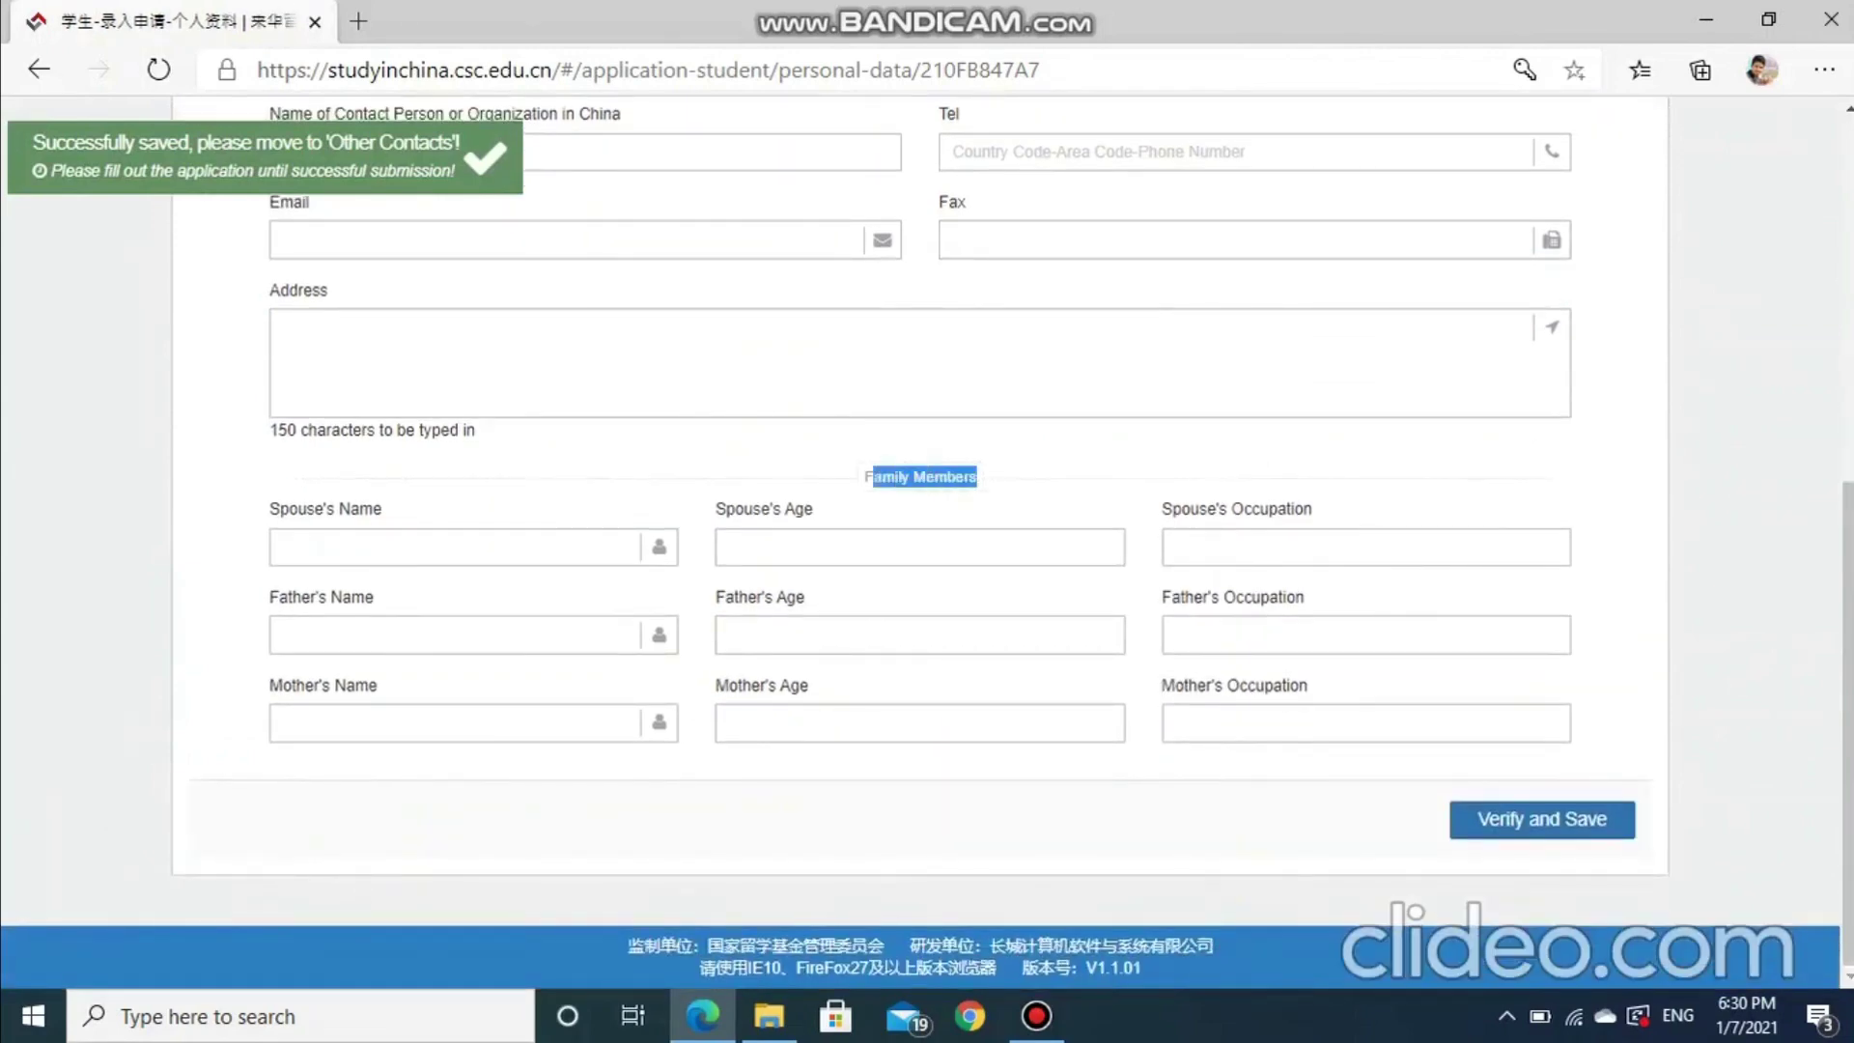
left_click(977, 476)
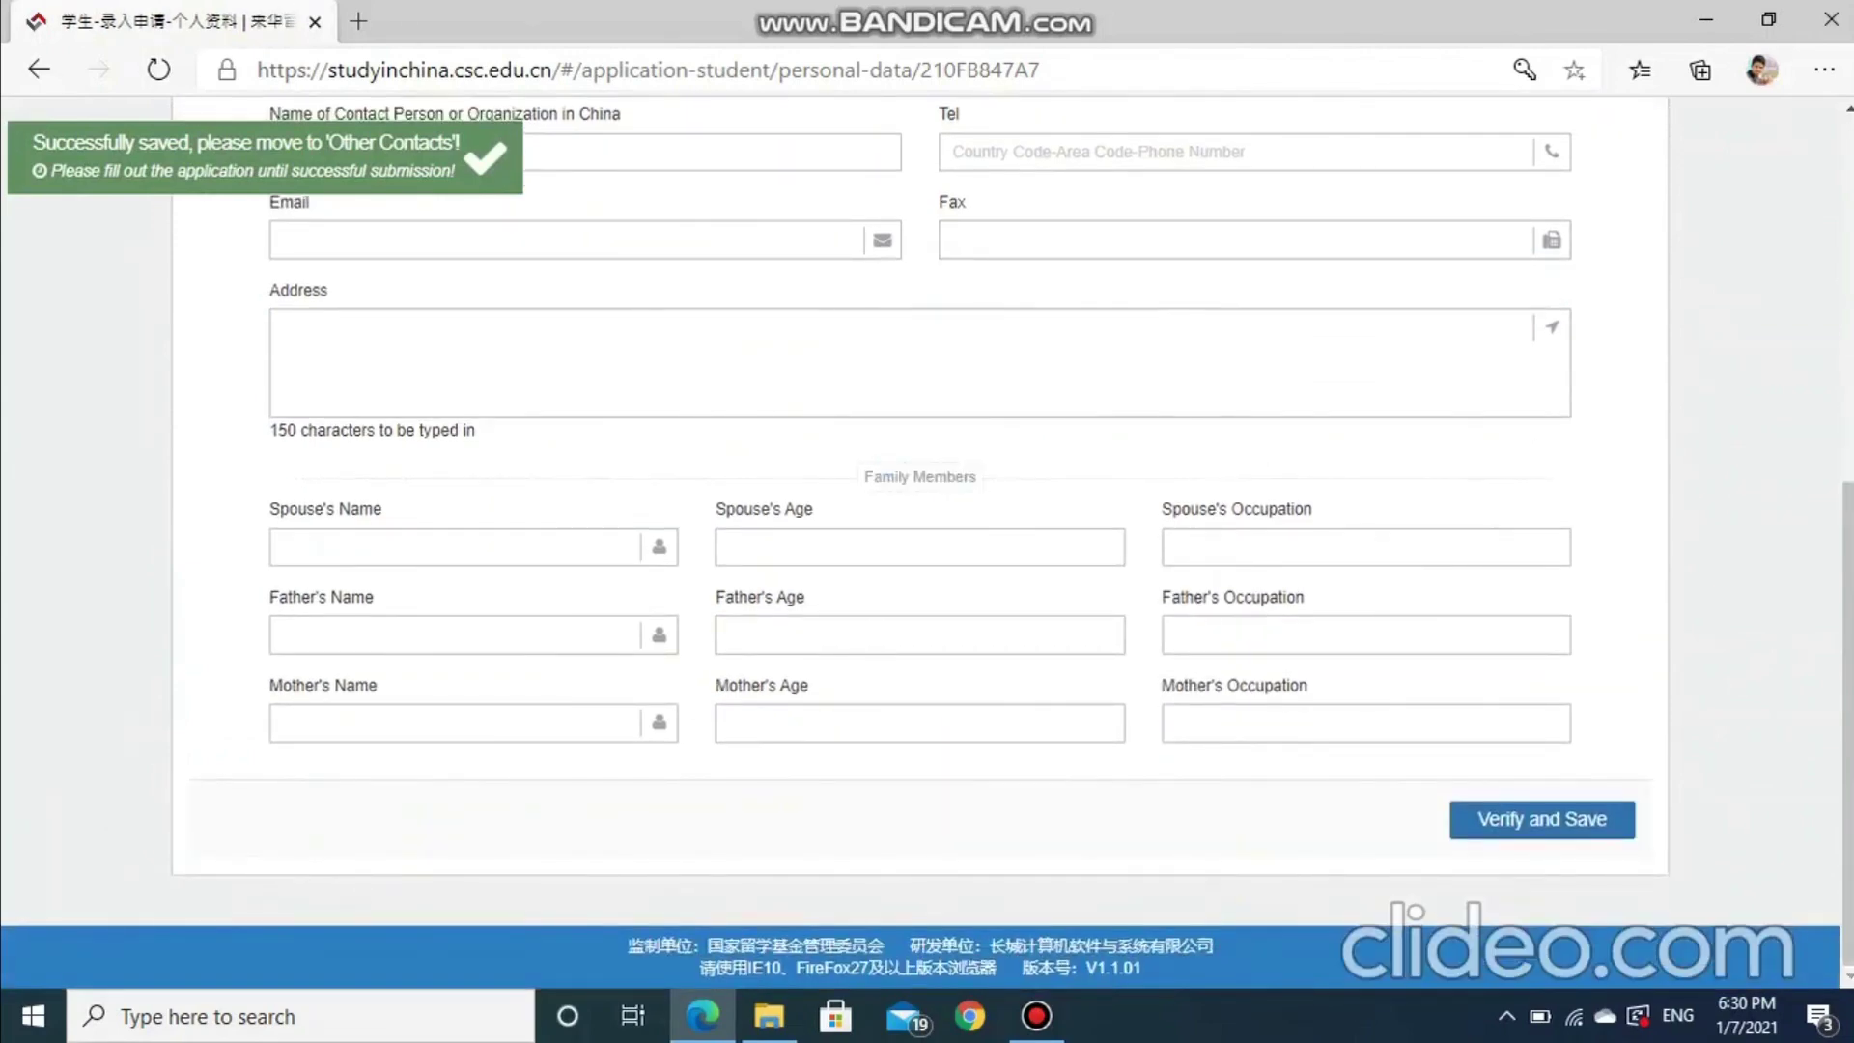
left_click(1542, 819)
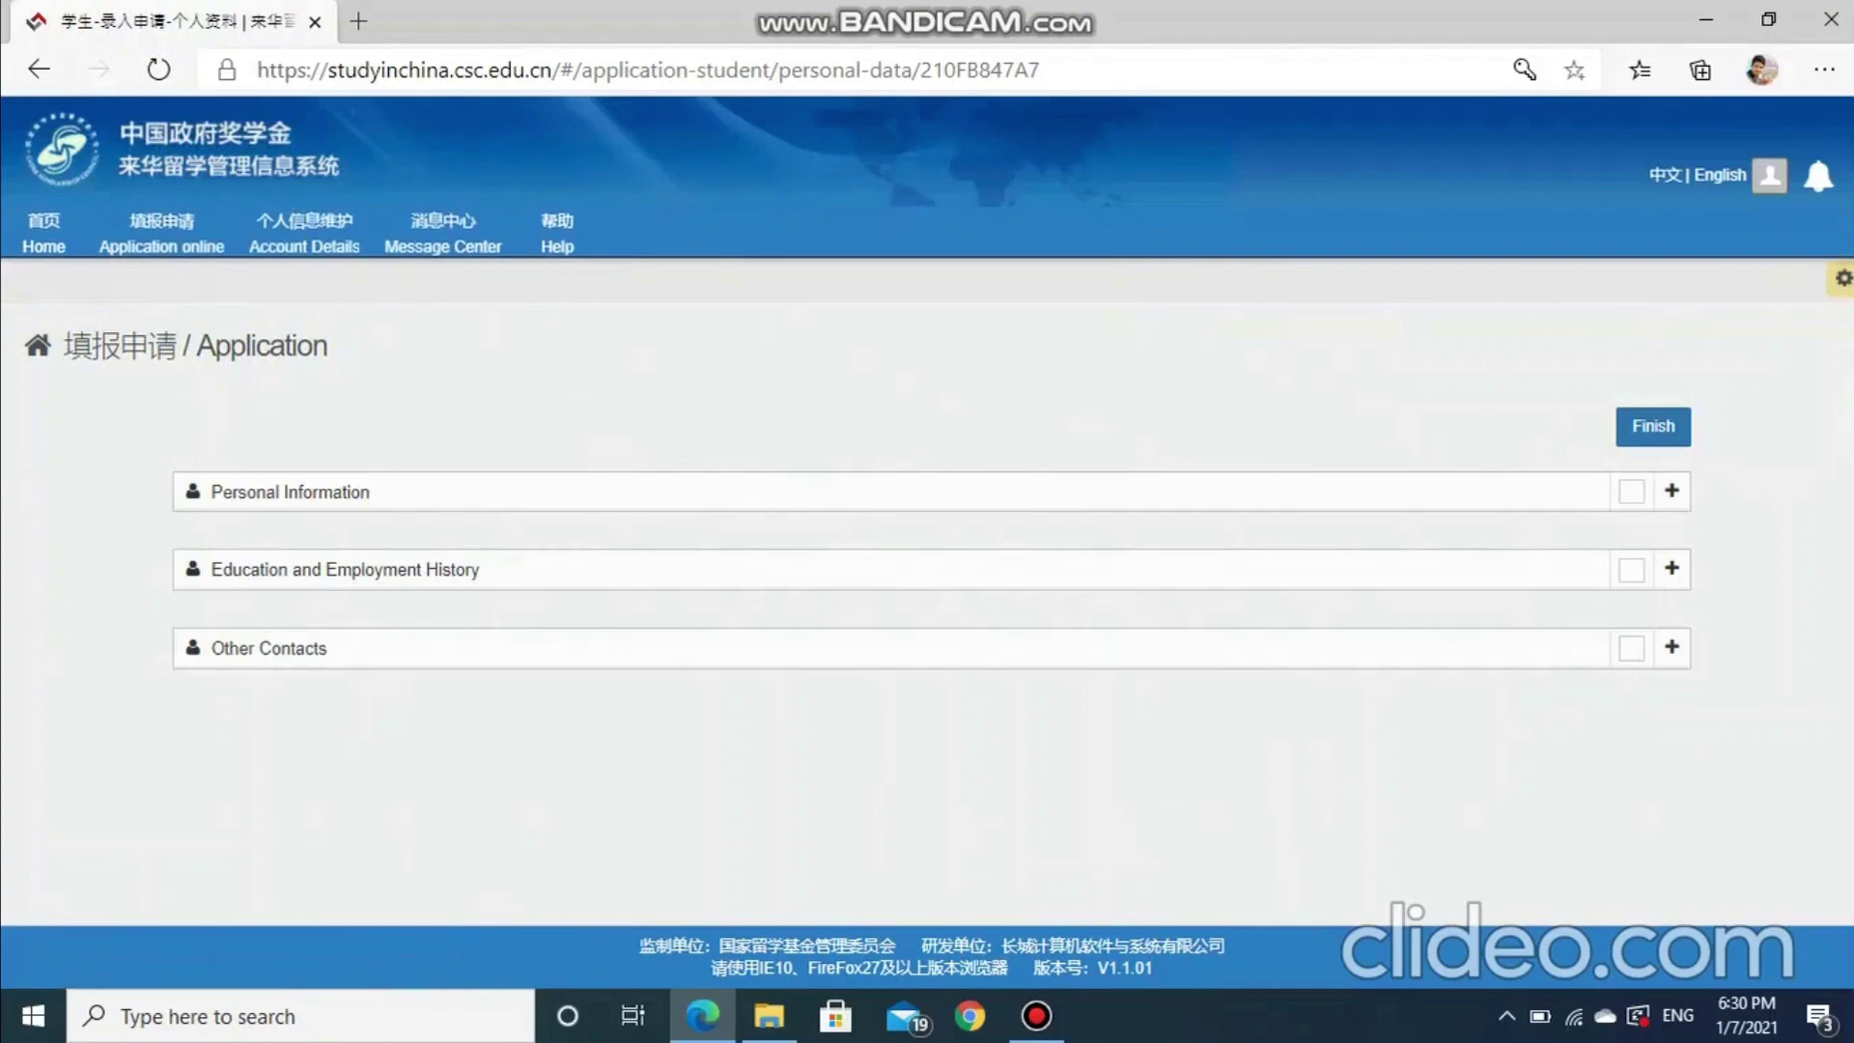
left_click(1653, 426)
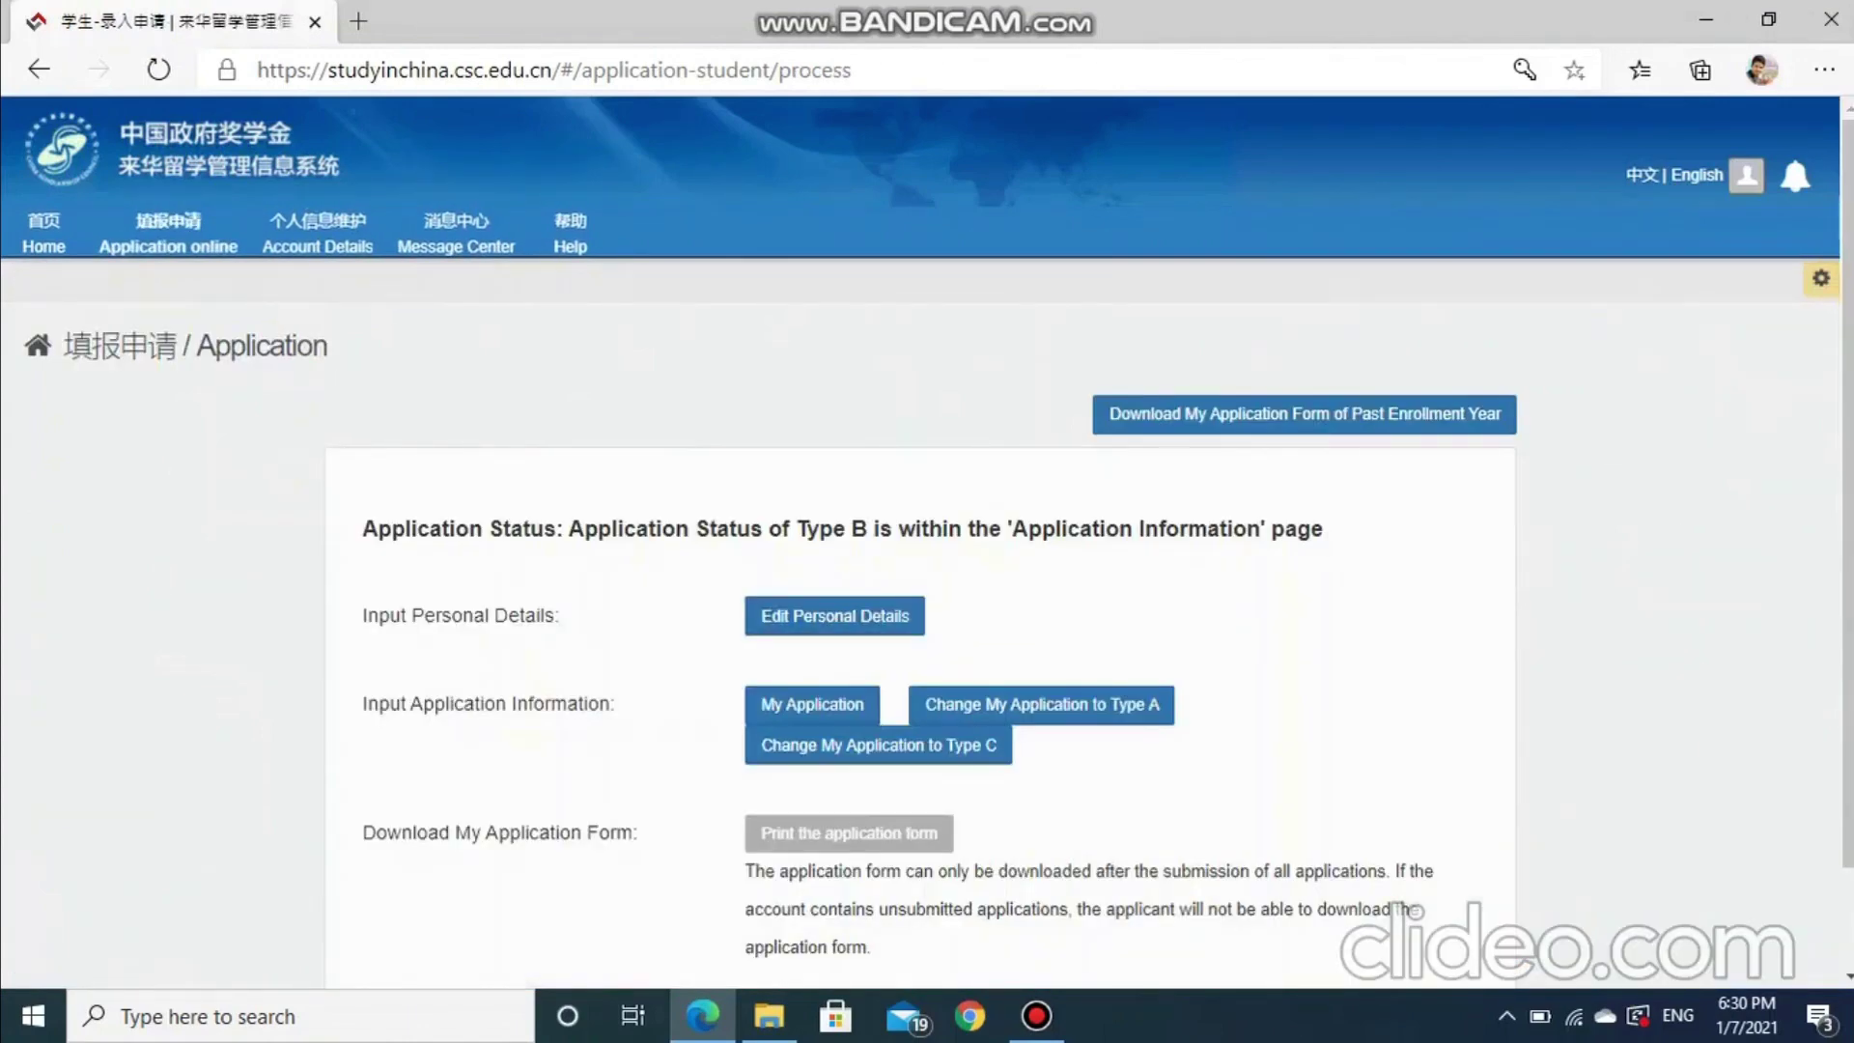
Check the Type B status and add a new application from My Application
left_click_drag(366, 703, 585, 703)
left_click_drag(797, 528, 871, 528)
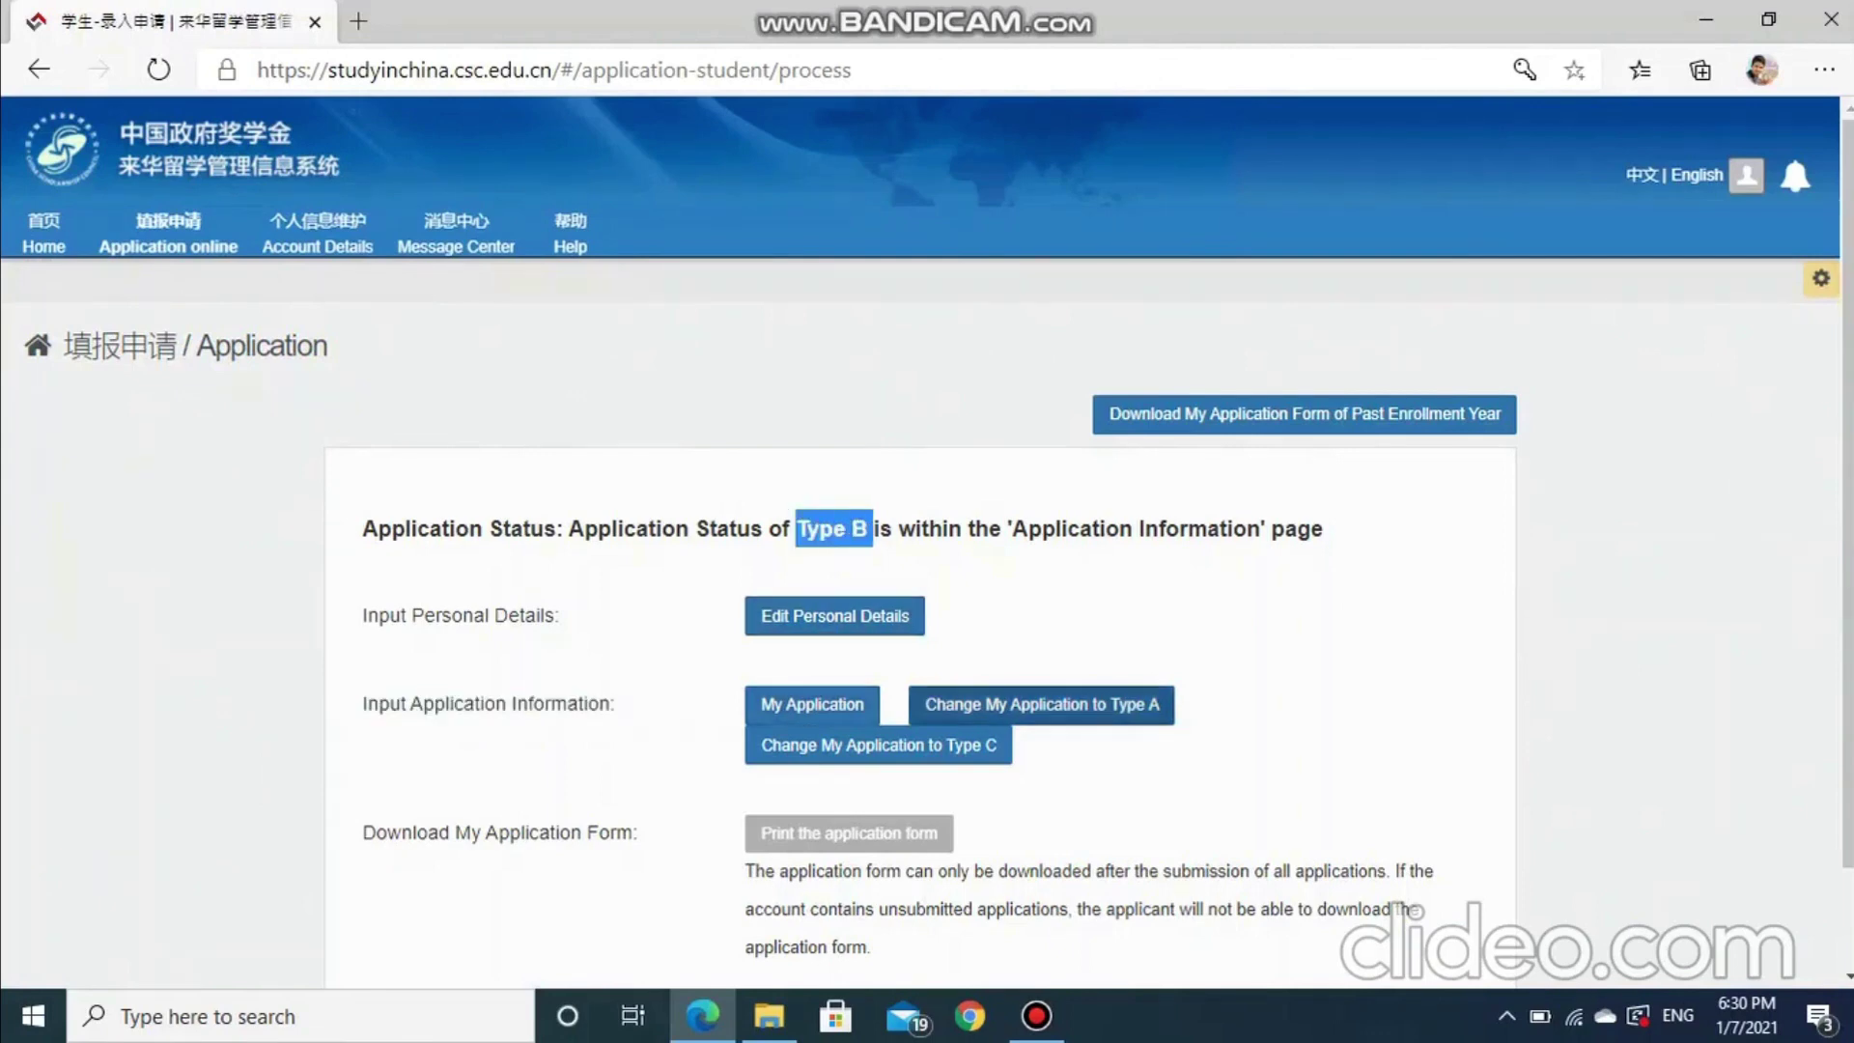
left_click(813, 705)
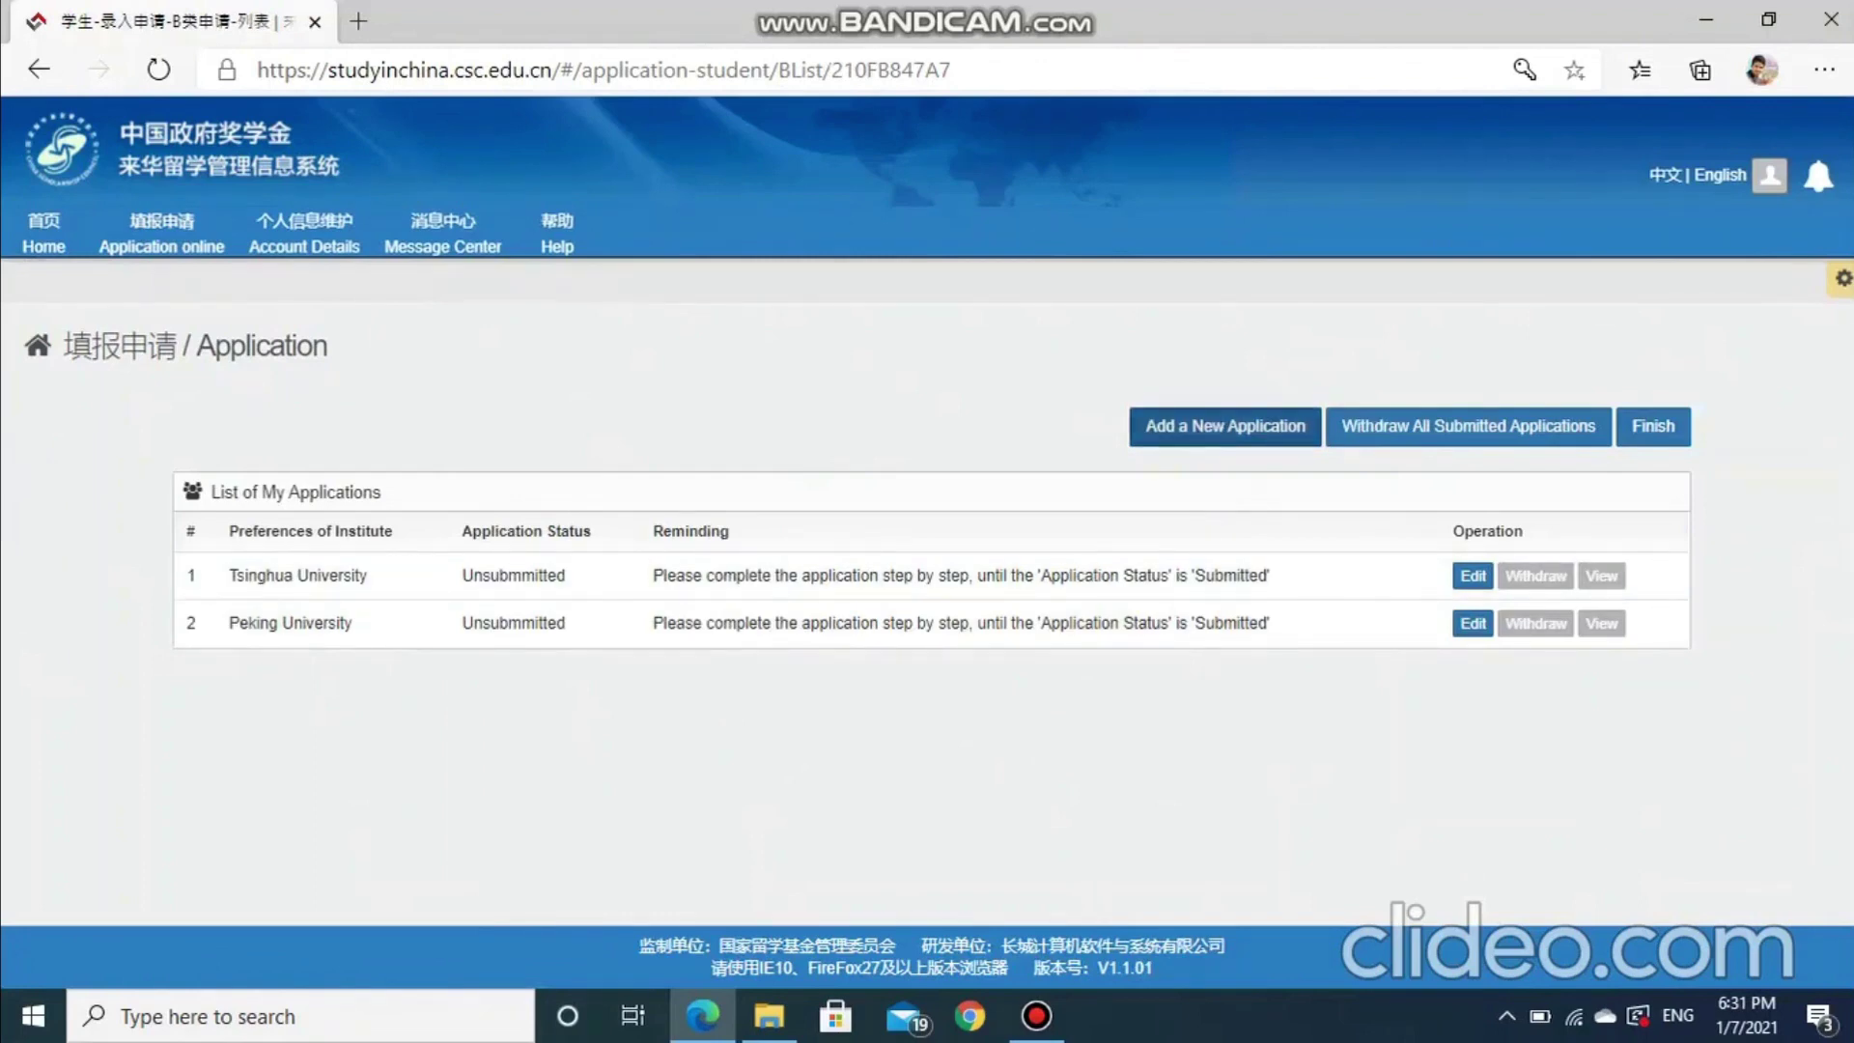
left_click(1225, 425)
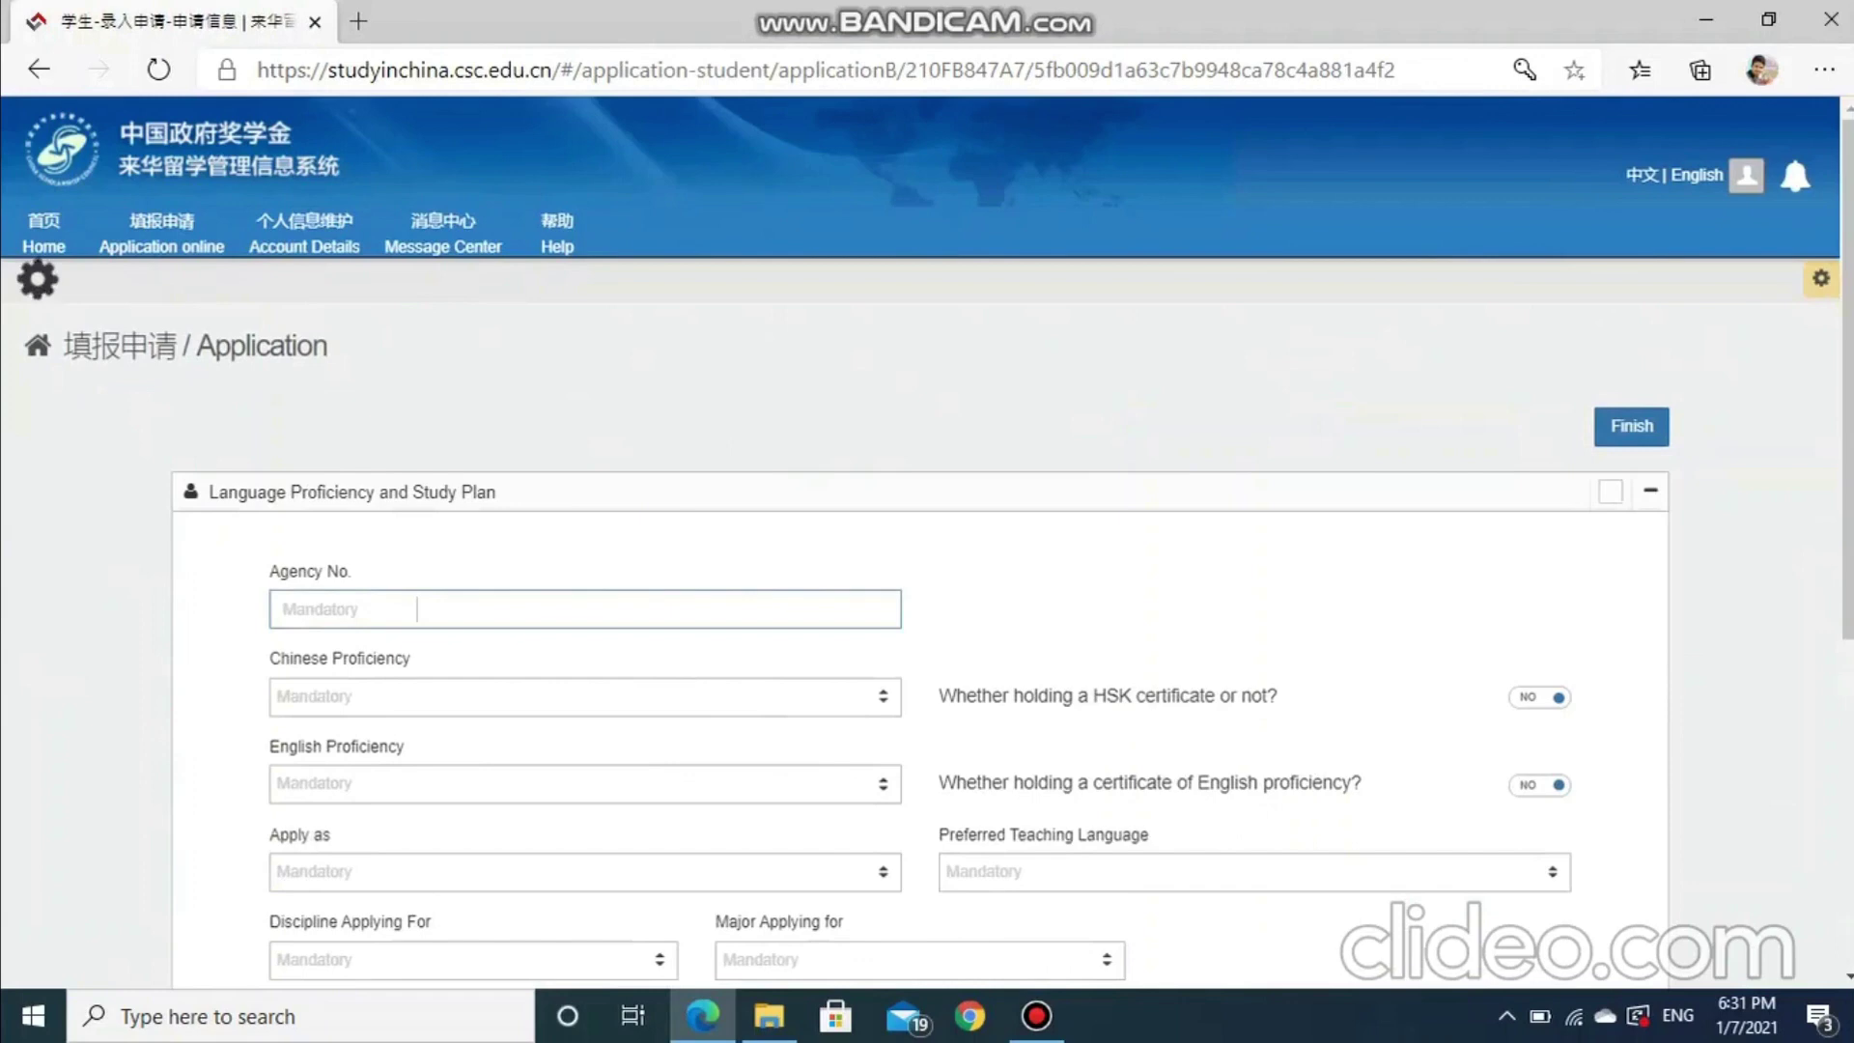
Focus the Agency No. field and open a new browser tab
left_click(416, 609)
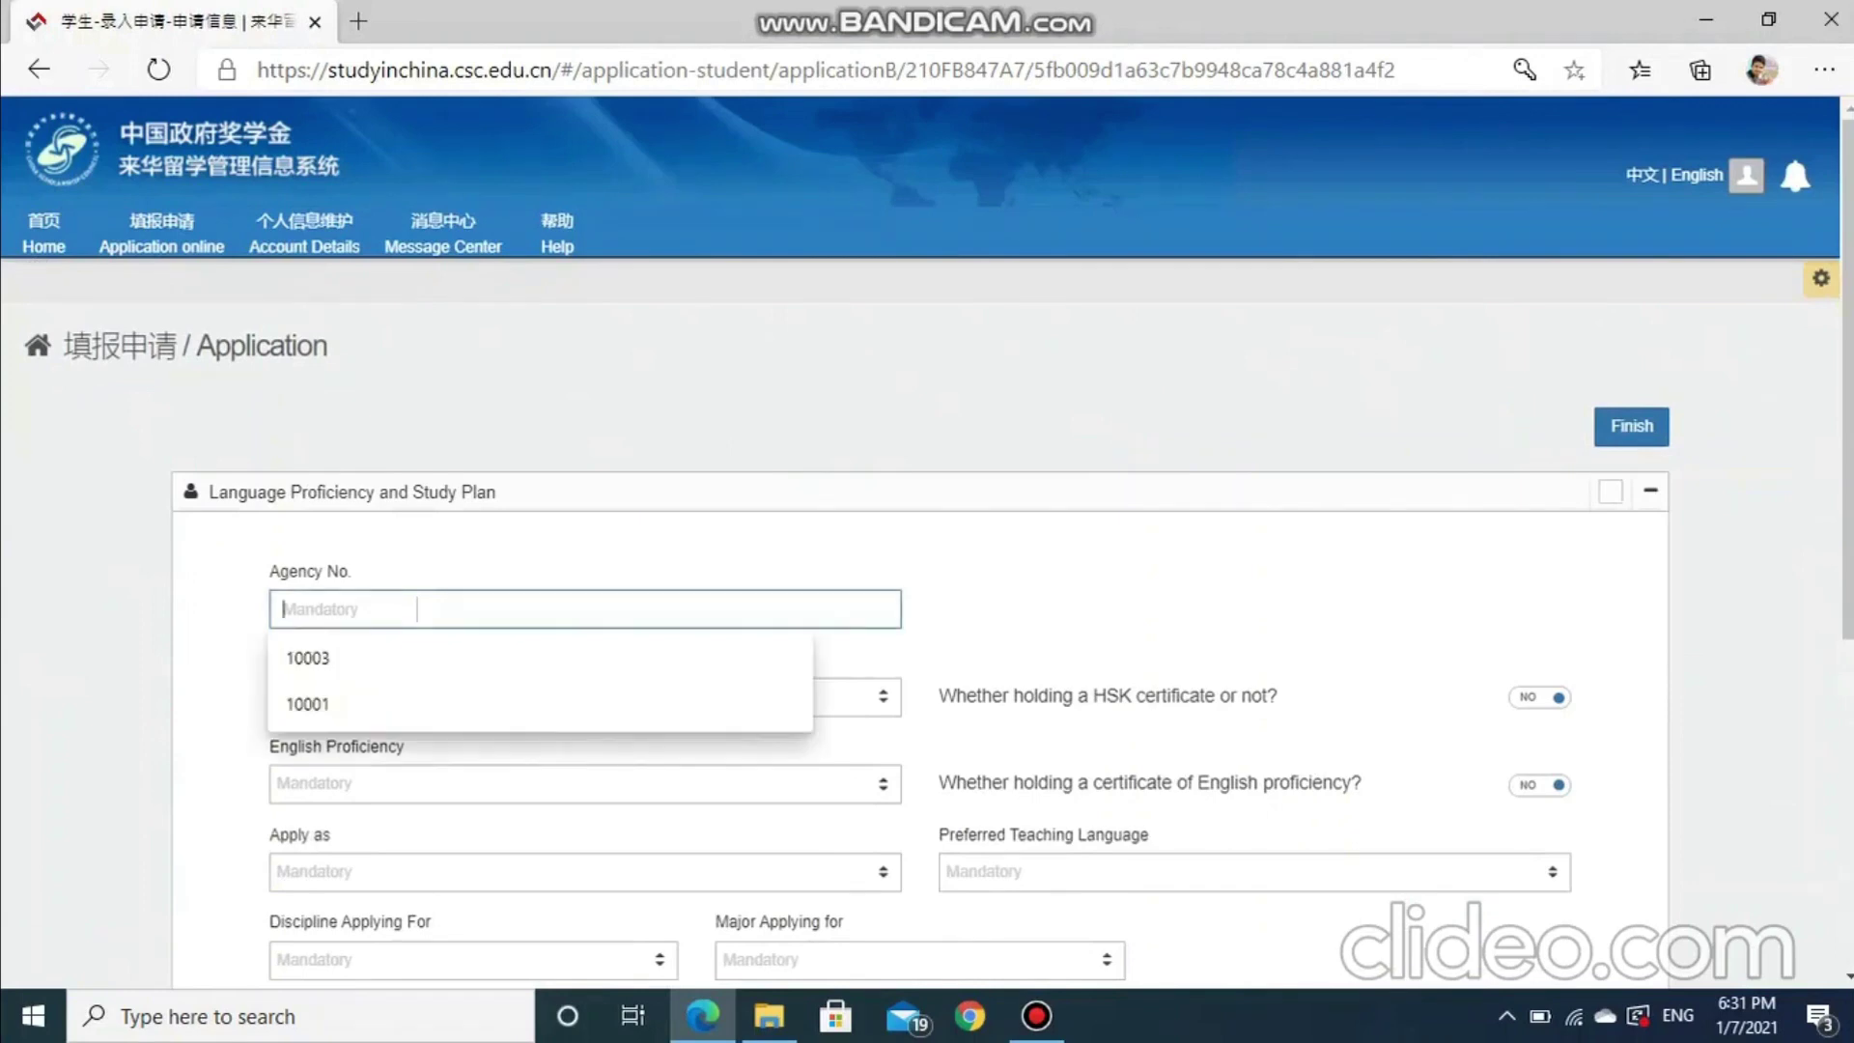
left_click_drag(269, 570, 351, 571)
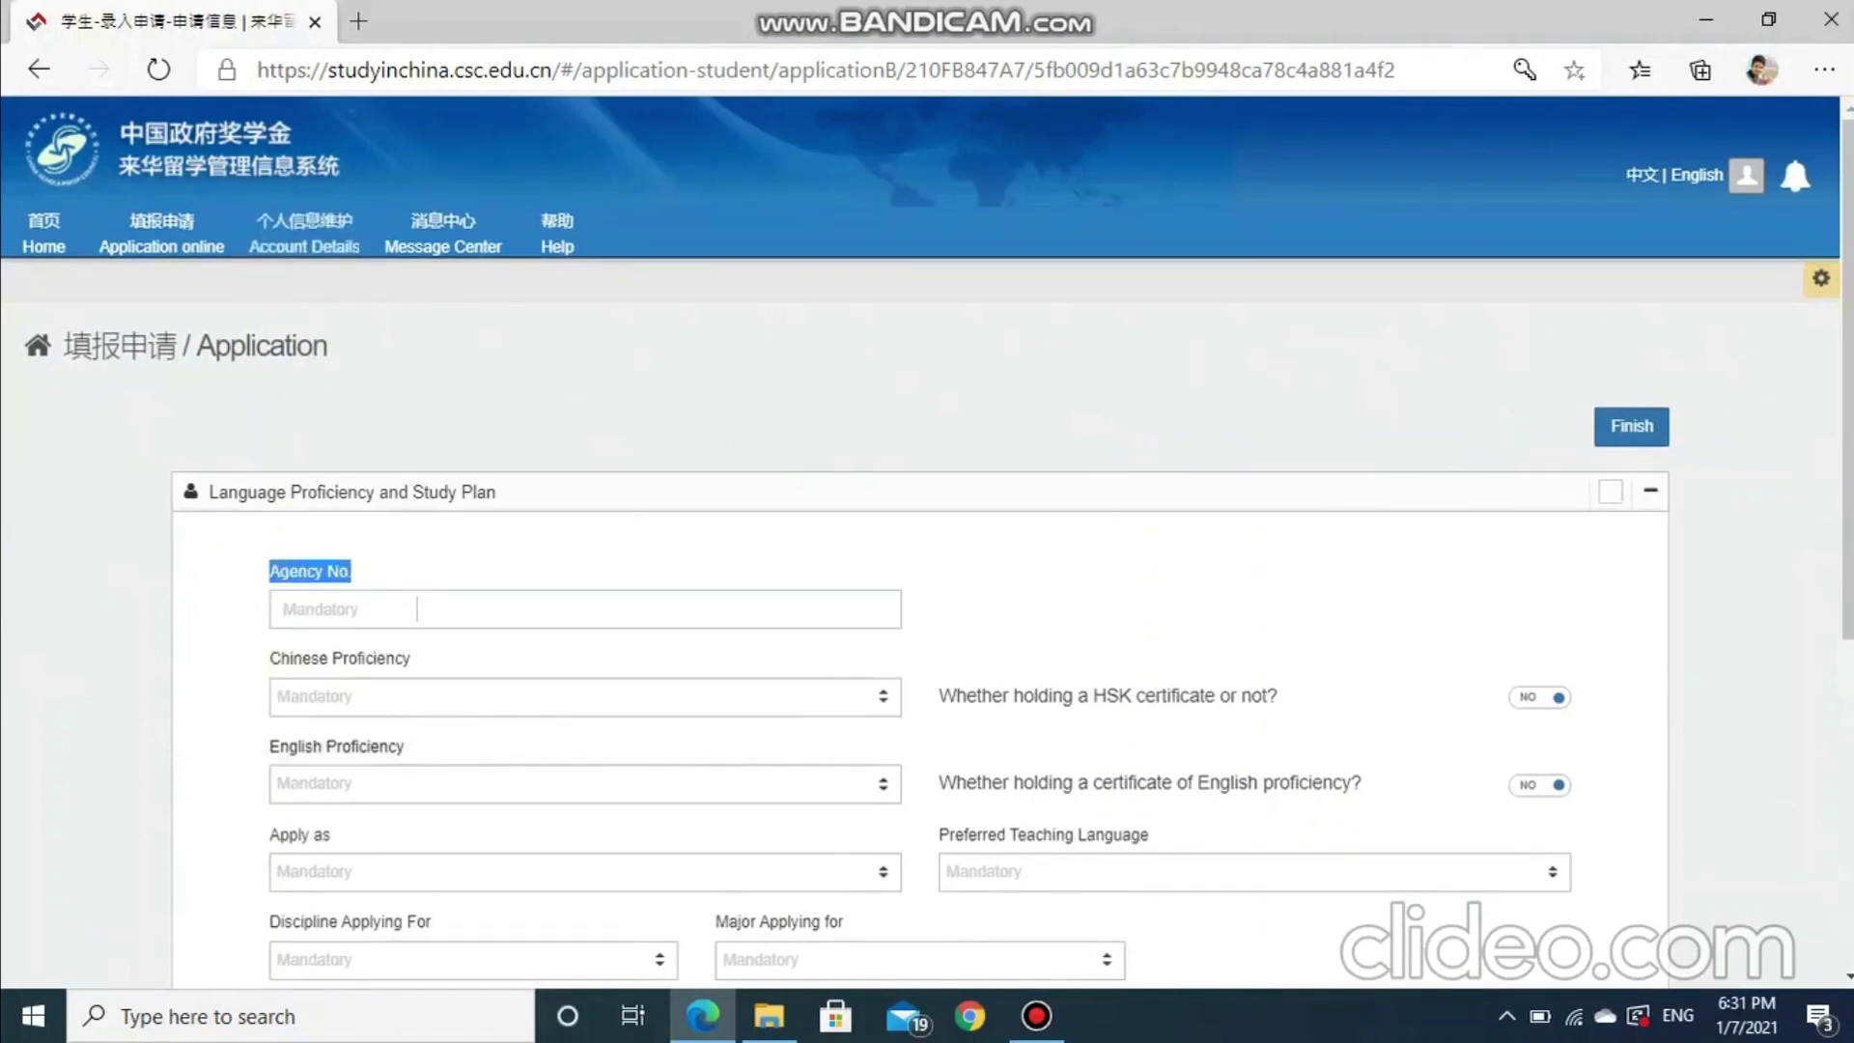
left_click(359, 21)
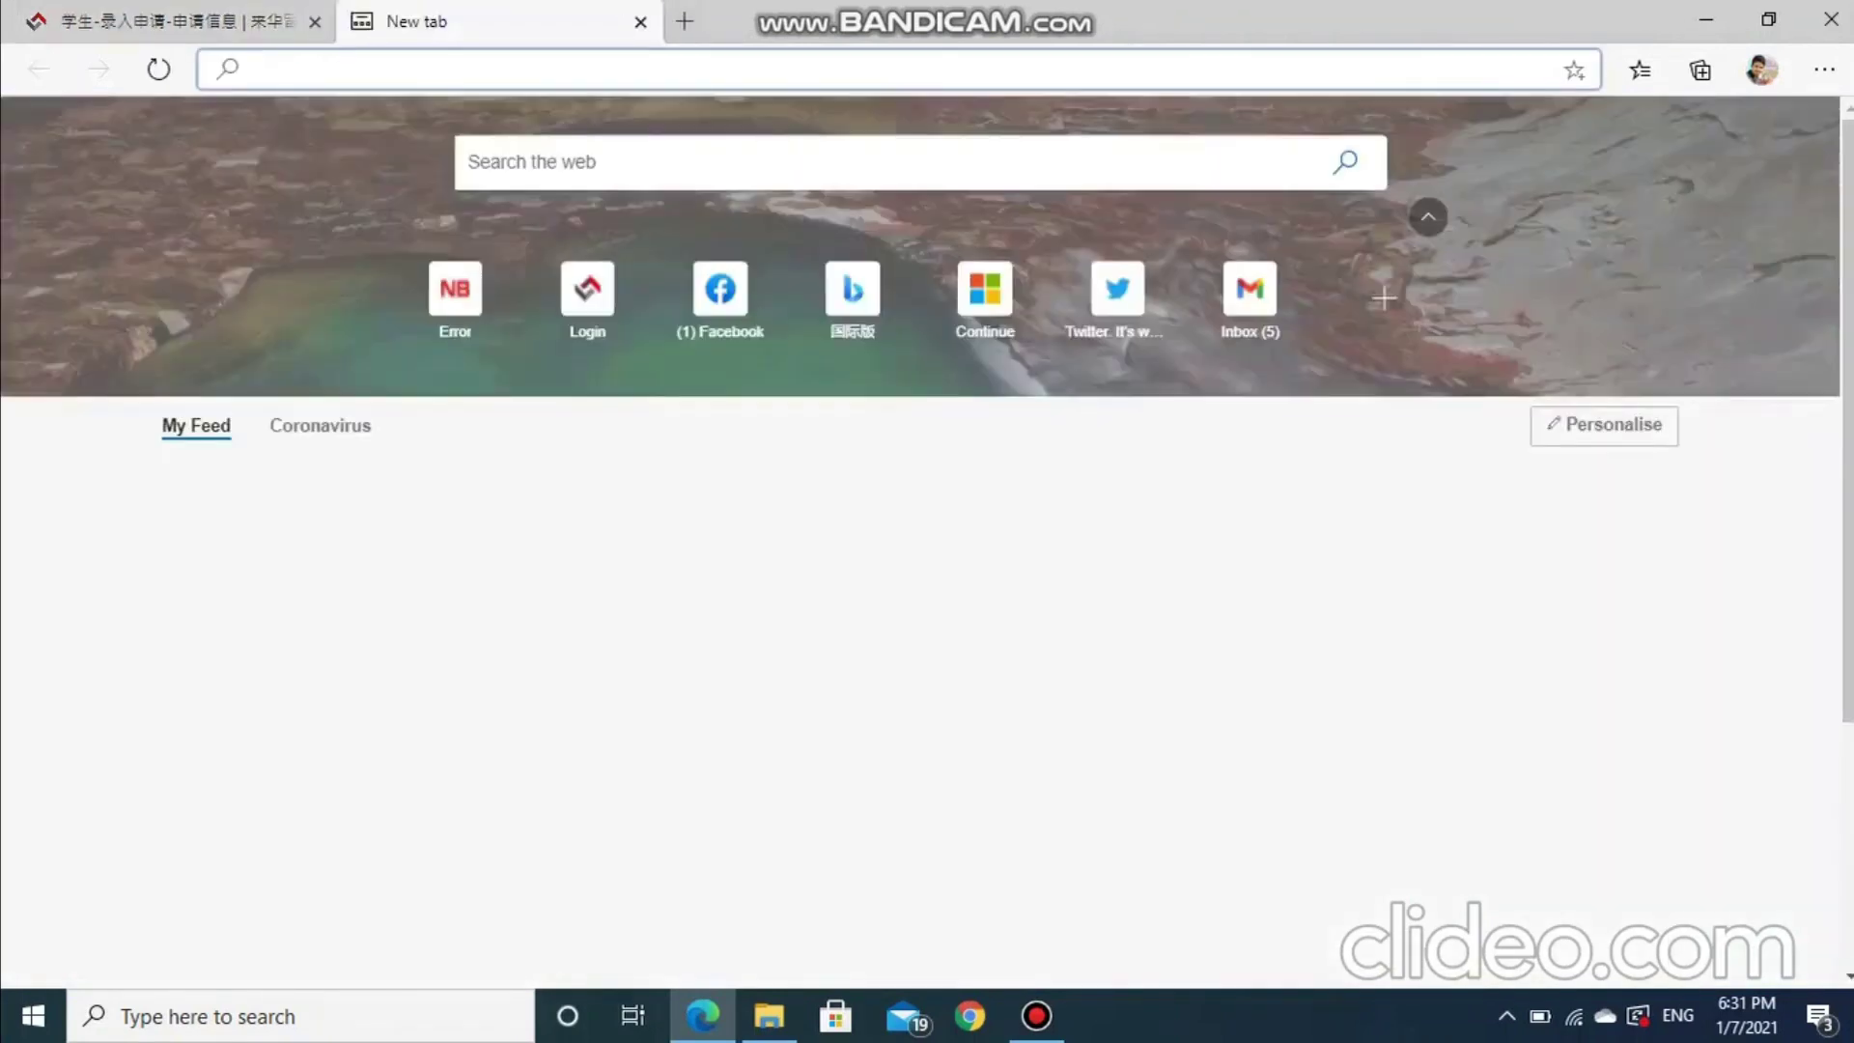
Find Fudan University's agency number, 10246, on CUCAS via Bing, then return to the form
type("bing.com")
key("Return")
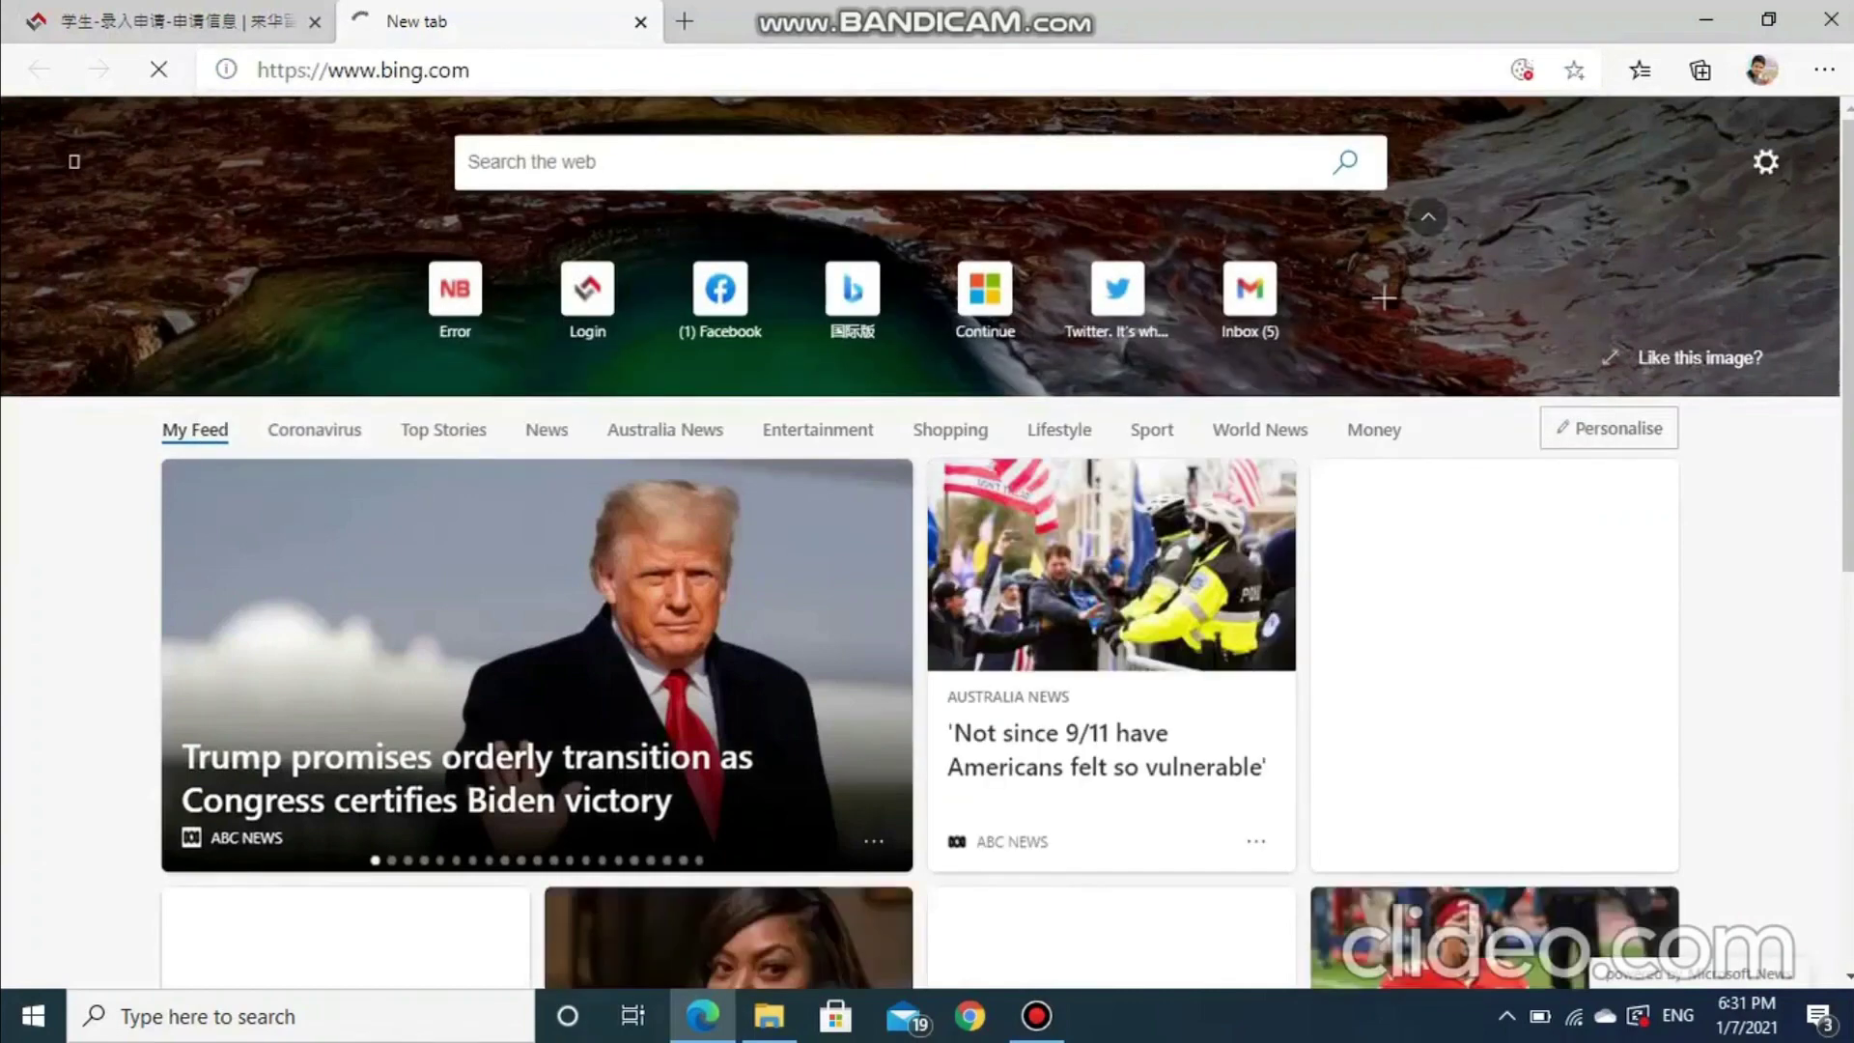
type("fu")
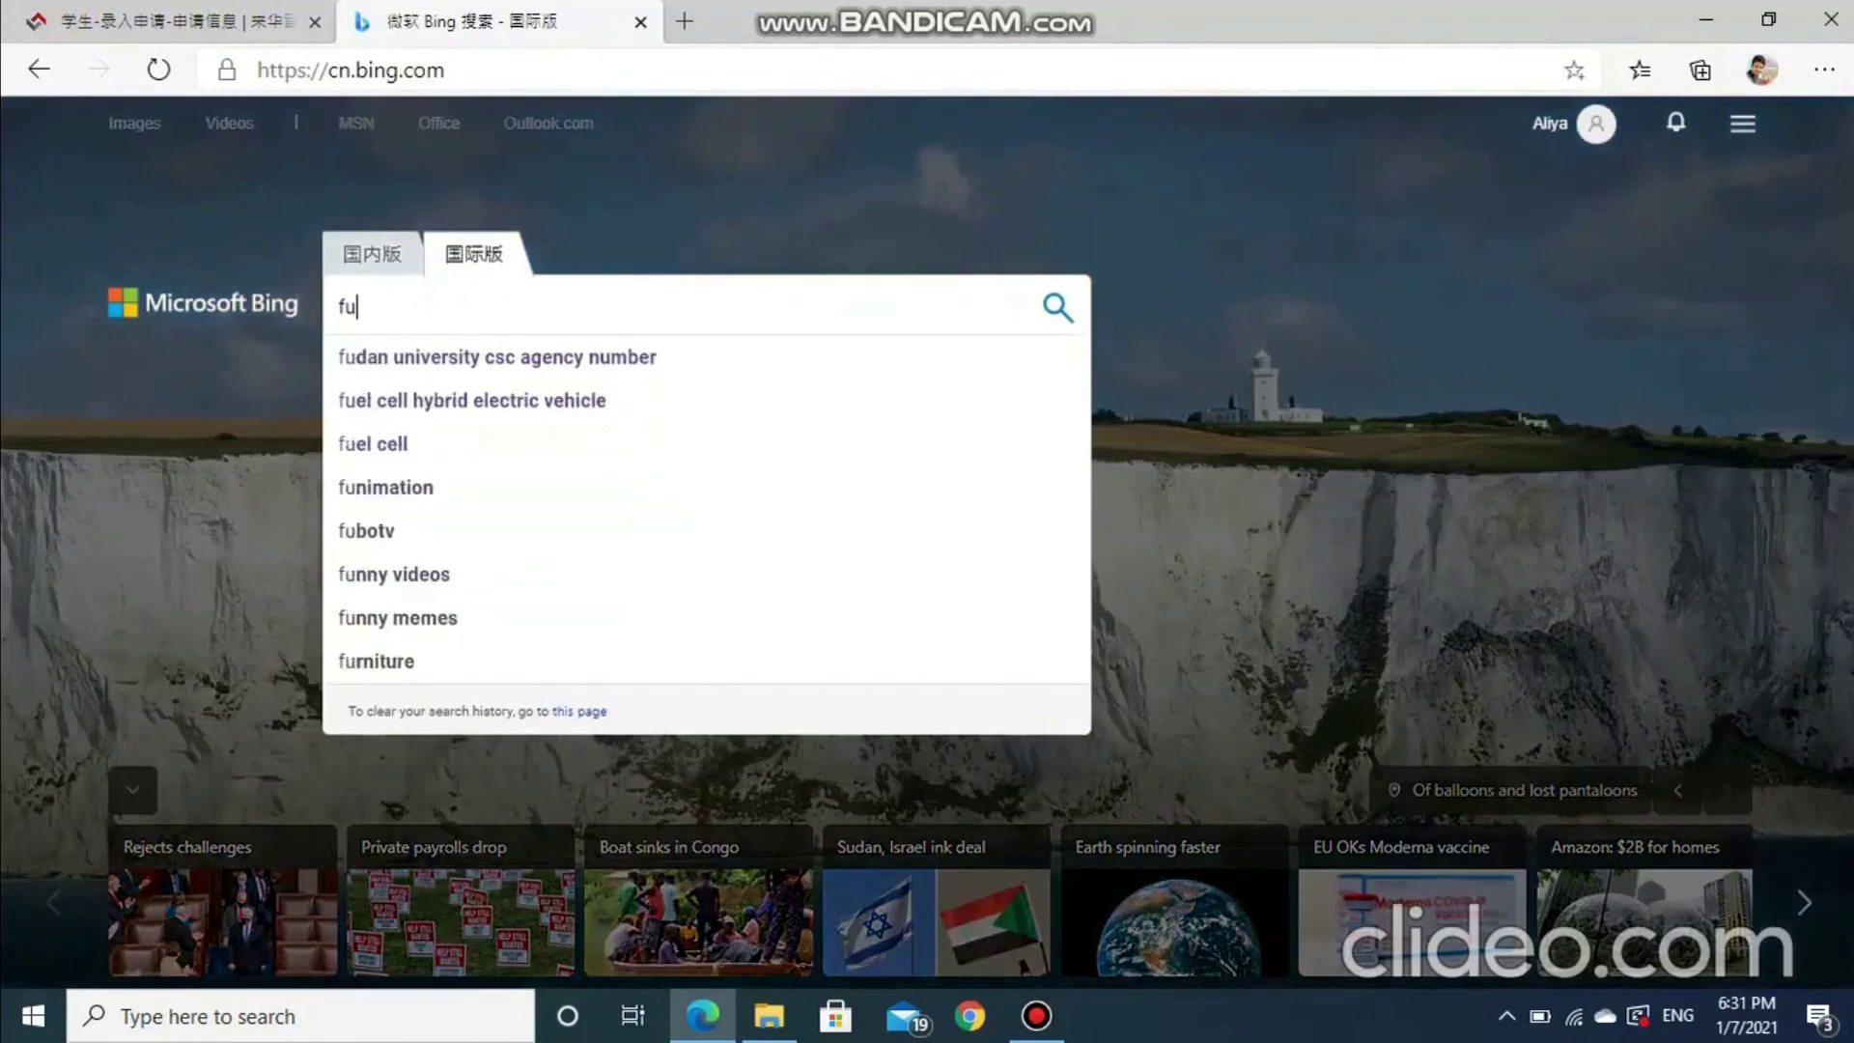
type("d")
key("Down")
key("Return")
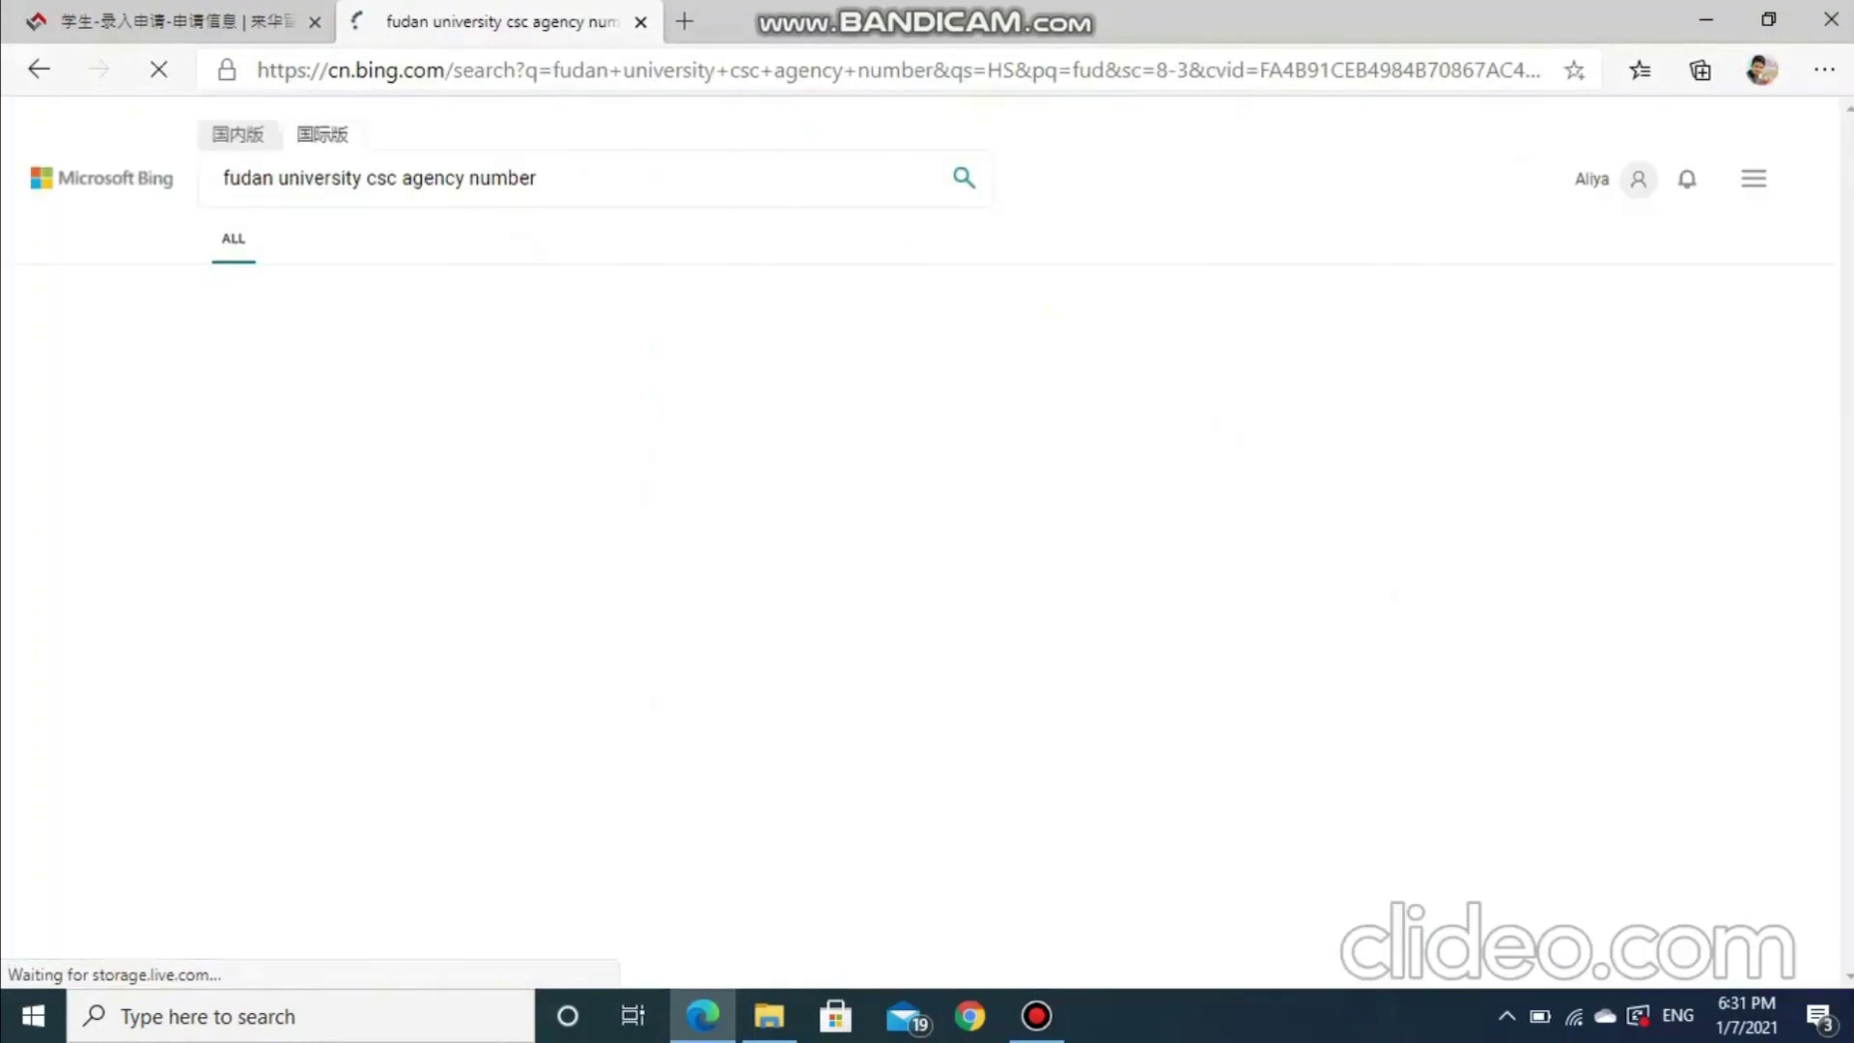
left_click(309, 340)
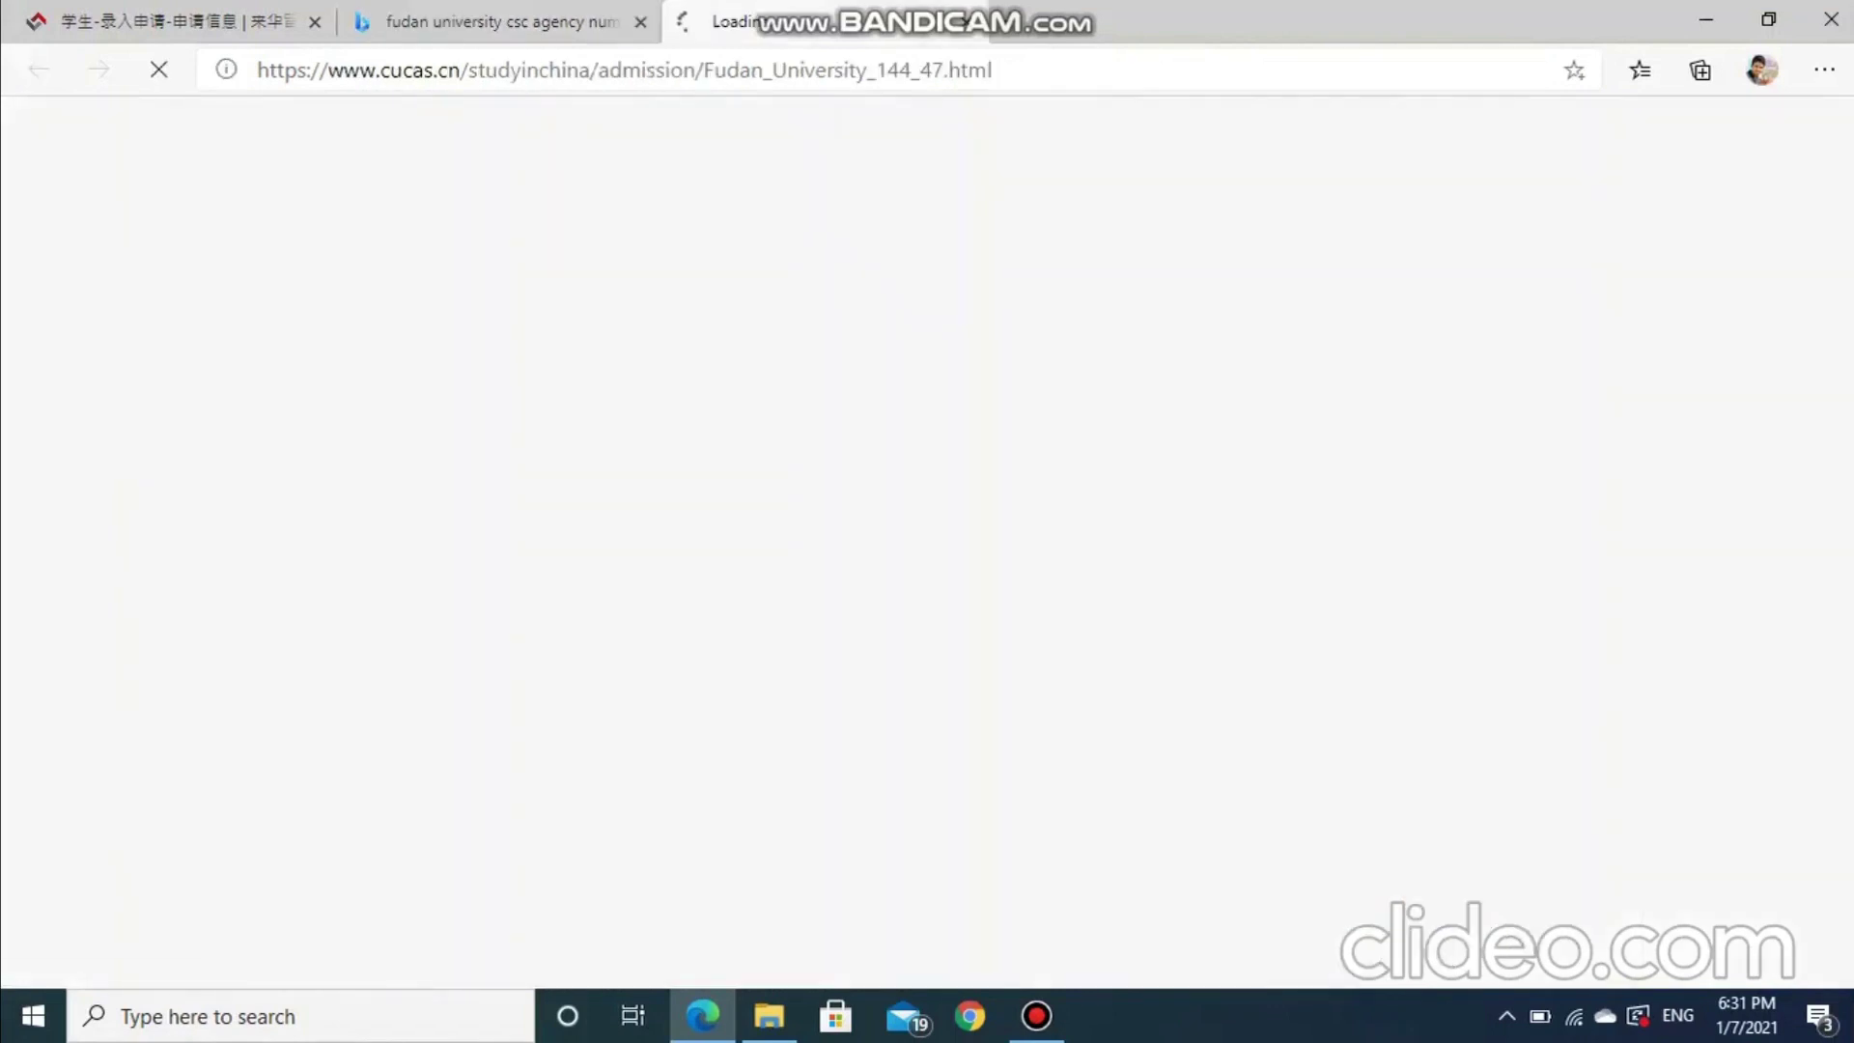
scroll(927, 541, "down", 5)
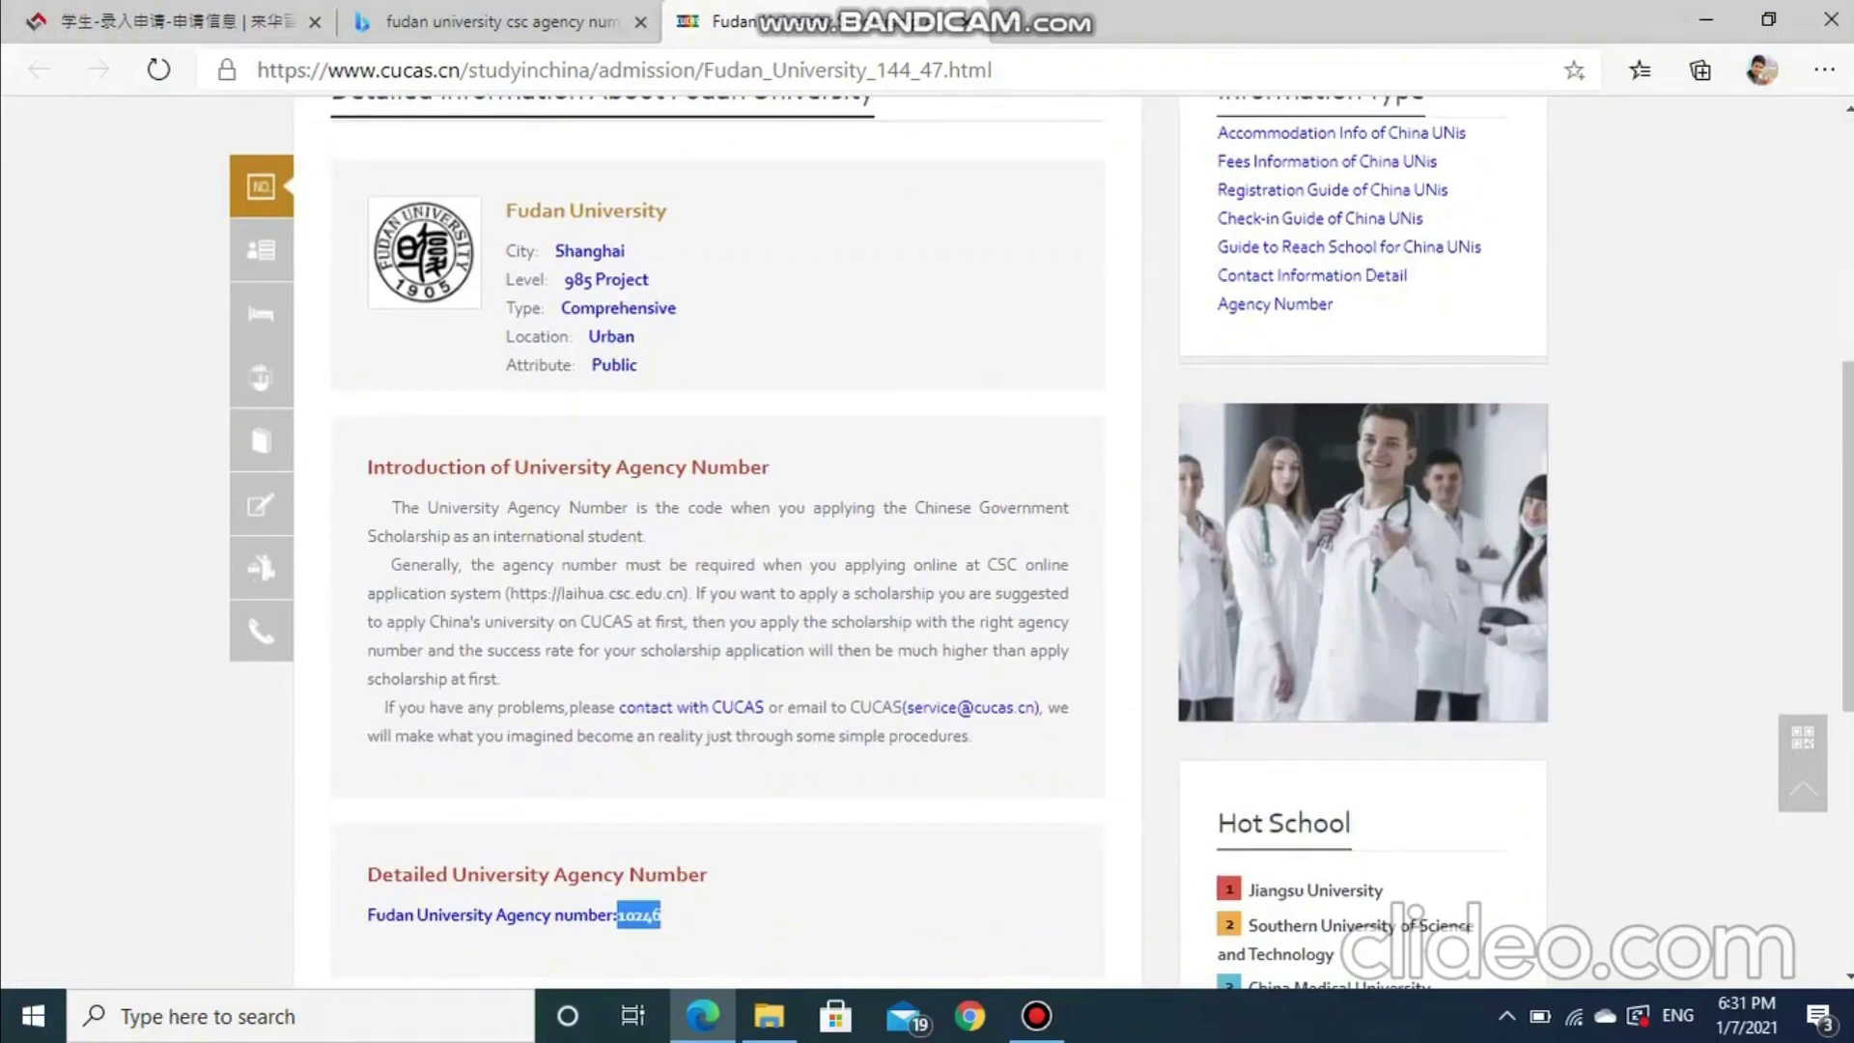
key("ctrl+1")
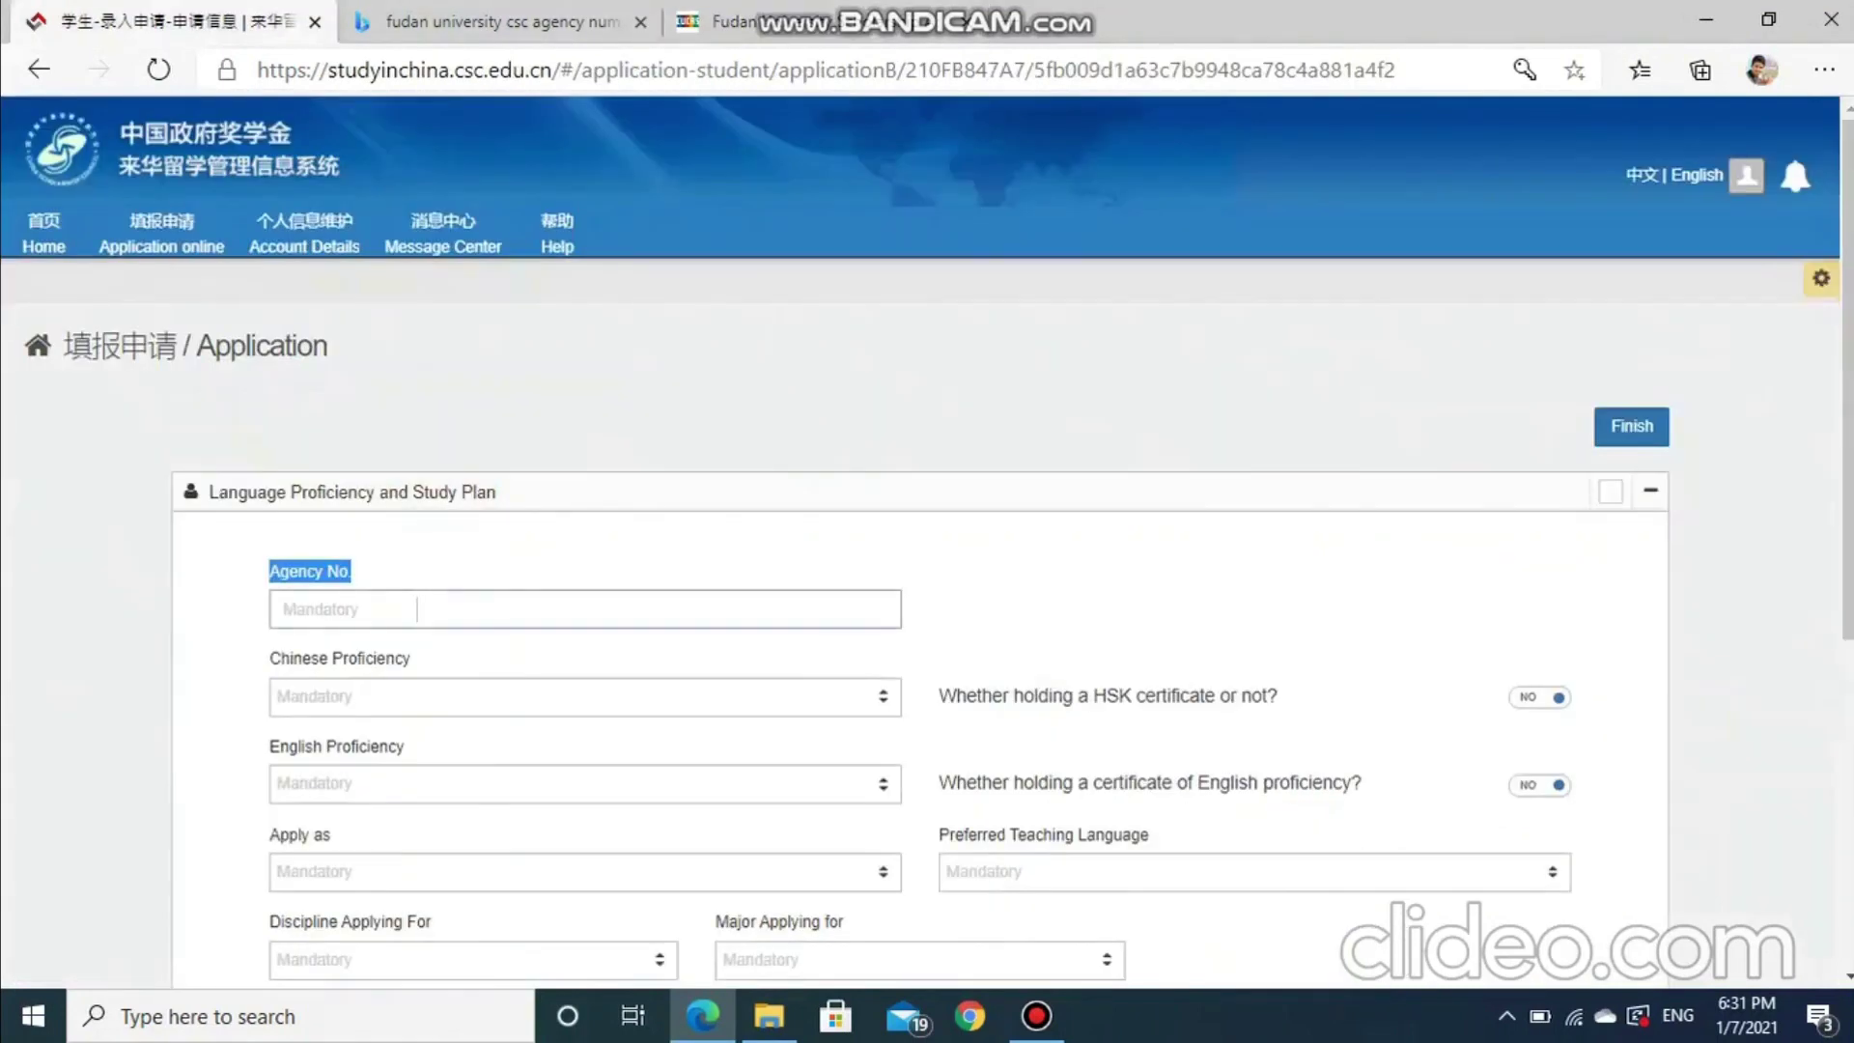
Enter Fudan's agency number 10246 and set Chinese proficiency to None
left_click(284, 609)
type("10246")
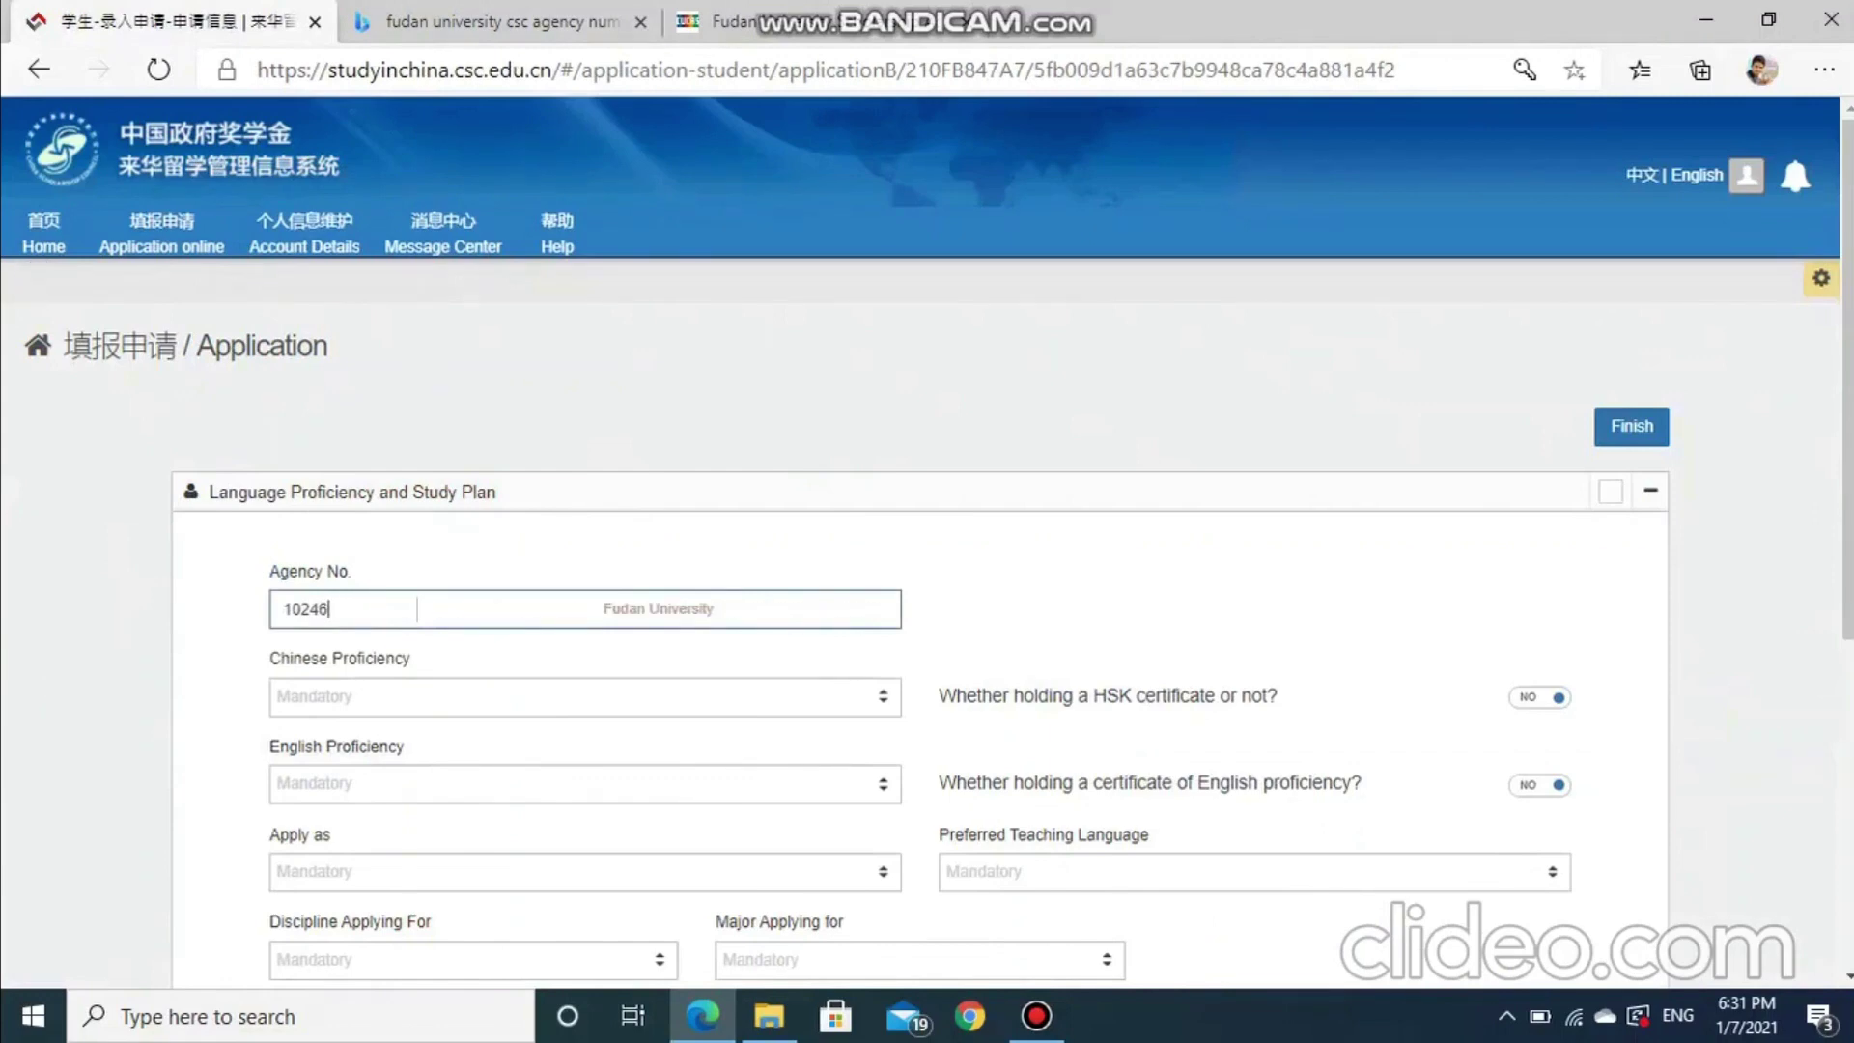
scroll(927, 541, "down", 2)
key("Tab")
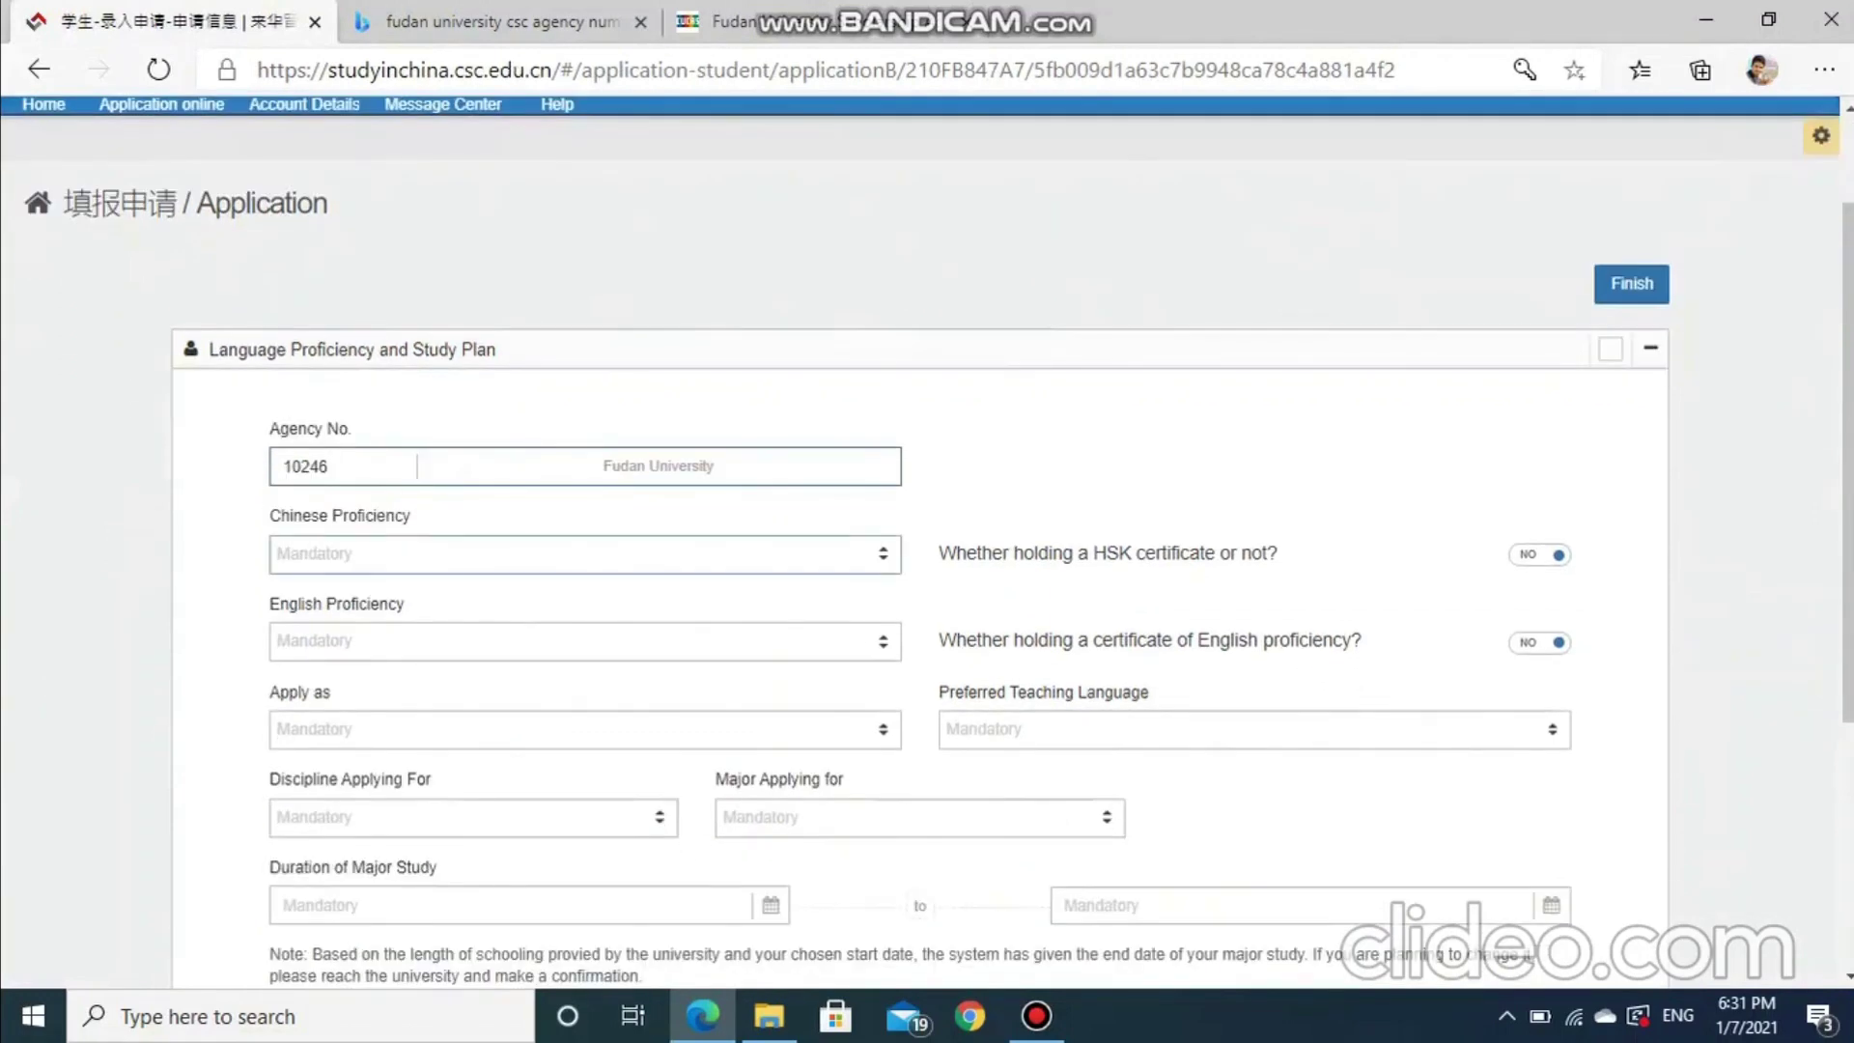
key("Down")
key("Down")
key("Return")
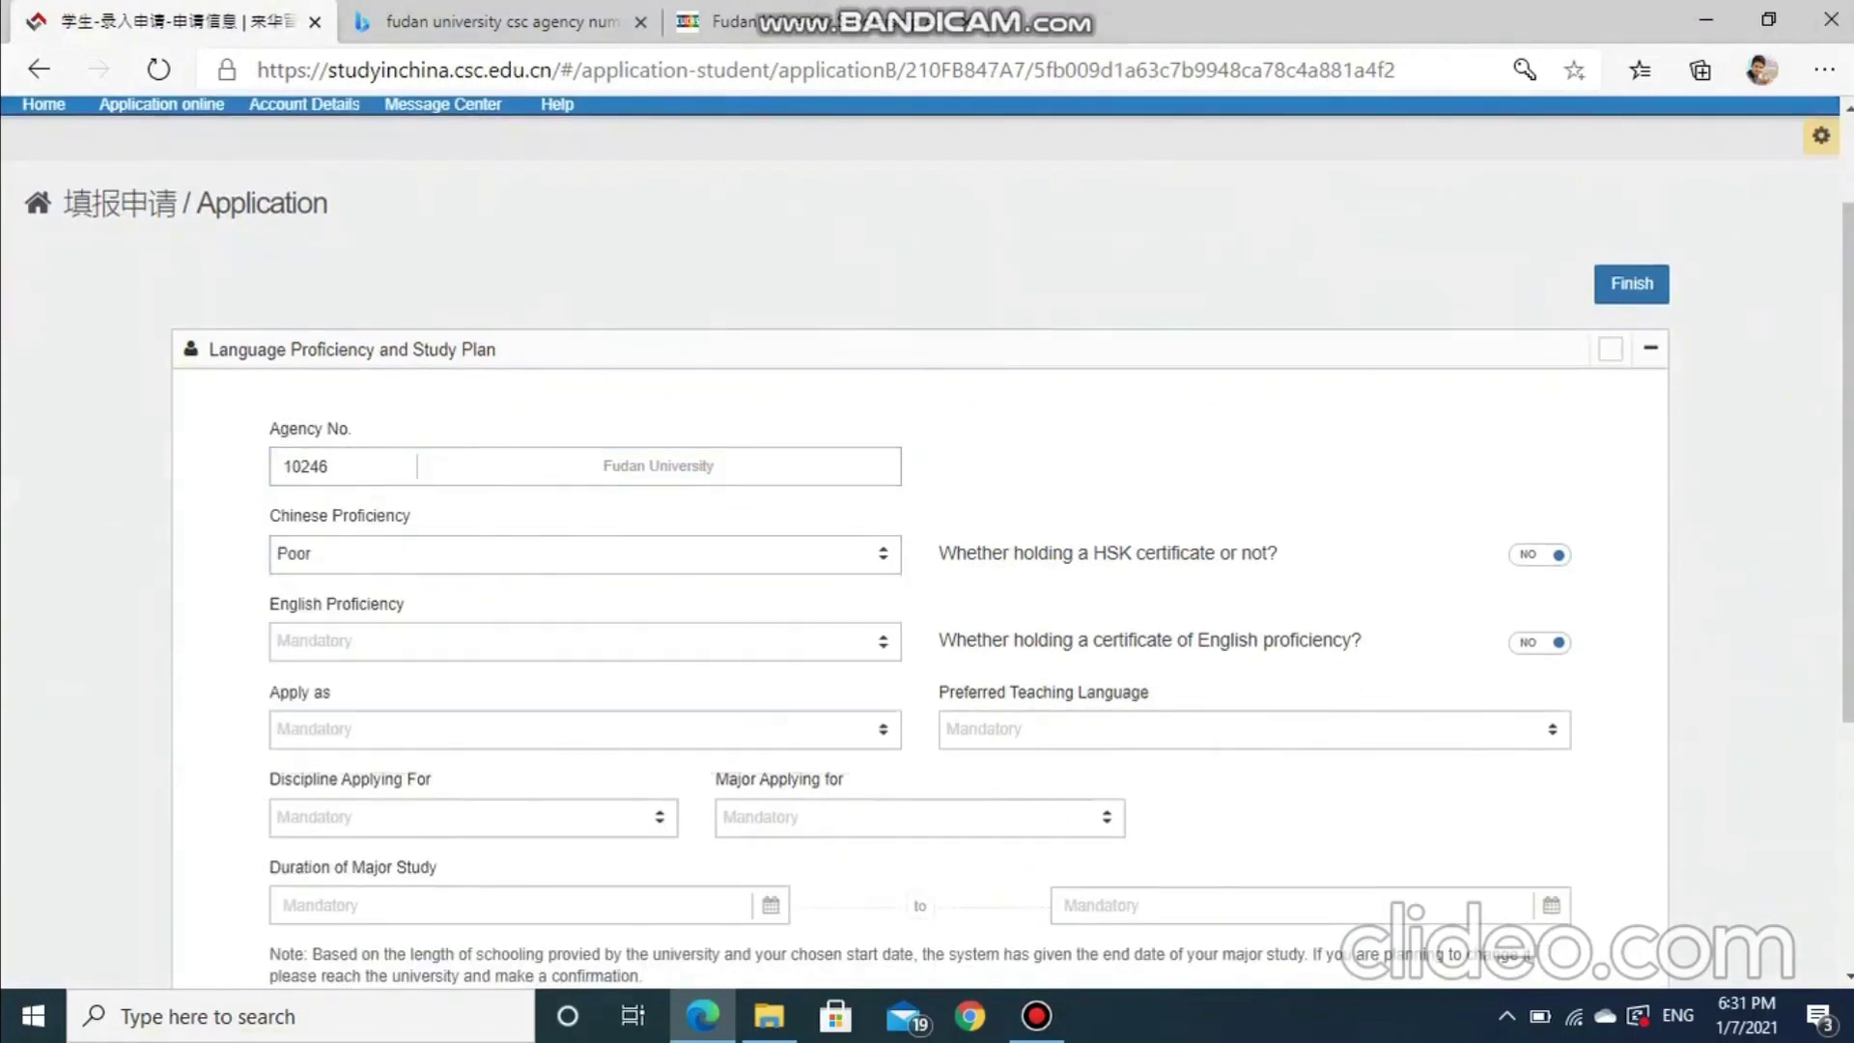
scroll(927, 541, "down", 1)
key("Down")
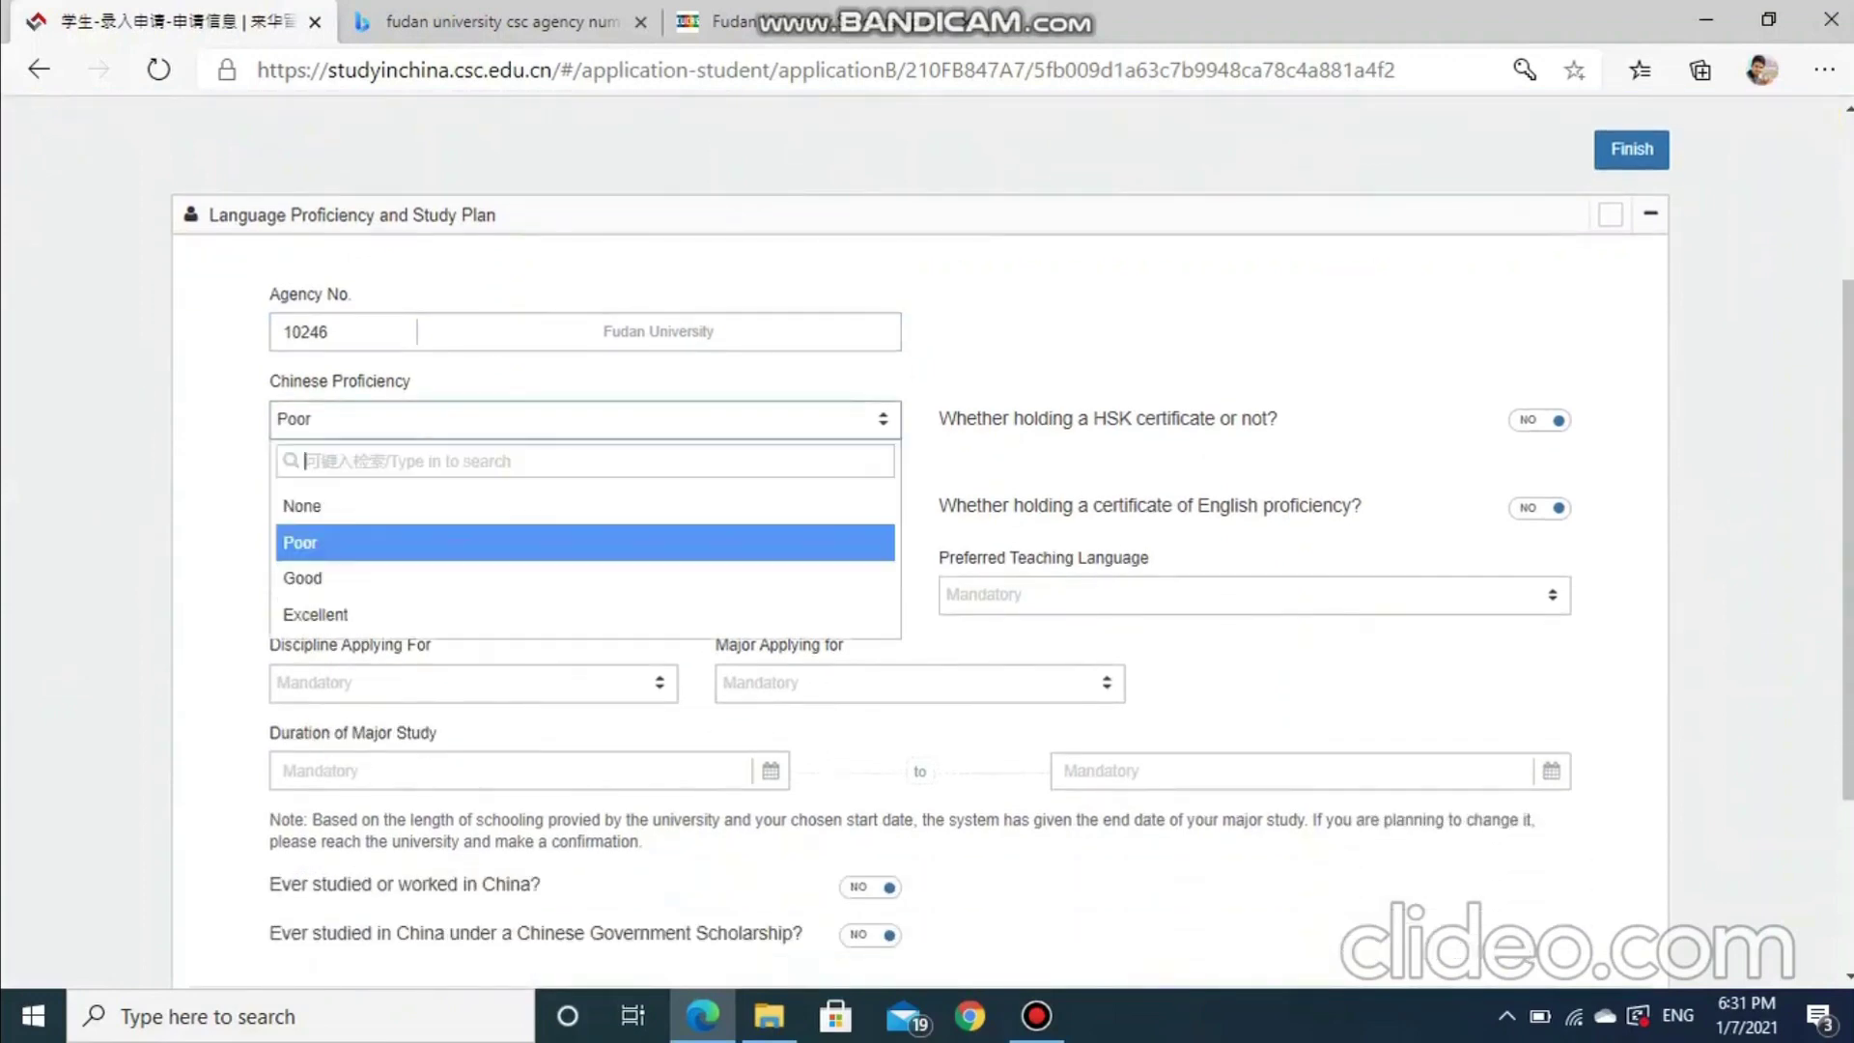
key("Up")
key("Return")
Set English proficiency to Excellent, apply as Master's Degree, with English as teaching language
key("Tab")
key("Down")
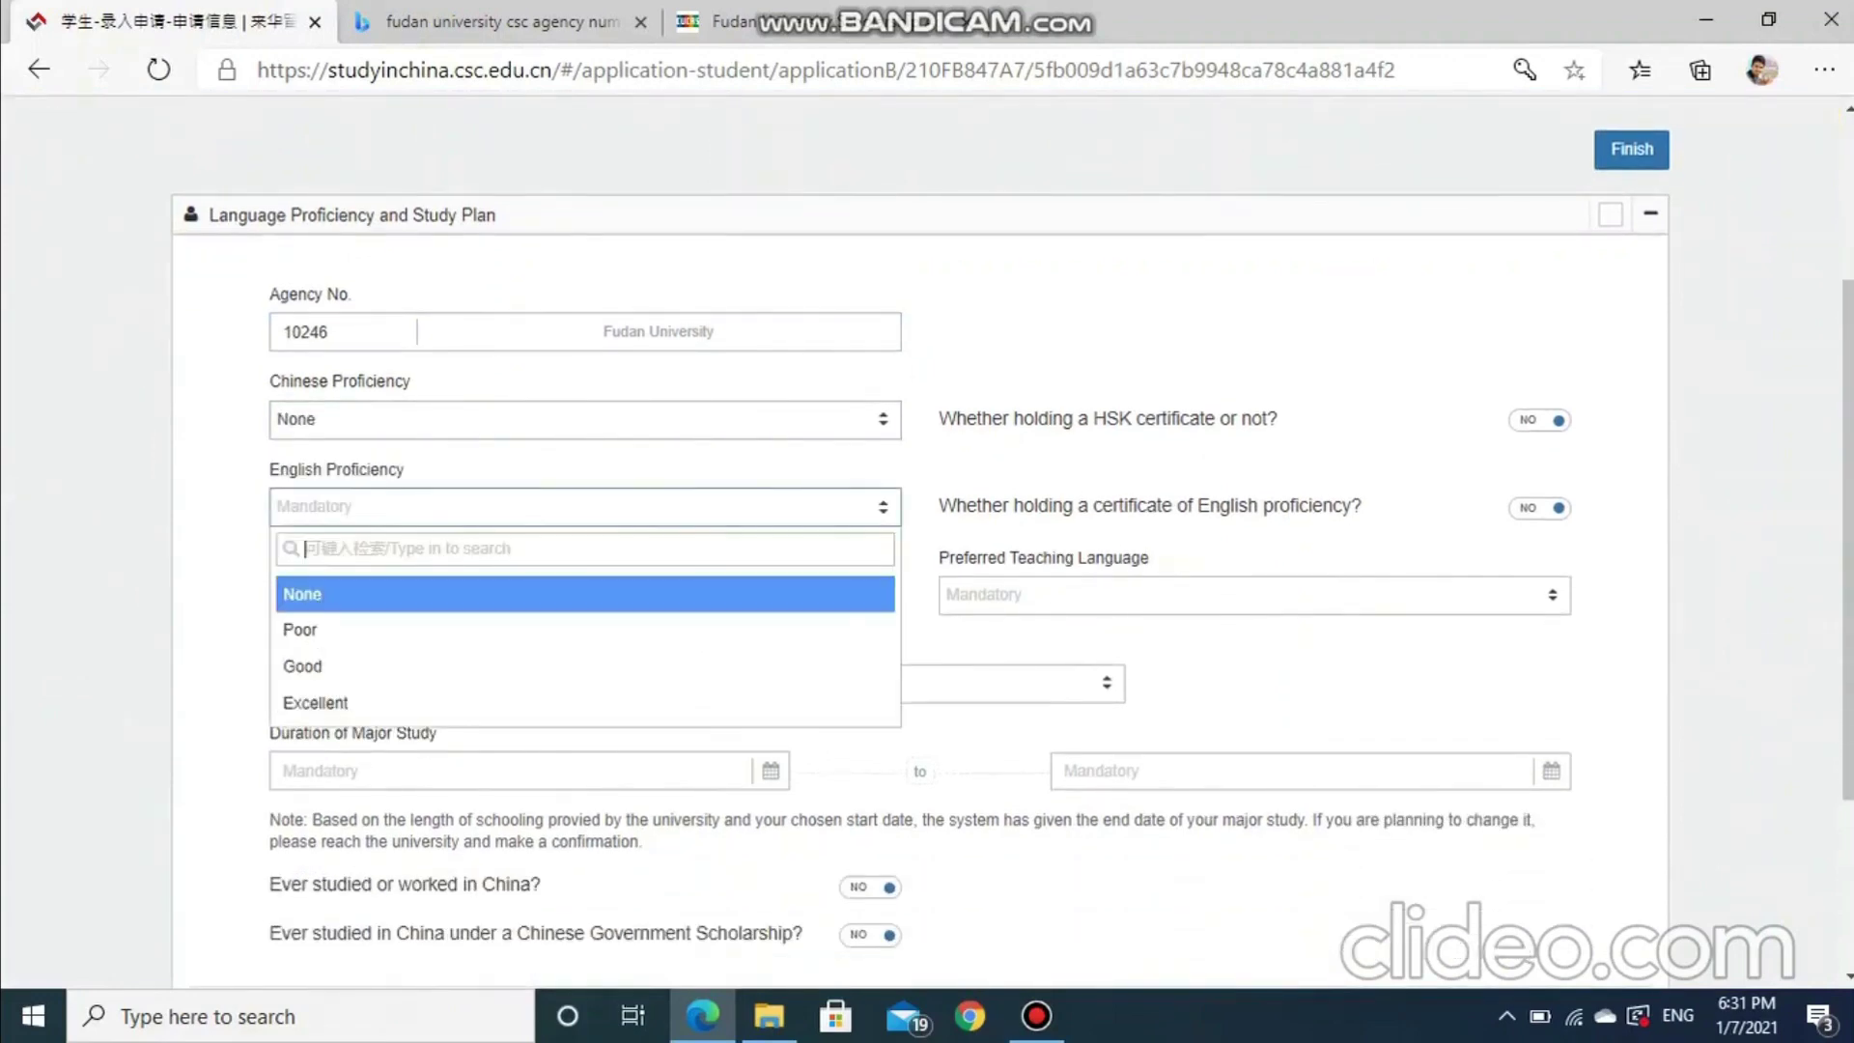
key("Down")
key("Down")
key("Down")
key("Return")
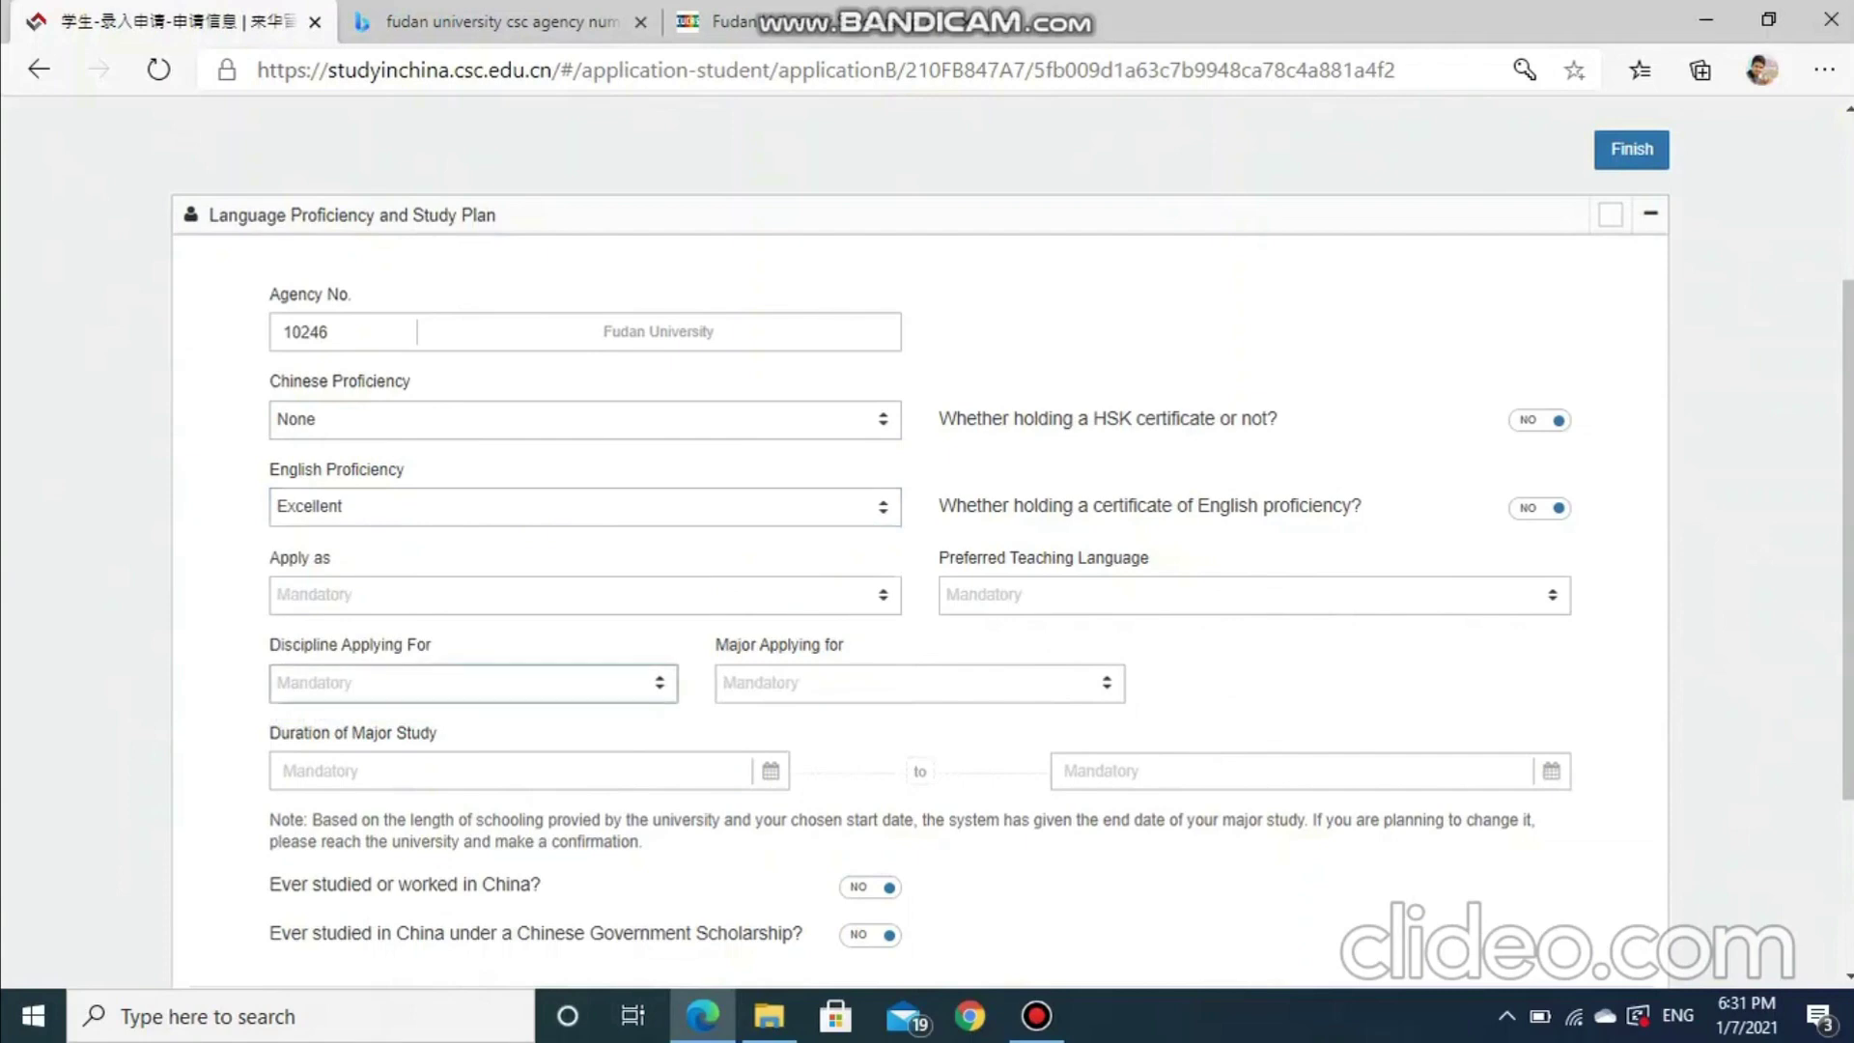
scroll(927, 540, "down", 1)
key("Tab")
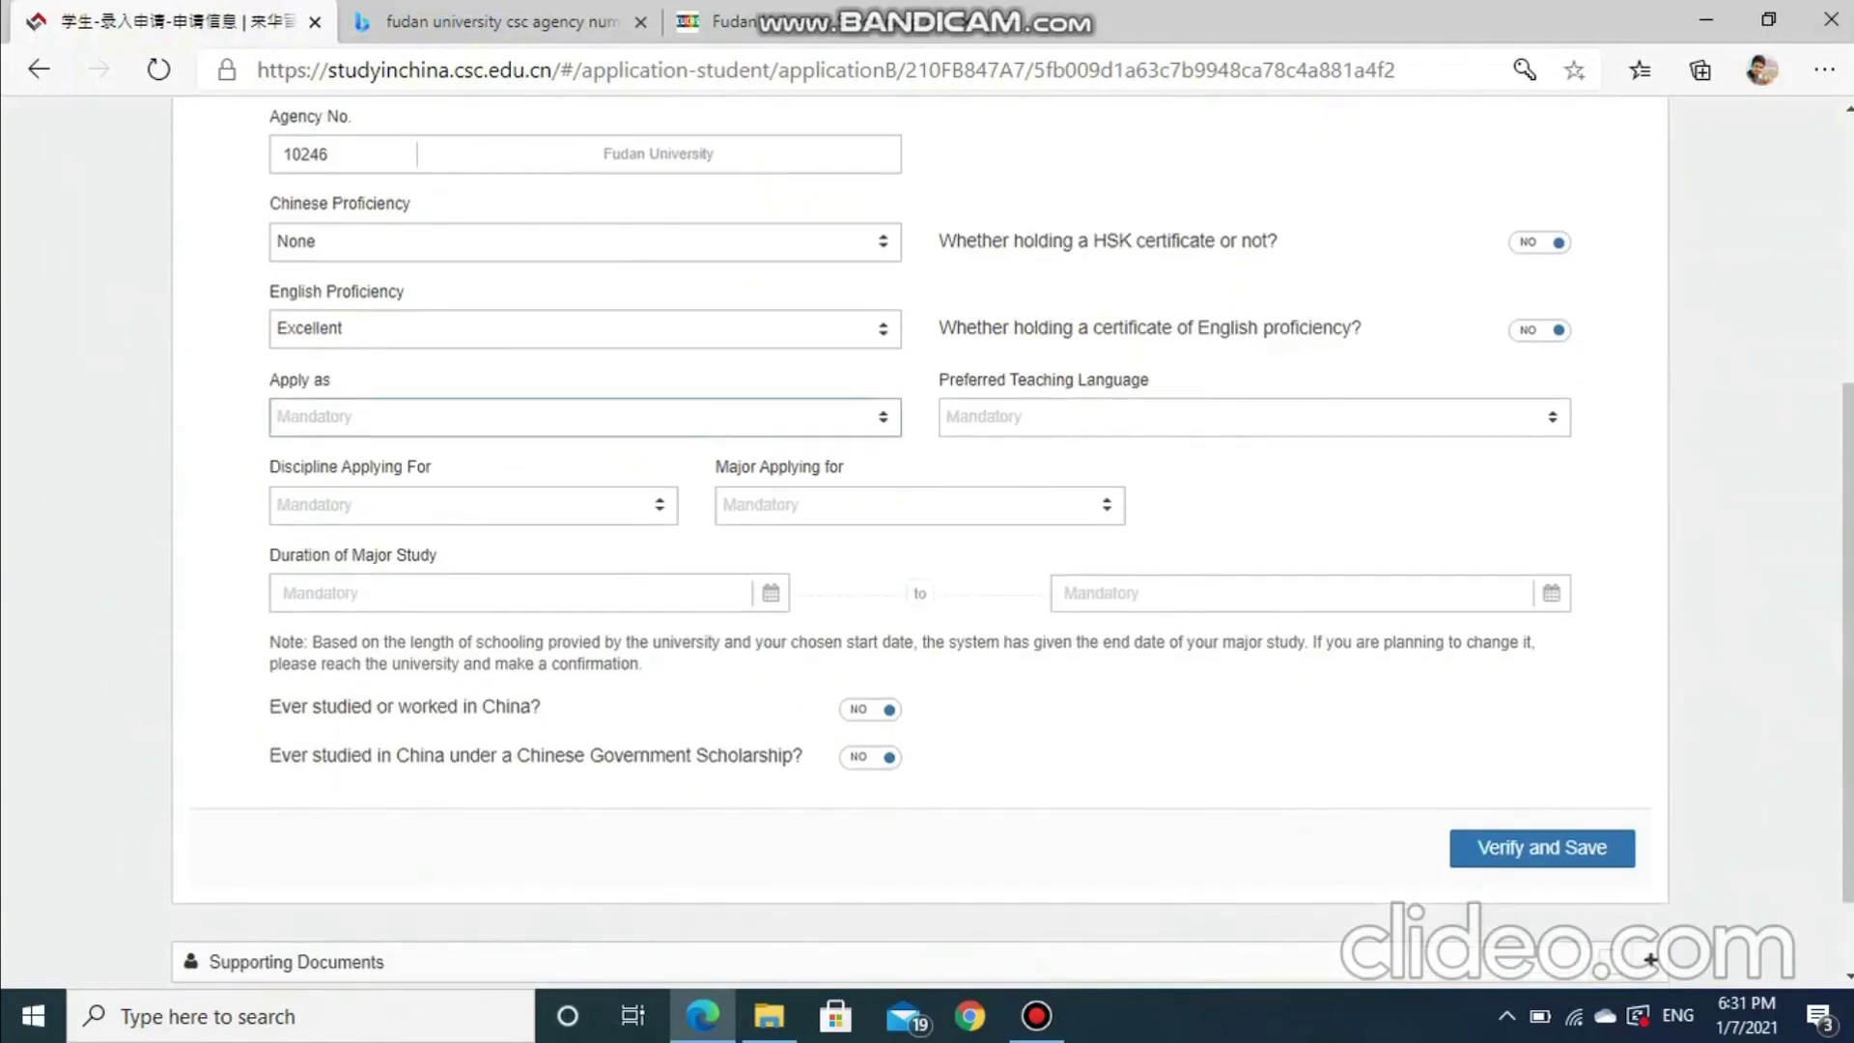
key("Down")
key("Down")
key("Return")
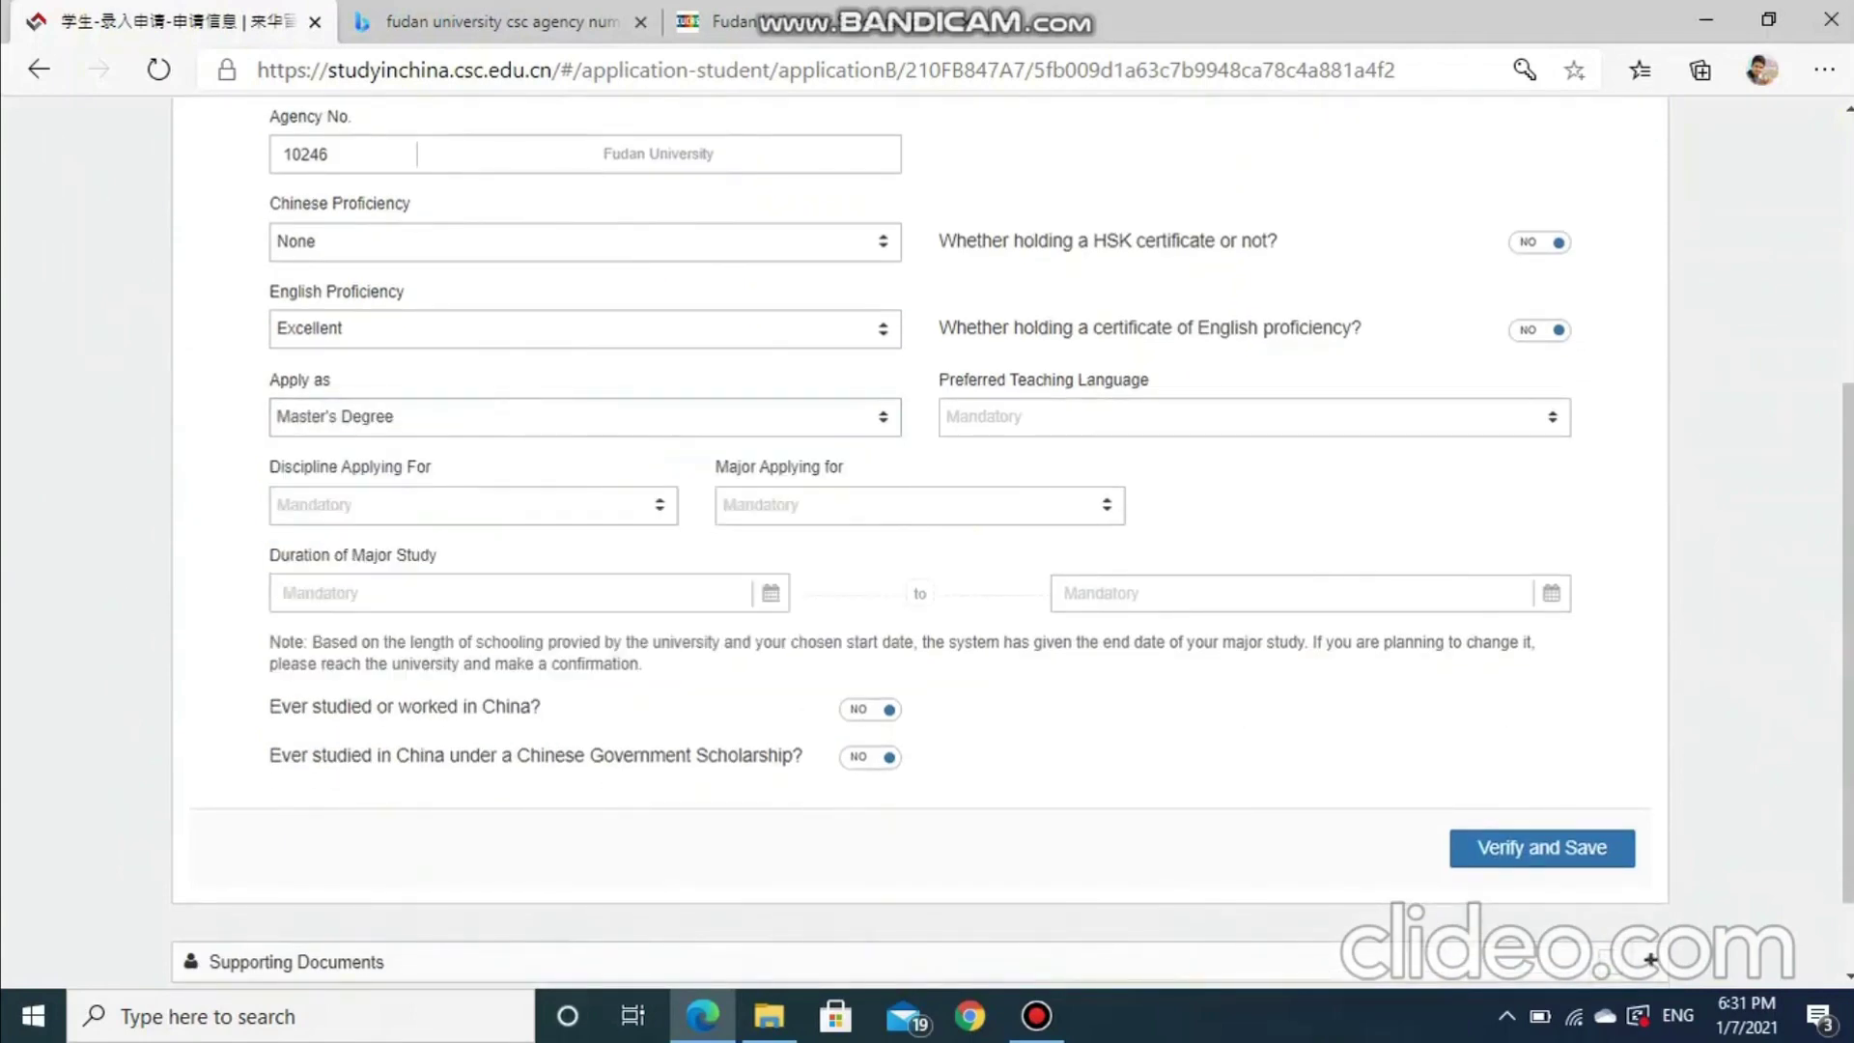
key("Tab")
key("Down")
key("Down")
key("Return")
Choose Management as the discipline and Public Policy as the major
key("Down")
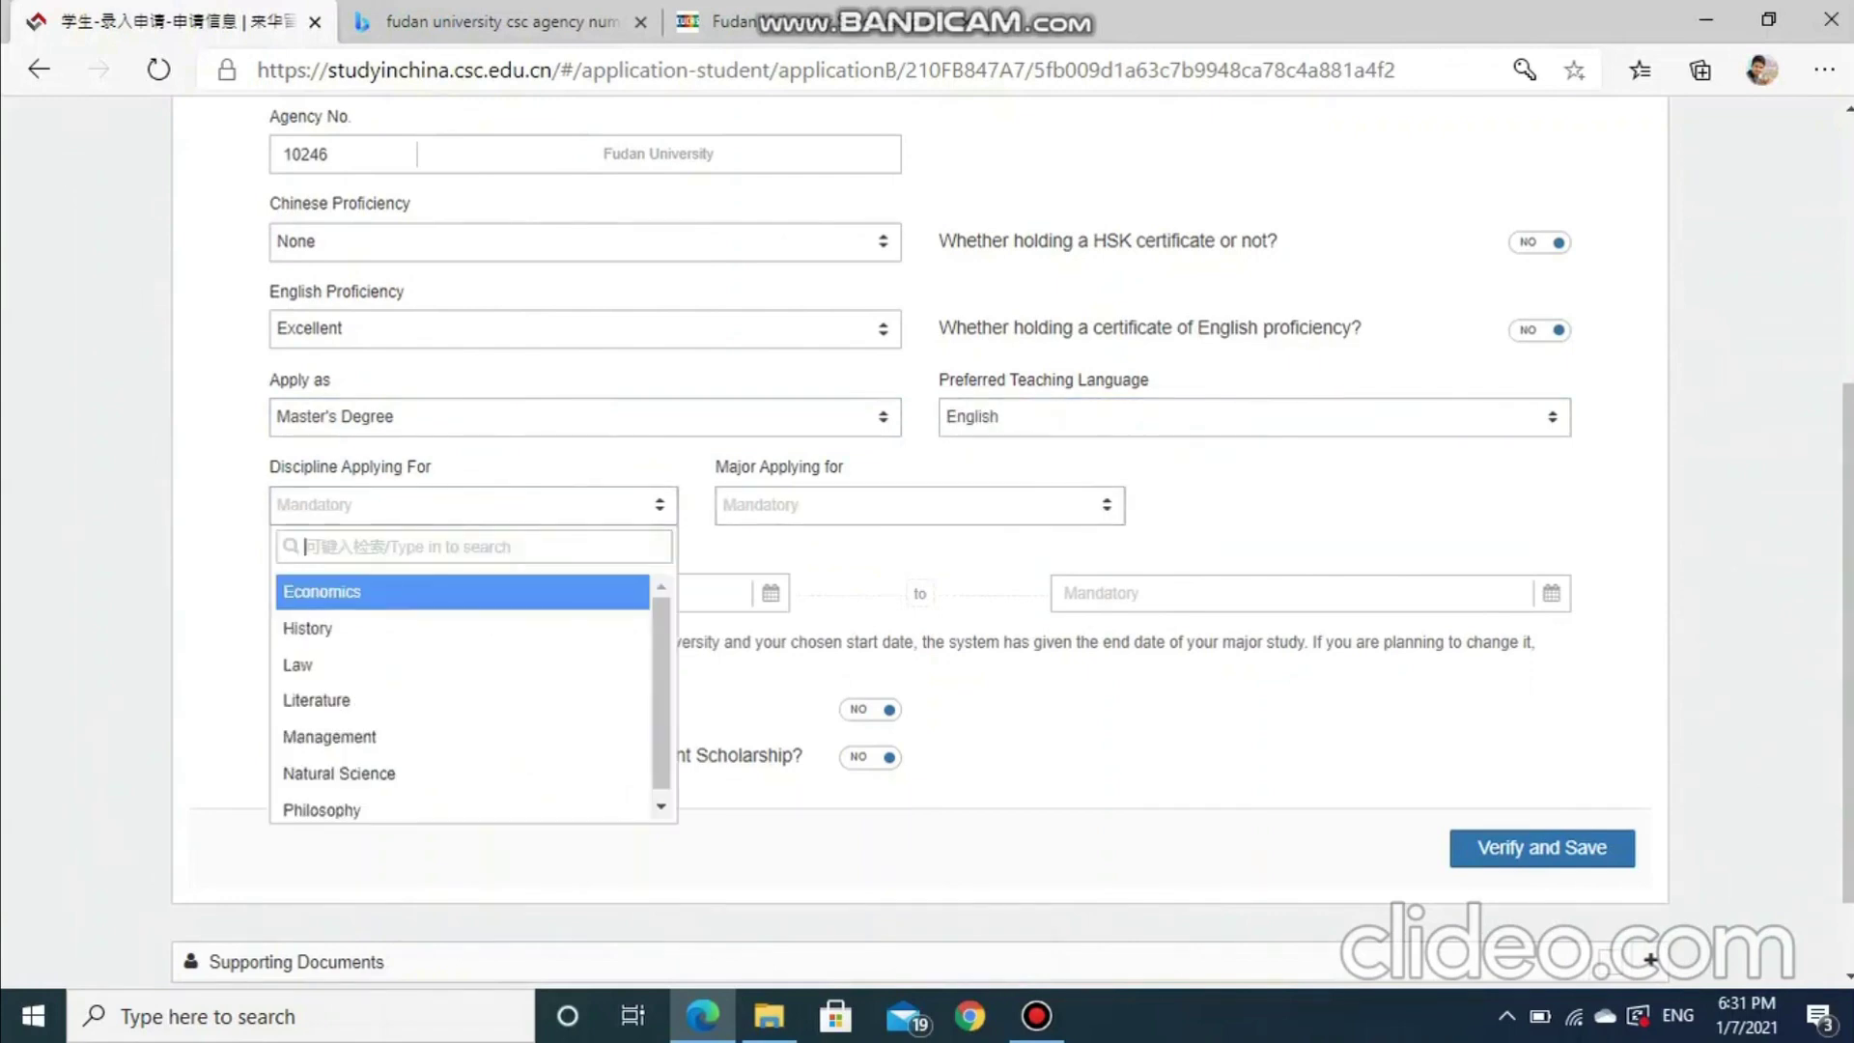
key("Down")
key("Down")
key("Down")
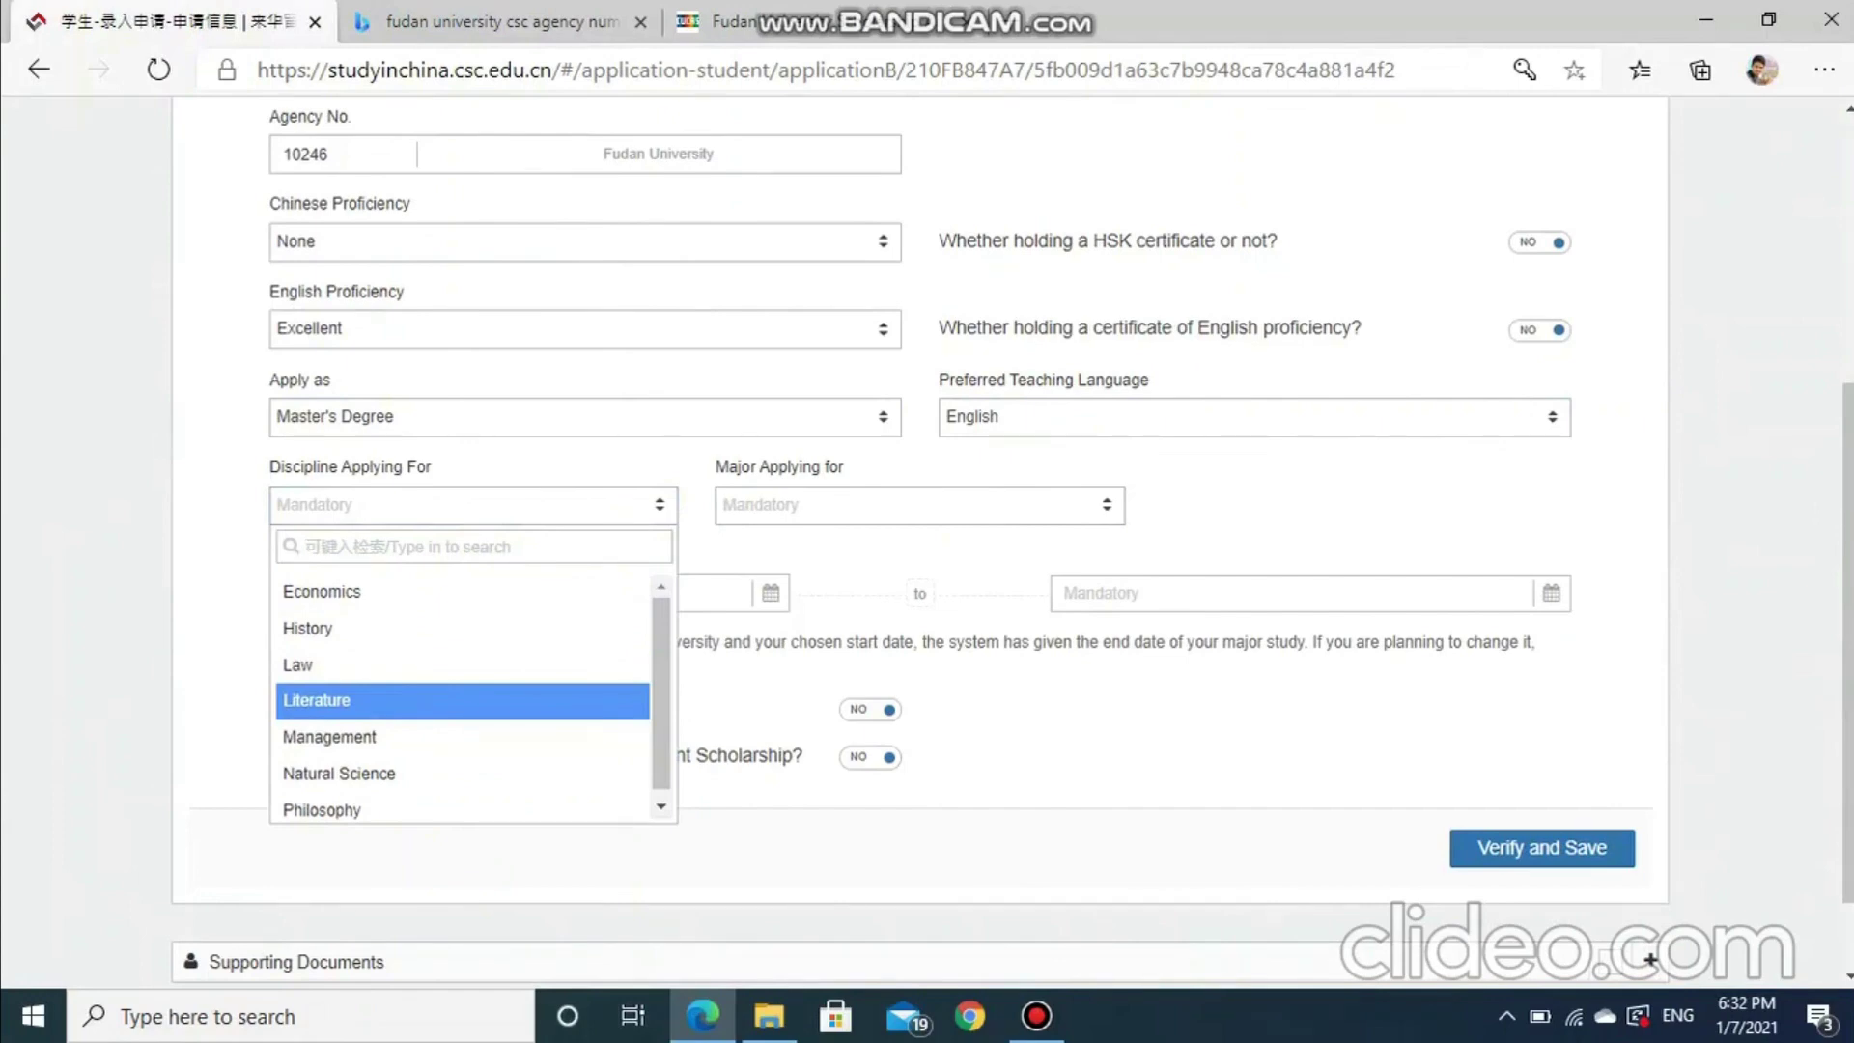
key("Down")
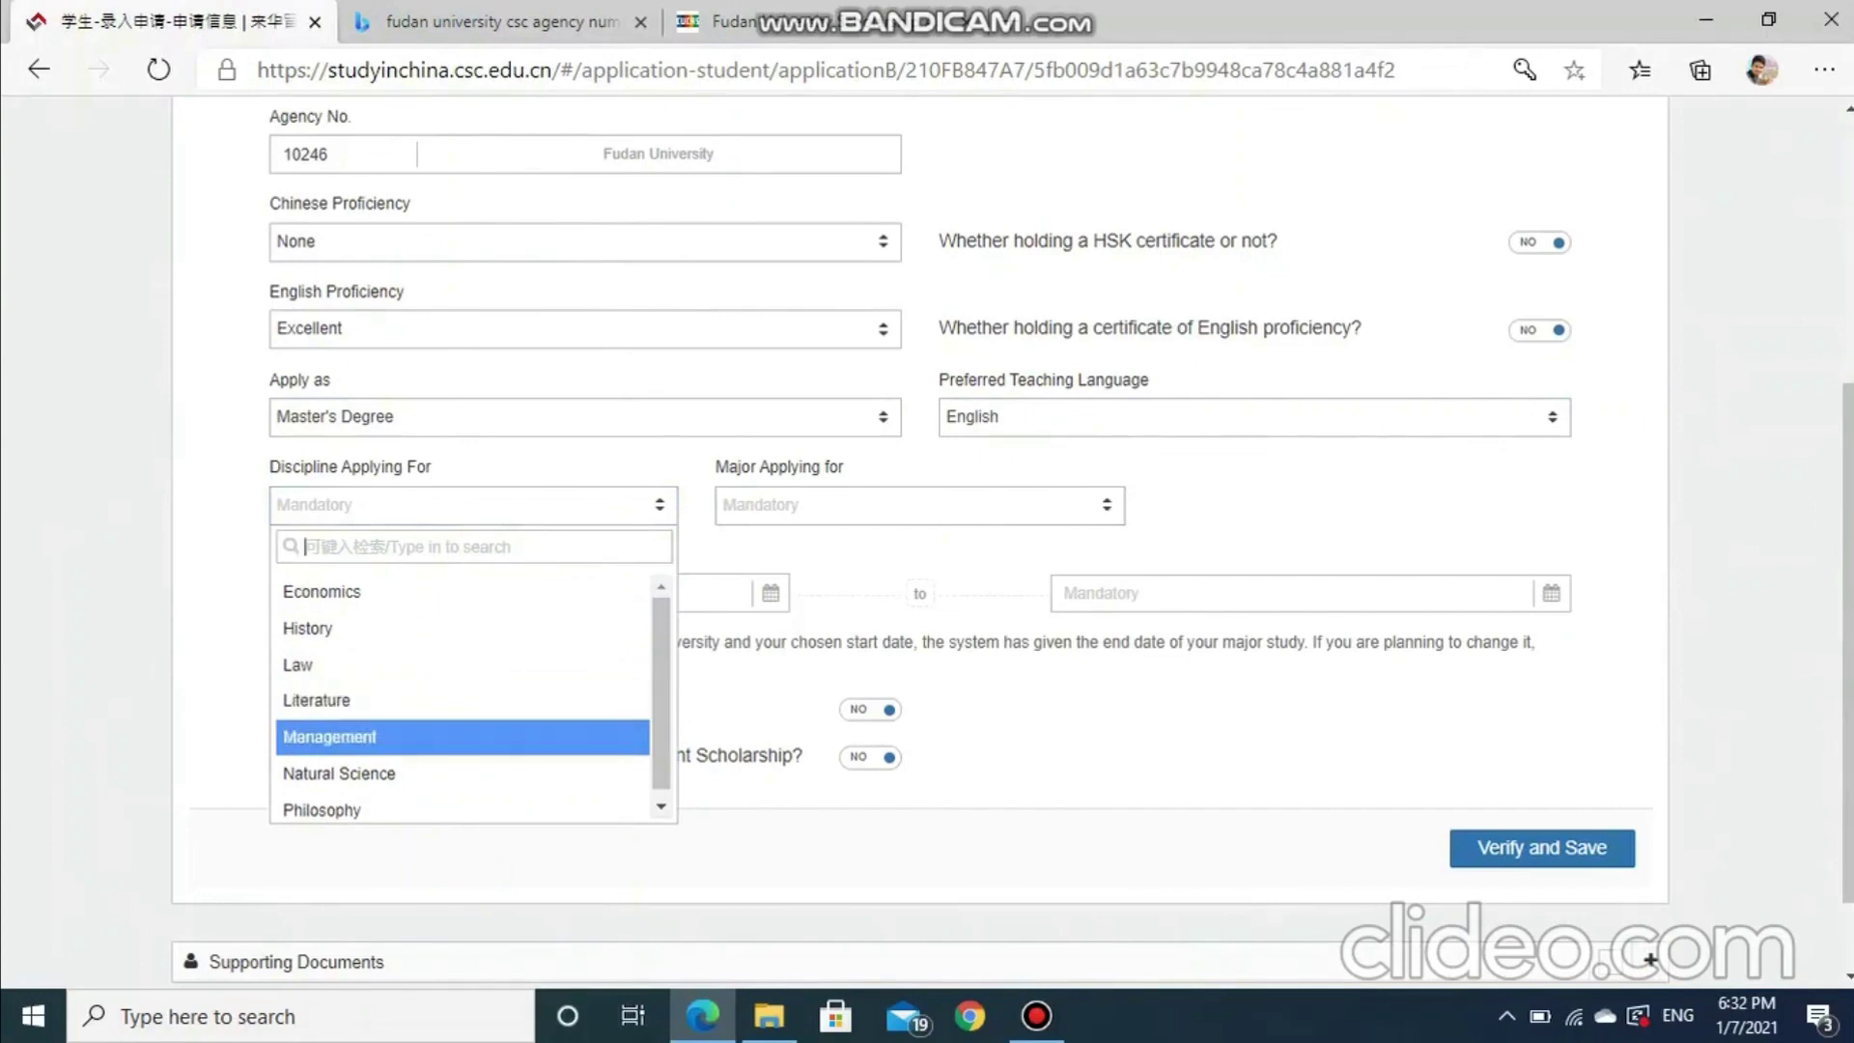
key("Return")
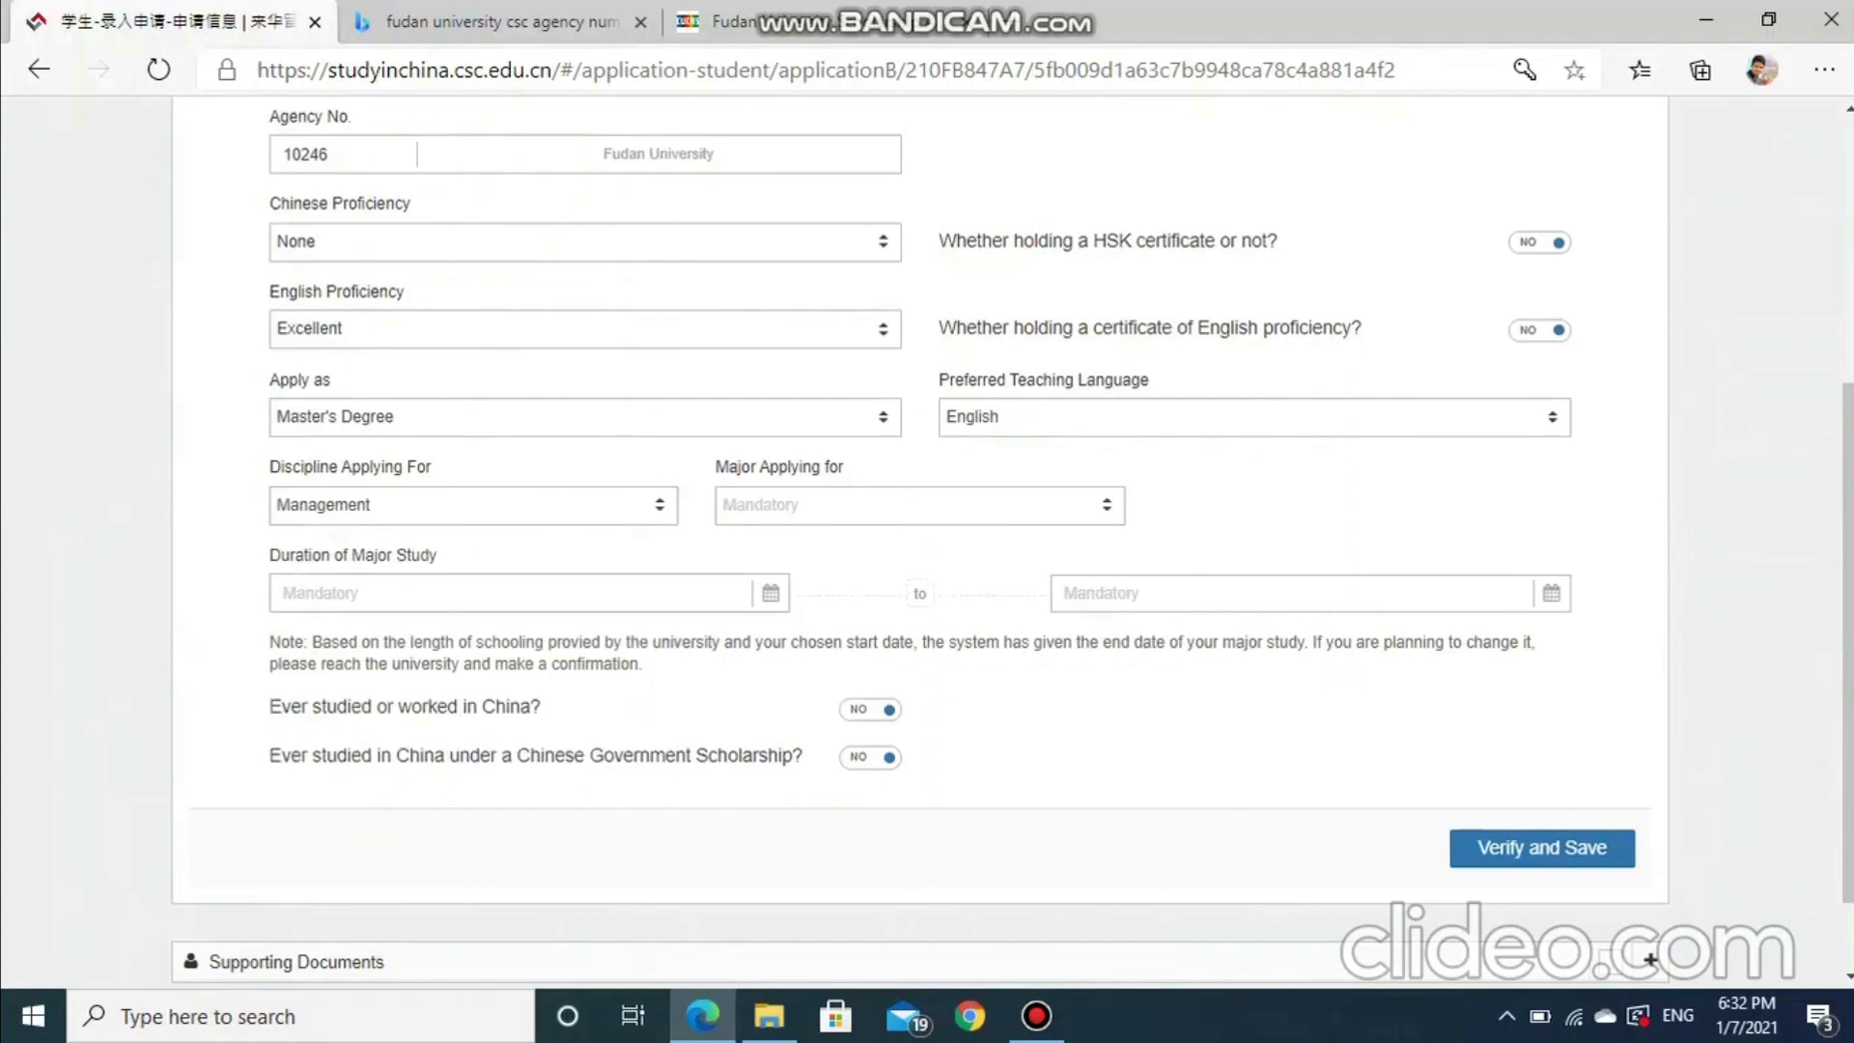
key("Tab")
key("Return")
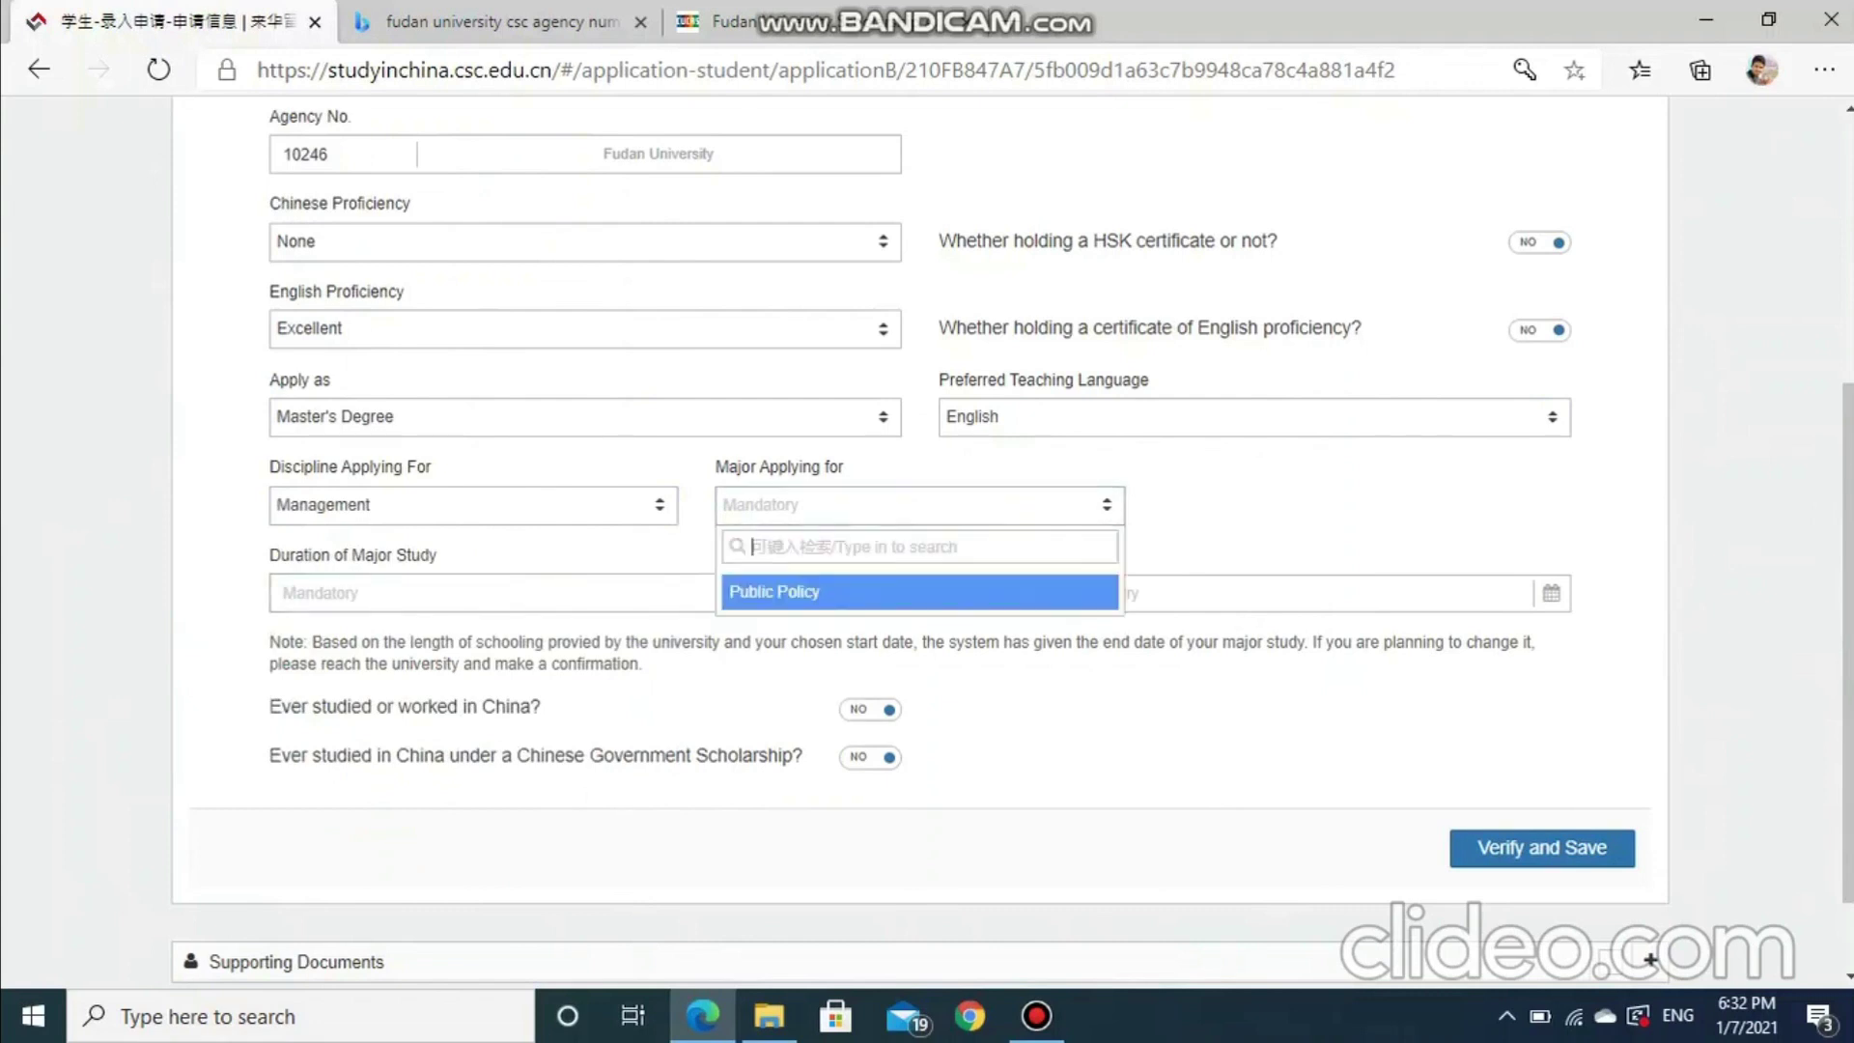
key("Return")
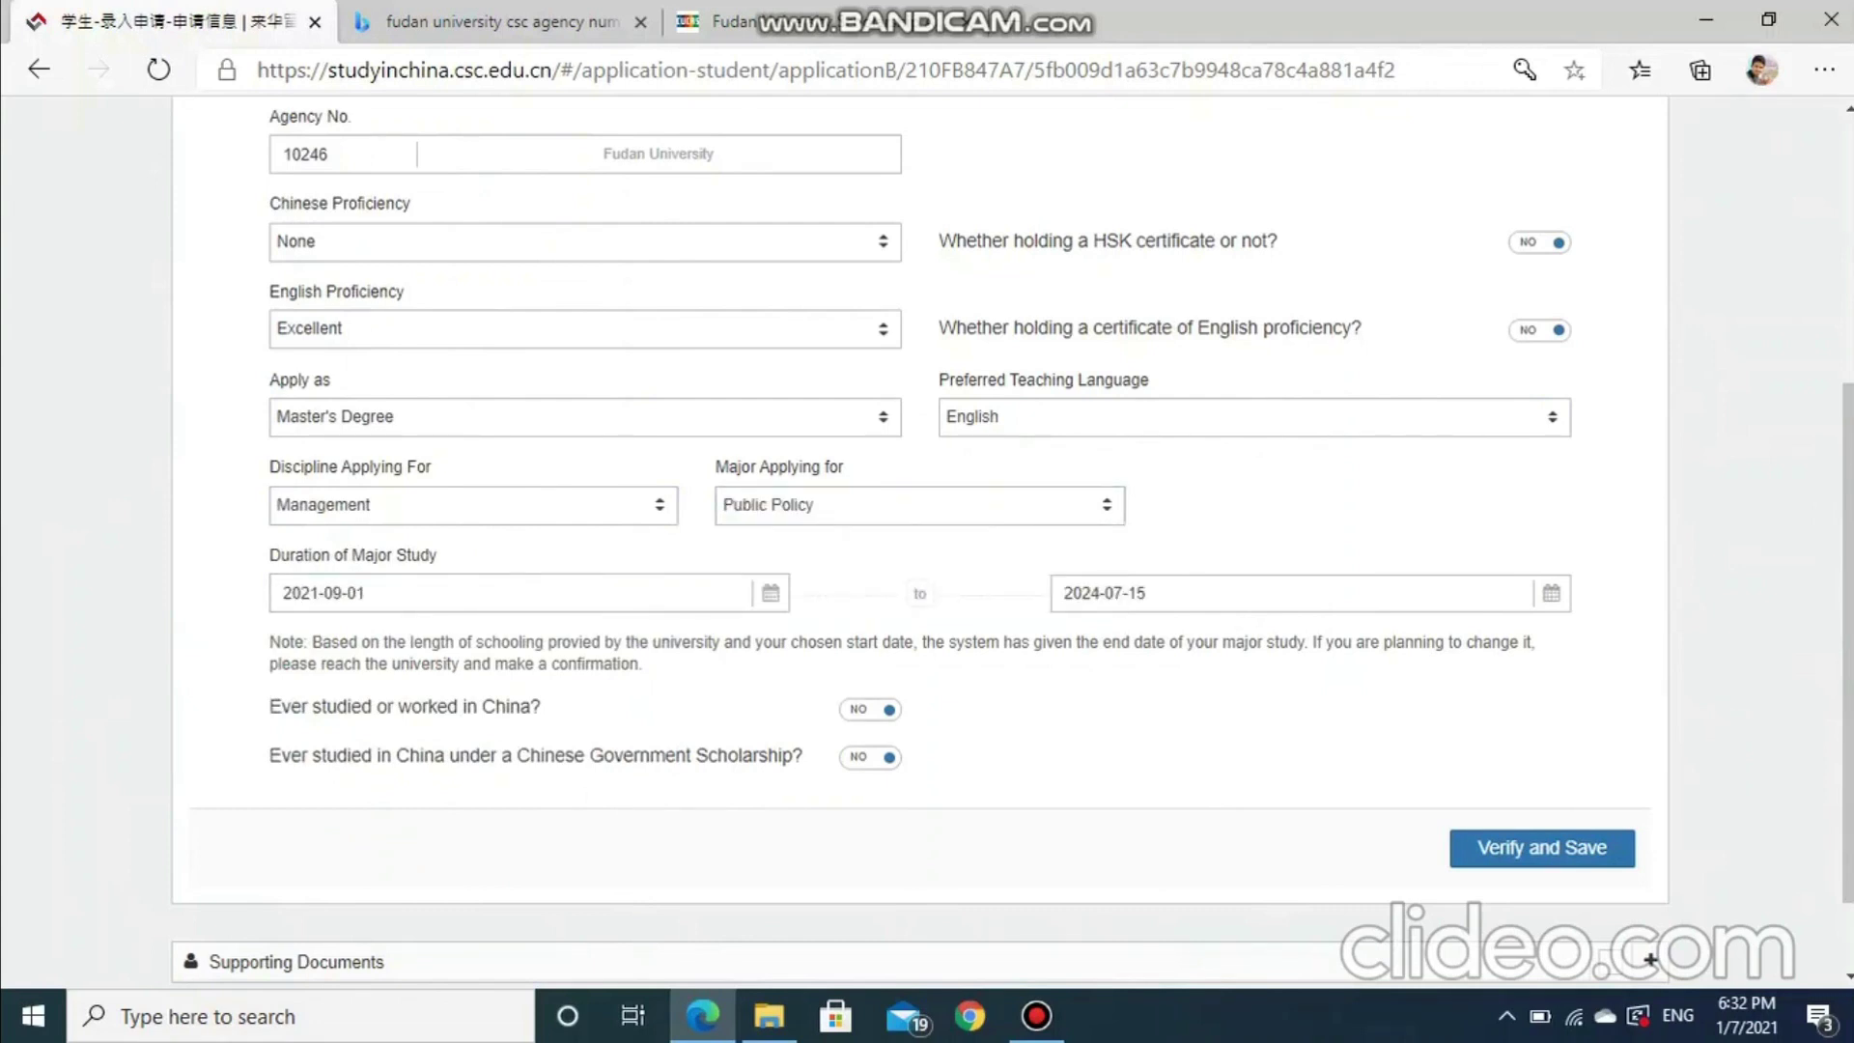
Check the study start date, leave it unchanged, then verify and save the study plan
scroll(603, 244, "up", 1)
left_click_drag(602, 243, 716, 243)
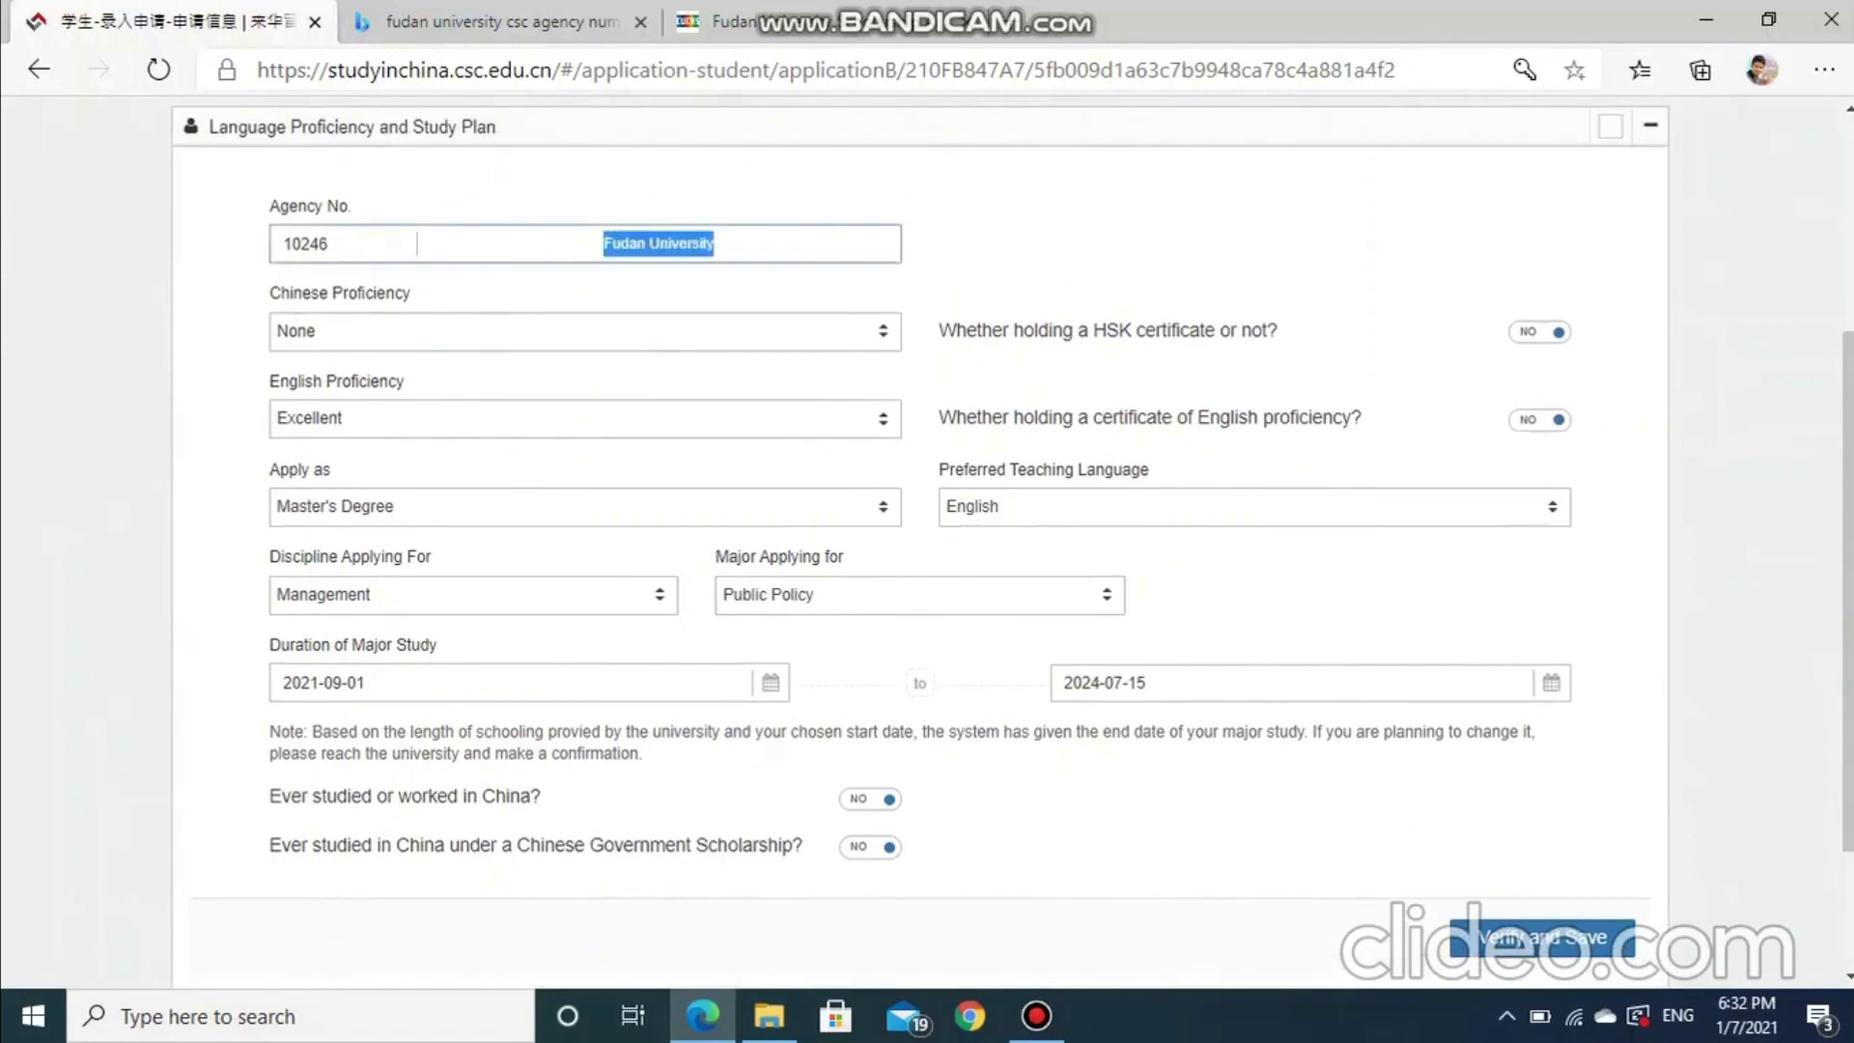
left_click_drag(714, 556, 843, 556)
left_click(843, 560)
scroll(843, 560, "down", 2)
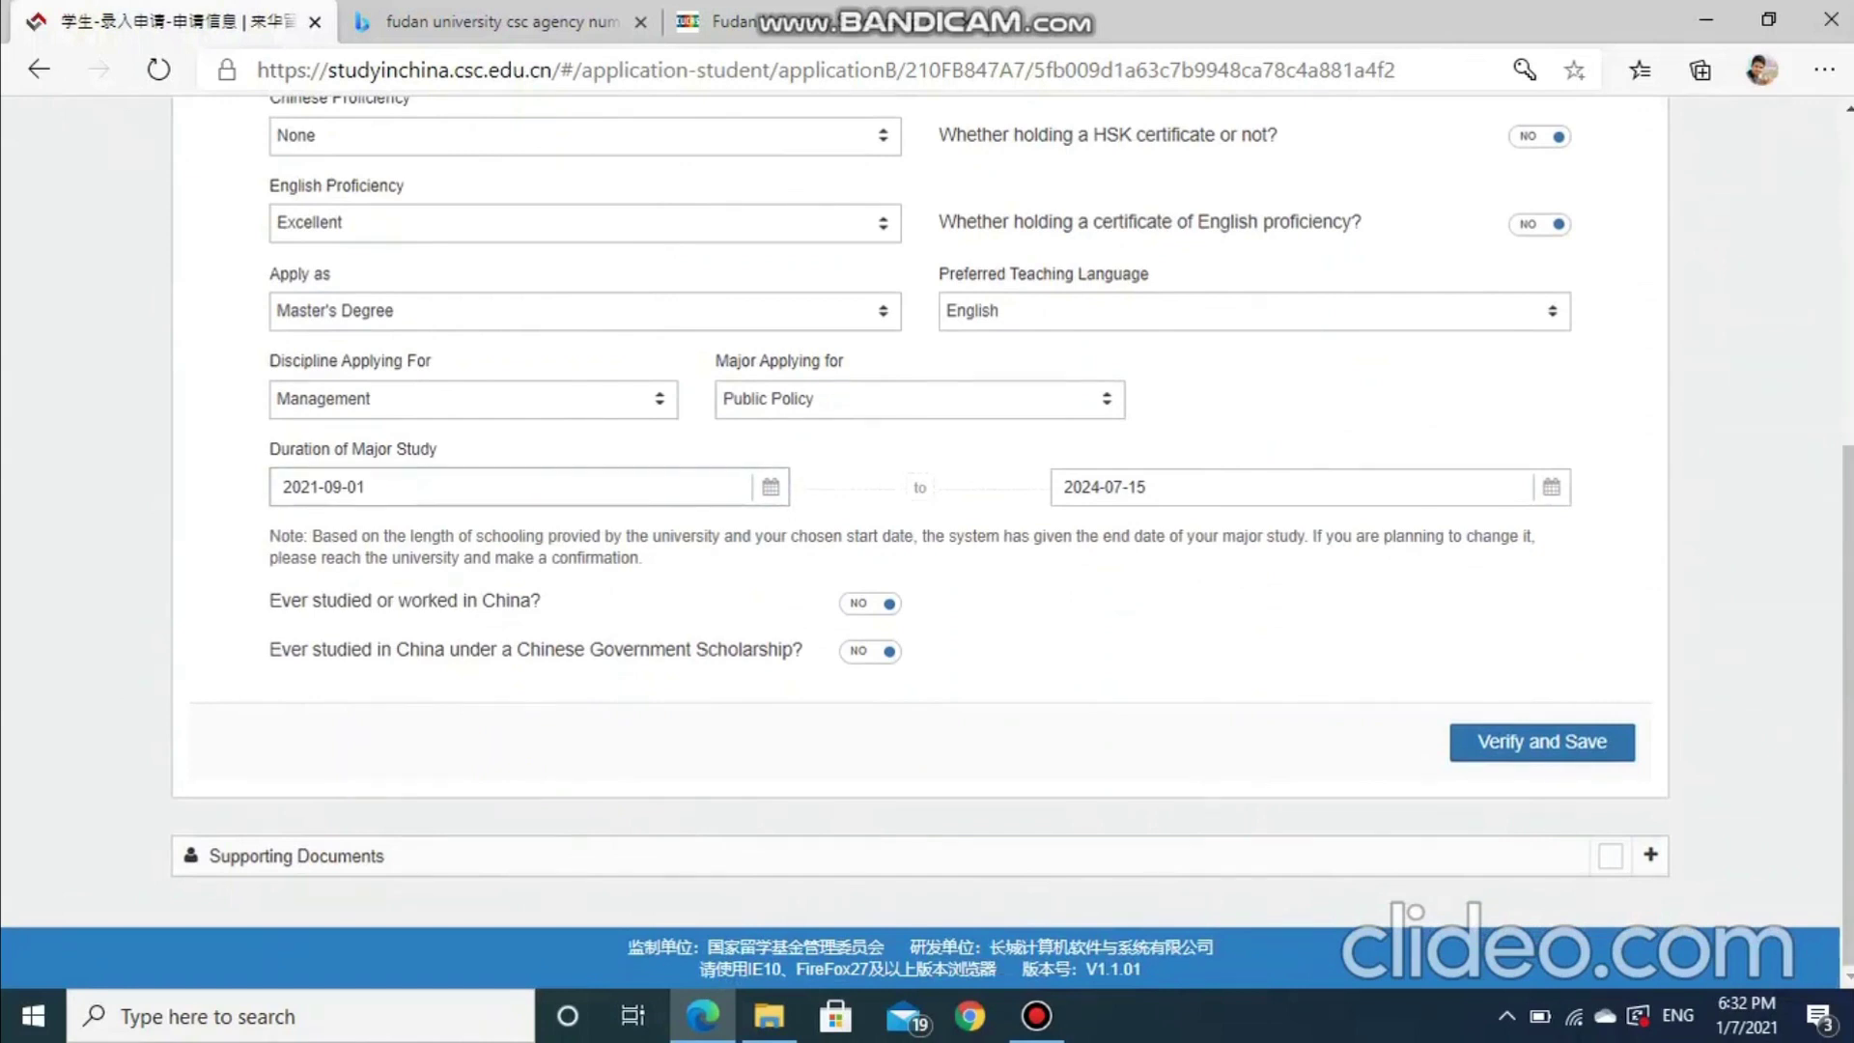
left_click(741, 487)
key("Escape")
left_click(1542, 742)
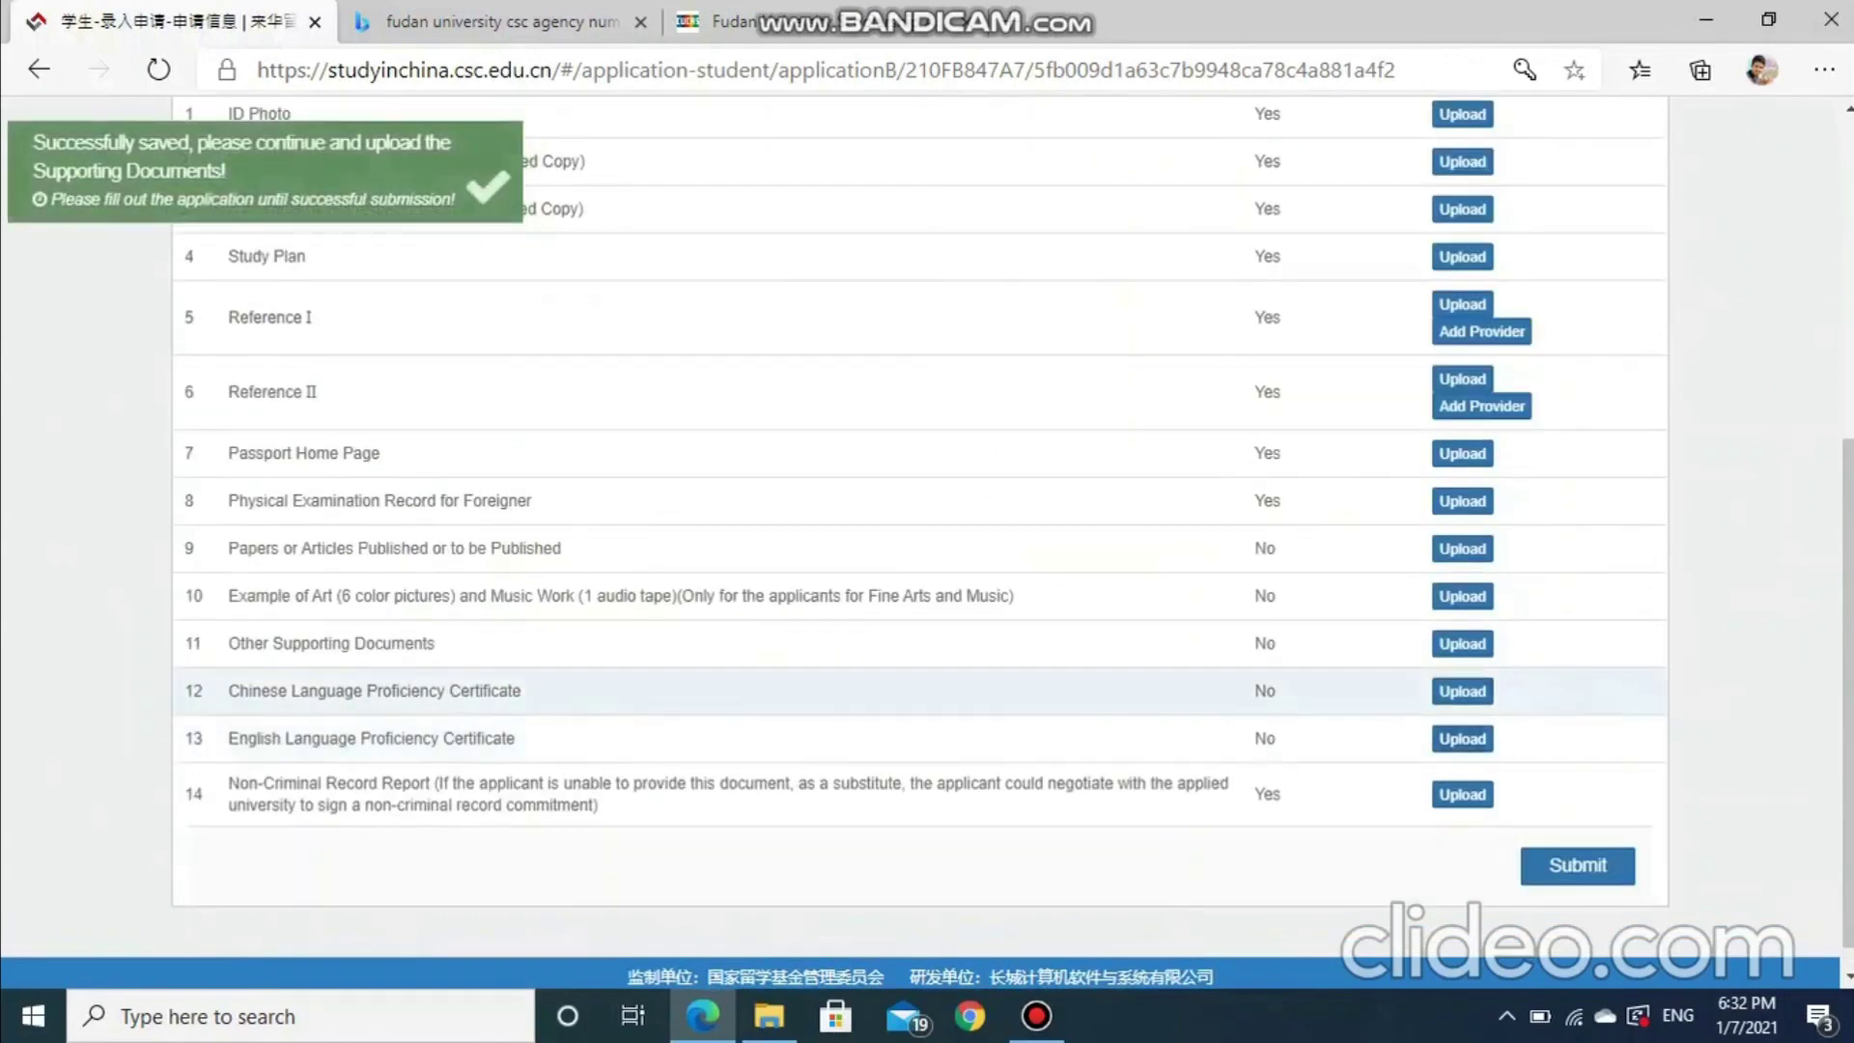
Upload the image 1 (2).jpg on the ID Photo row of Supporting Documents
scroll(773, 253, "up", 1)
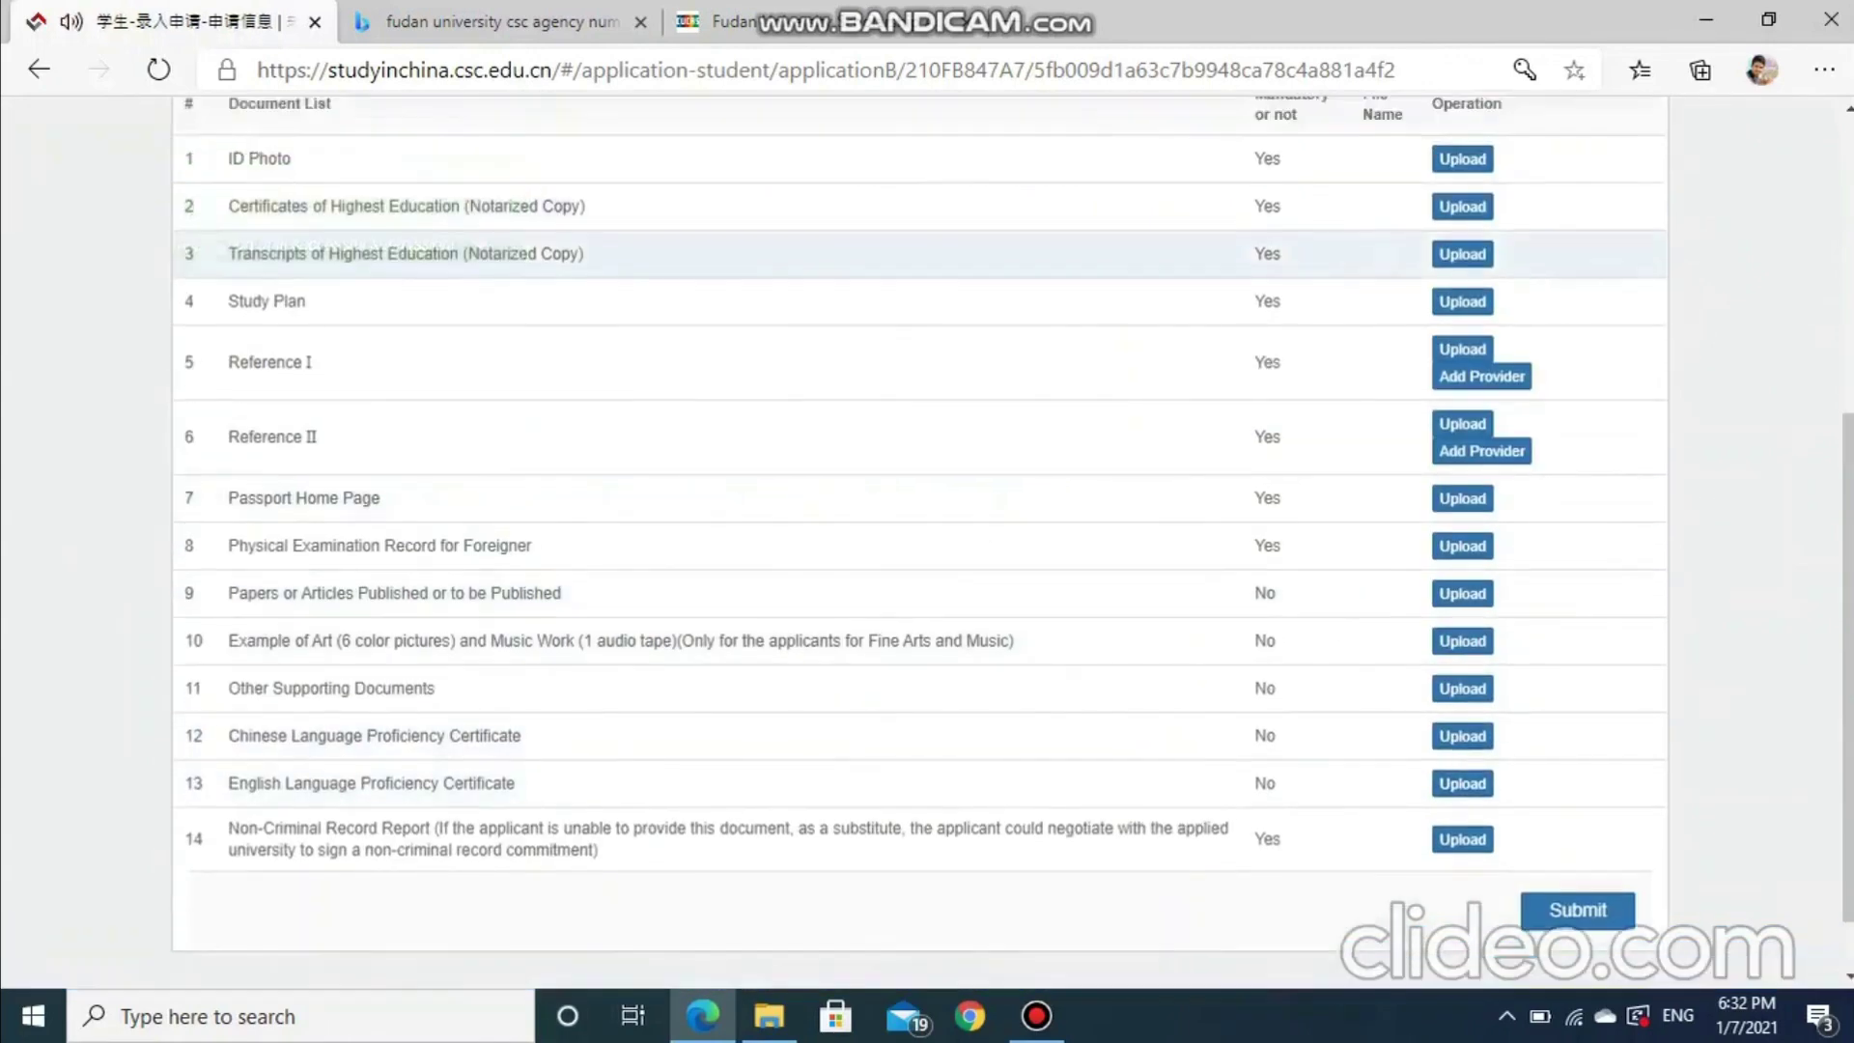
scroll(773, 521, "up", 5)
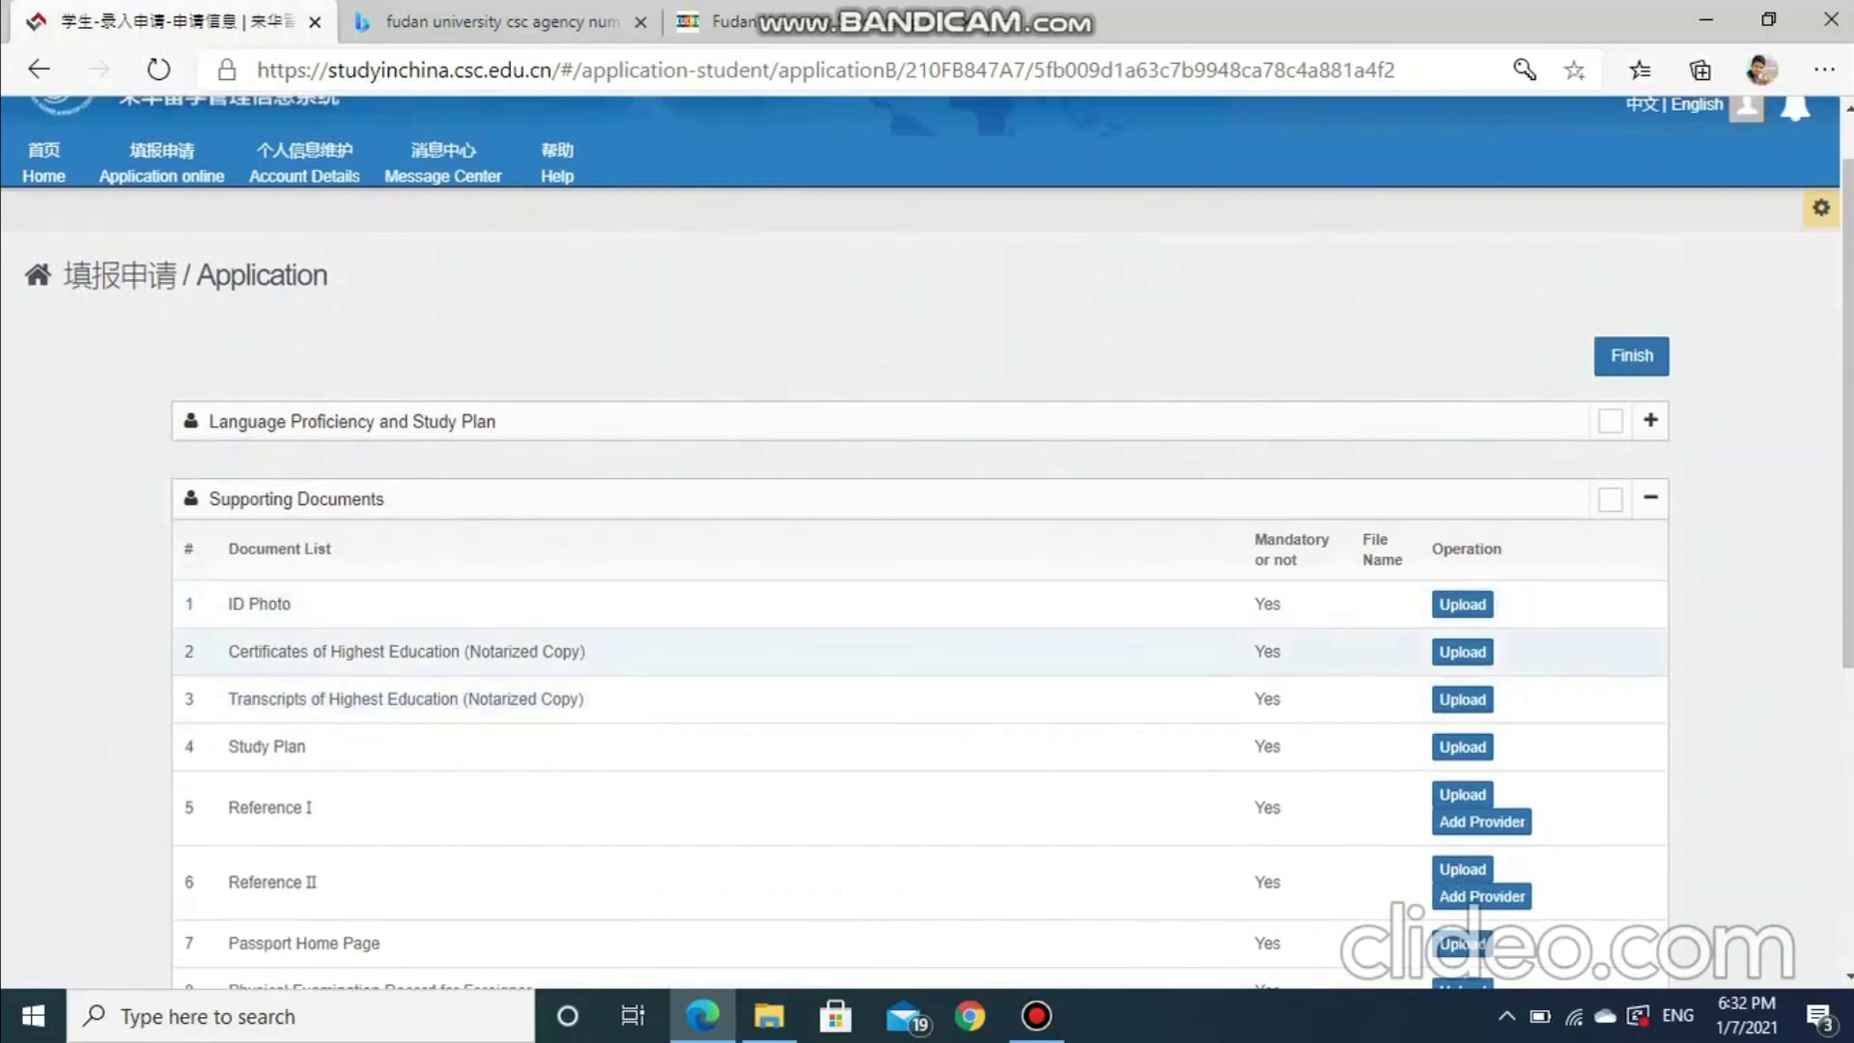
scroll(772, 745, "down", 4)
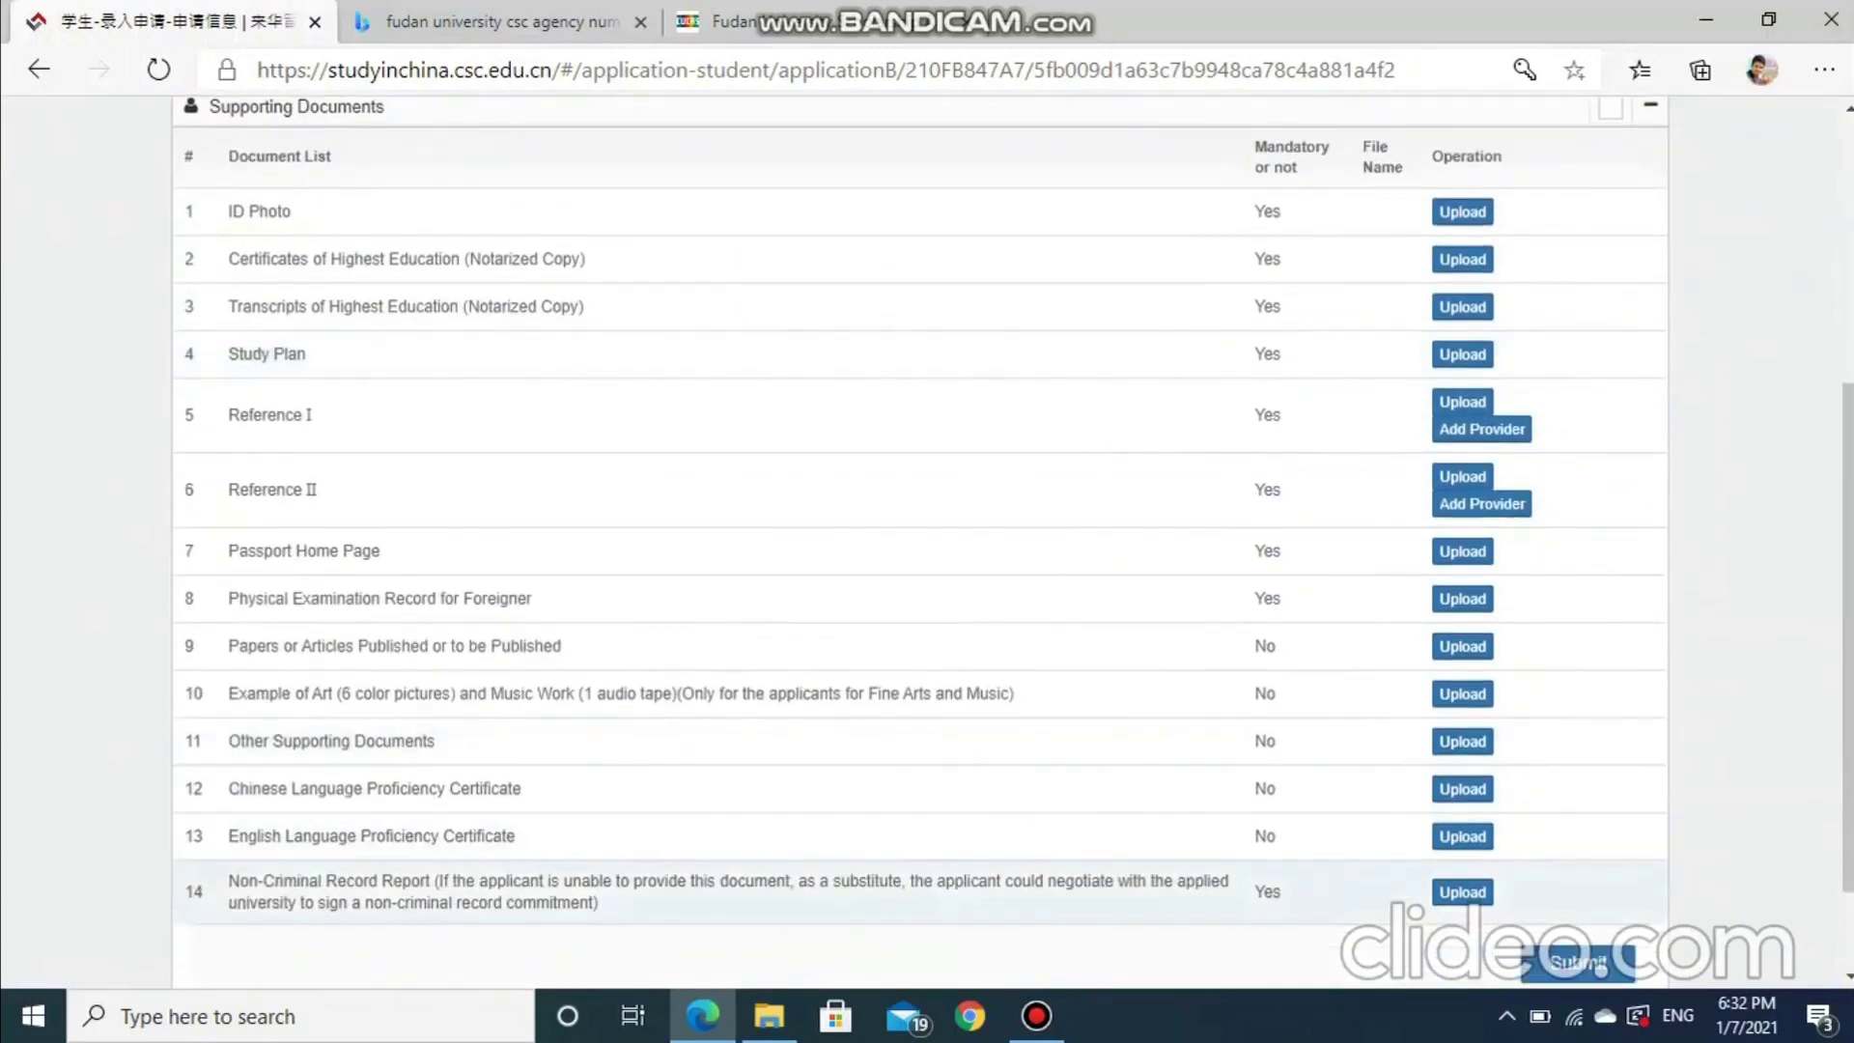
scroll(773, 734, "up", 5)
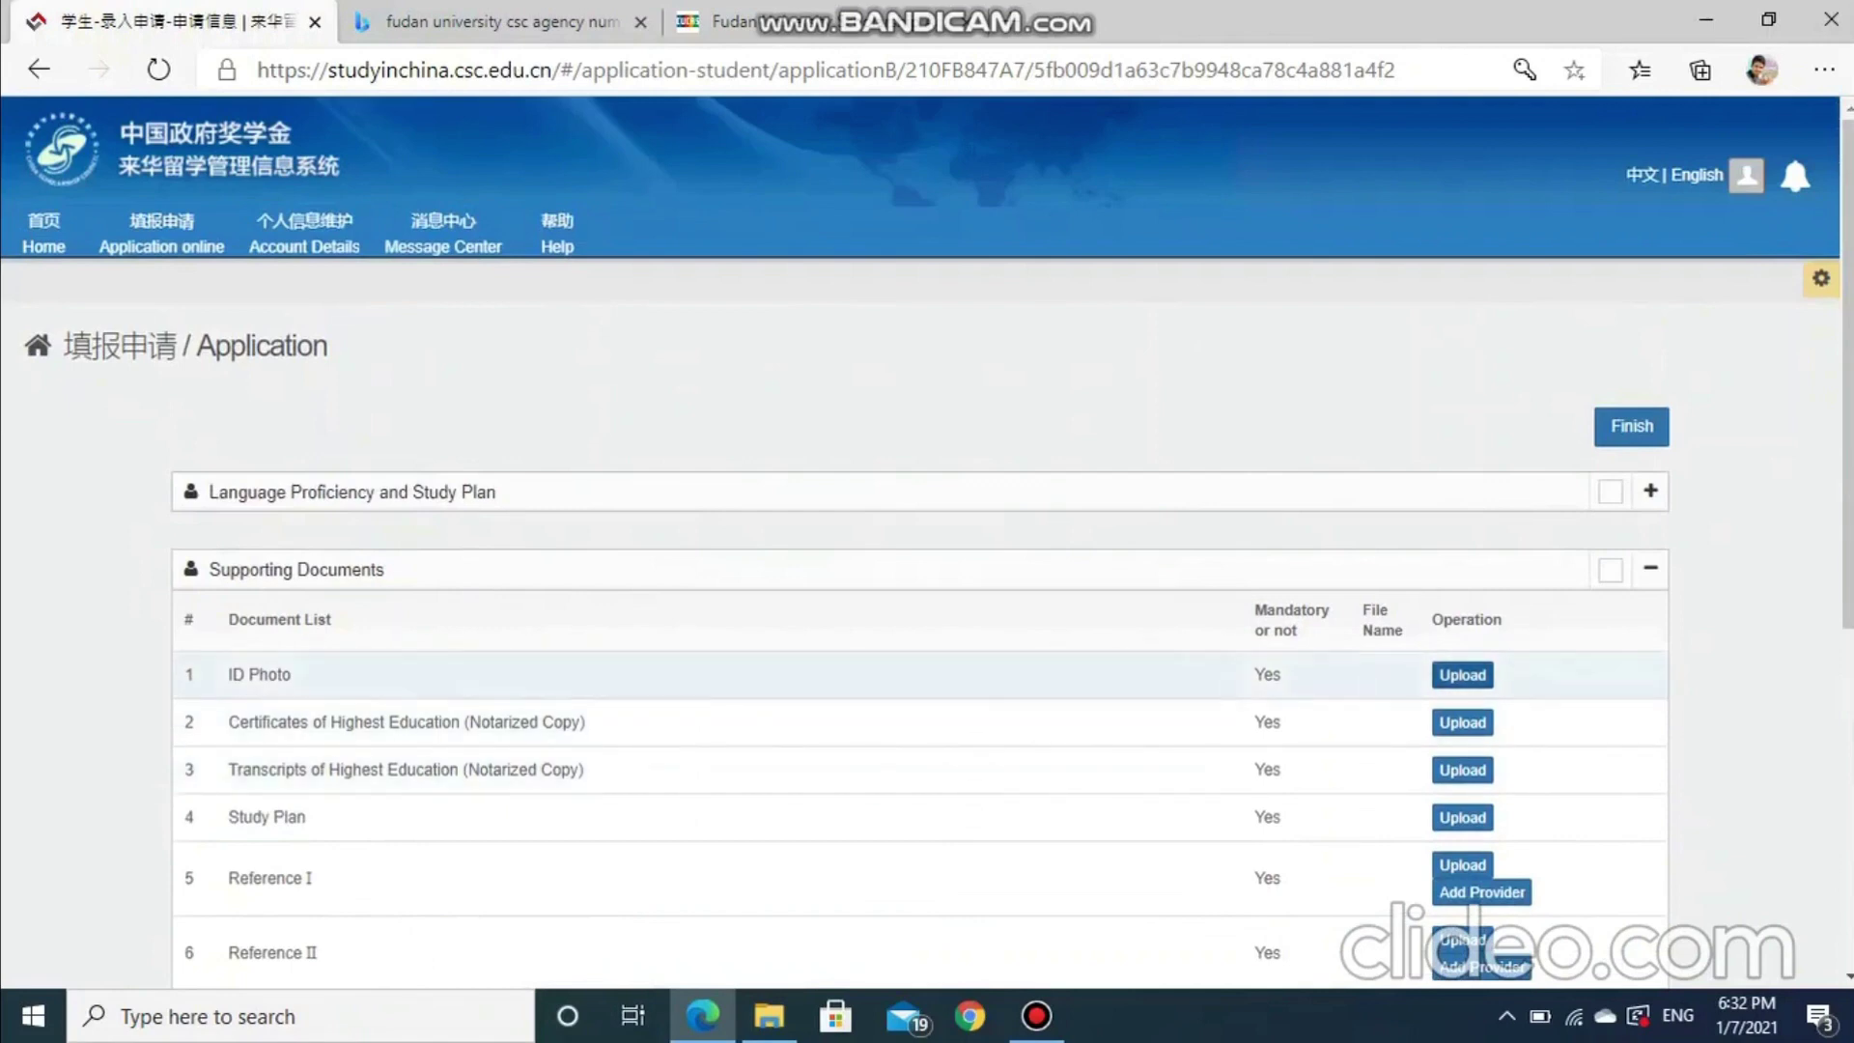
left_click(1462, 674)
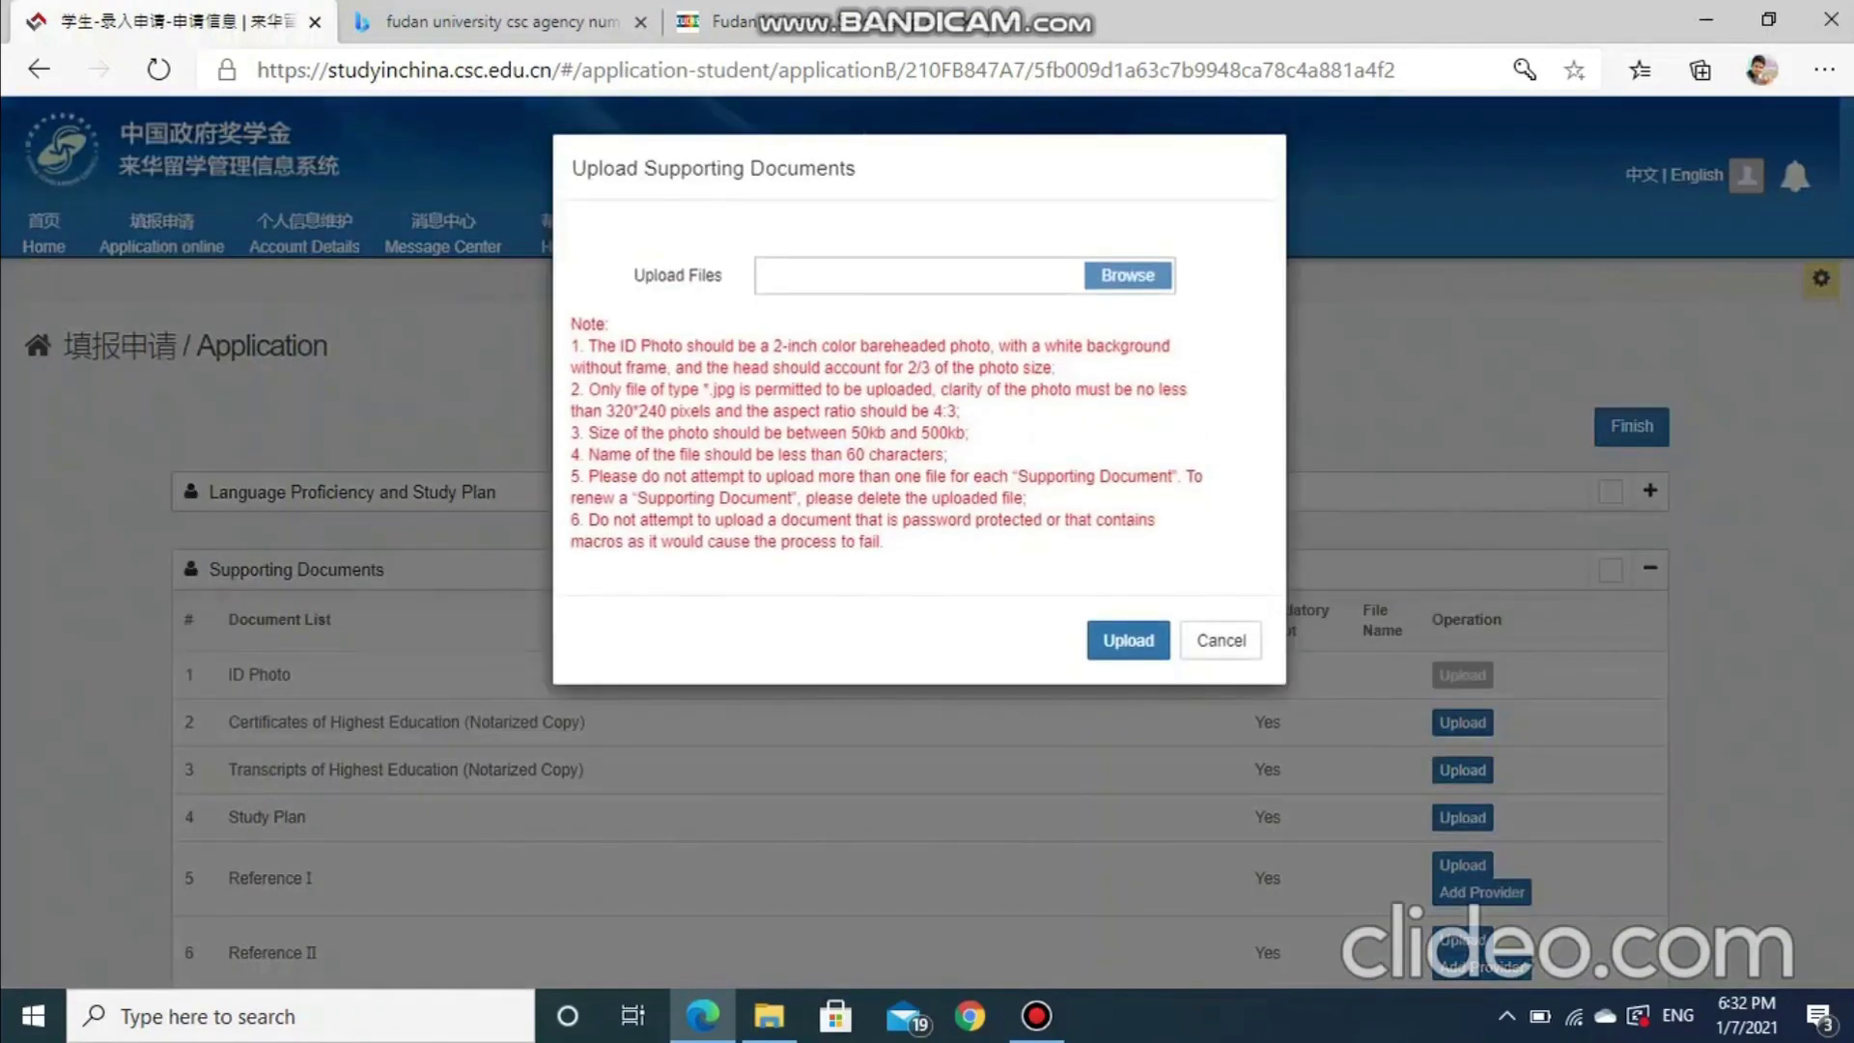
left_click(1128, 275)
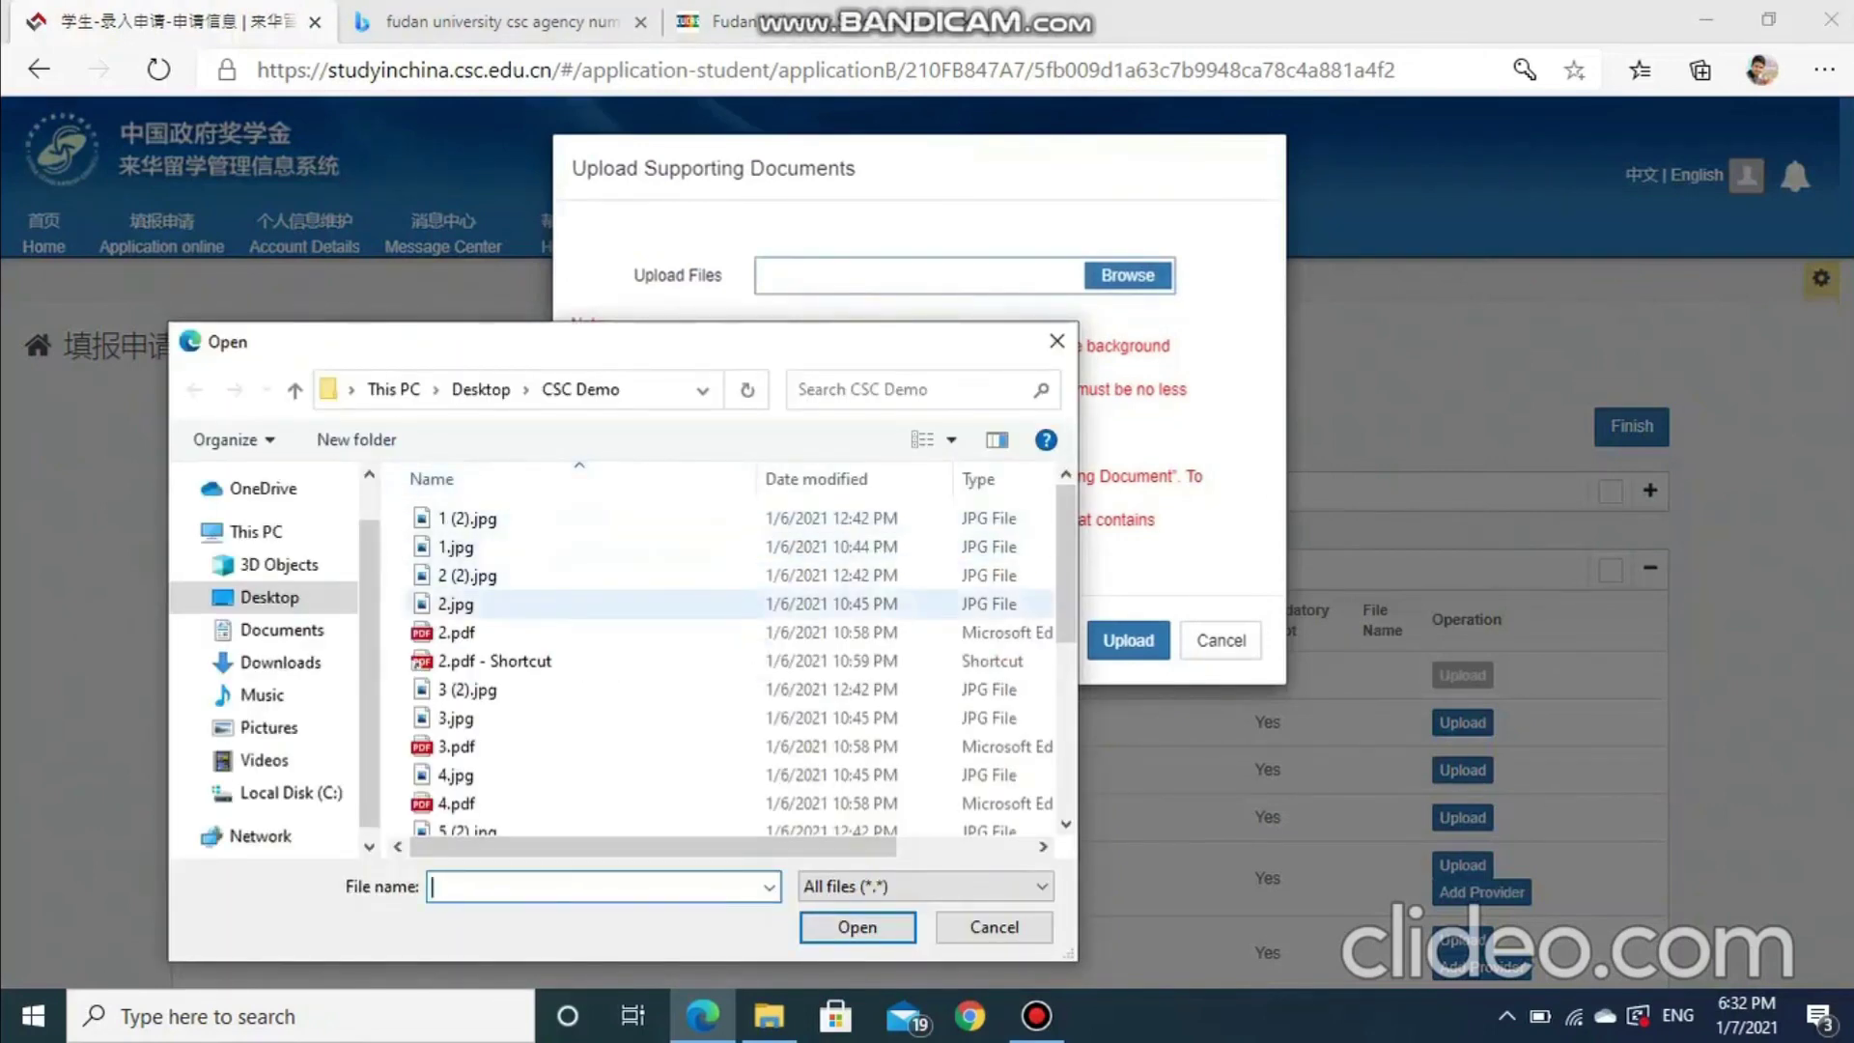
left_click(618, 604)
scroll(618, 597, "down", 4)
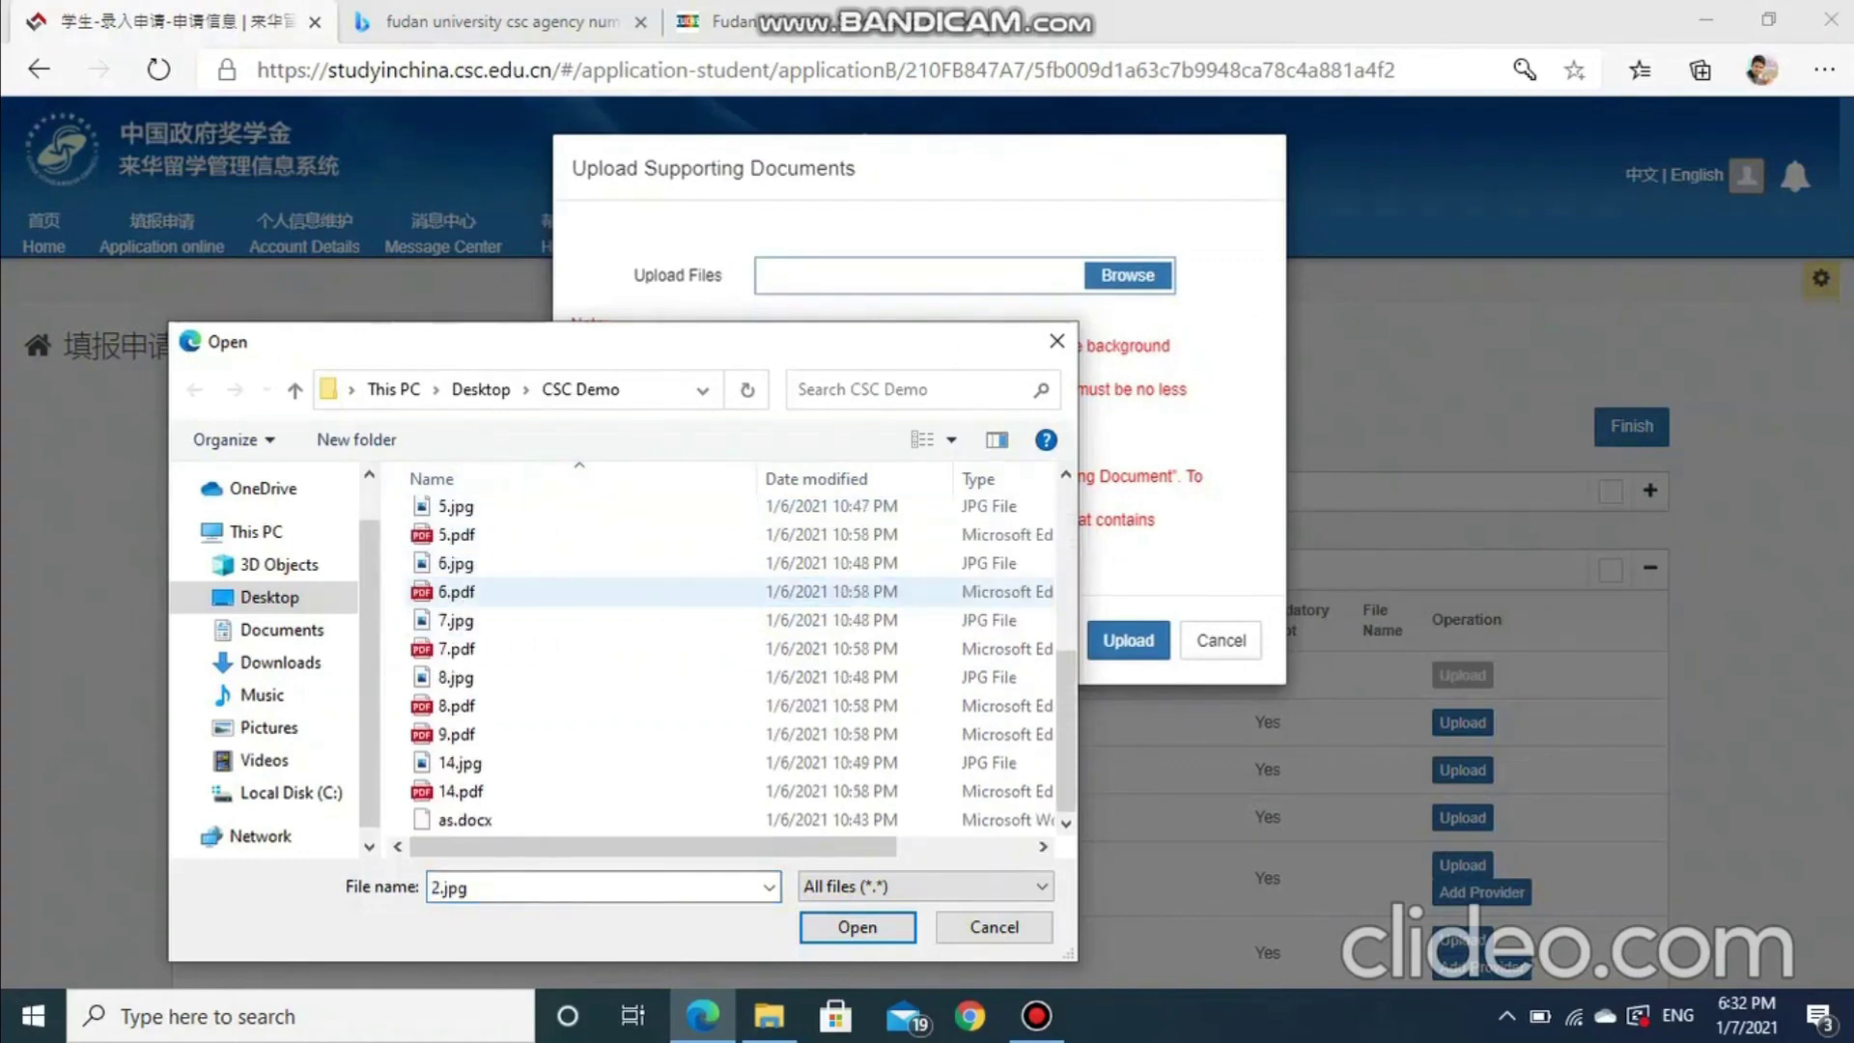
scroll(618, 657, "up", 4)
left_click(467, 519)
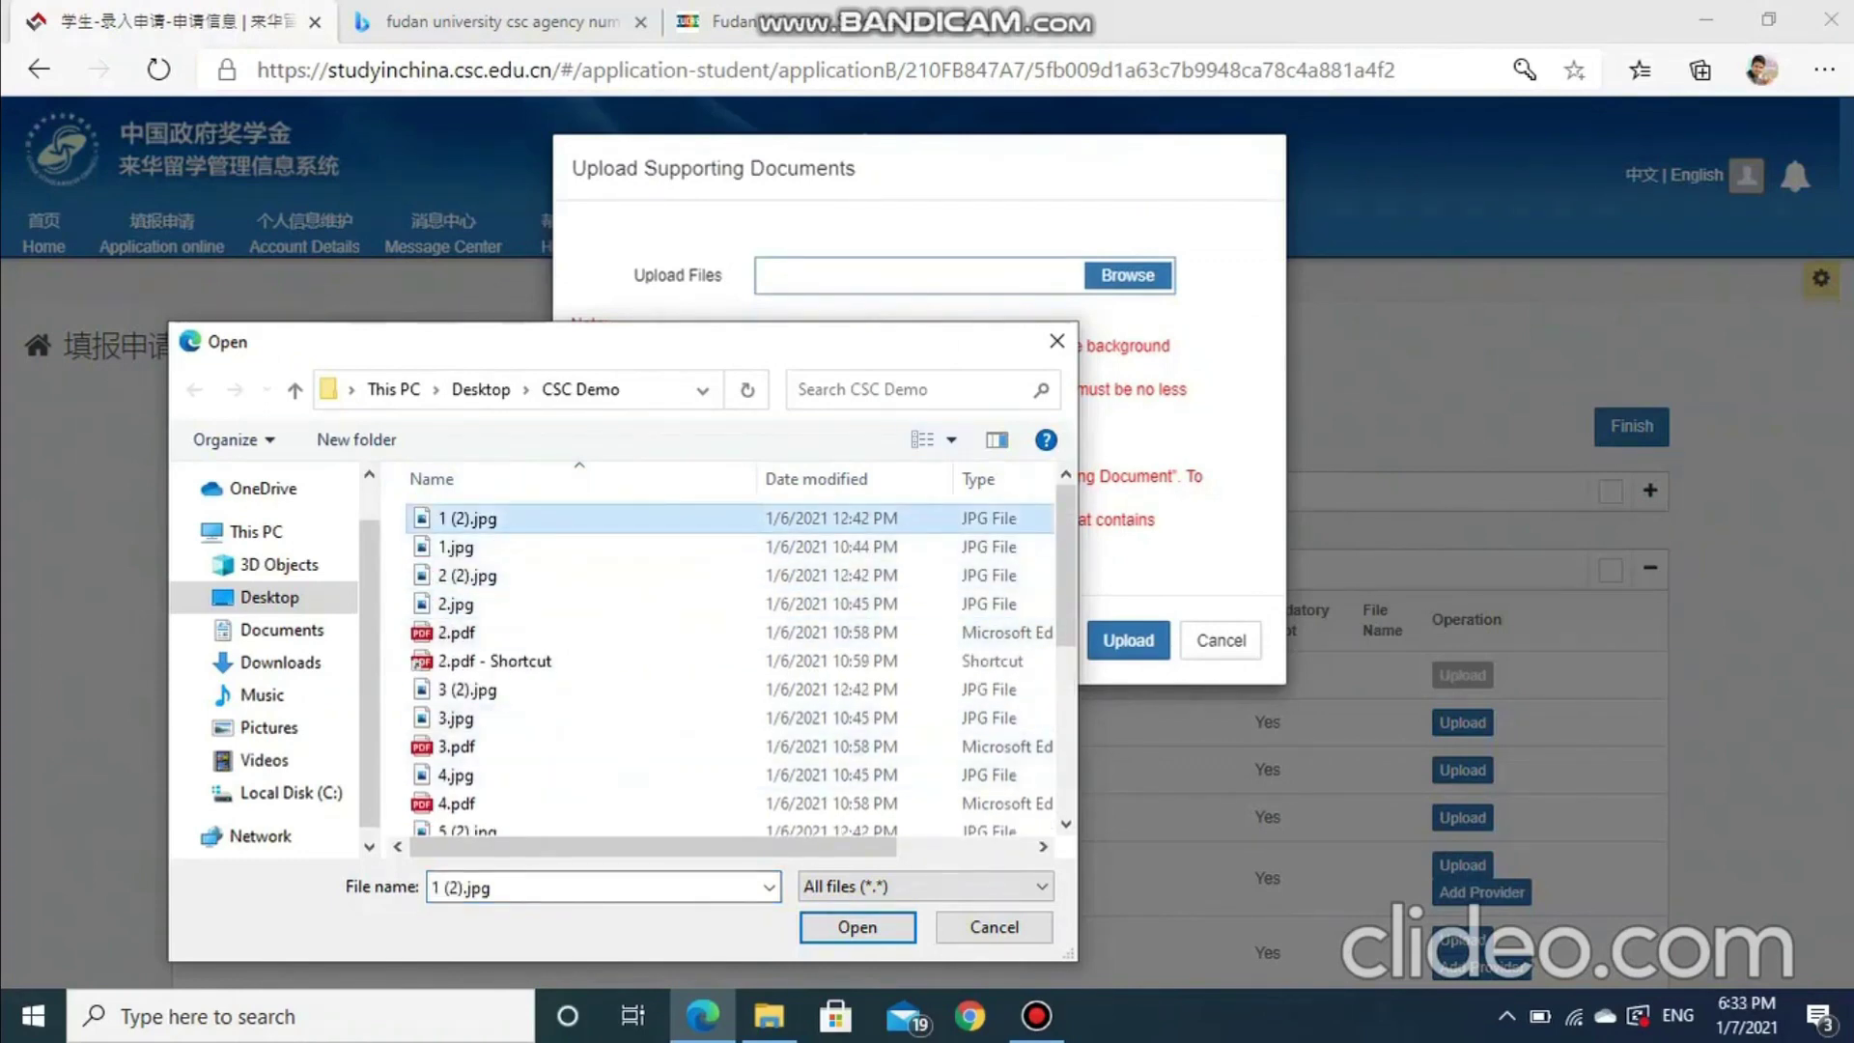
key("Return")
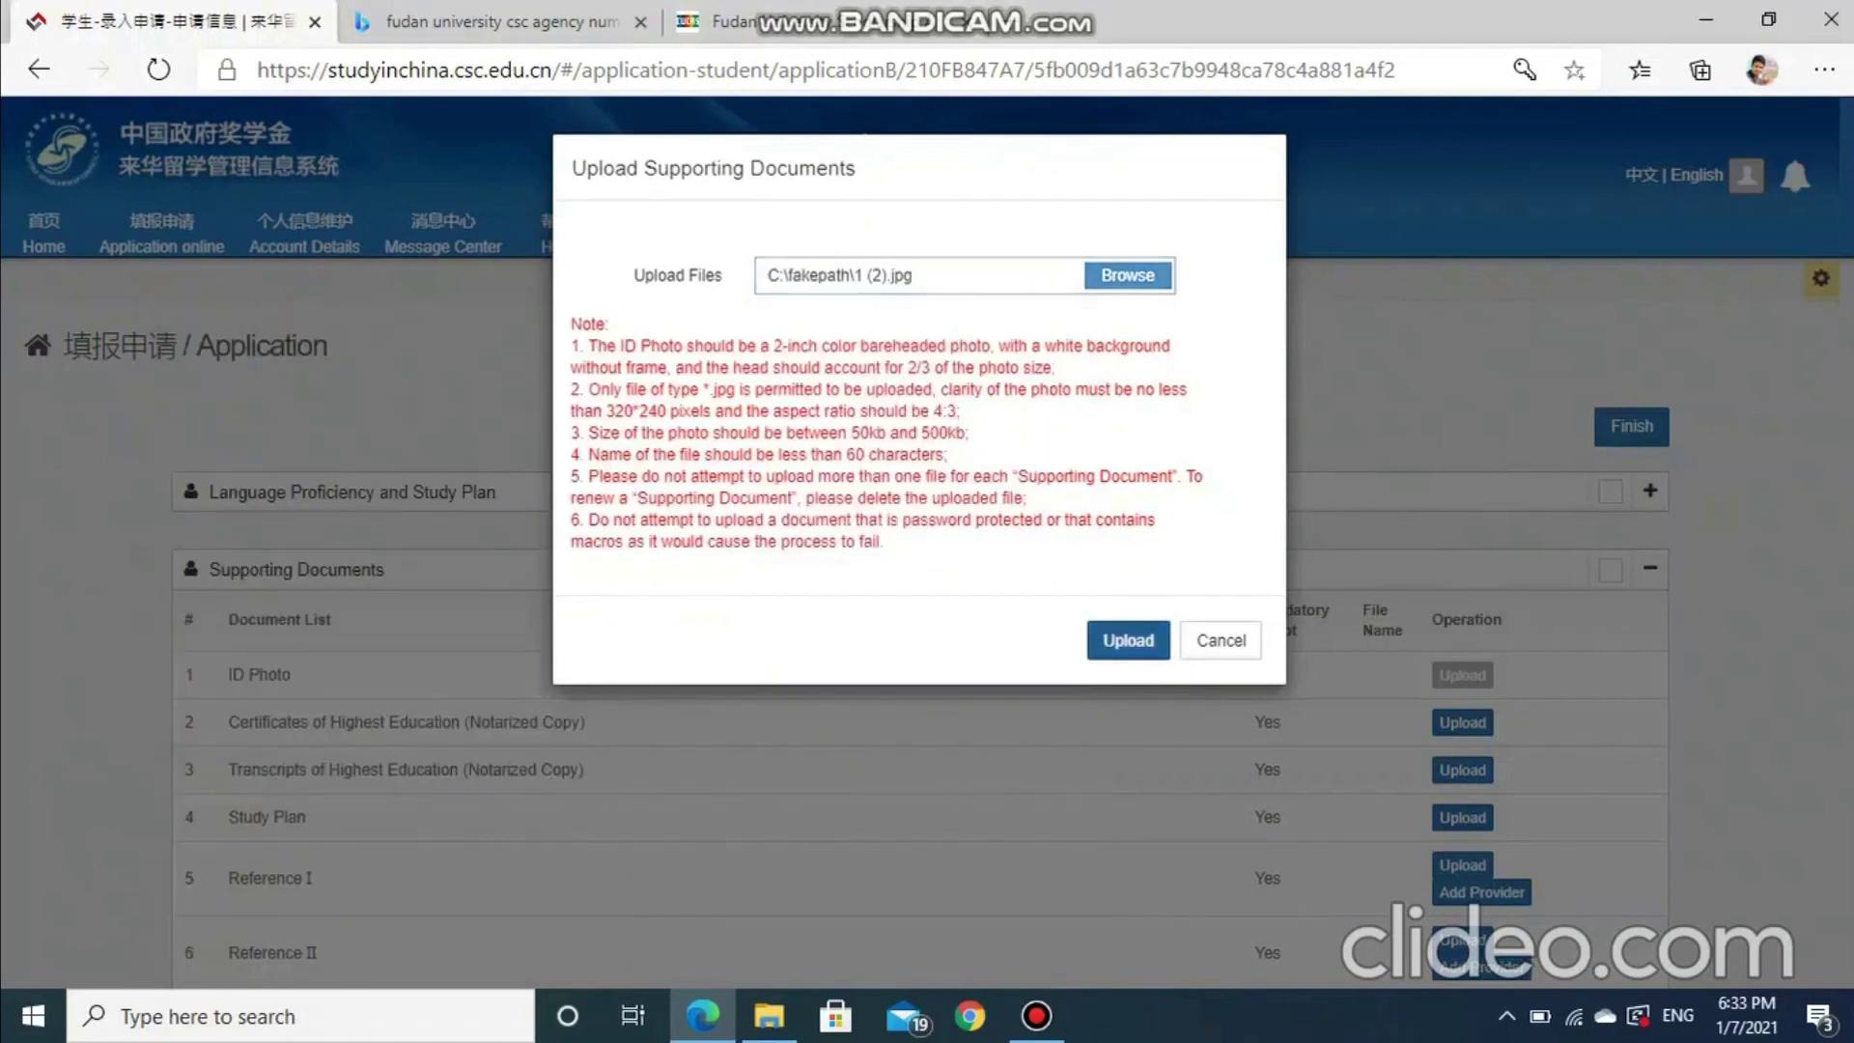
key("Return")
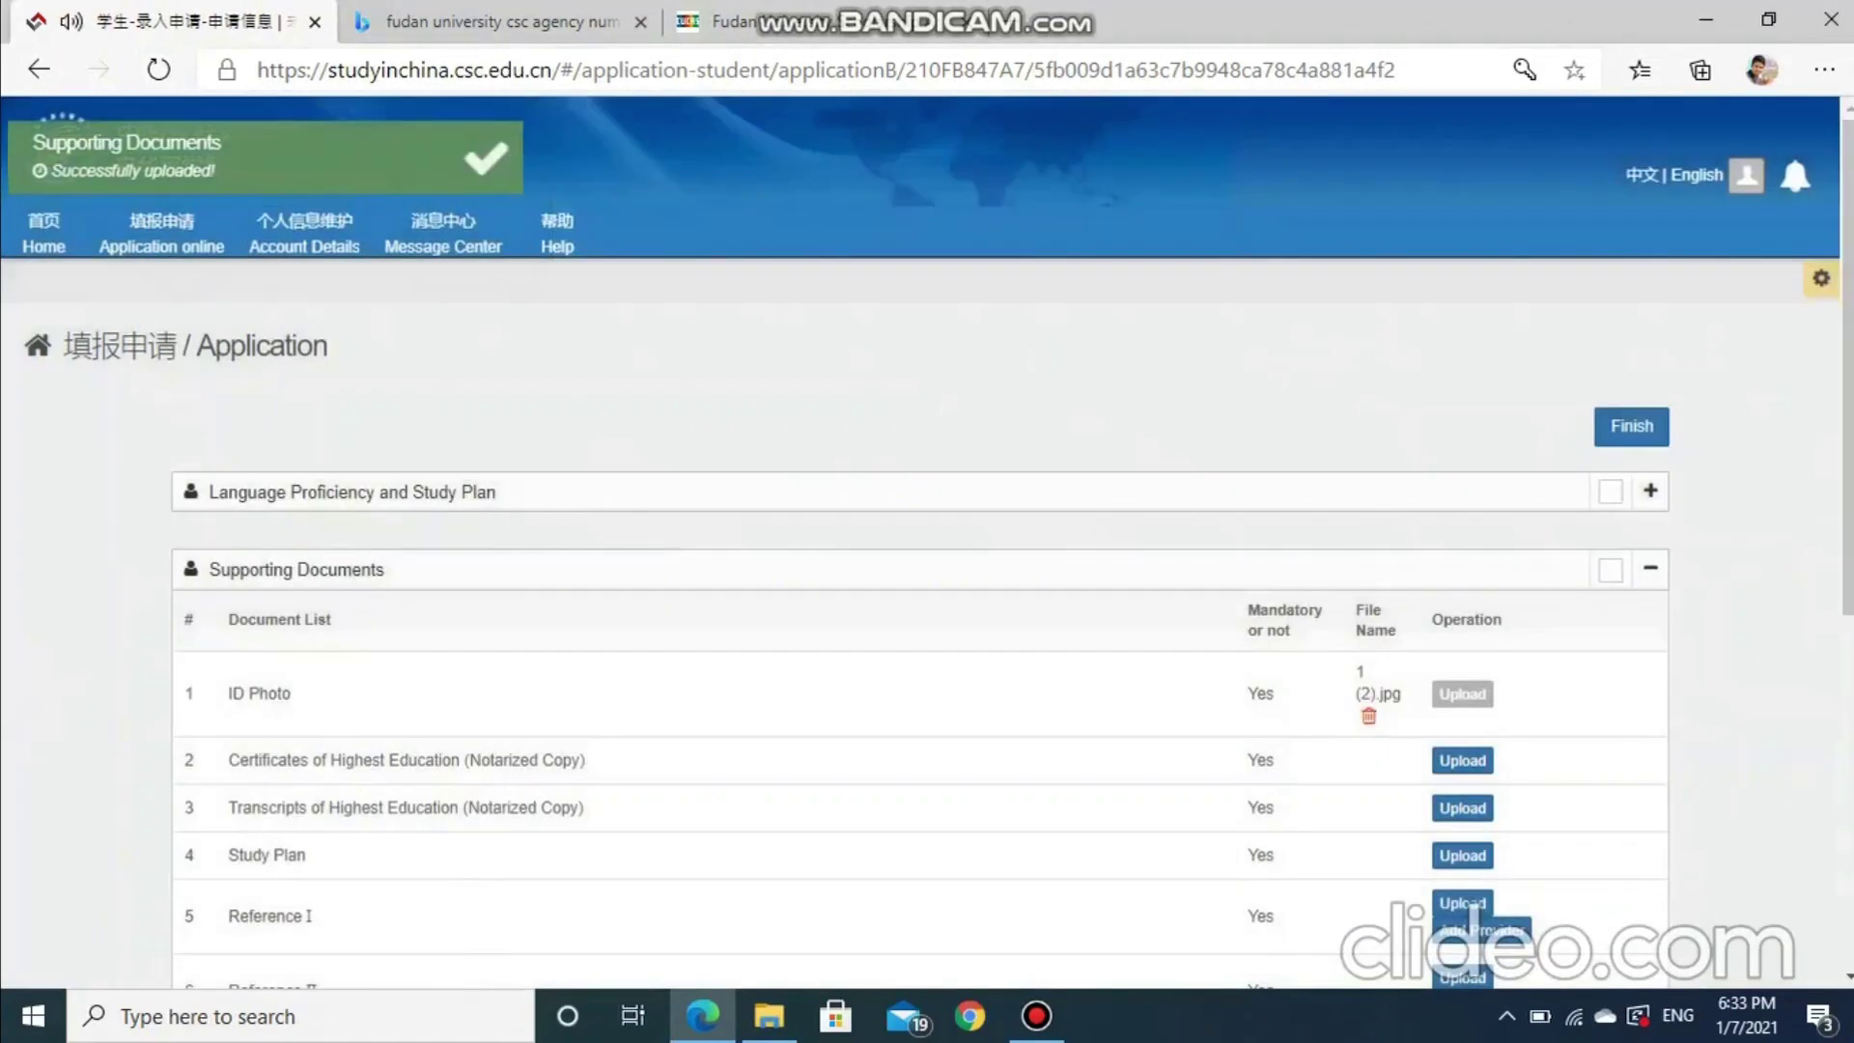
scroll(927, 574, "down", 2)
scroll(927, 574, "down", 1)
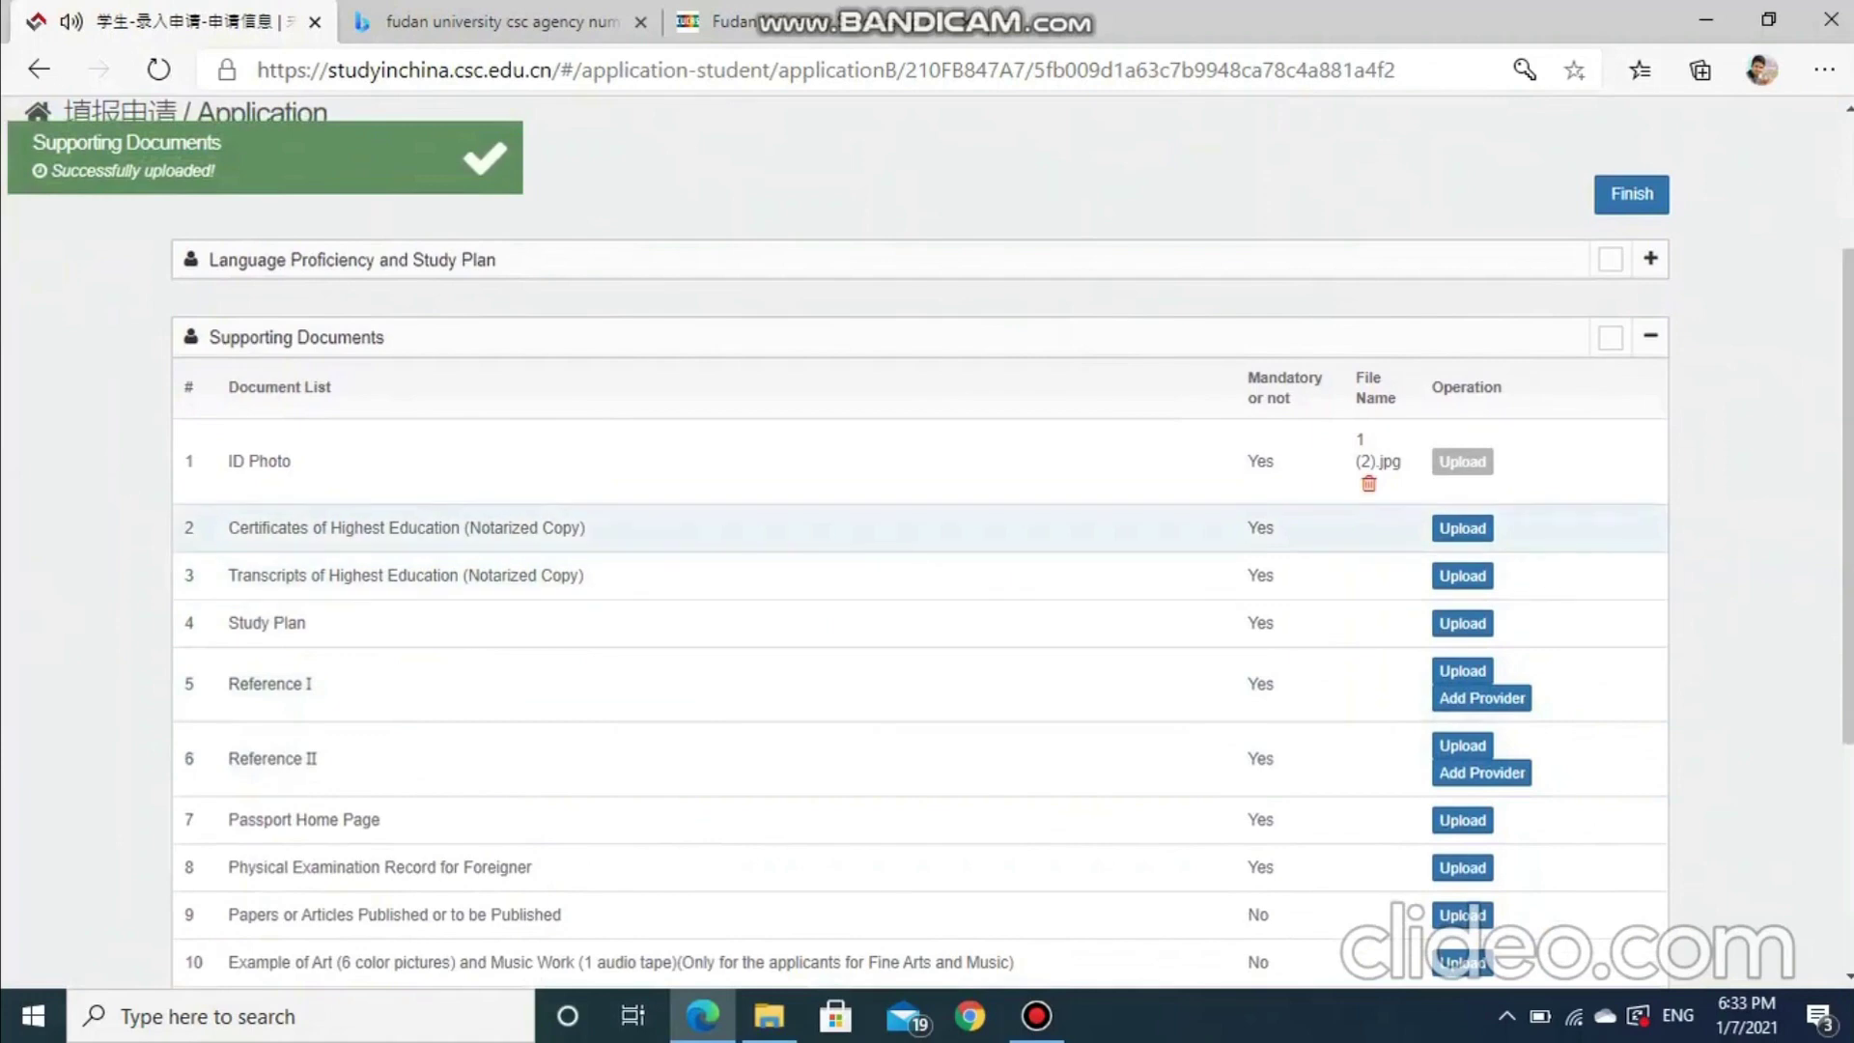
Upload 2.pdf as the Certificate of Highest Education
left_click(1462, 528)
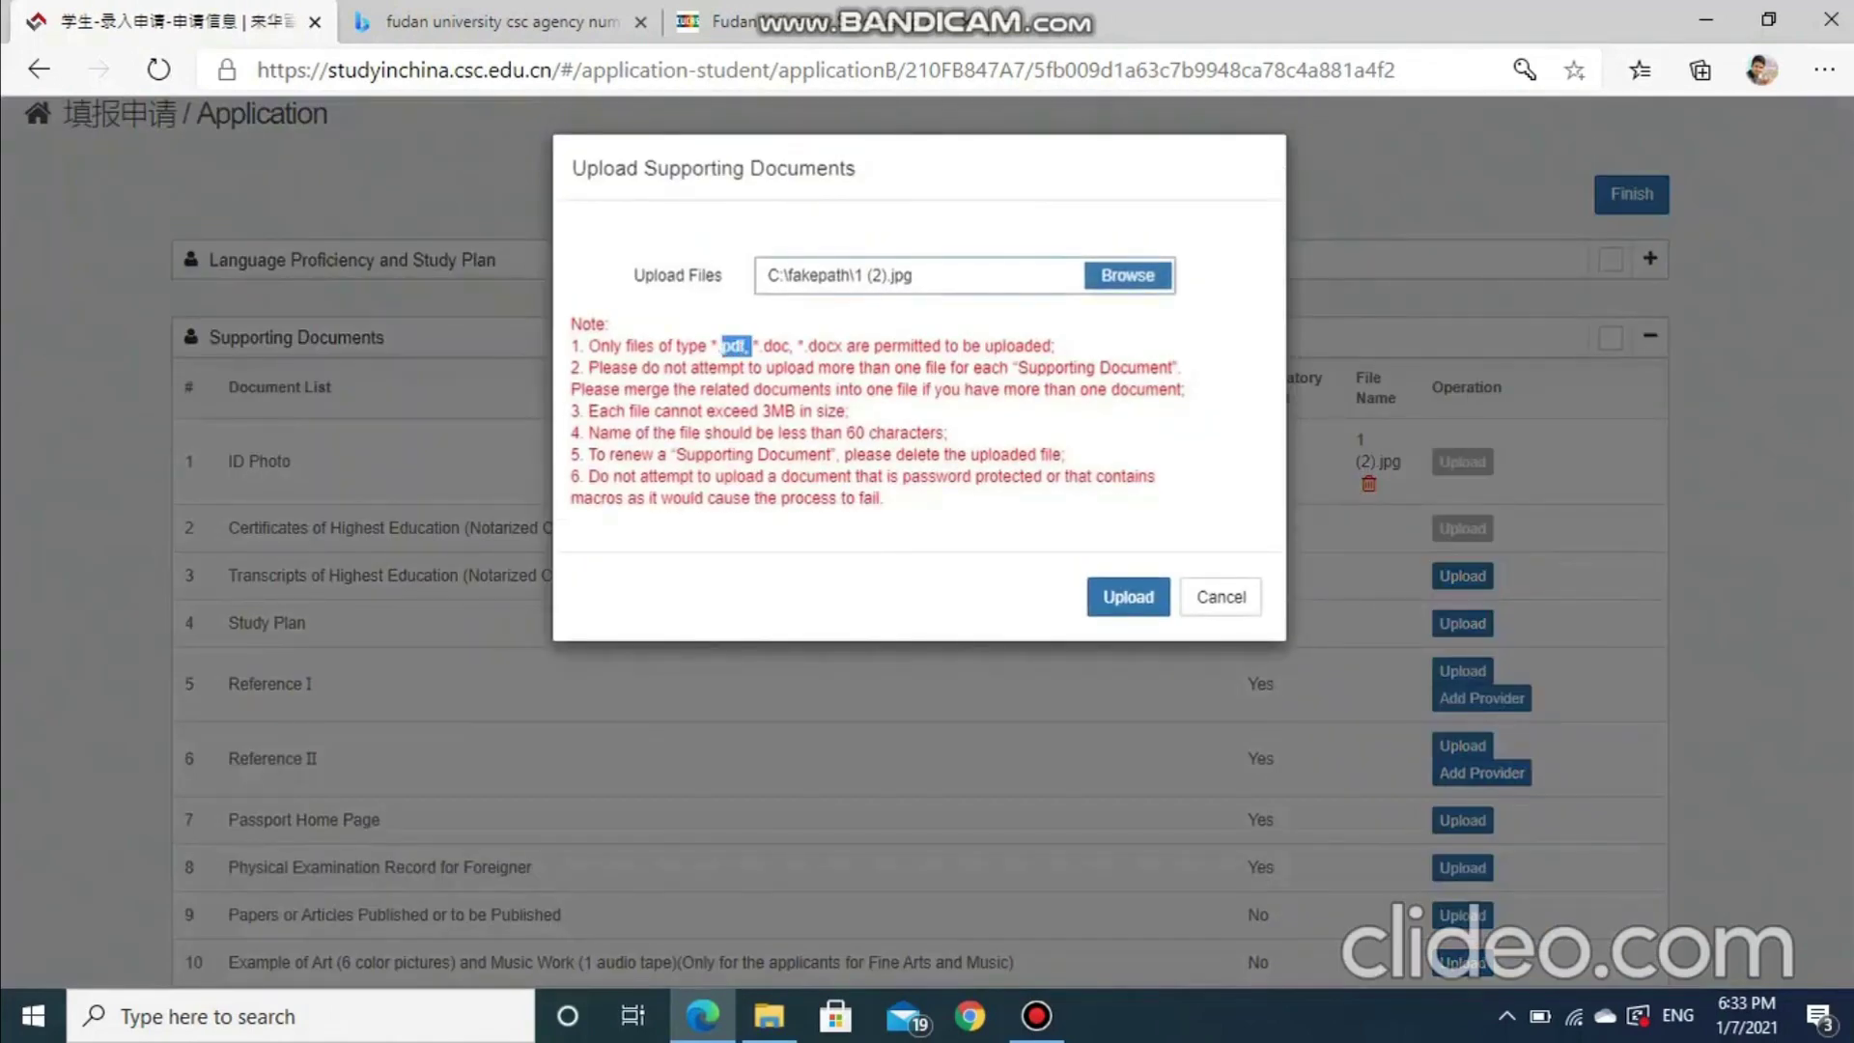
left_click(1128, 275)
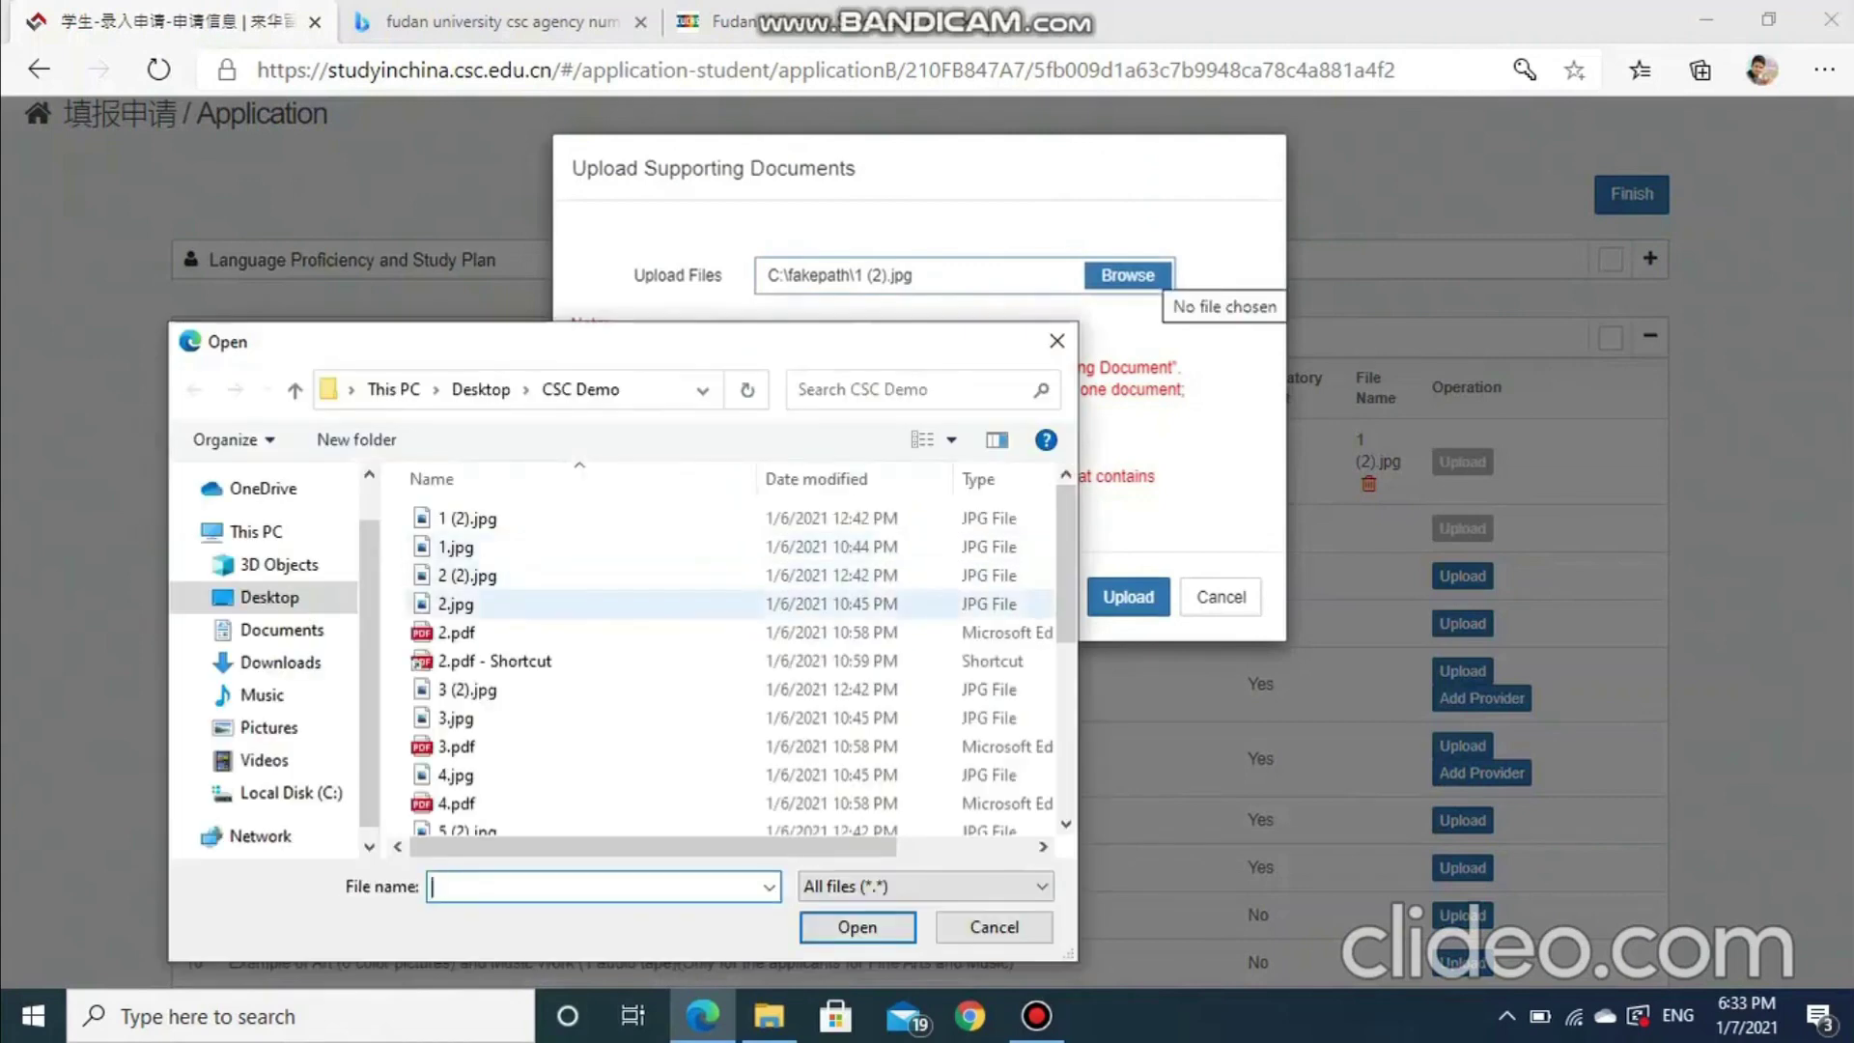
left_click(456, 632)
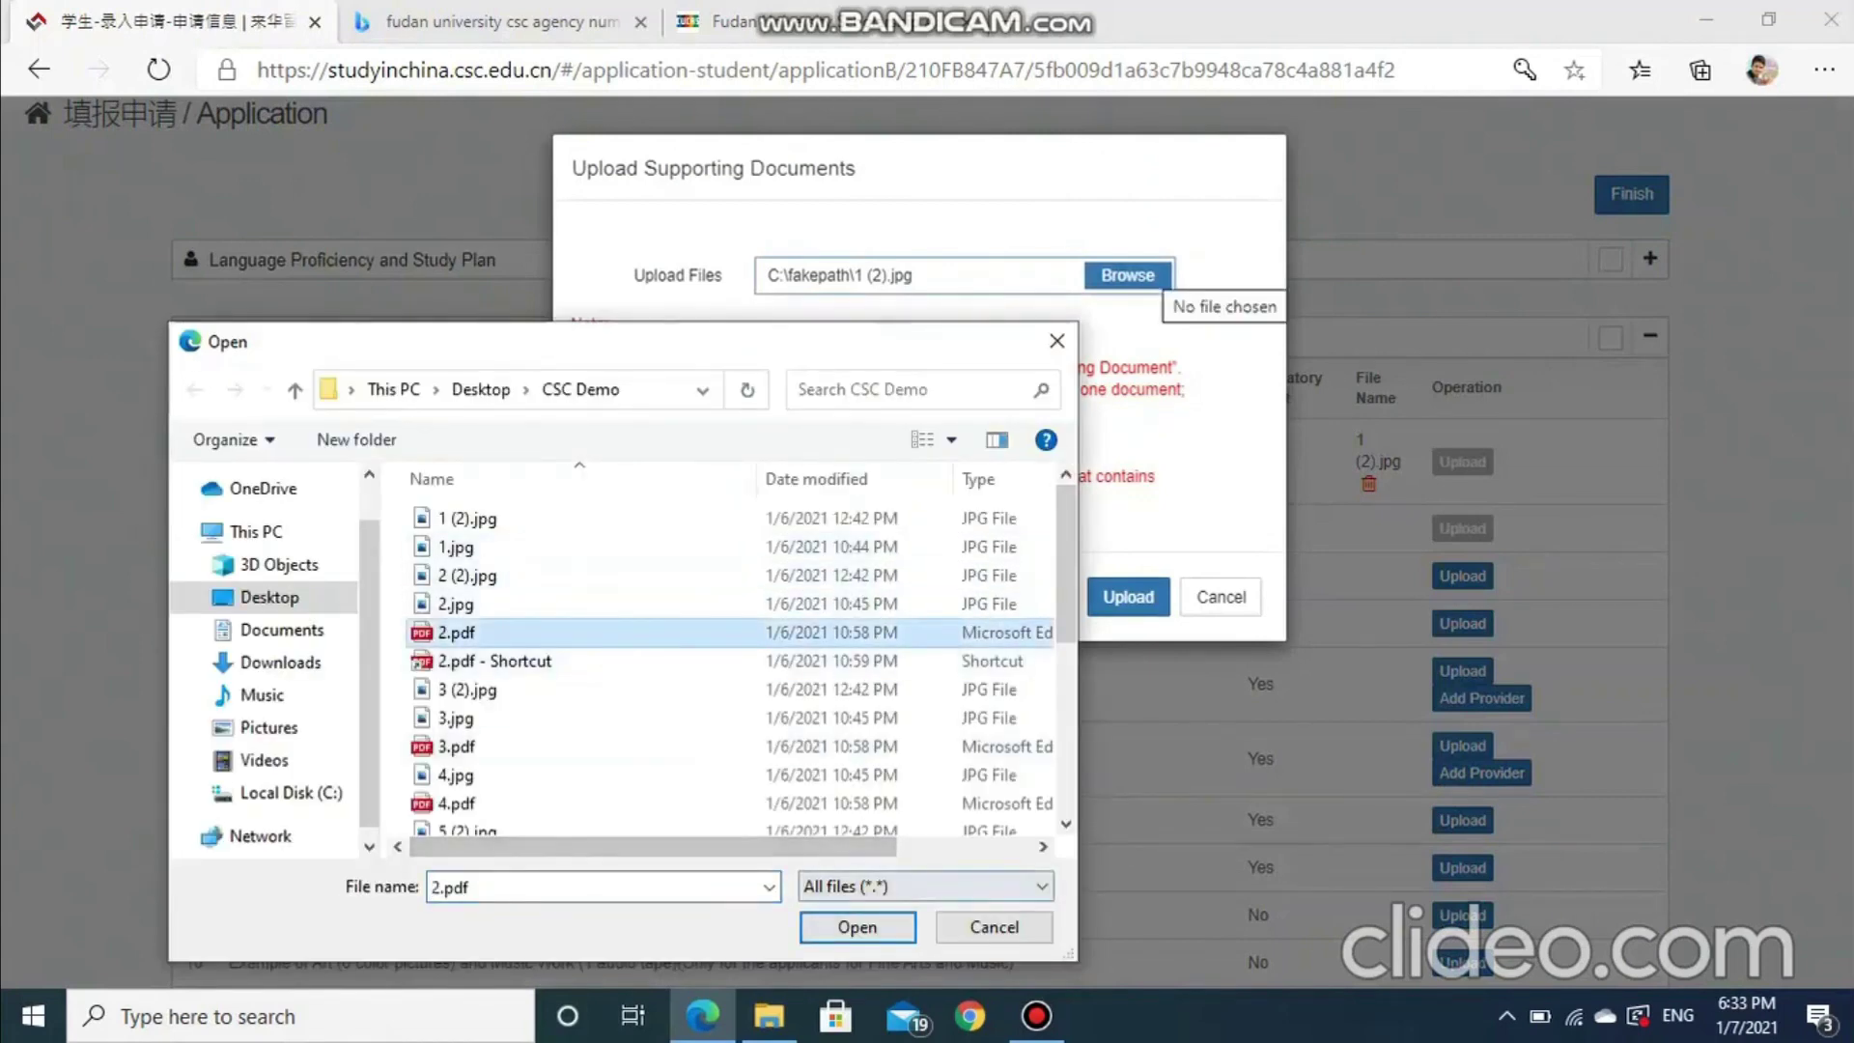
key("Return")
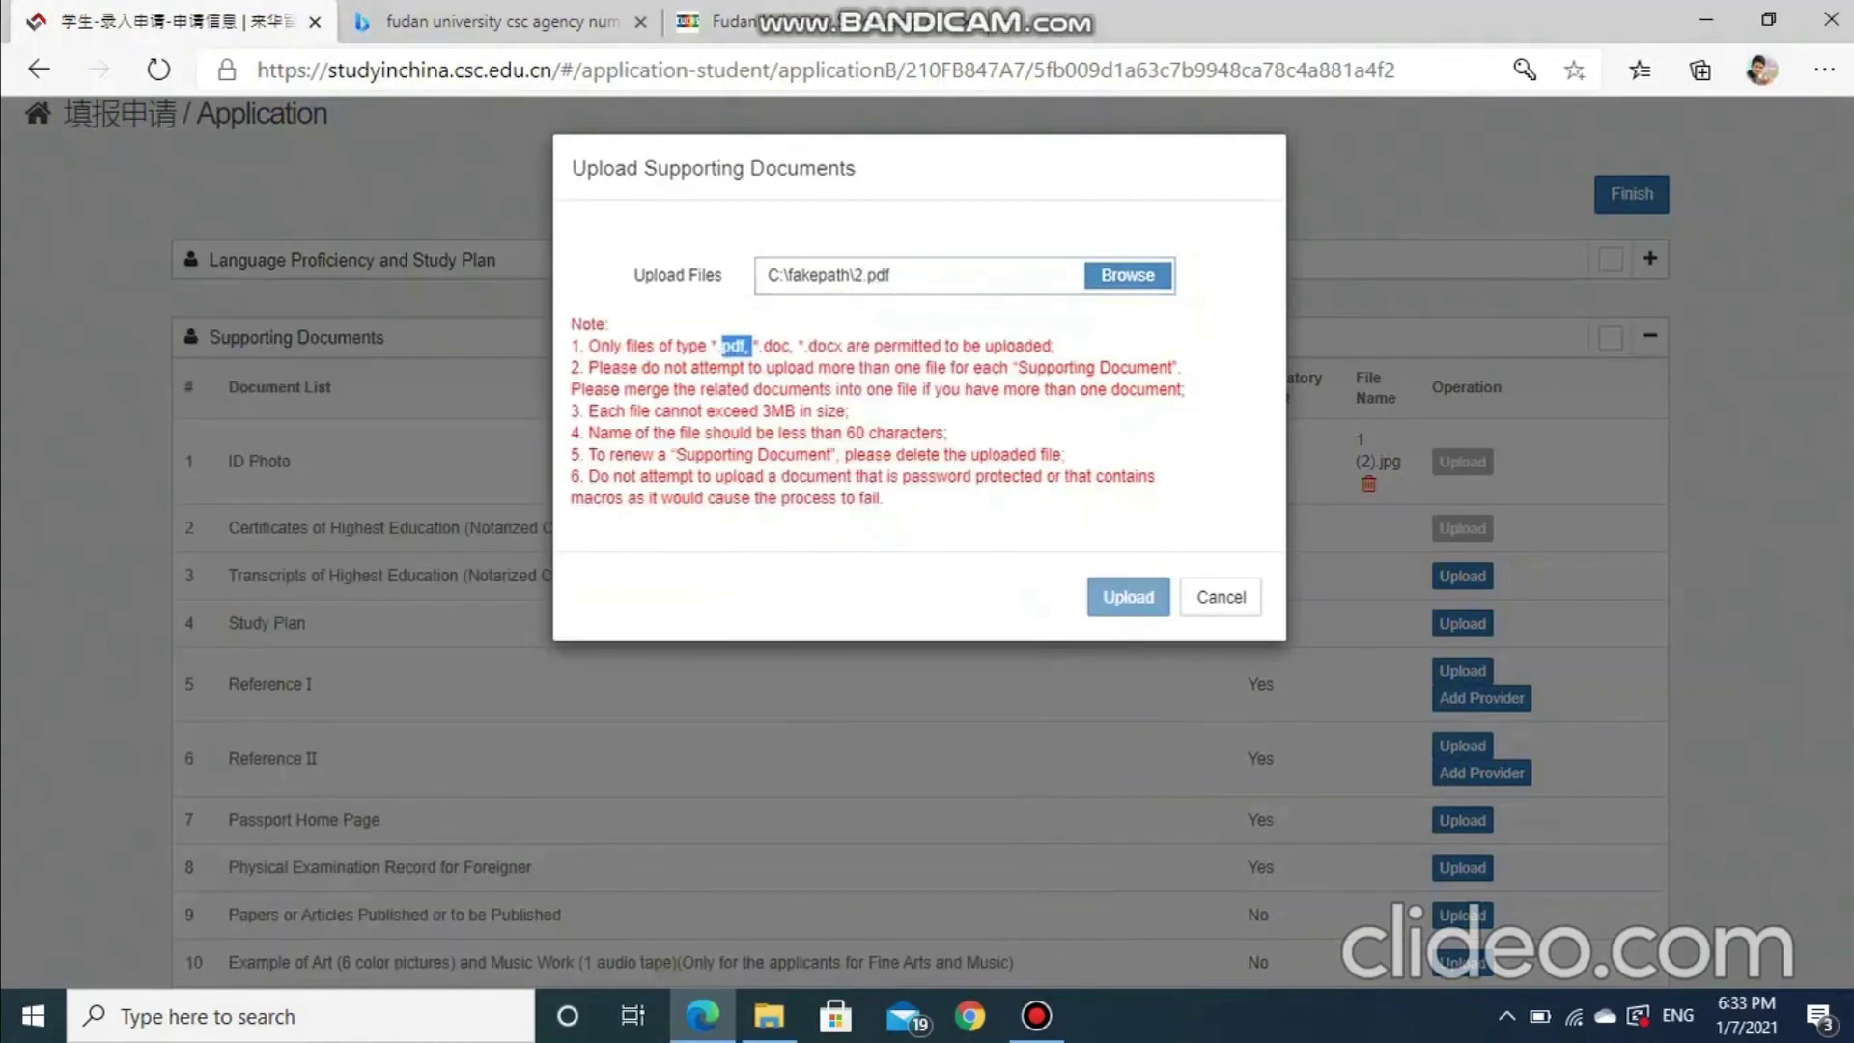
left_click(1127, 597)
scroll(927, 540, "down", 2)
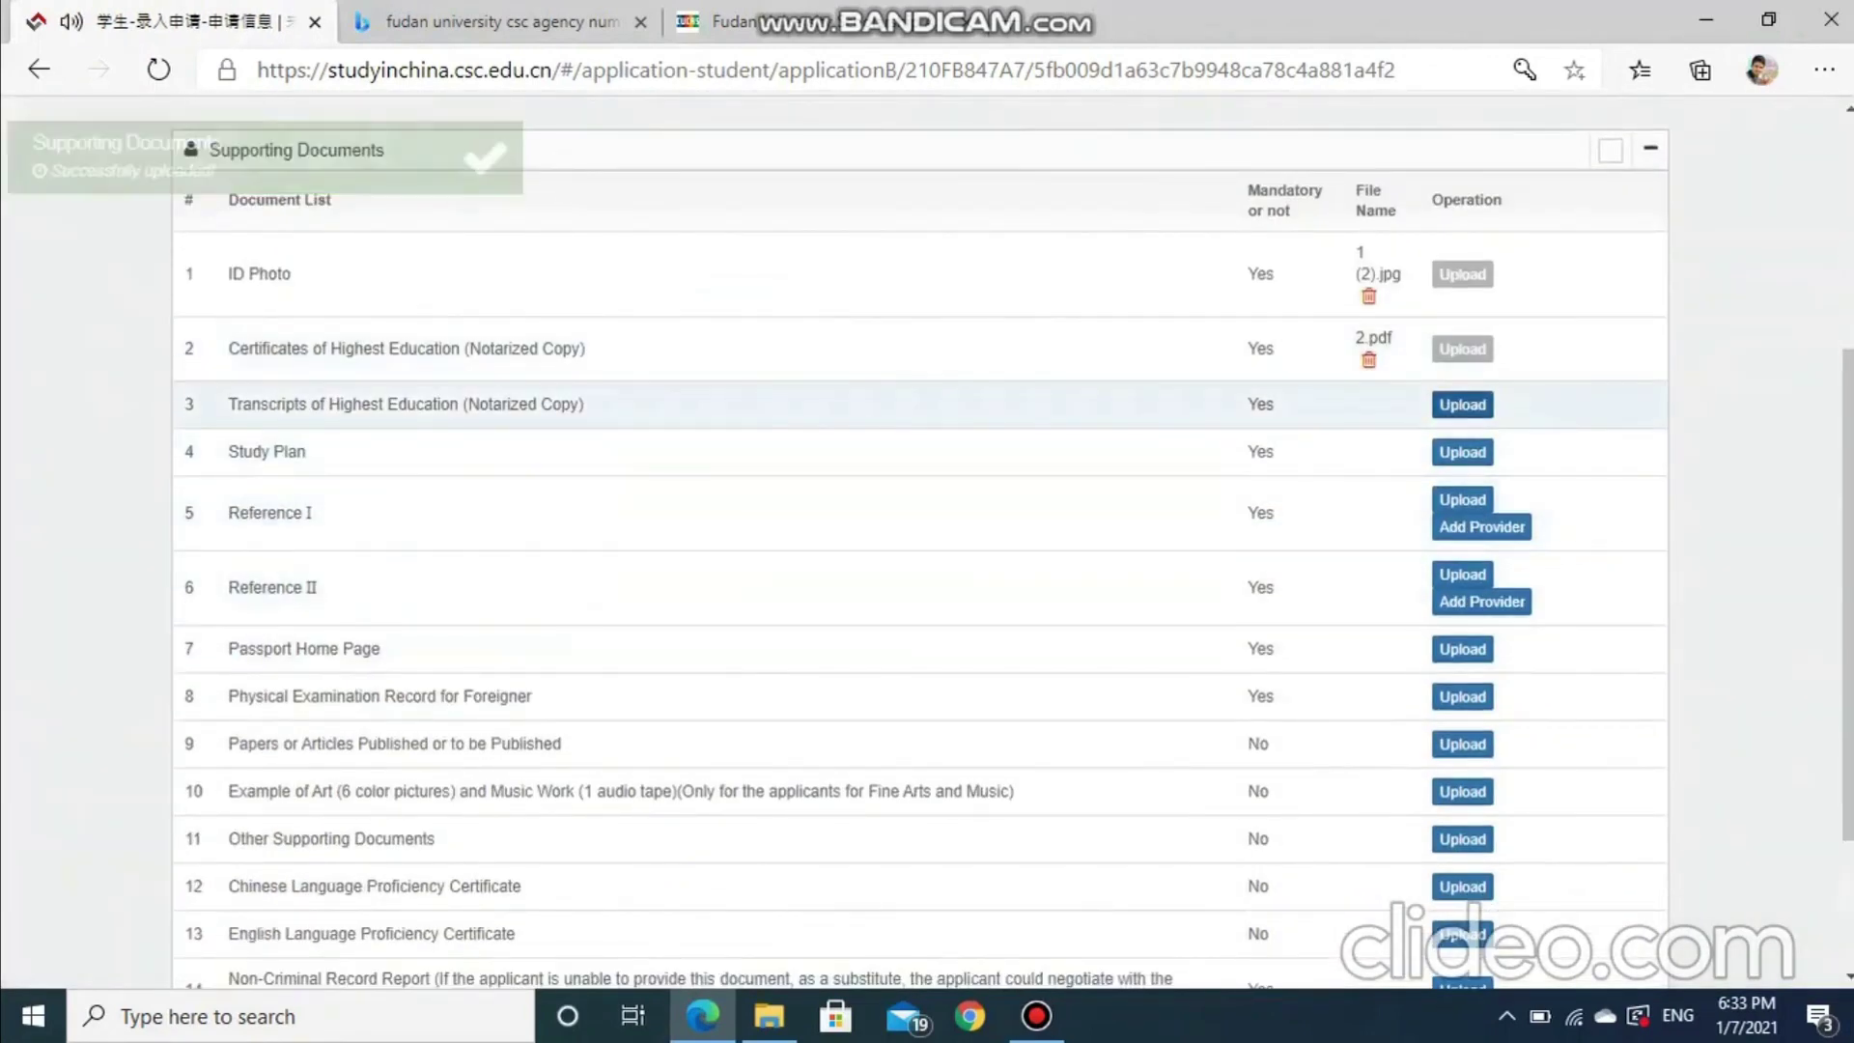
Upload 4.pdf as the Transcripts of Highest Education
left_click(1462, 403)
left_click(1126, 266)
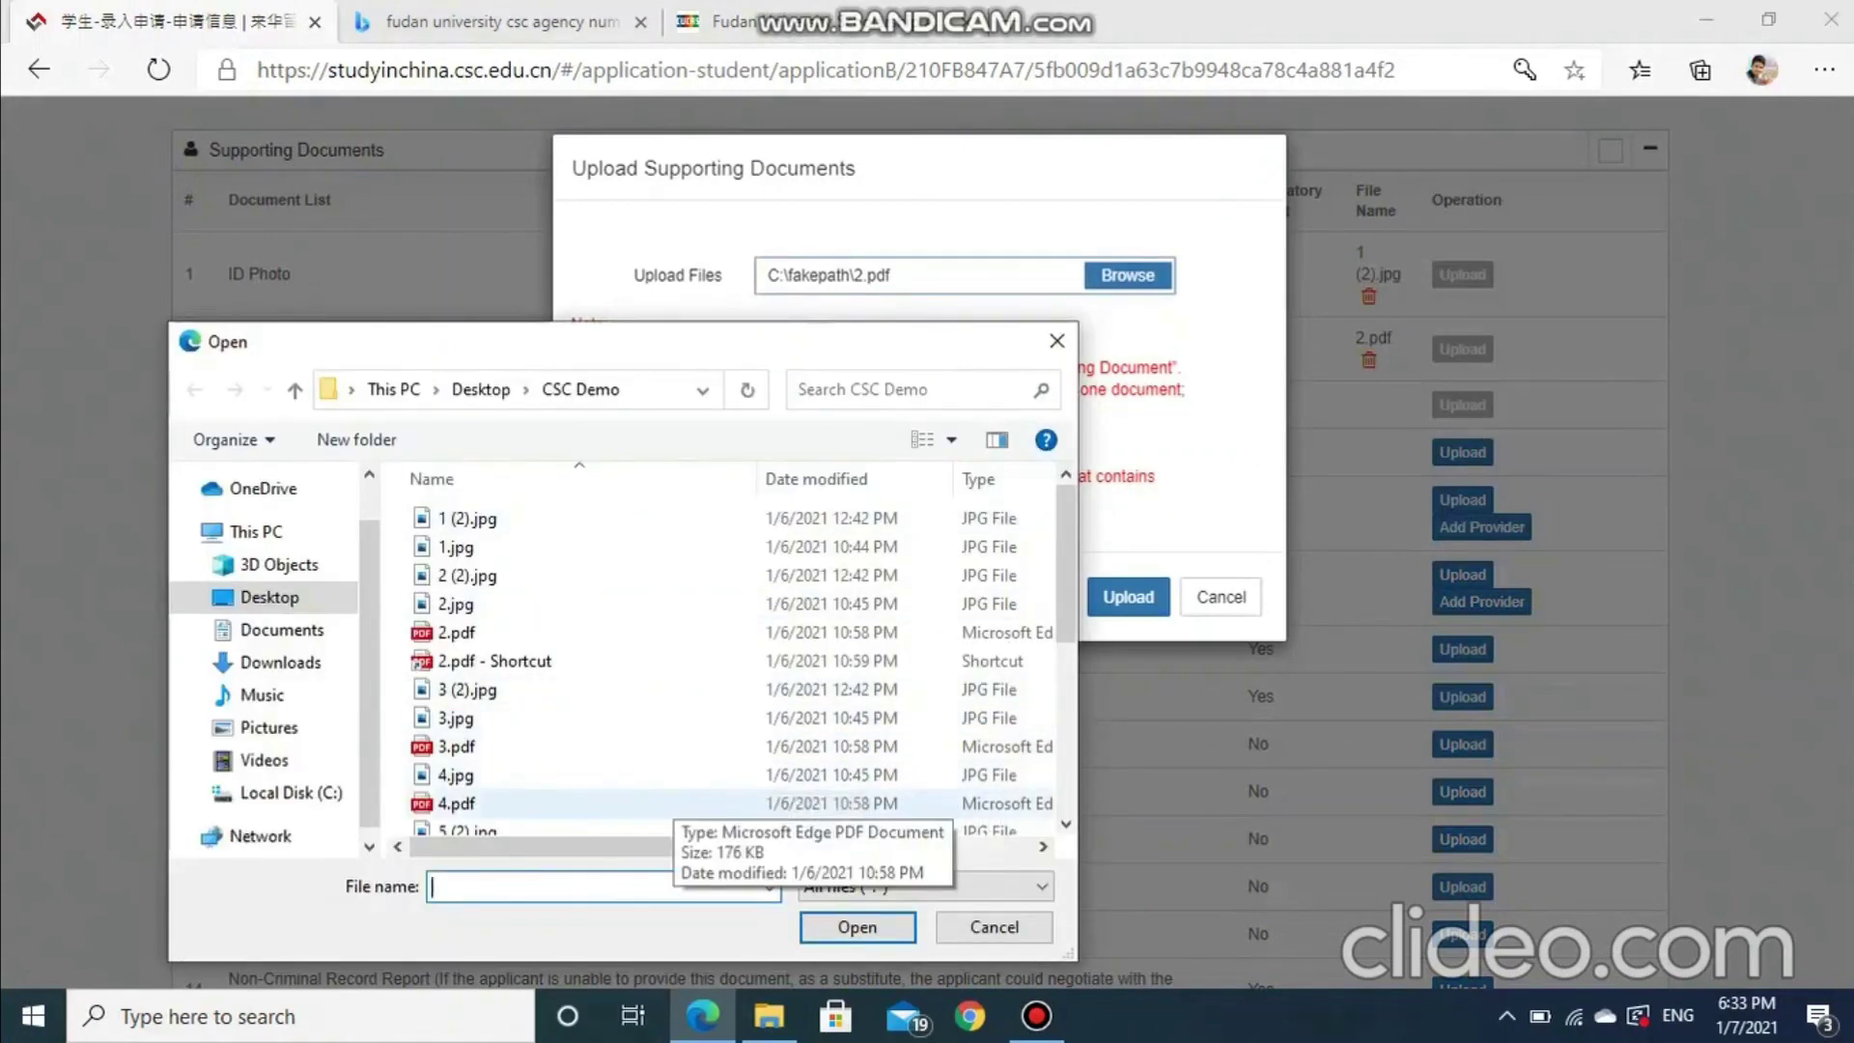
left_click(753, 802)
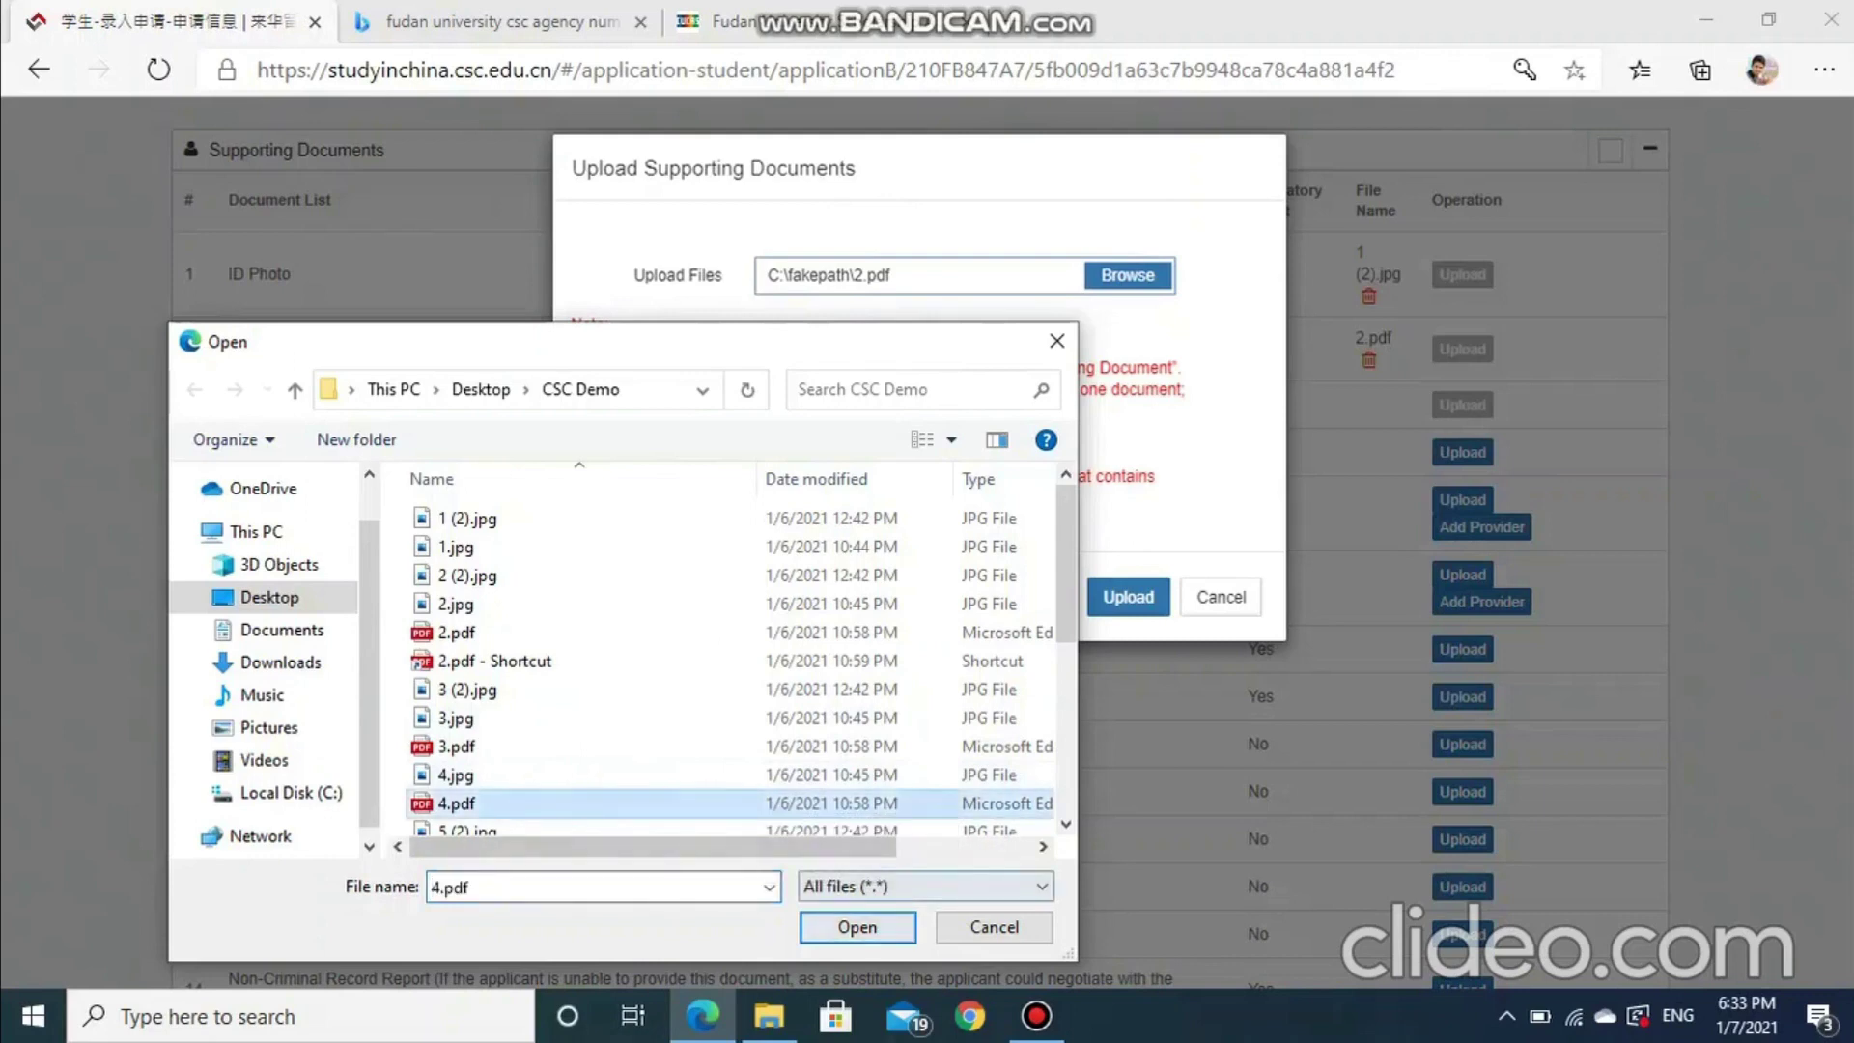
left_click(858, 927)
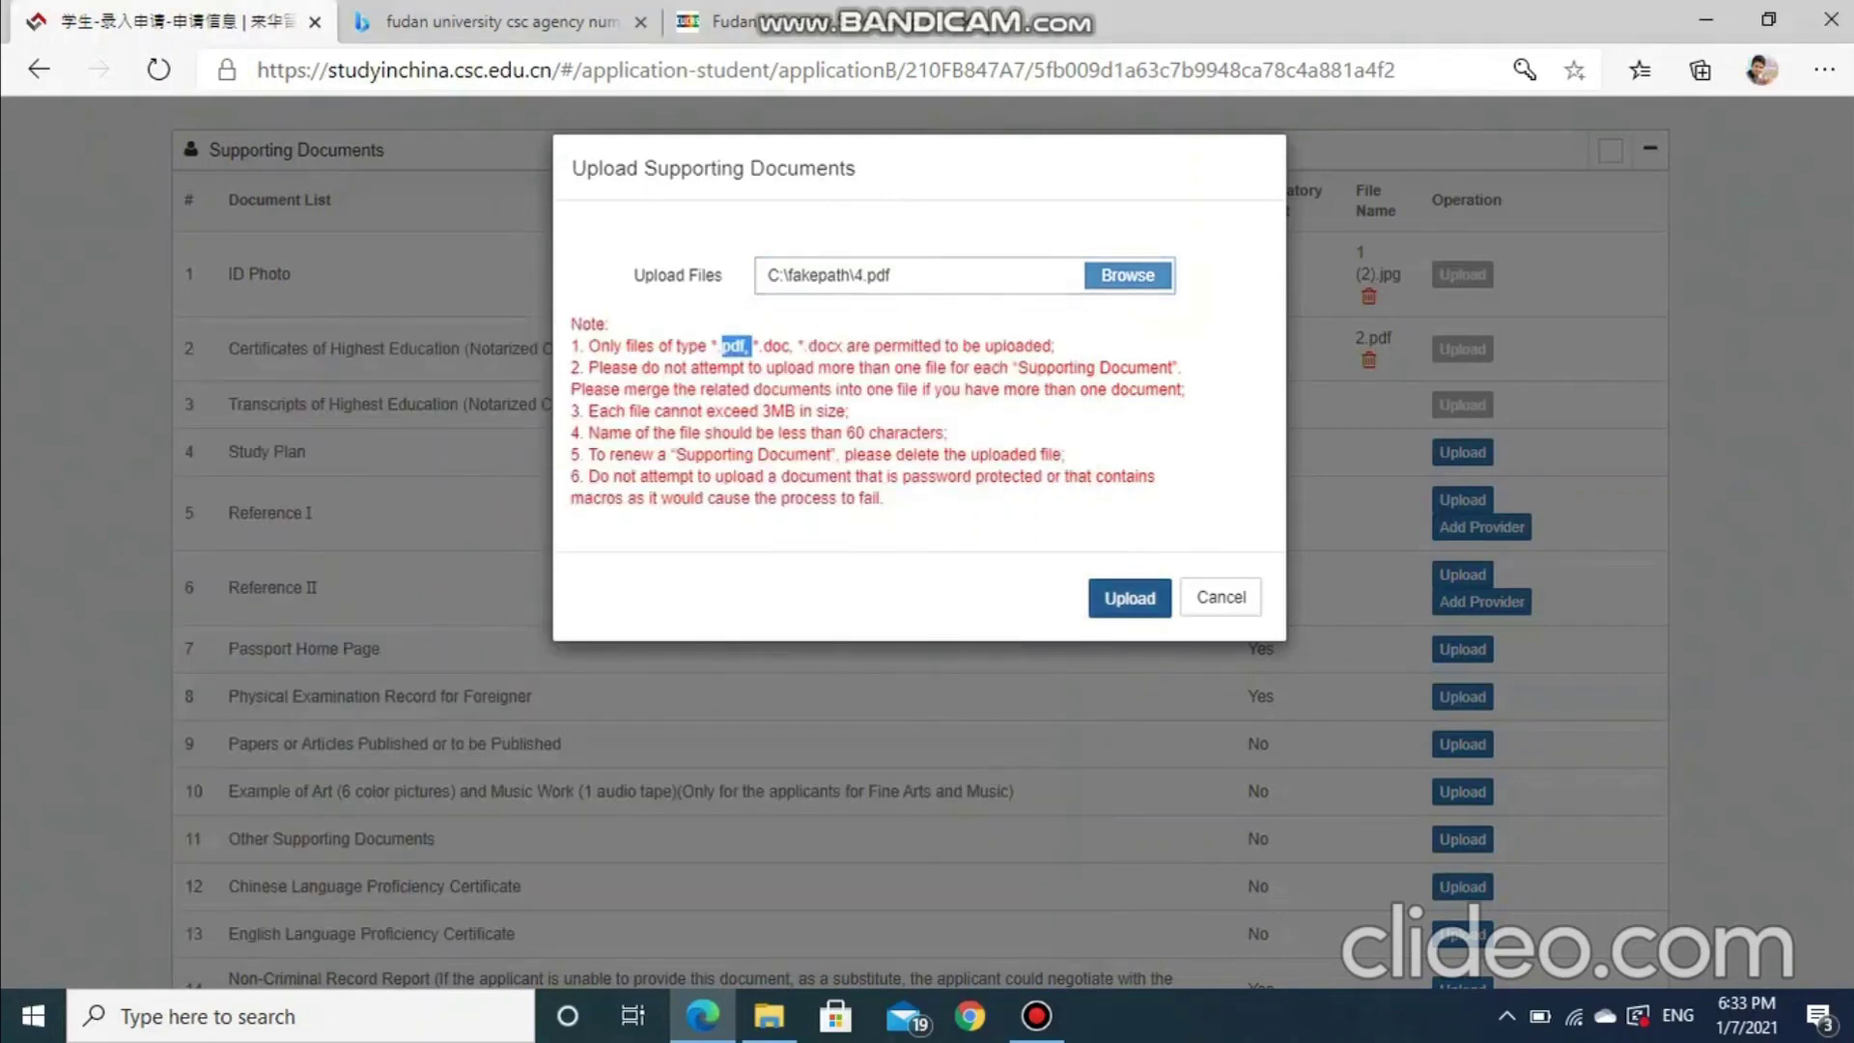
left_click(1128, 596)
scroll(1462, 386, "down", 2)
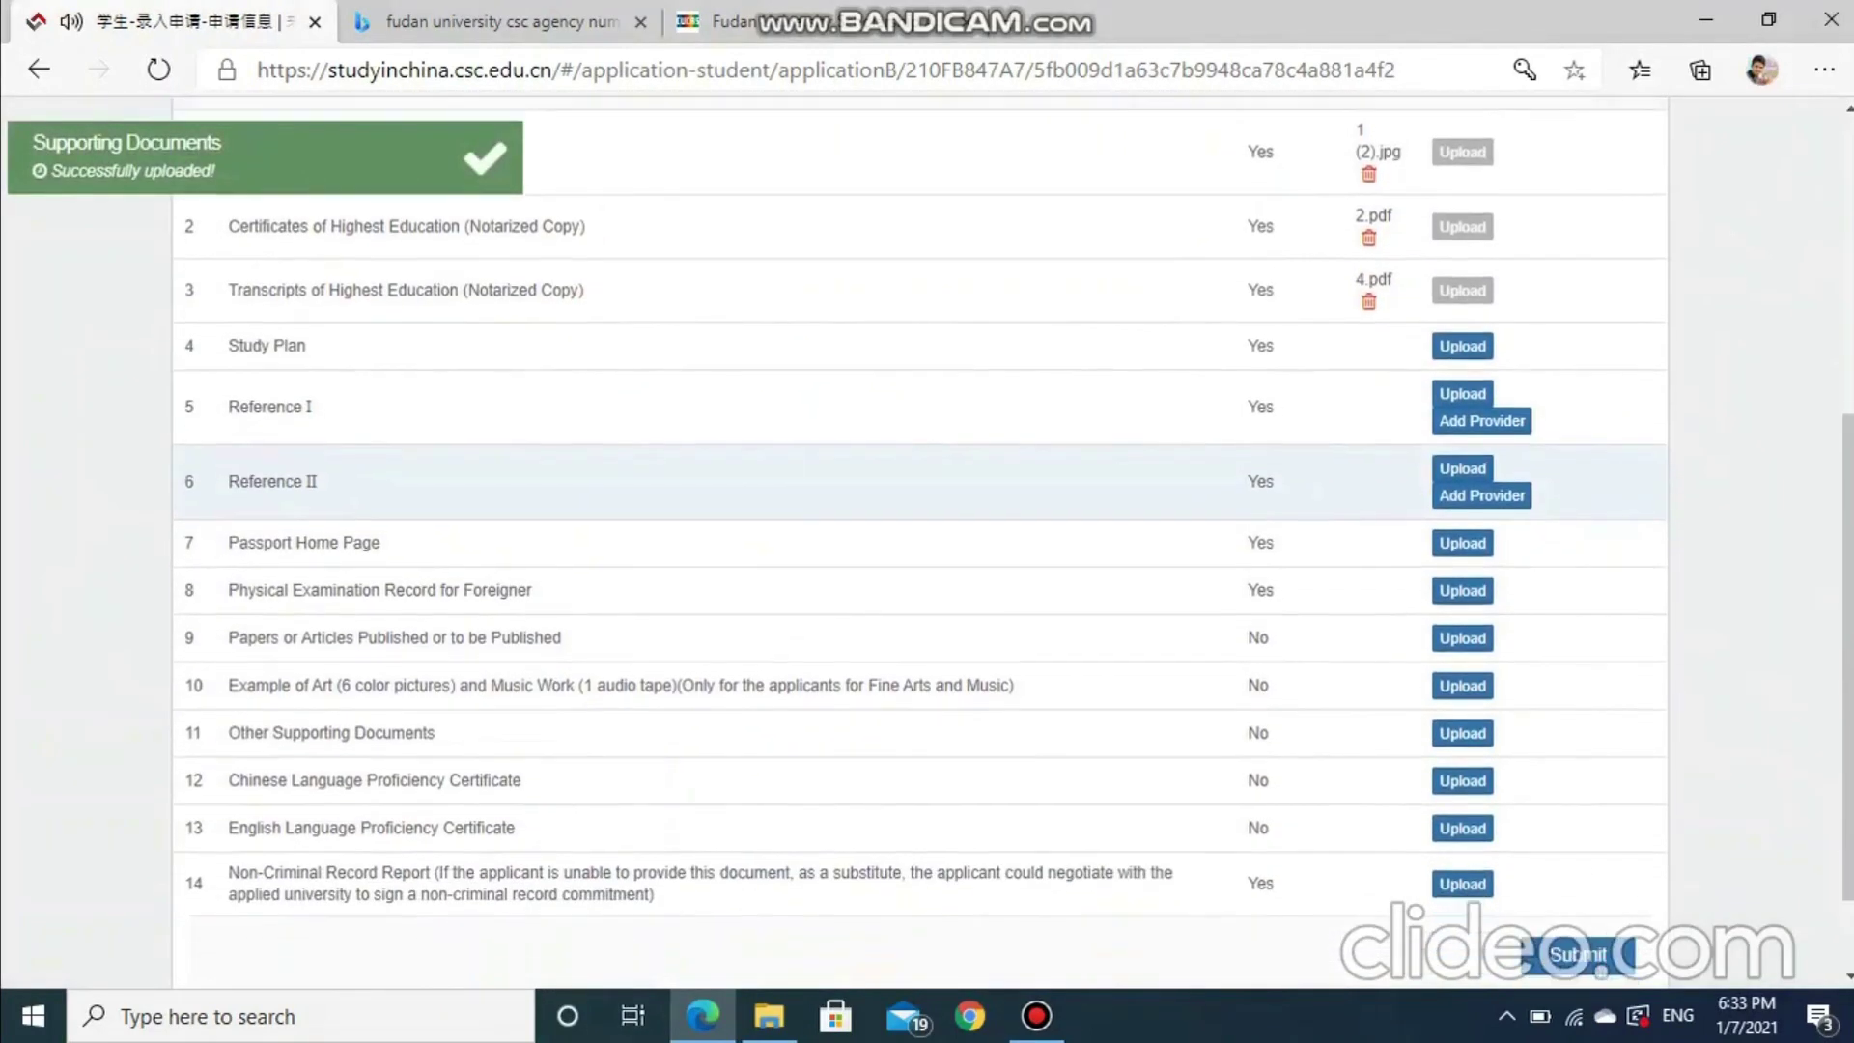
Upload 5.pdf as the Study Plan document
left_click(1462, 335)
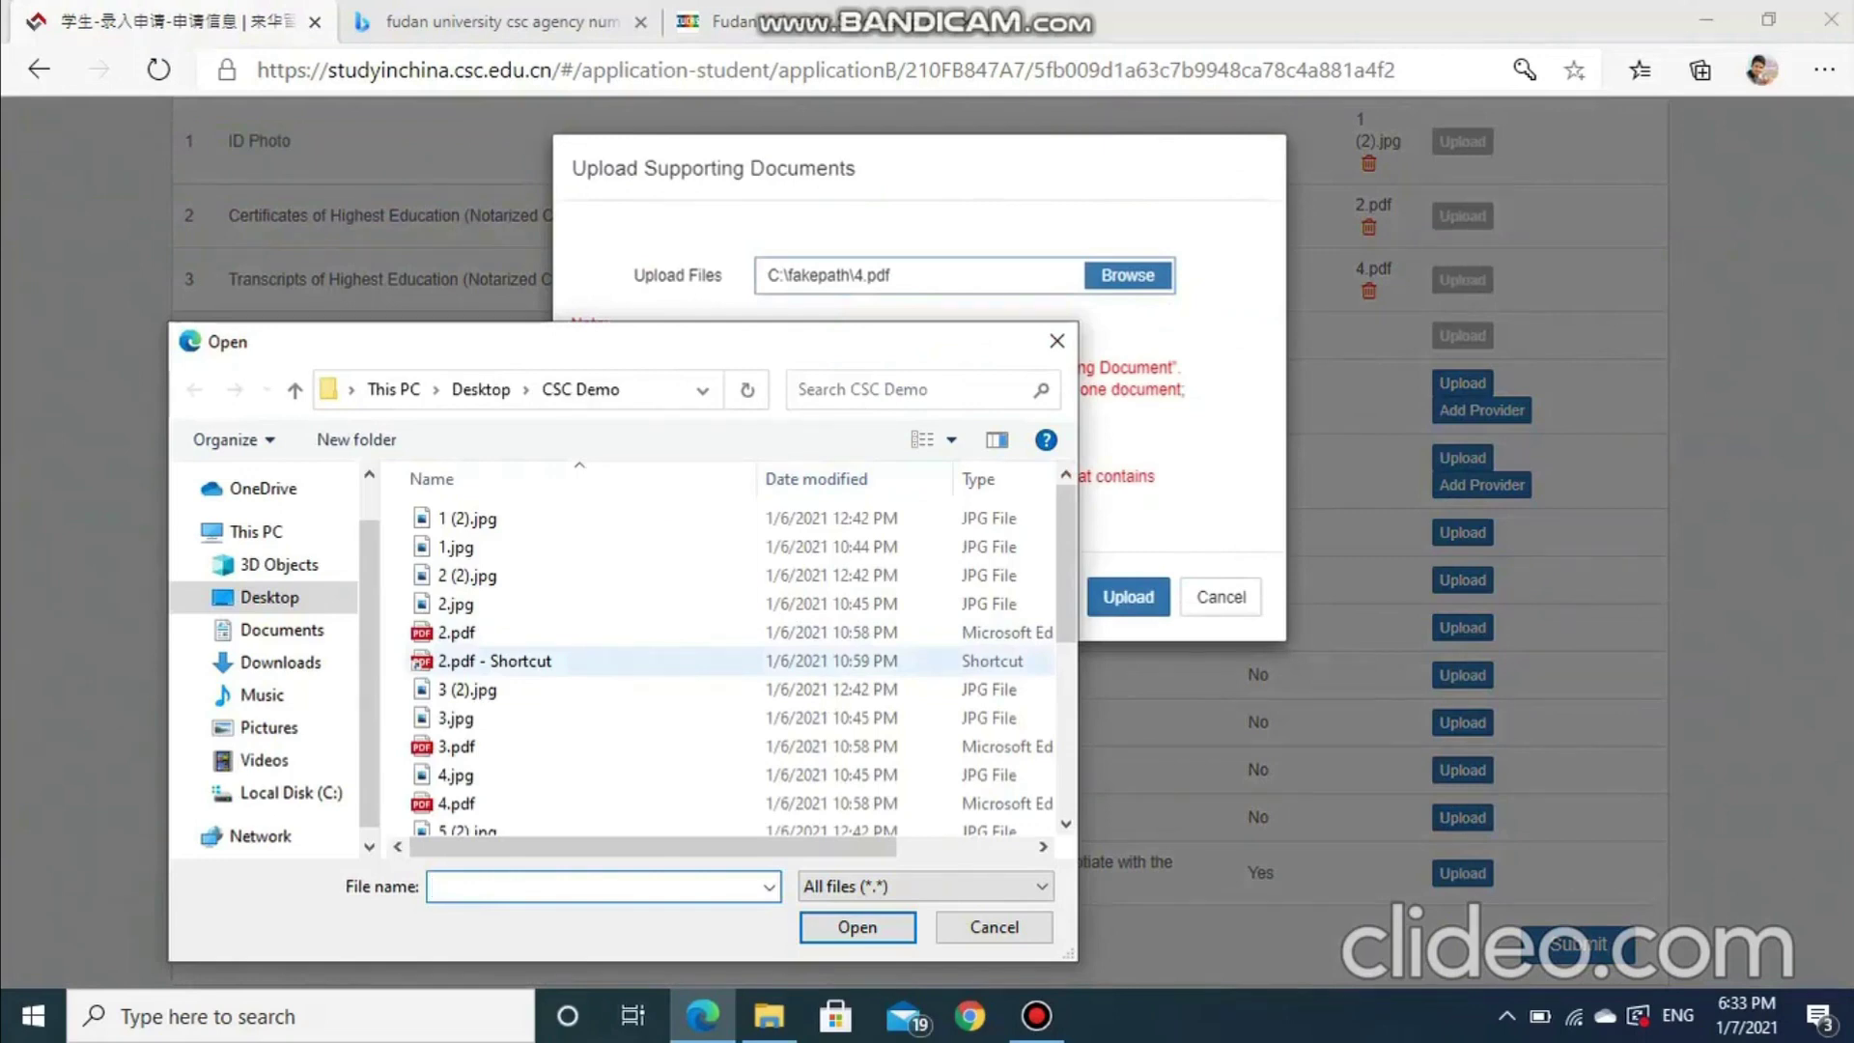
scroll(676, 676, "down", 2)
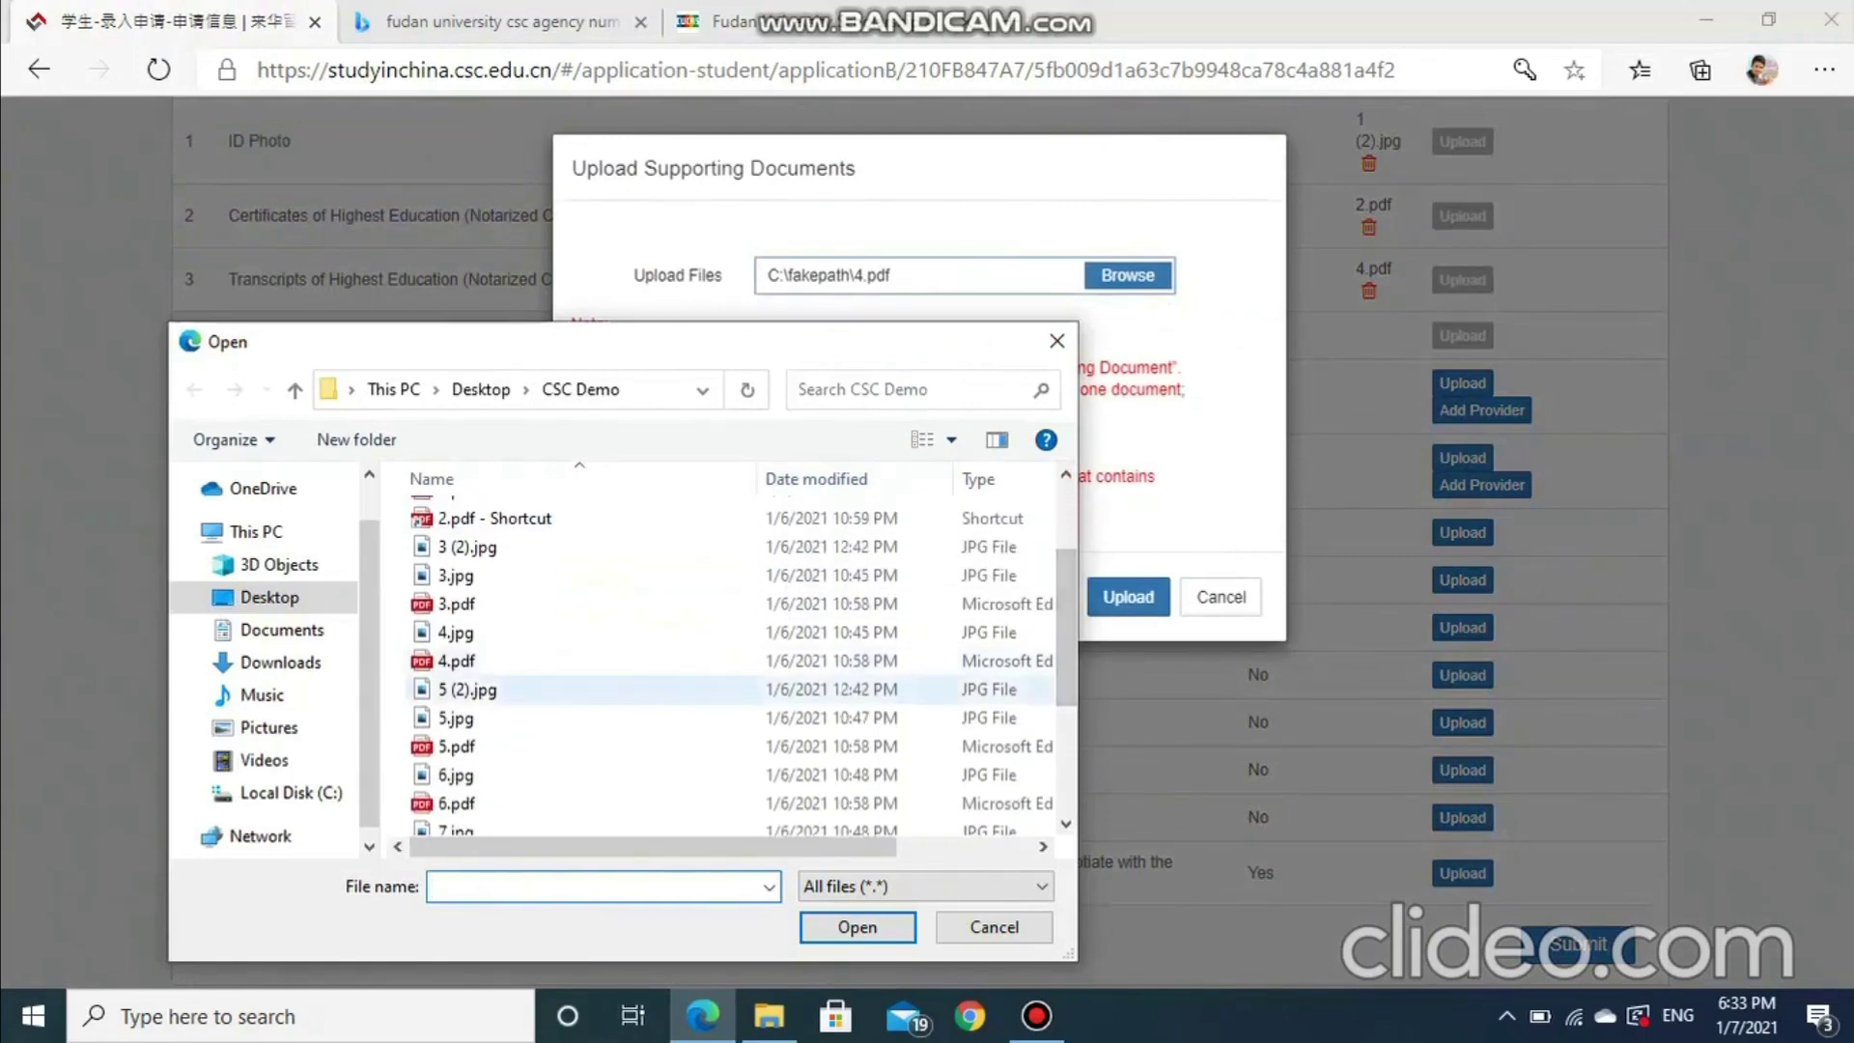
left_click(455, 746)
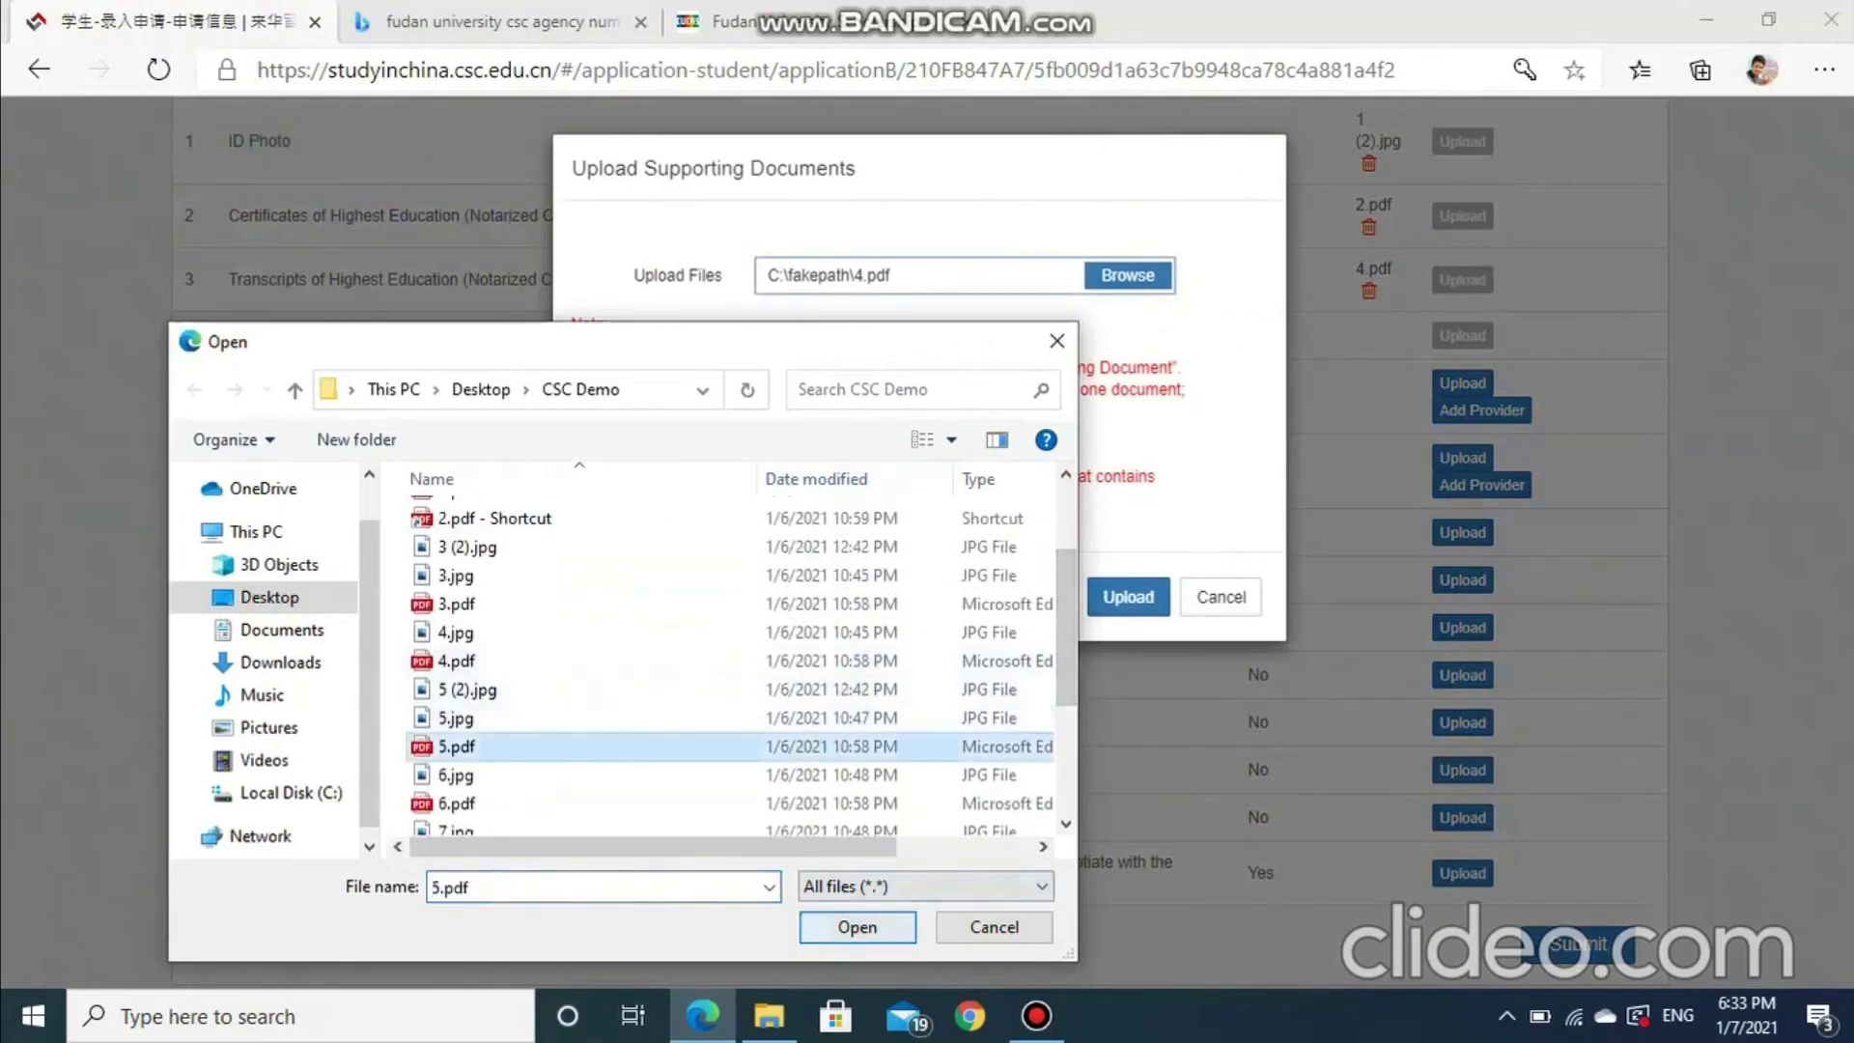
left_click(857, 926)
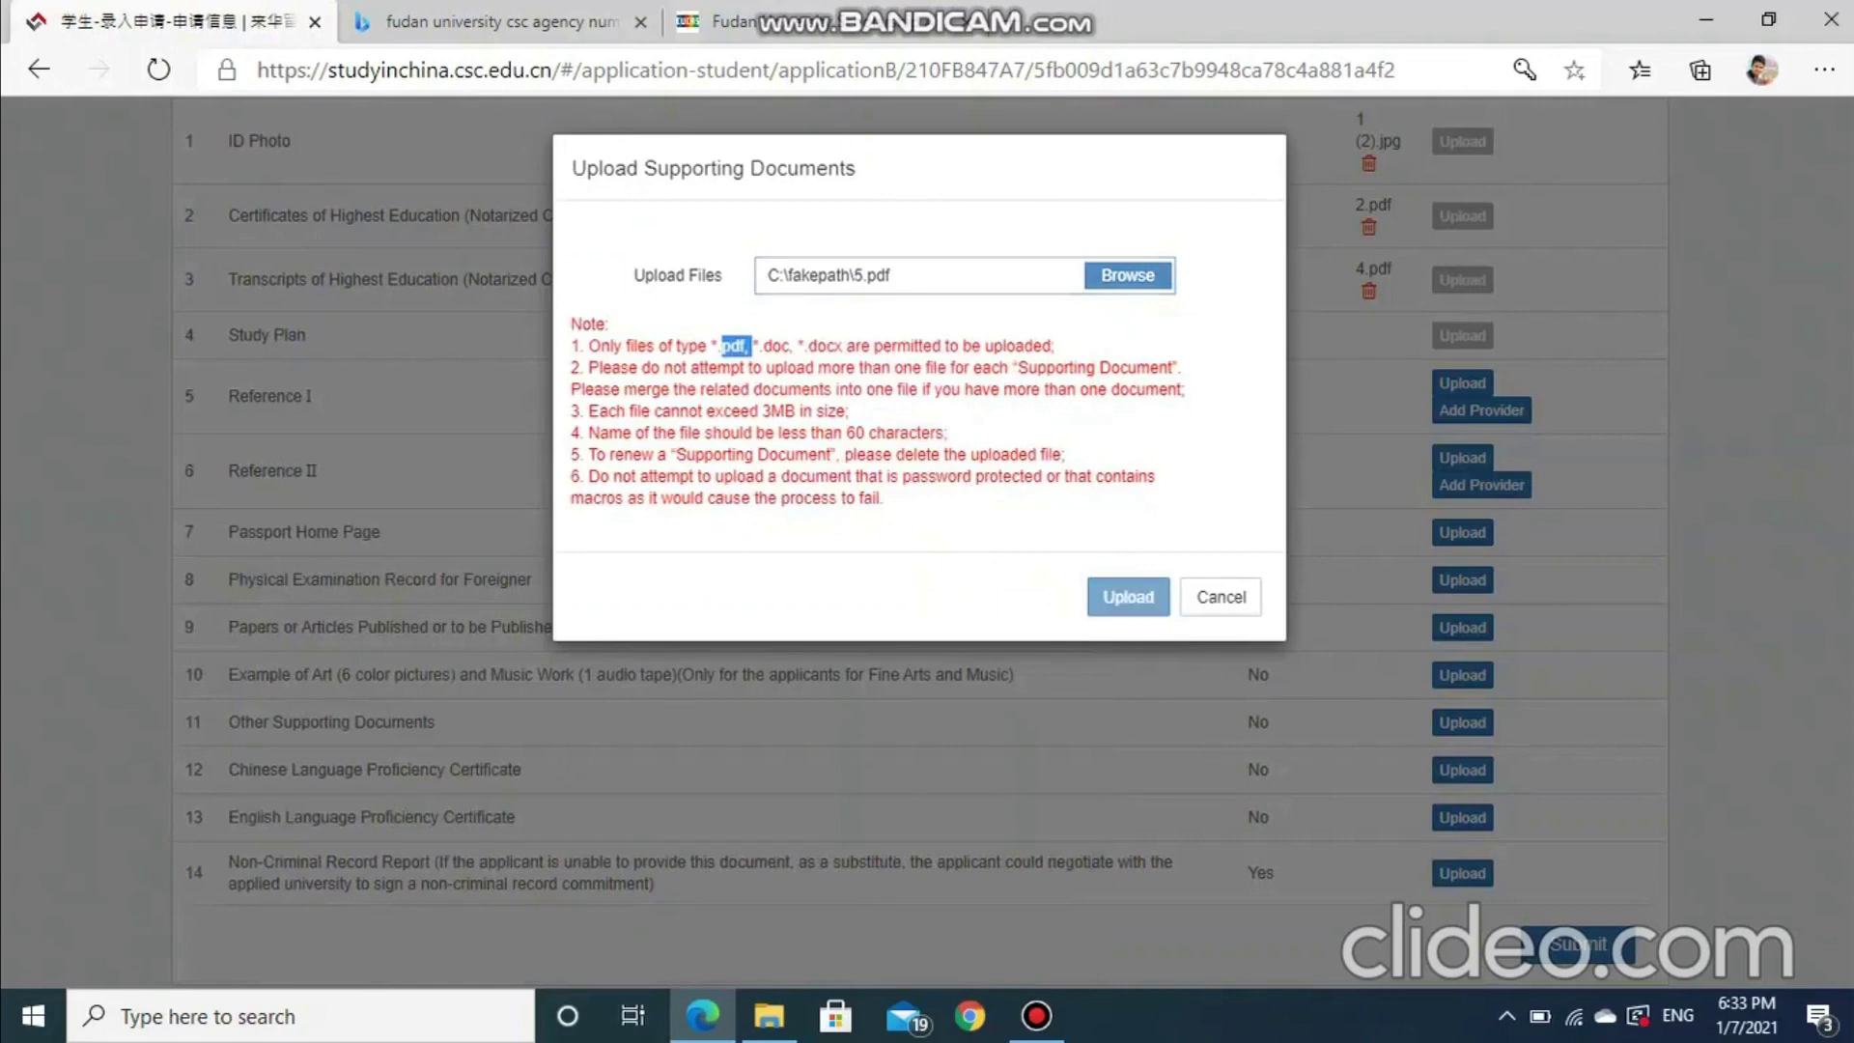
left_click(1128, 597)
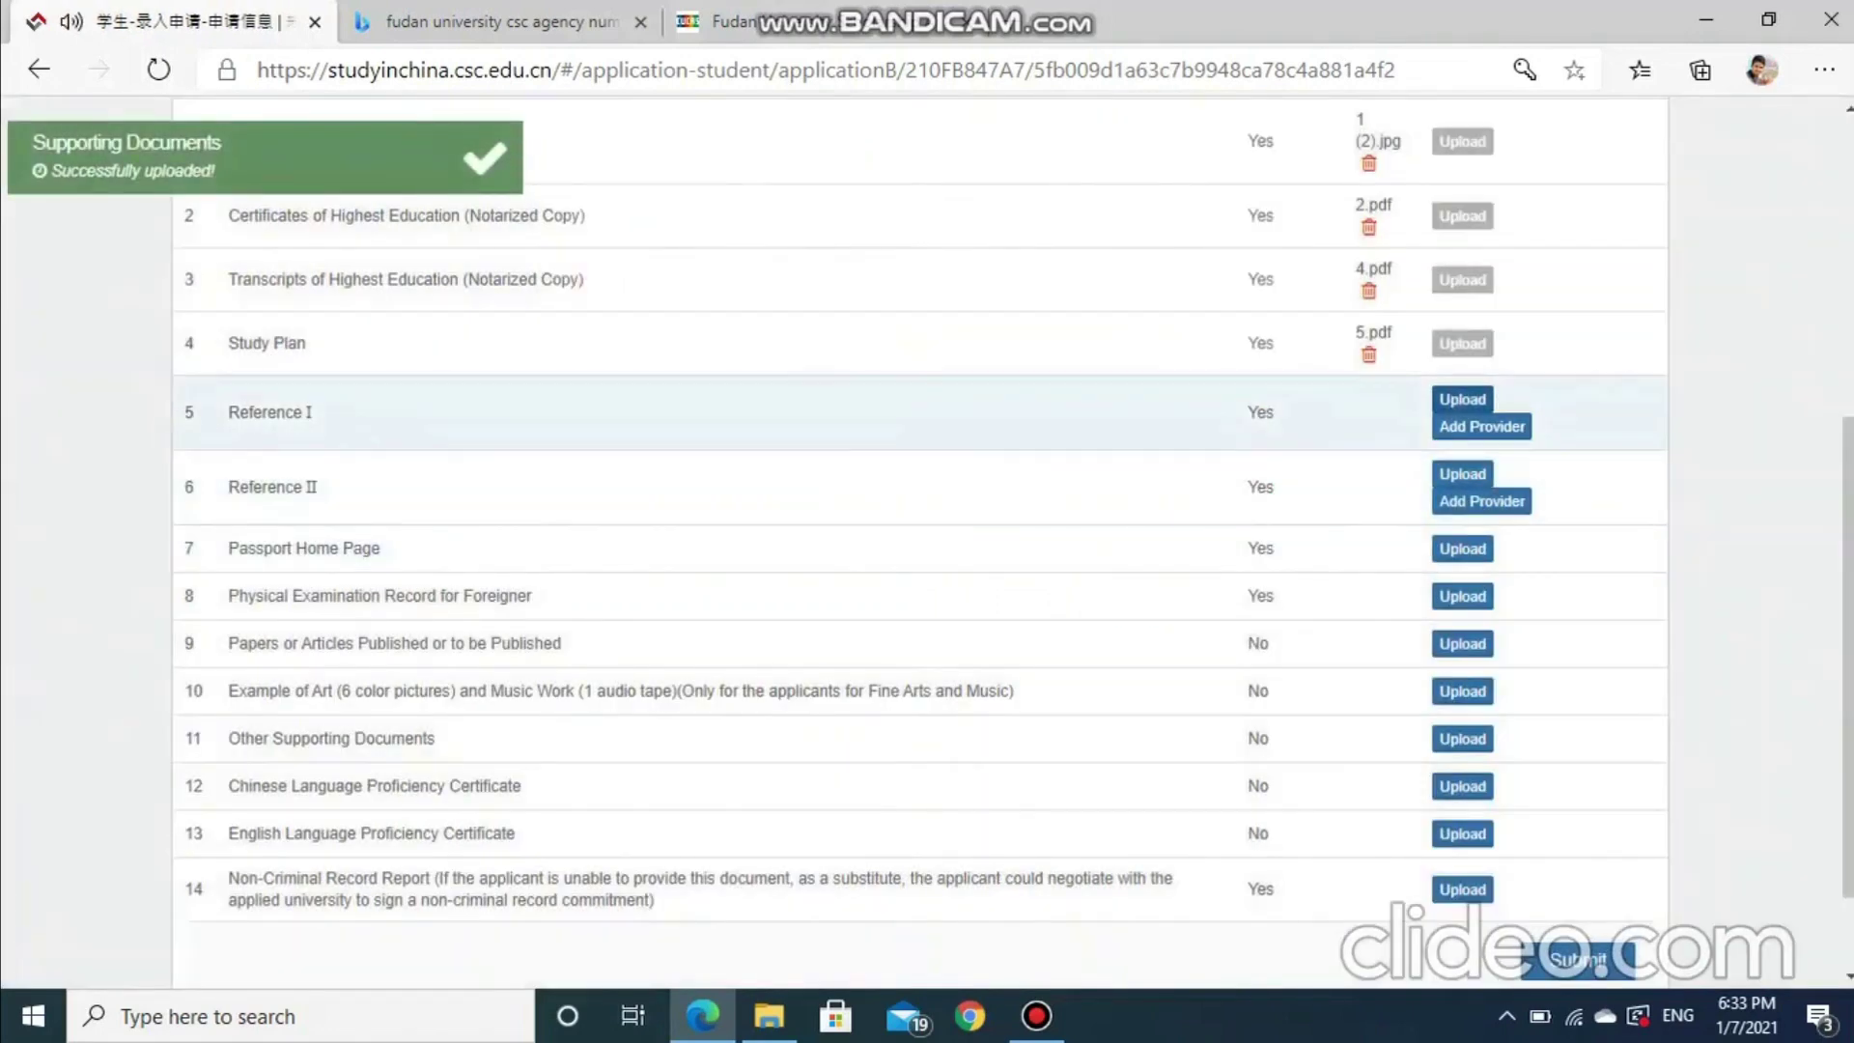
Agree to self-upload and attach 6.pdf as Reference I
left_click(1462, 398)
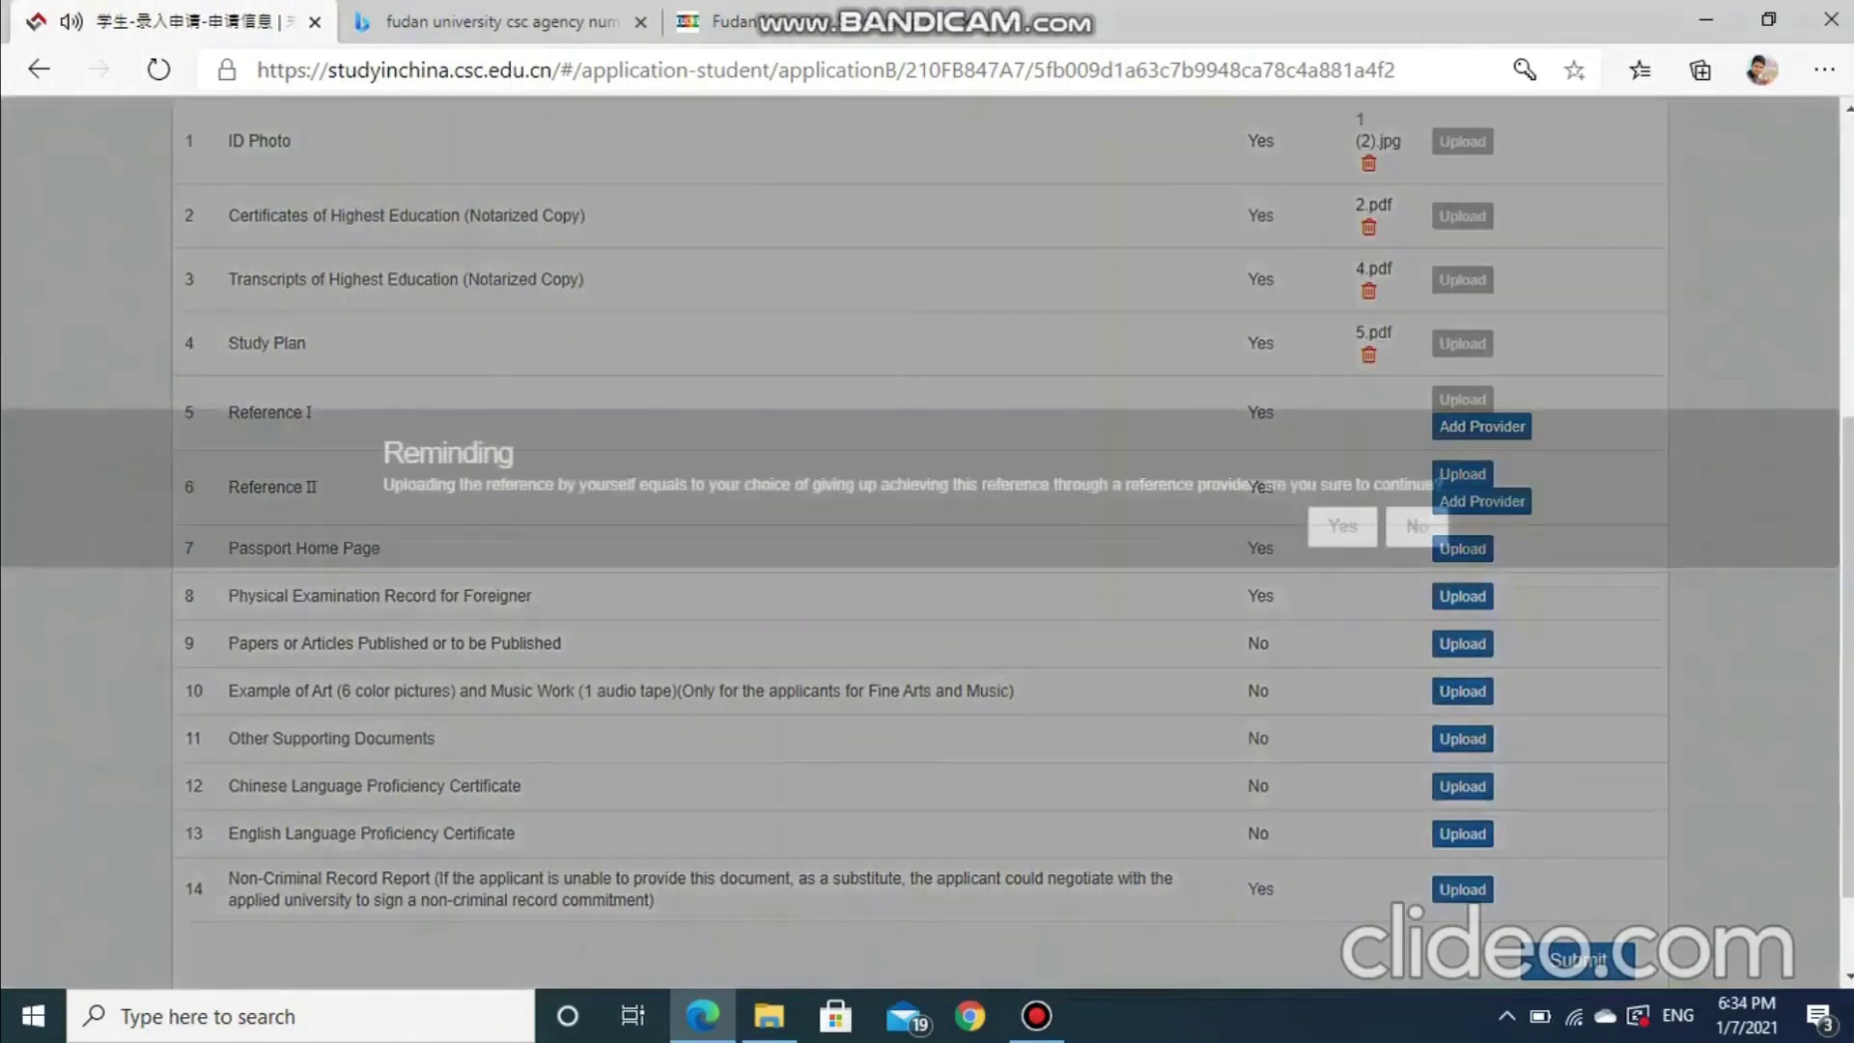
left_click(1342, 526)
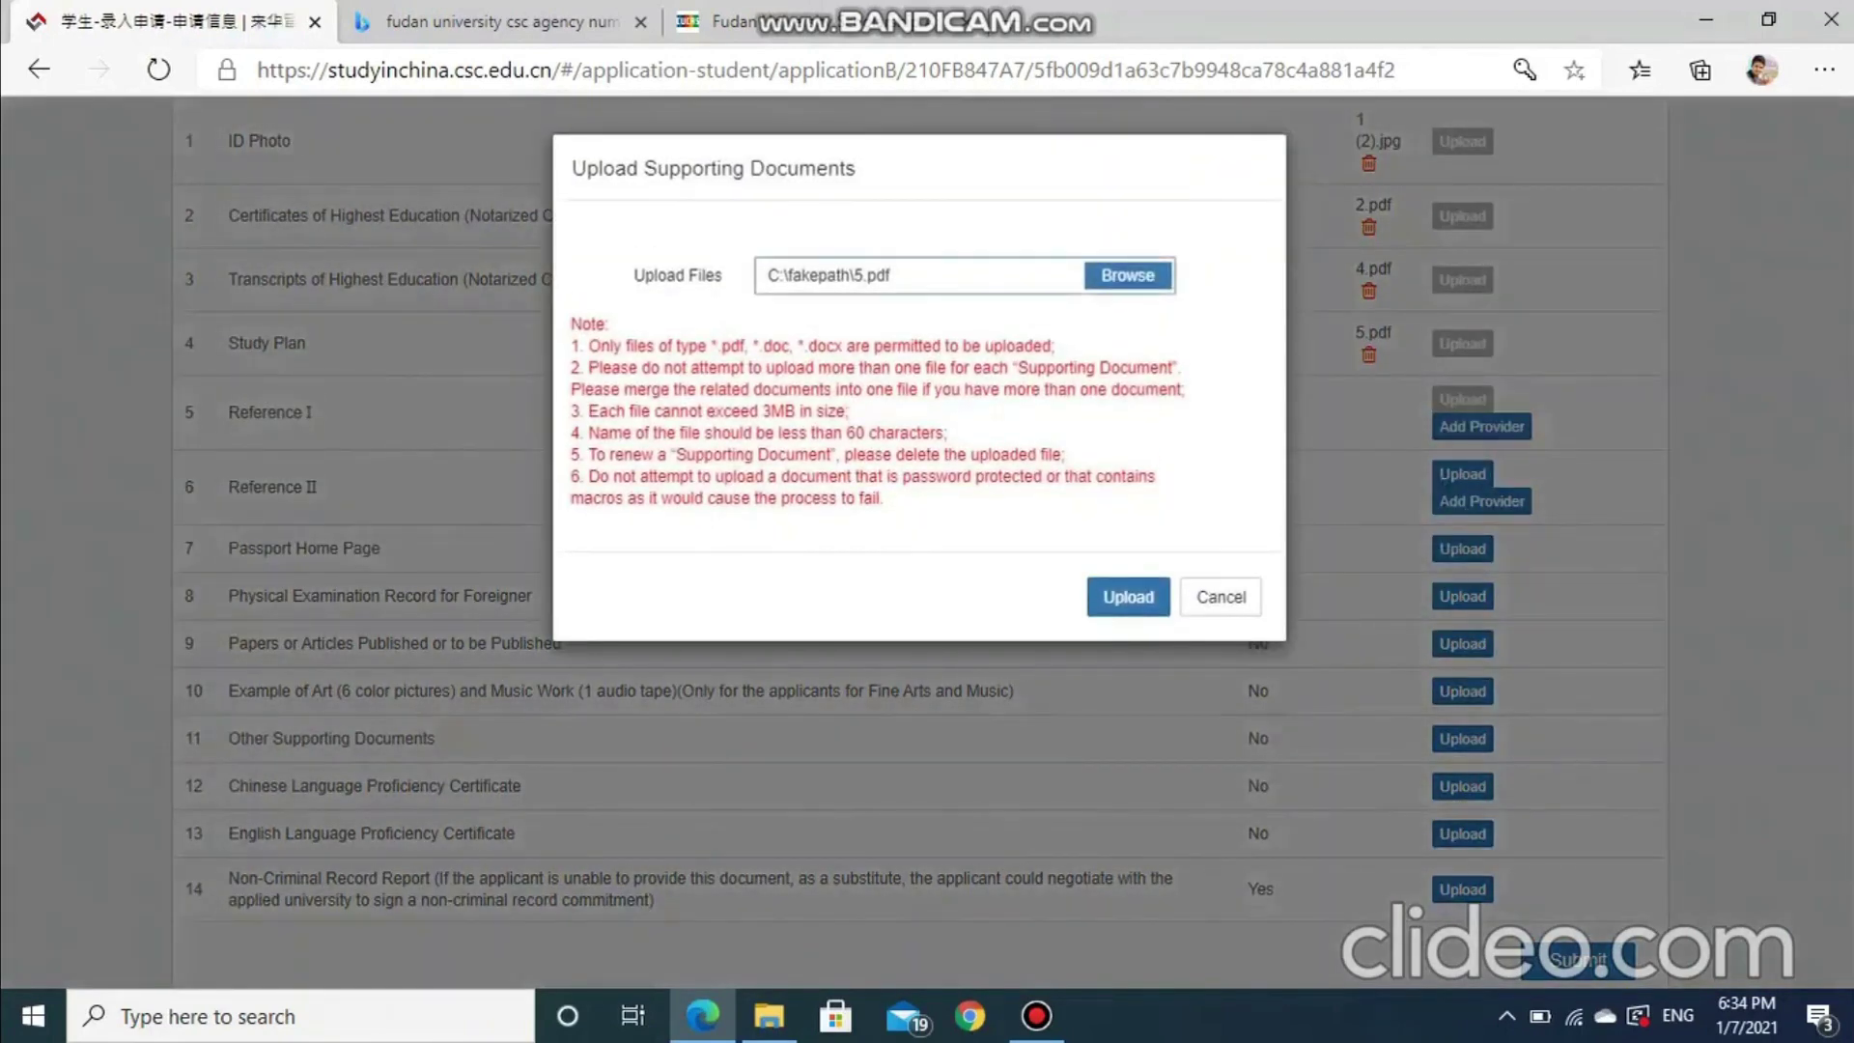
left_click(1128, 275)
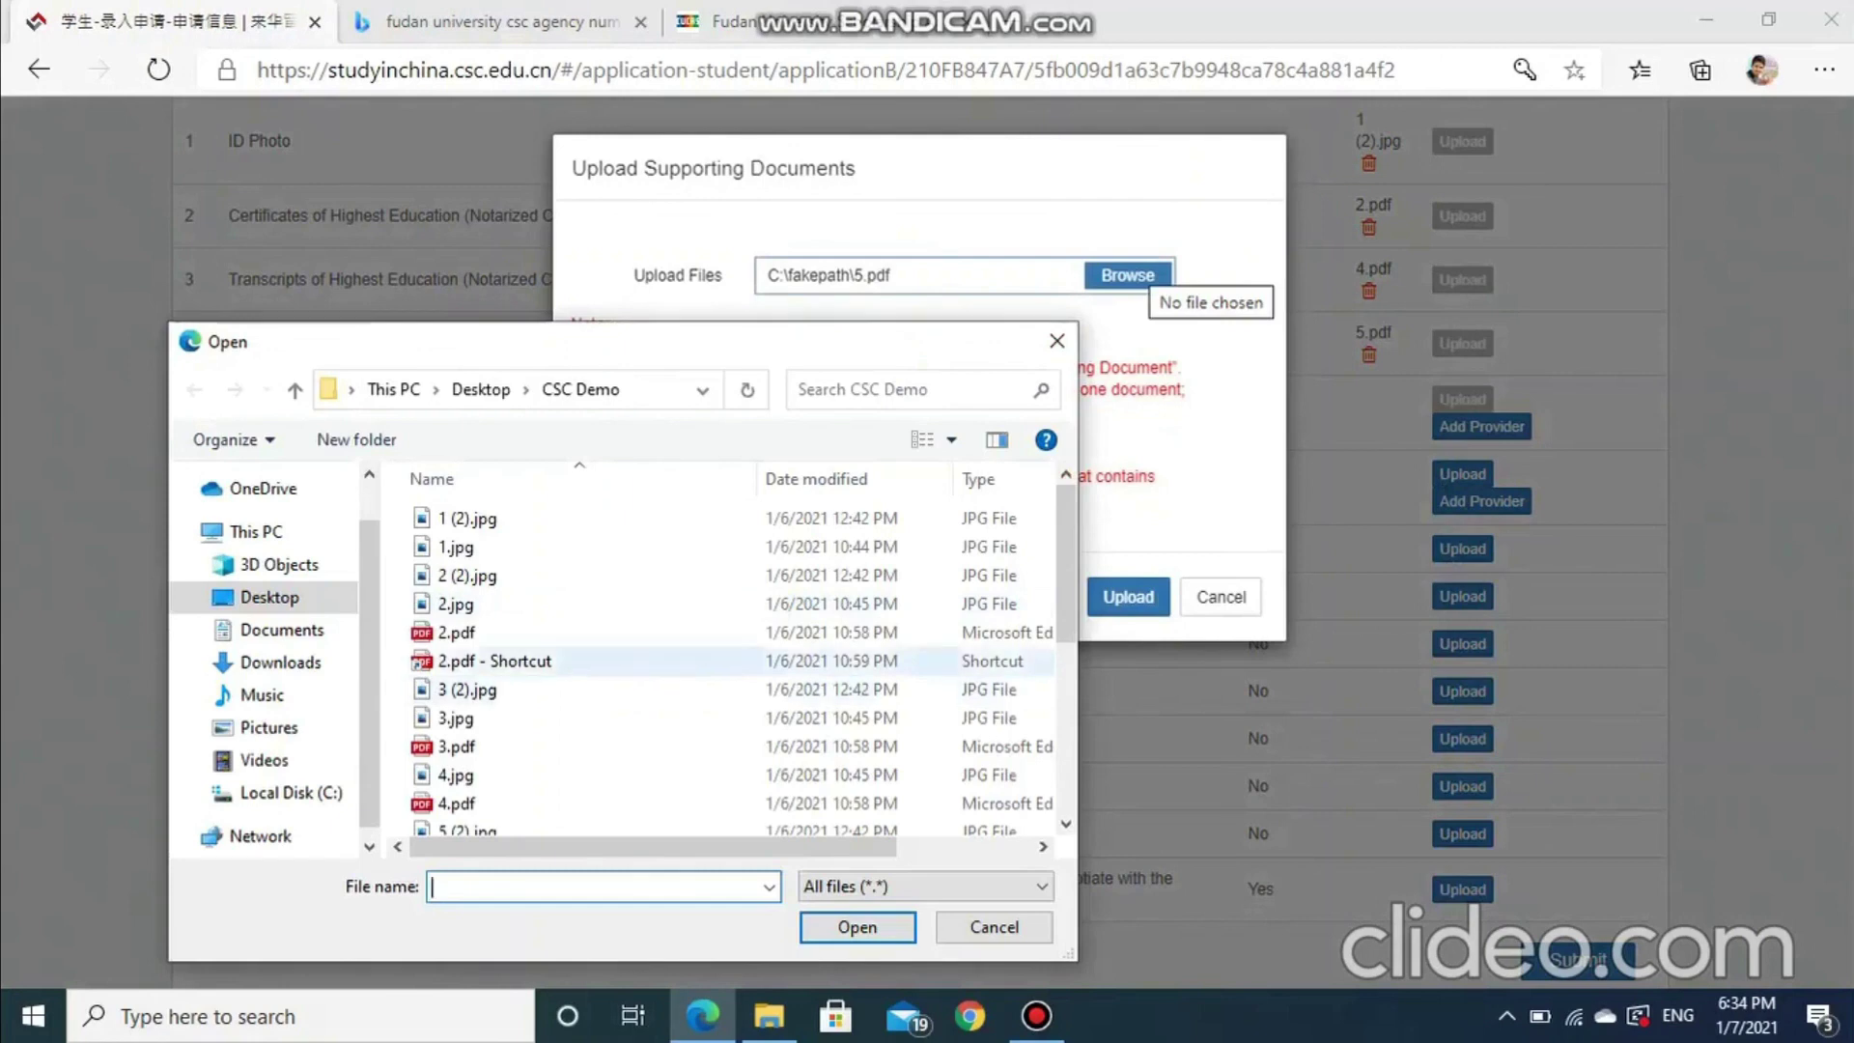
scroll(734, 628, "down", 3)
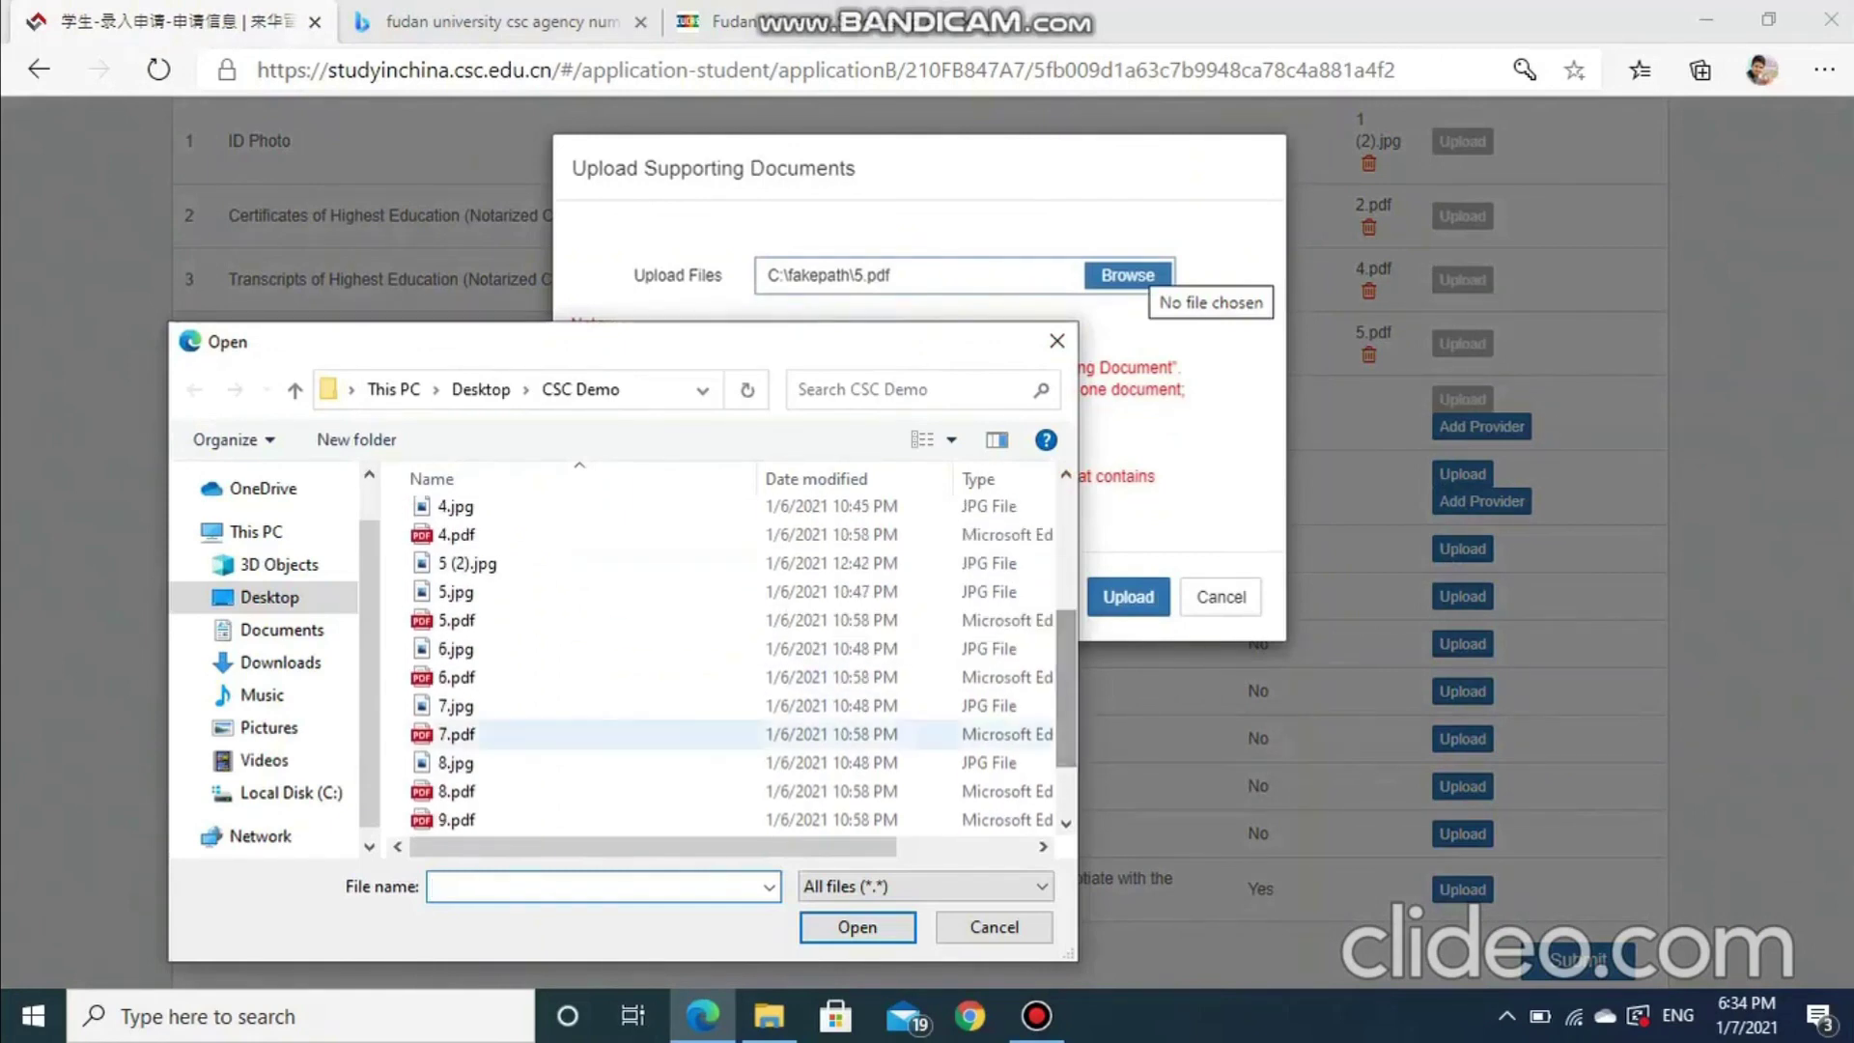
left_click(734, 677)
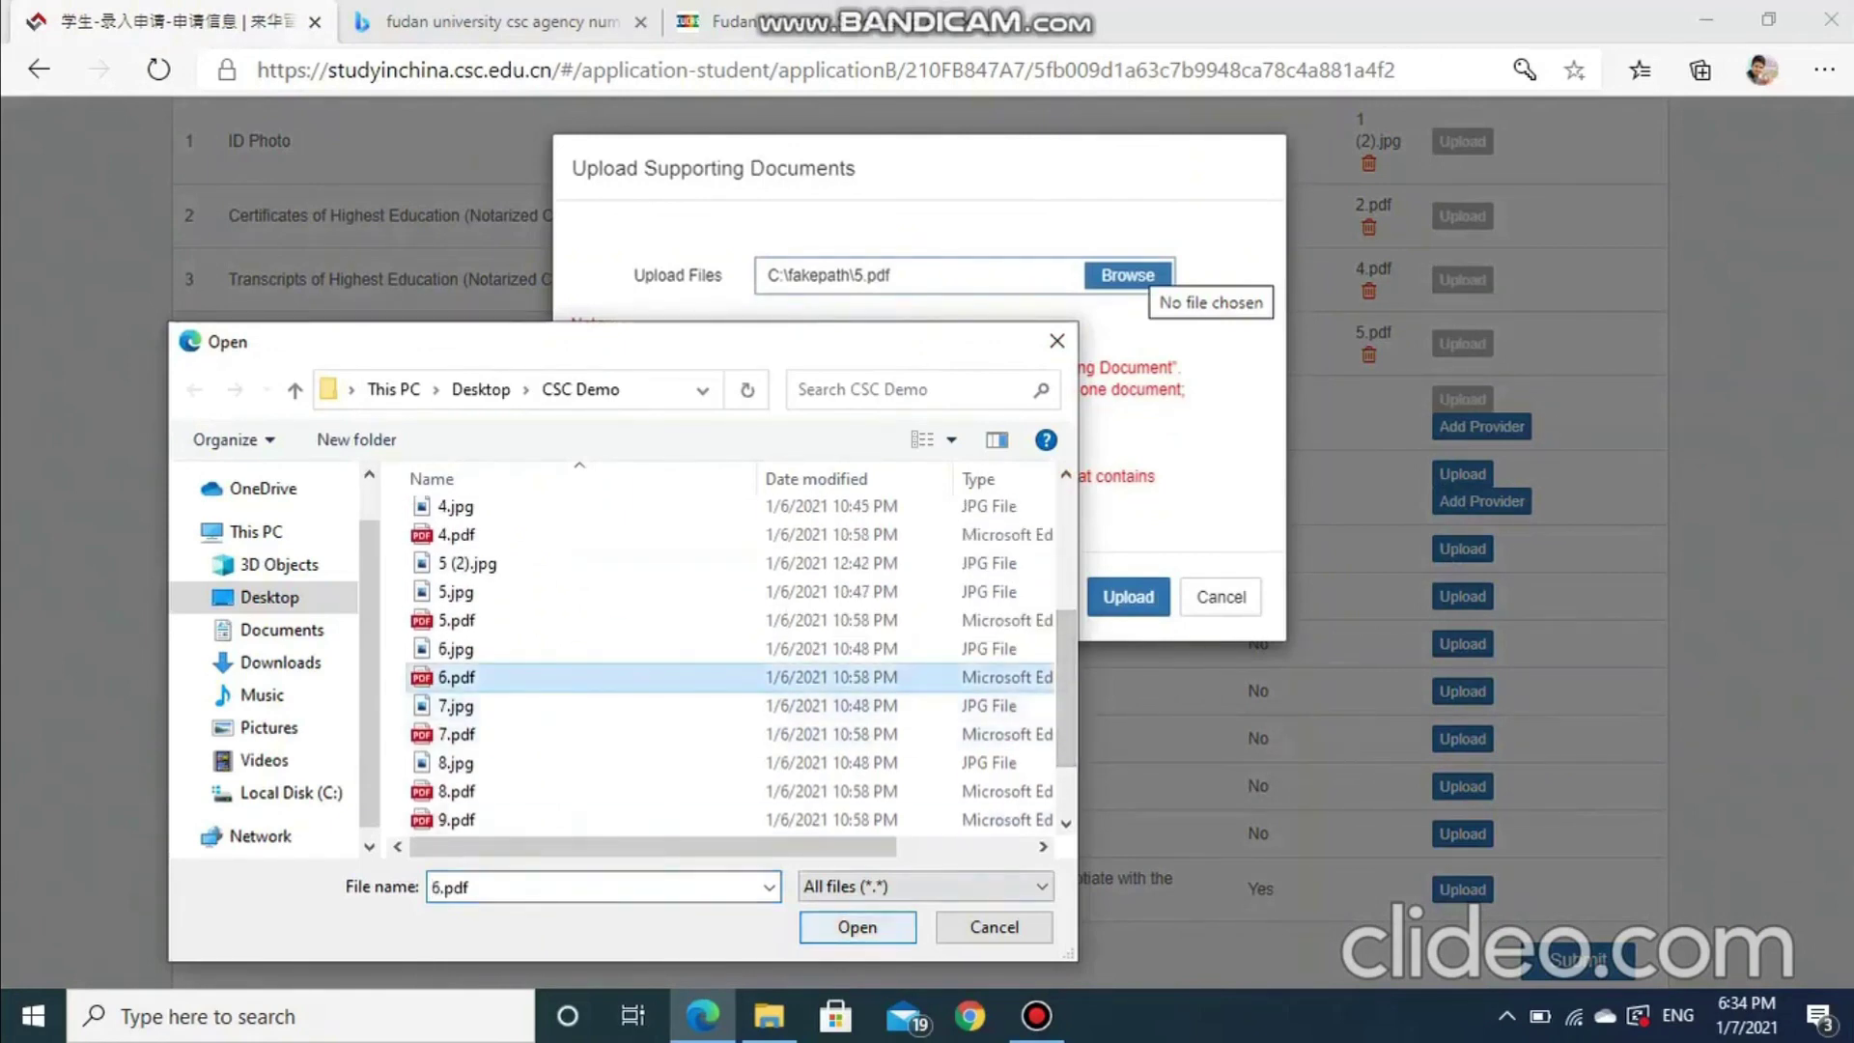
left_click(858, 927)
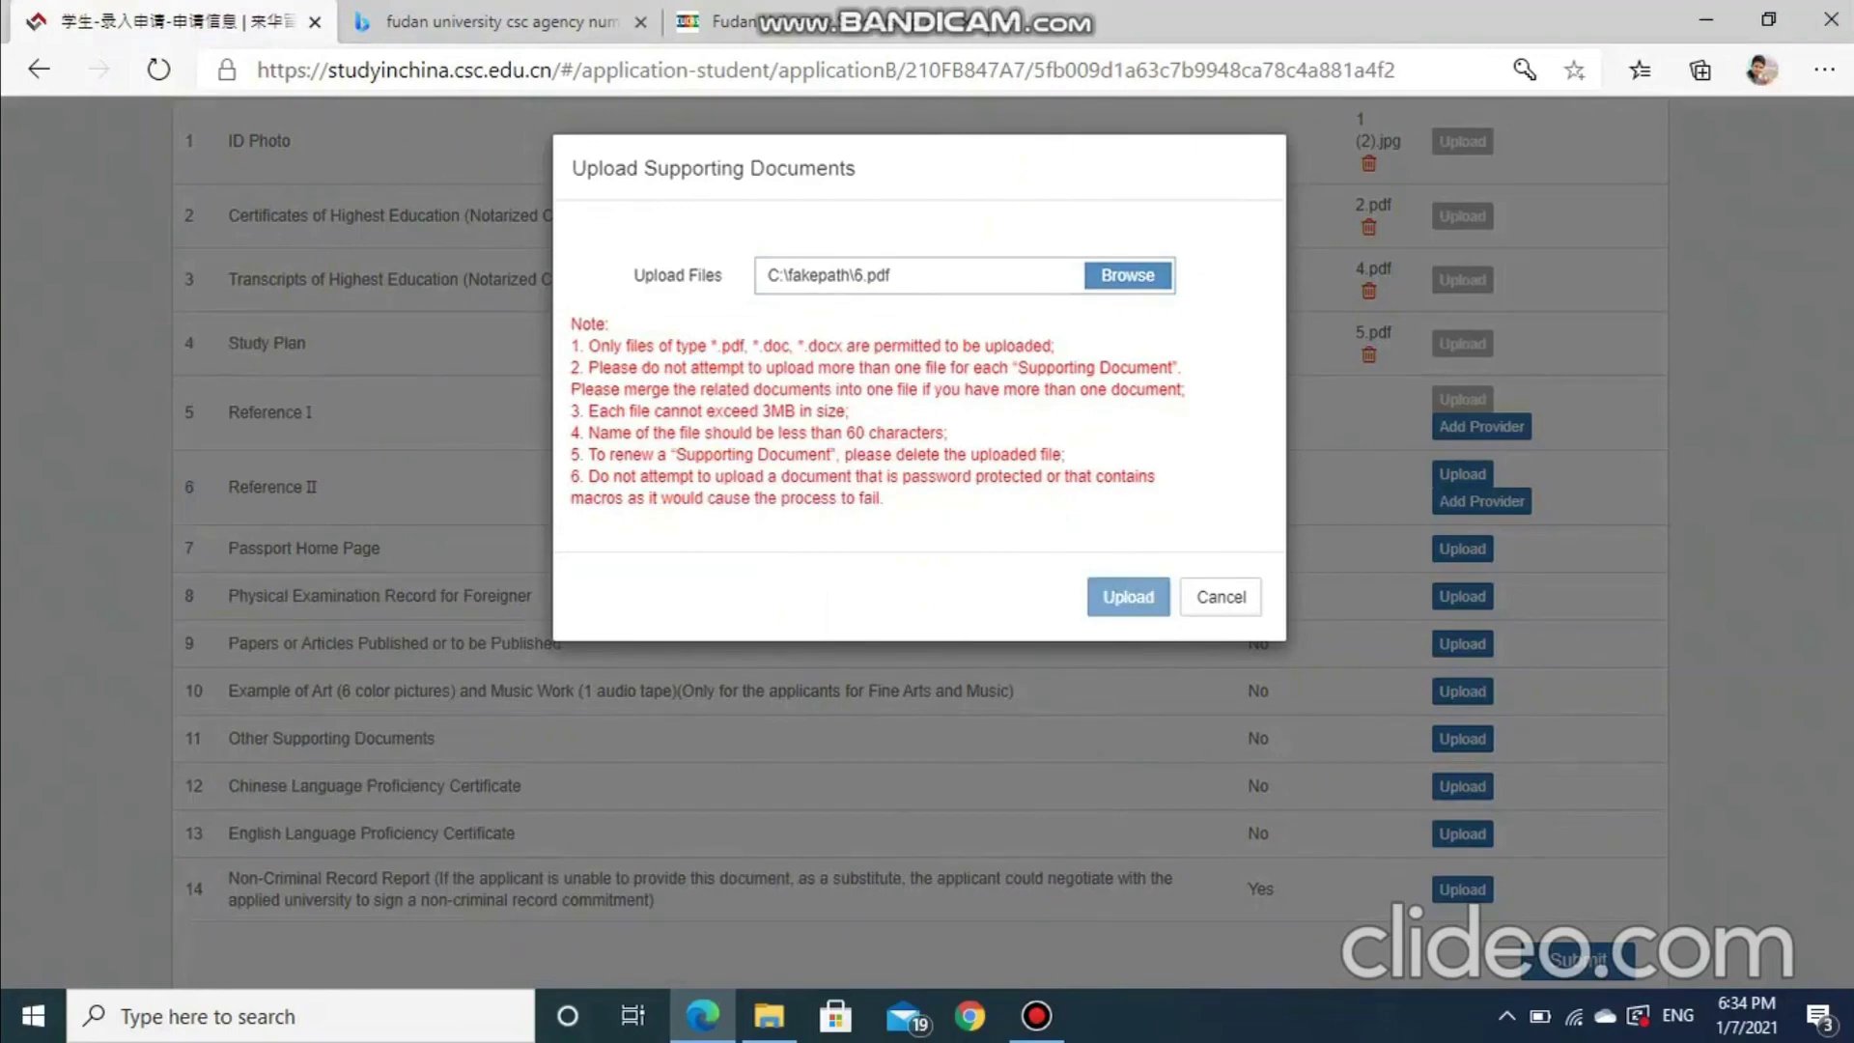
left_click(1128, 596)
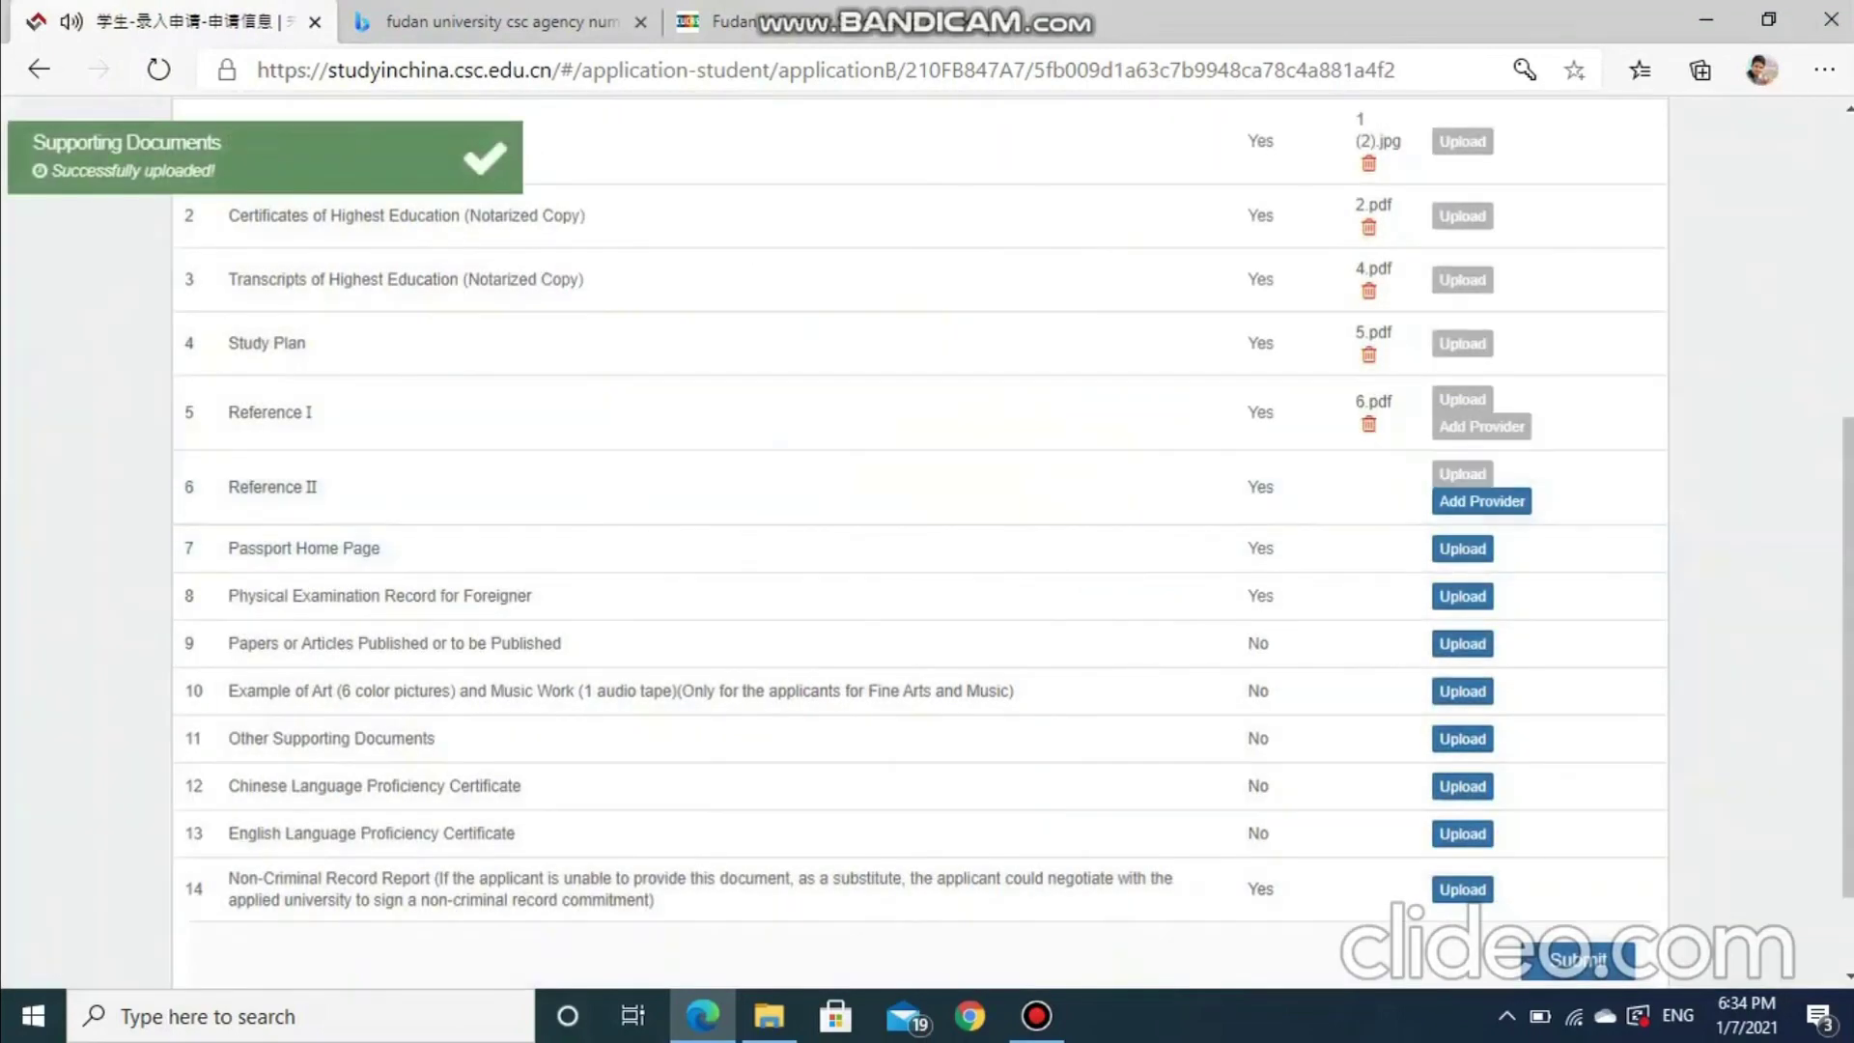
Accept the reminder and attach 7.pdf as Reference II
left_click(1462, 473)
left_click(1336, 525)
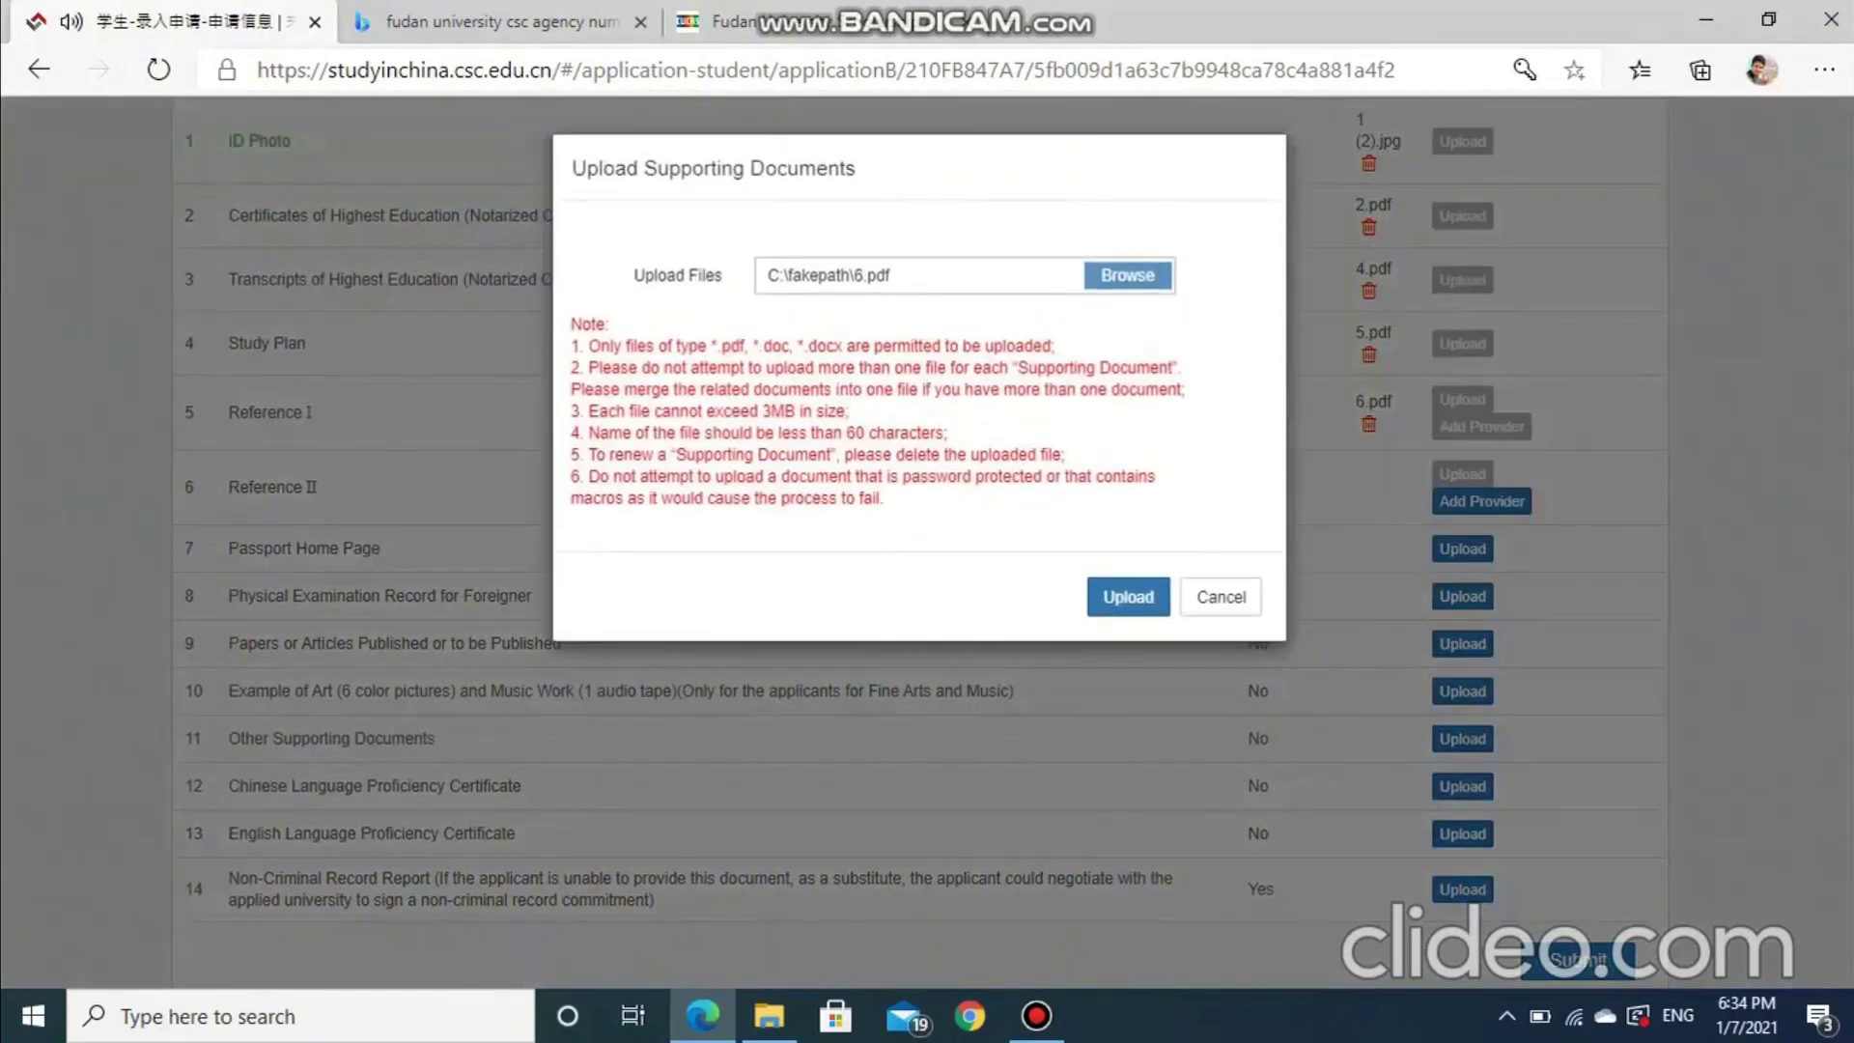
left_click(1128, 275)
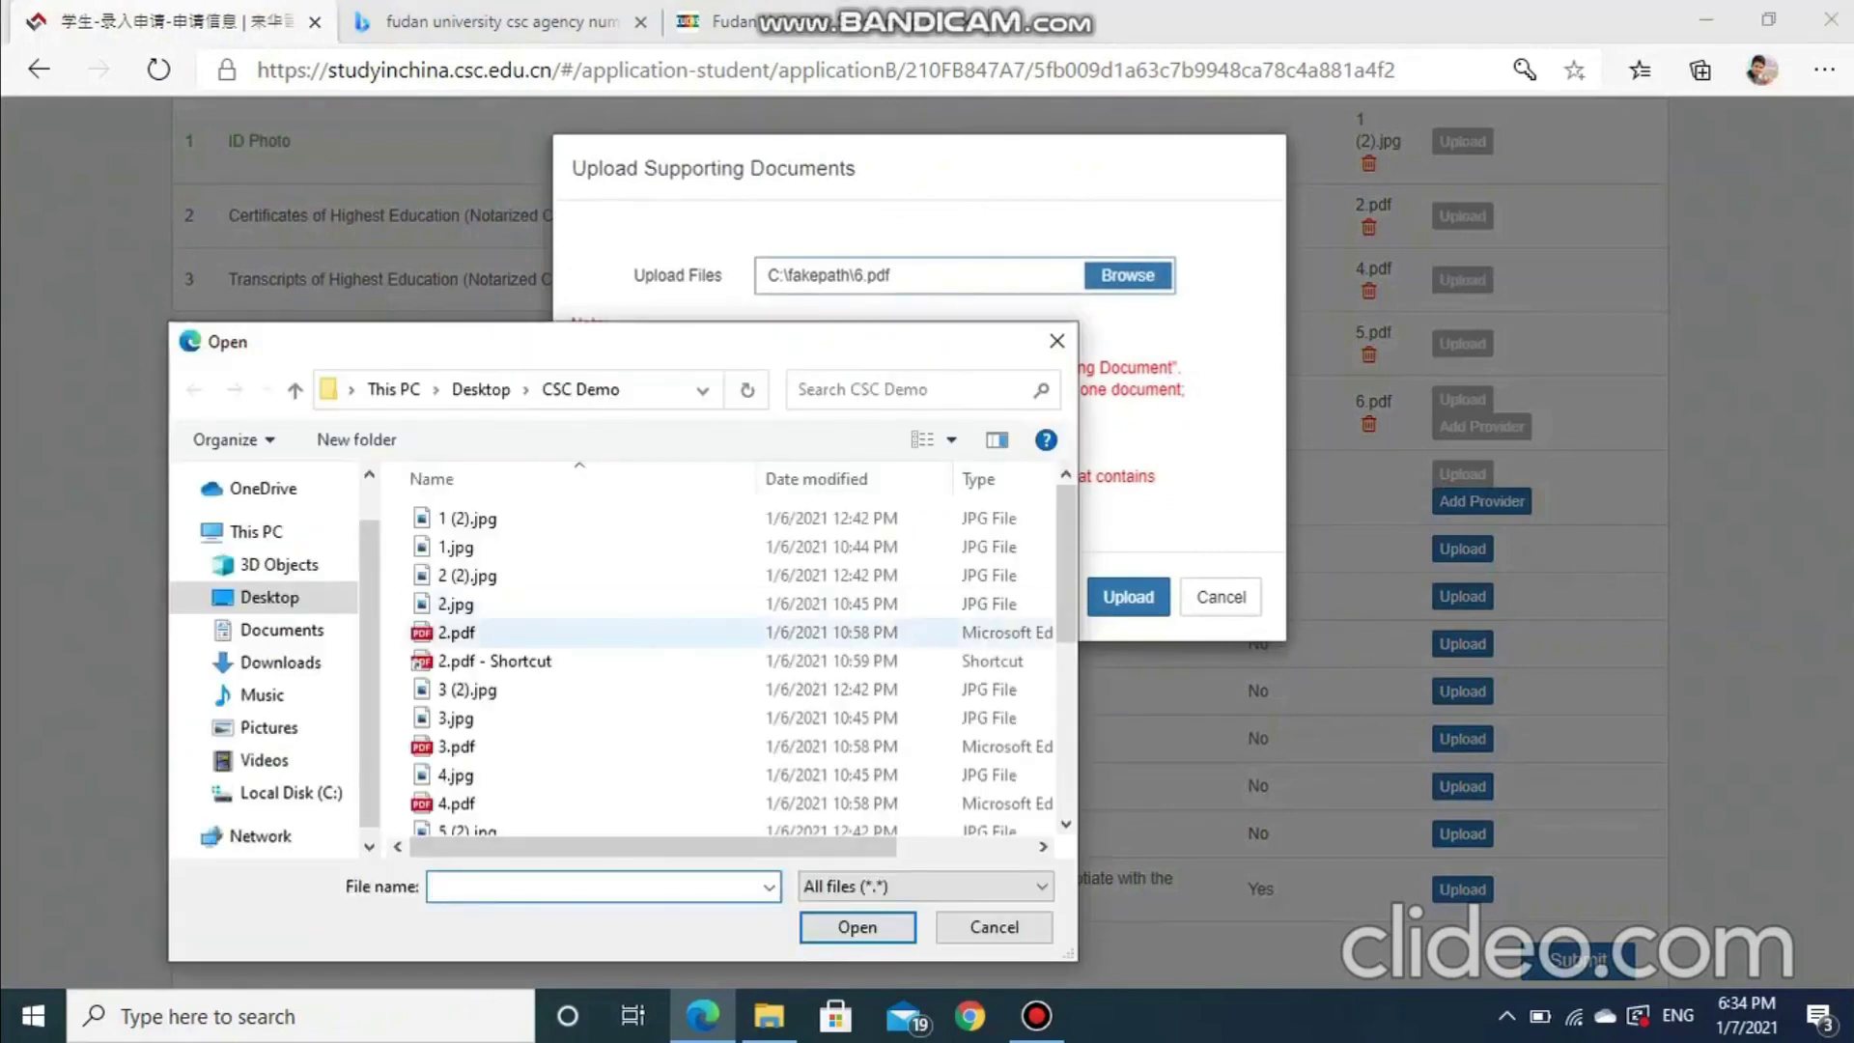
scroll(618, 676, "down", 4)
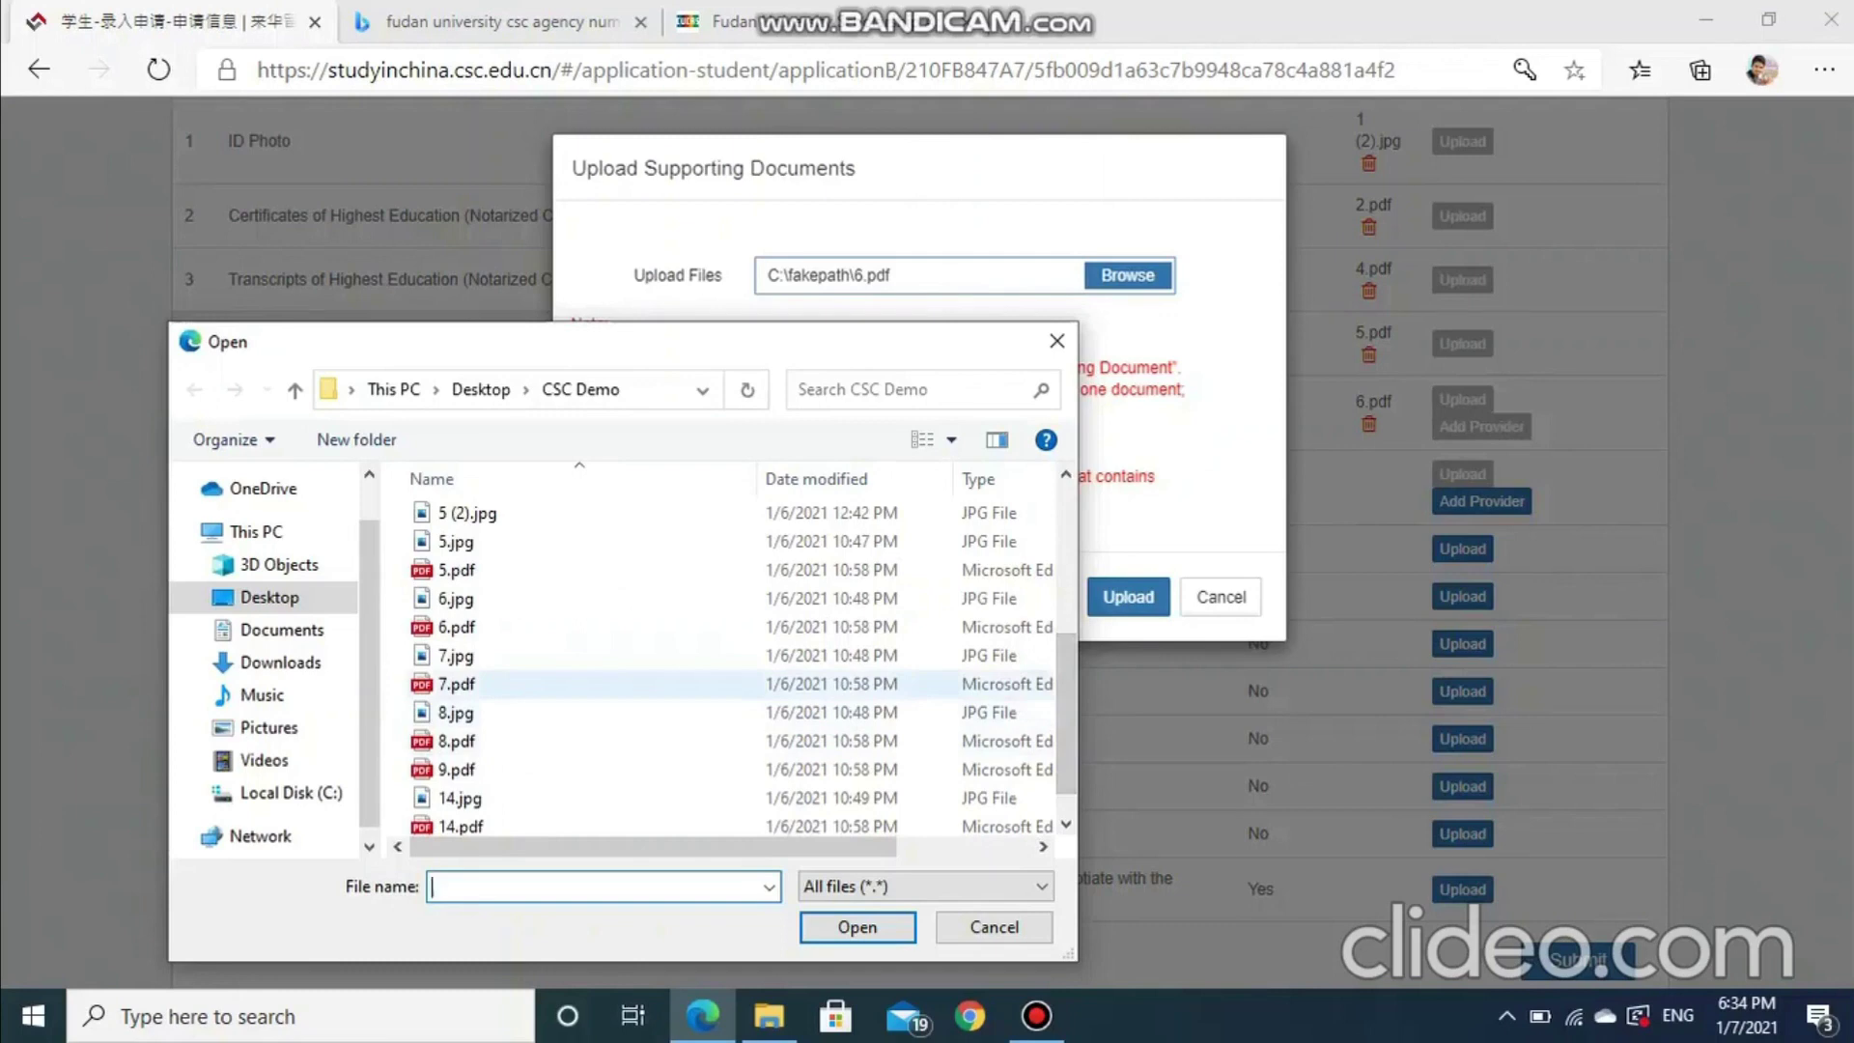
left_click(456, 684)
left_click(857, 927)
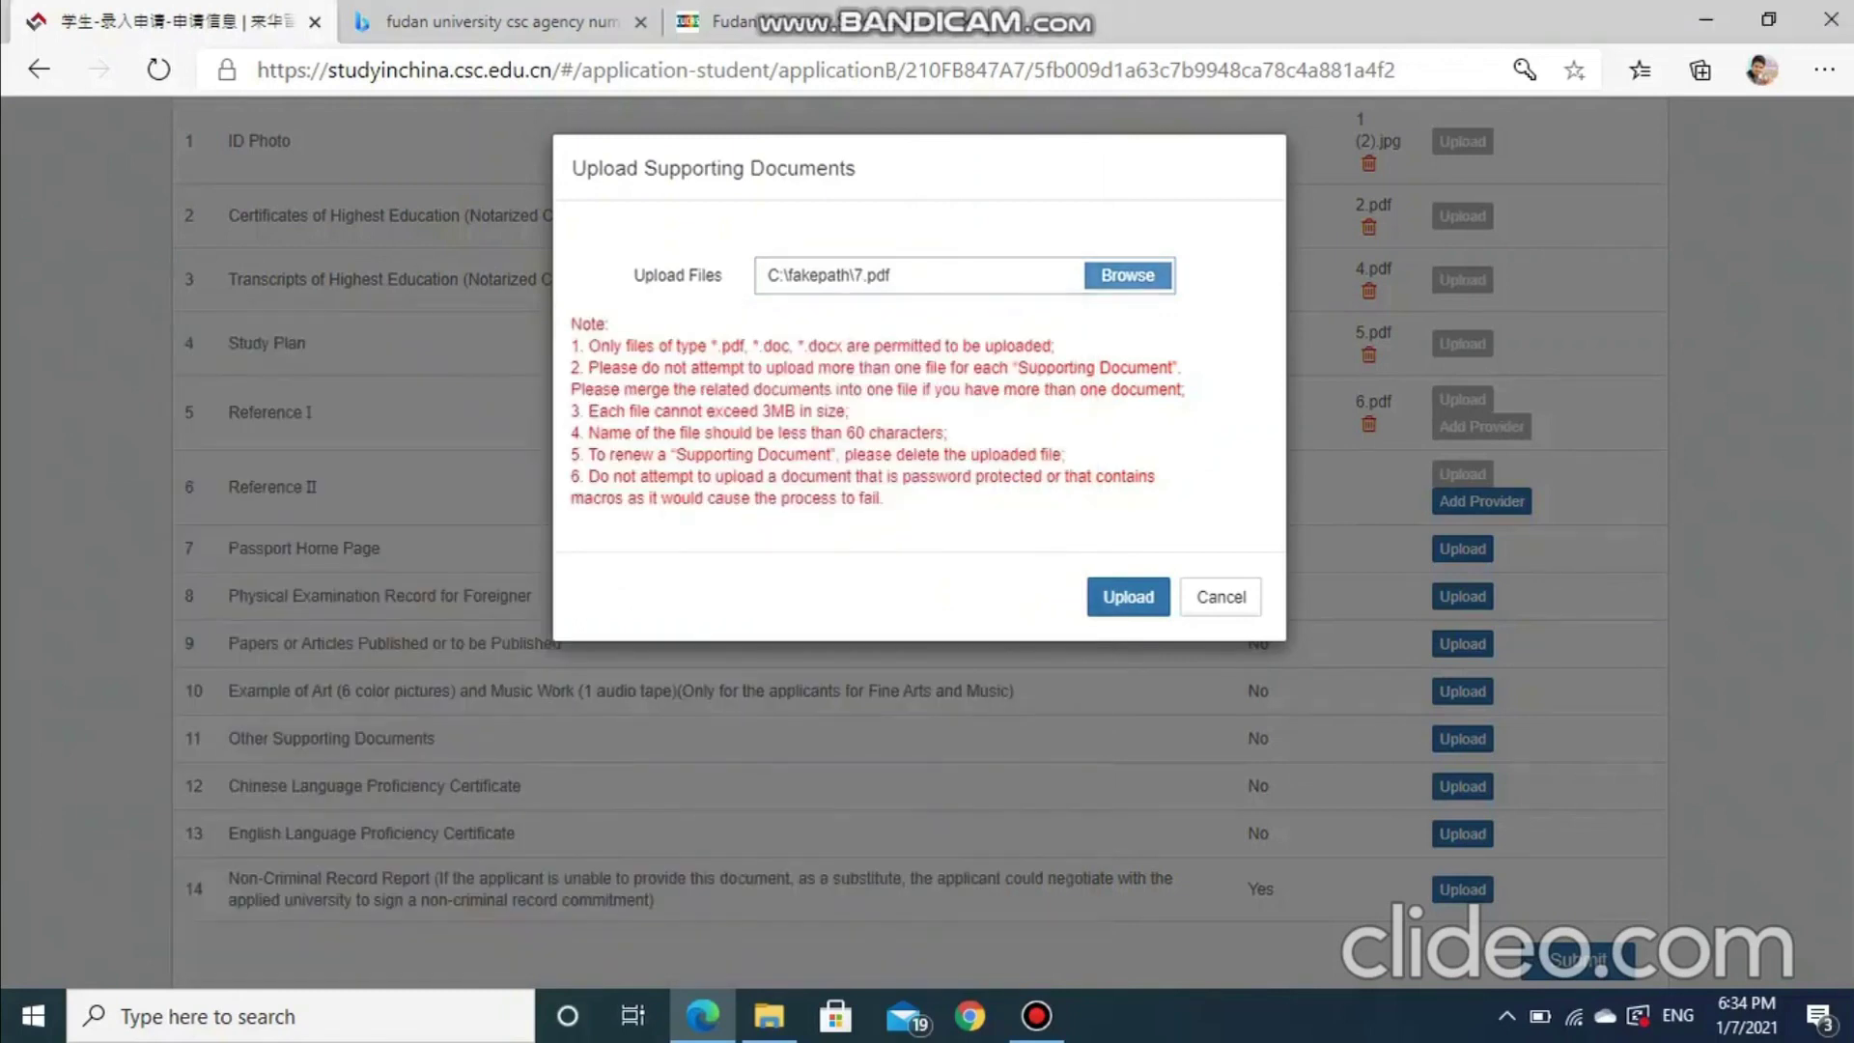
left_click(1128, 597)
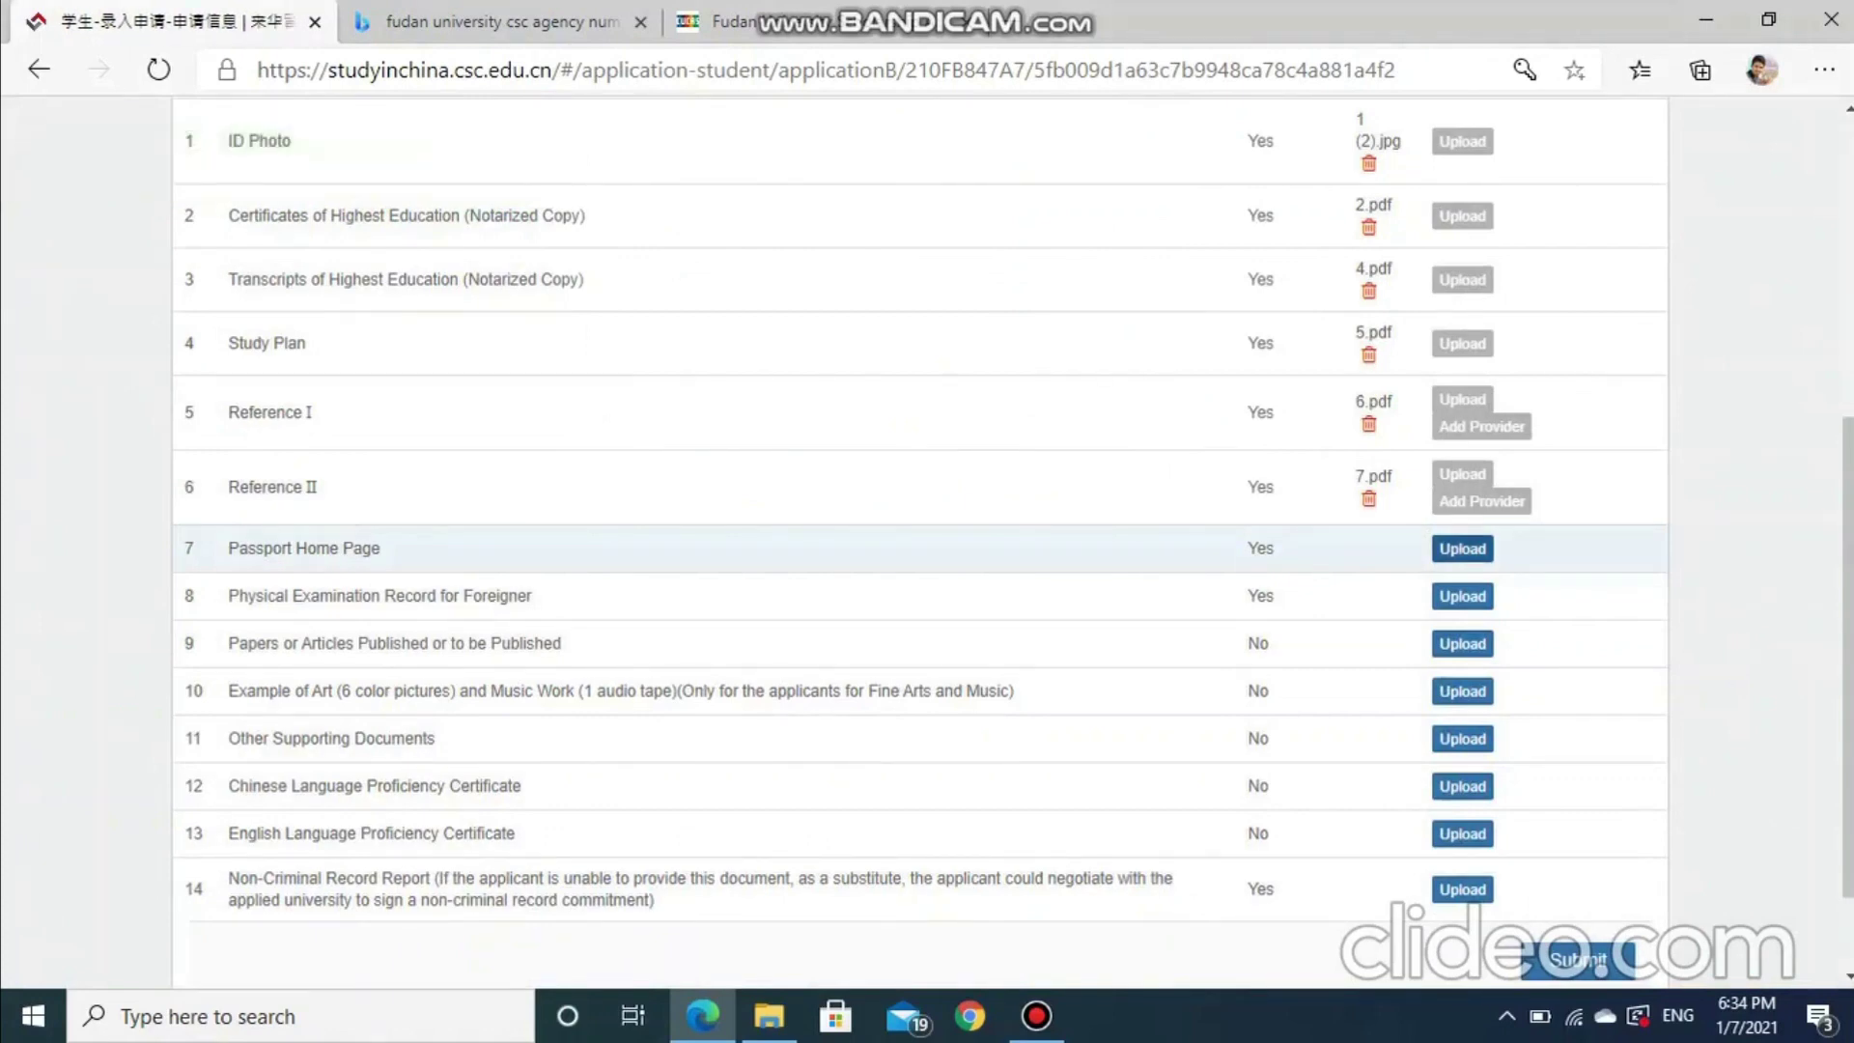
Attach 3 (2).jpg as the Passport Home Page
left_click(1462, 547)
left_click(1128, 275)
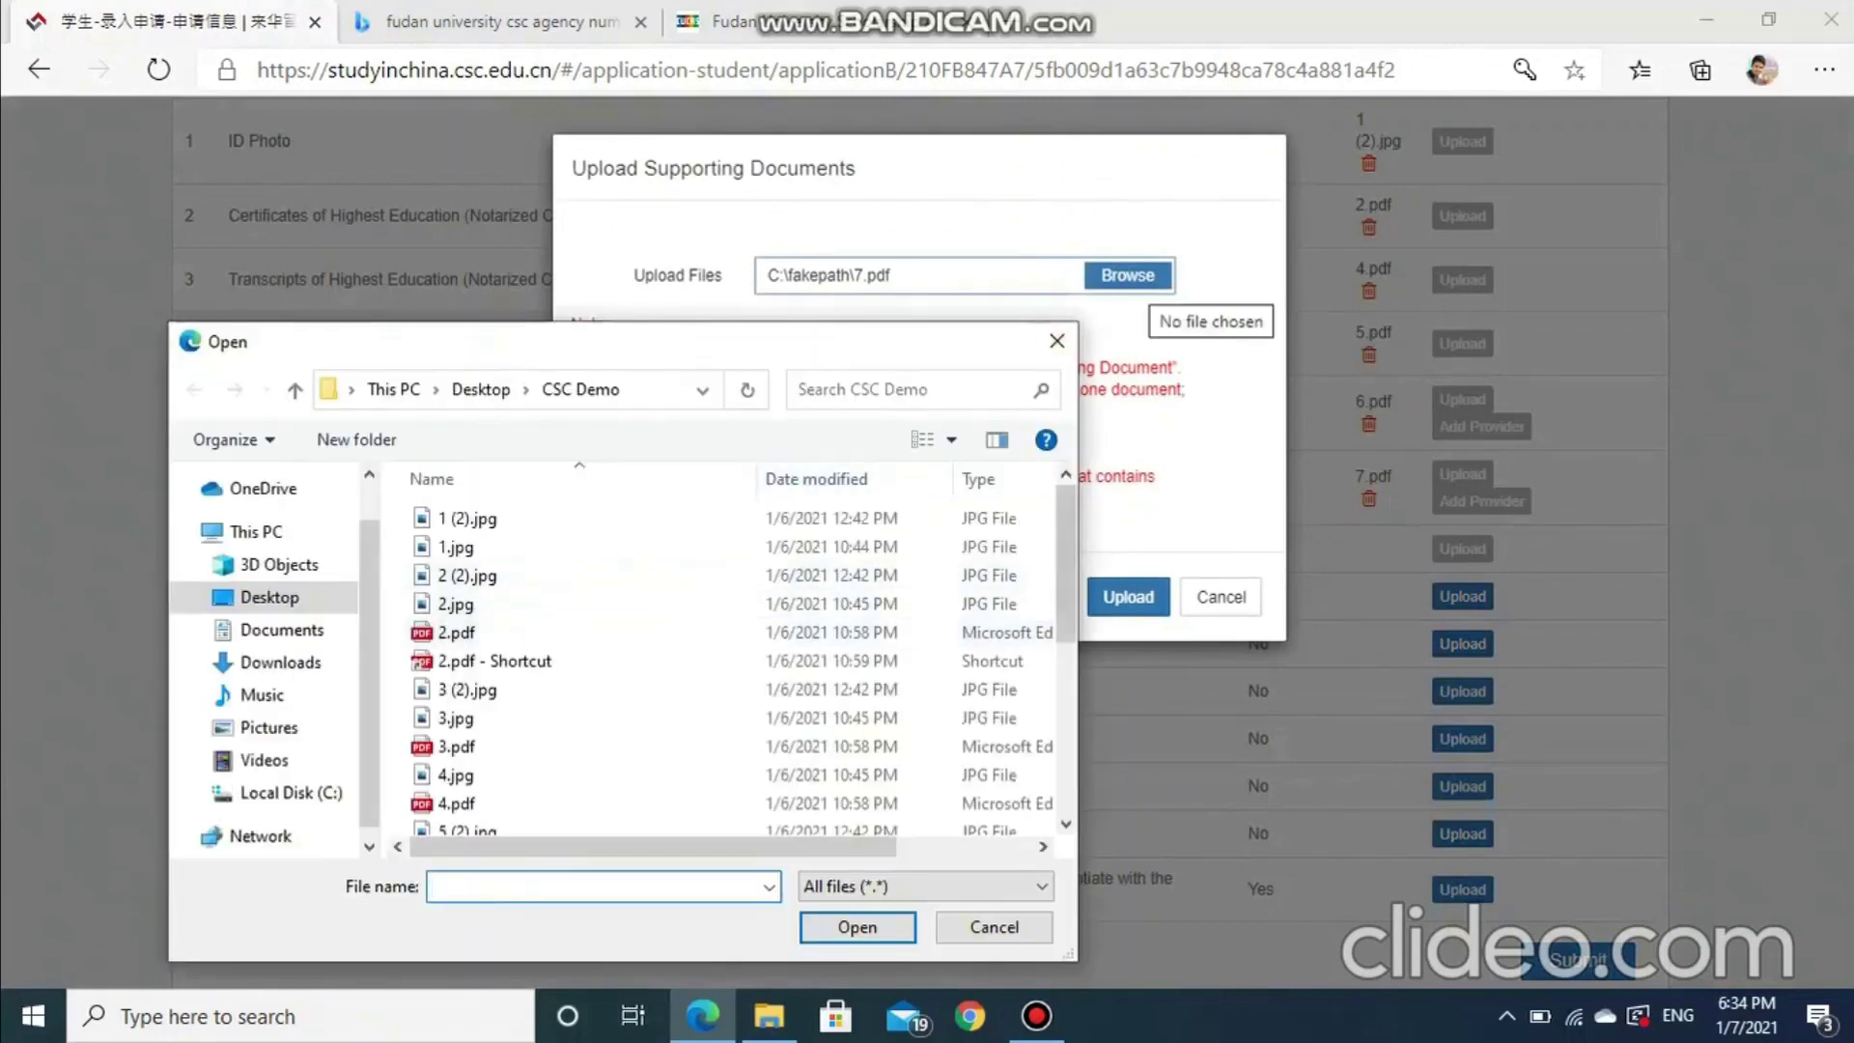
scroll(734, 628, "down", 2)
scroll(676, 628, "down", 1)
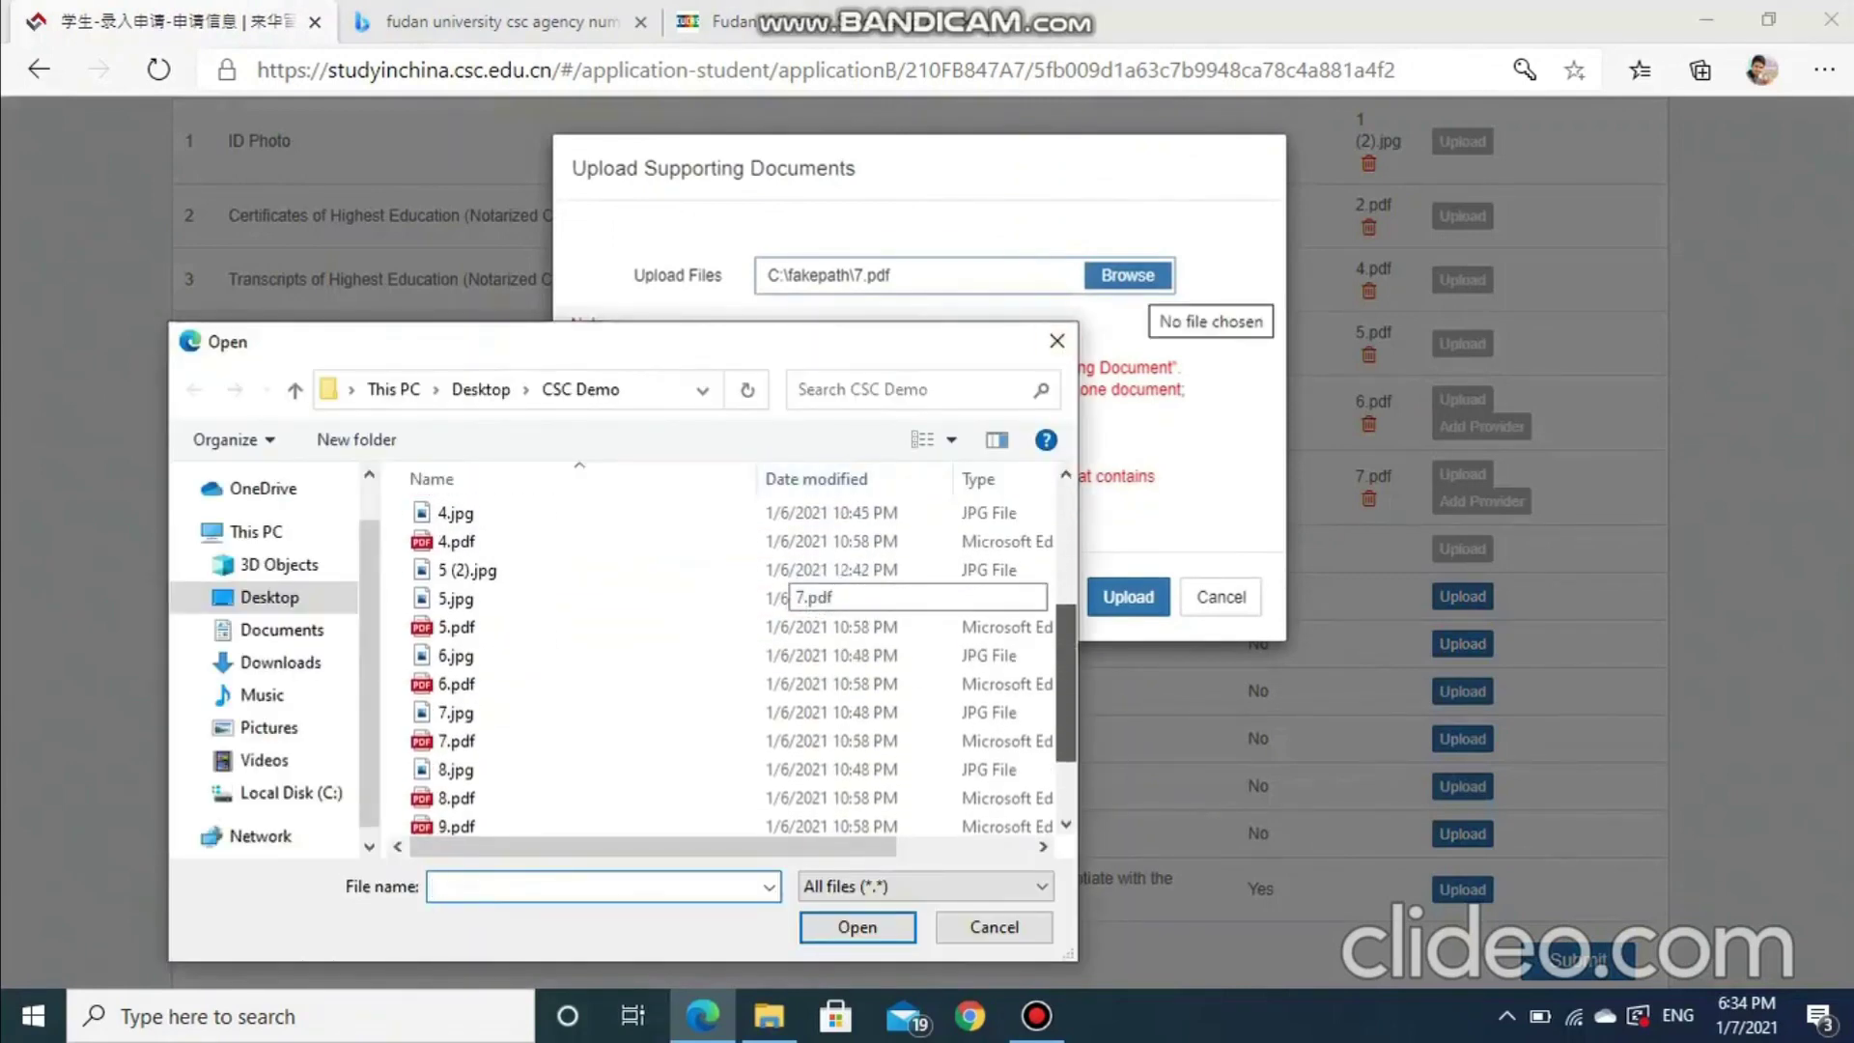
scroll(676, 628, "up", 2)
left_click(467, 573)
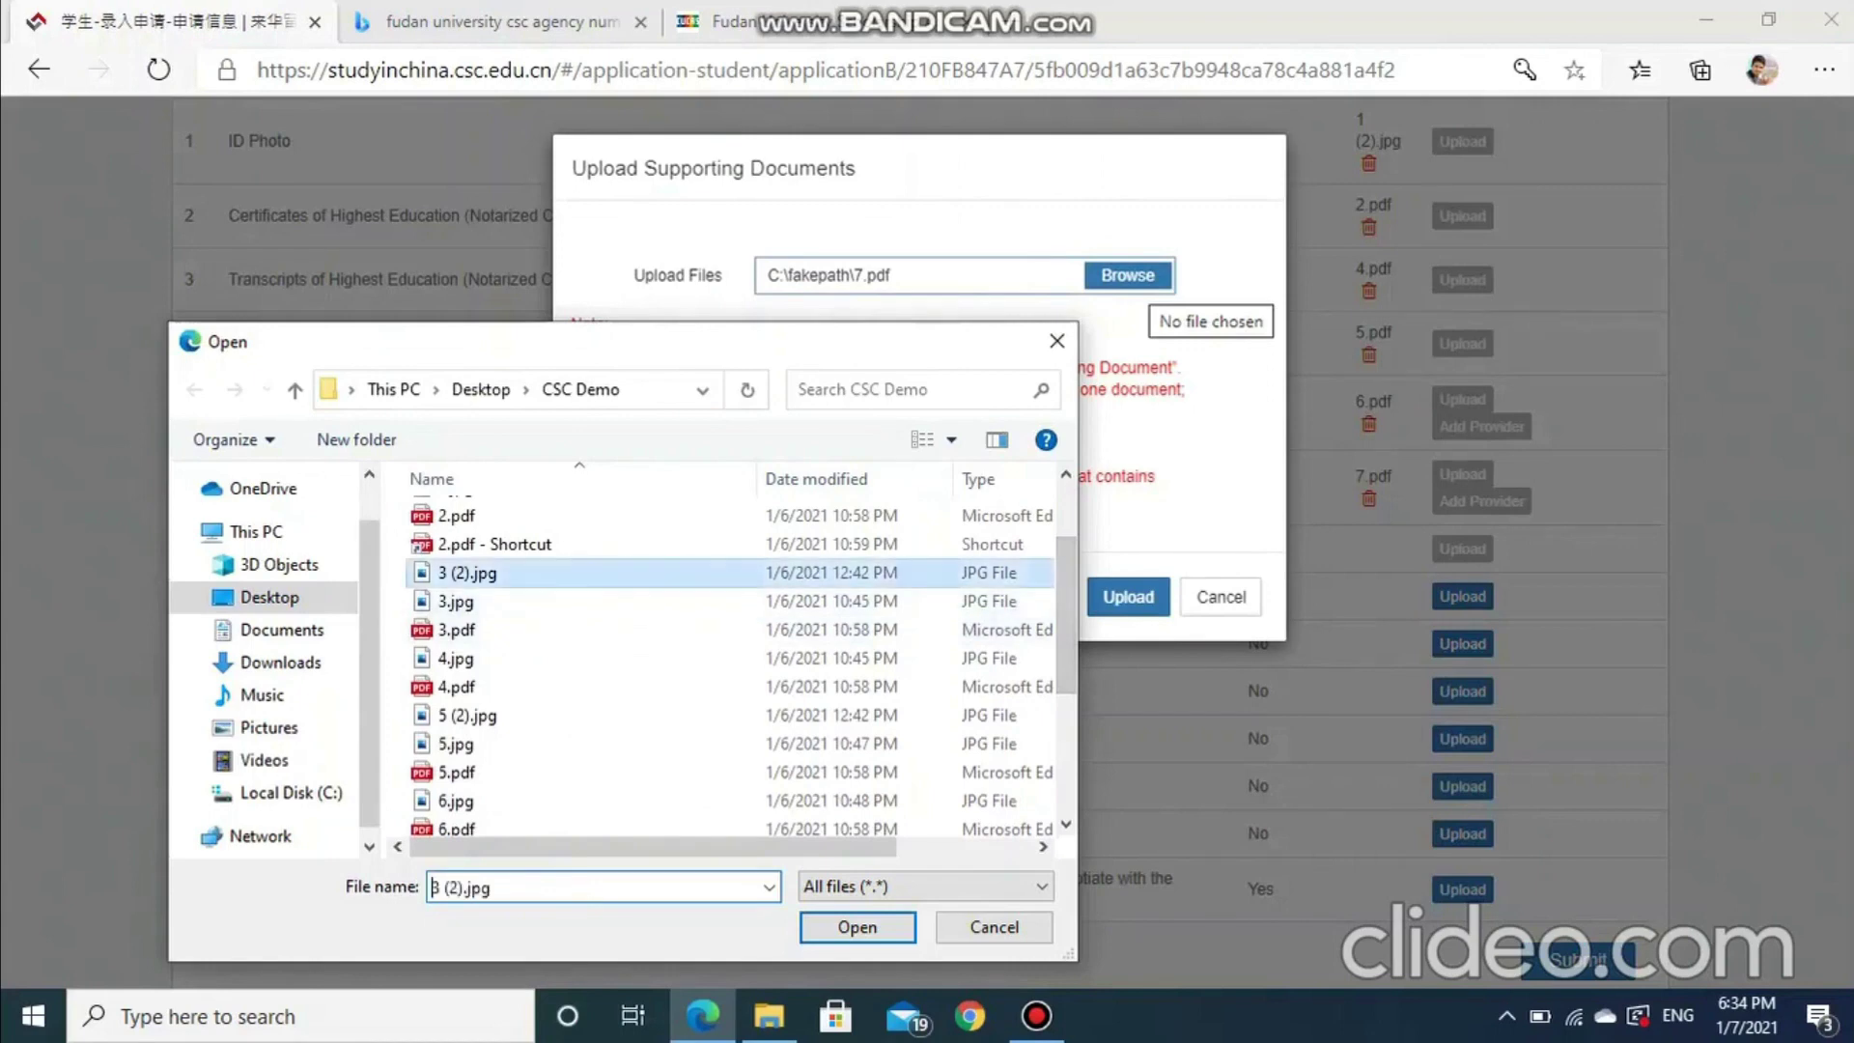
key("Return")
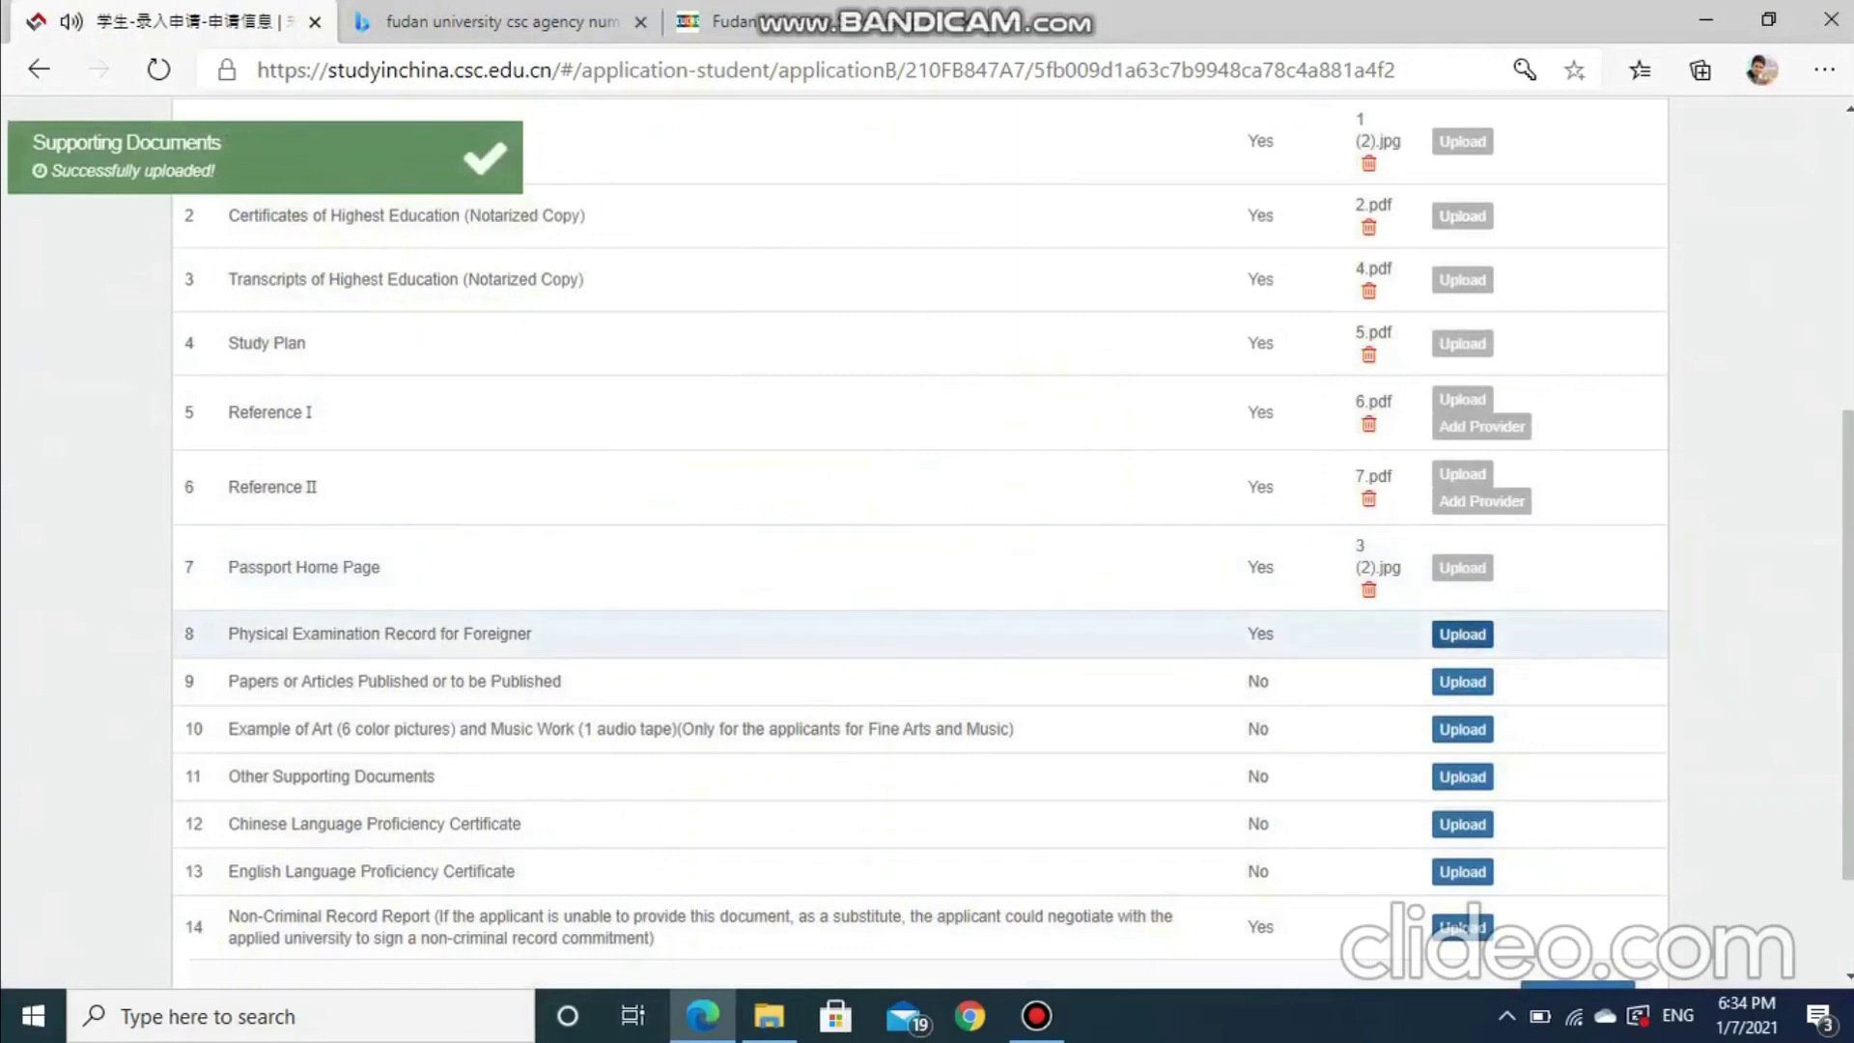
Upload 8.pdf as the Physical Examination Record
left_click(1462, 633)
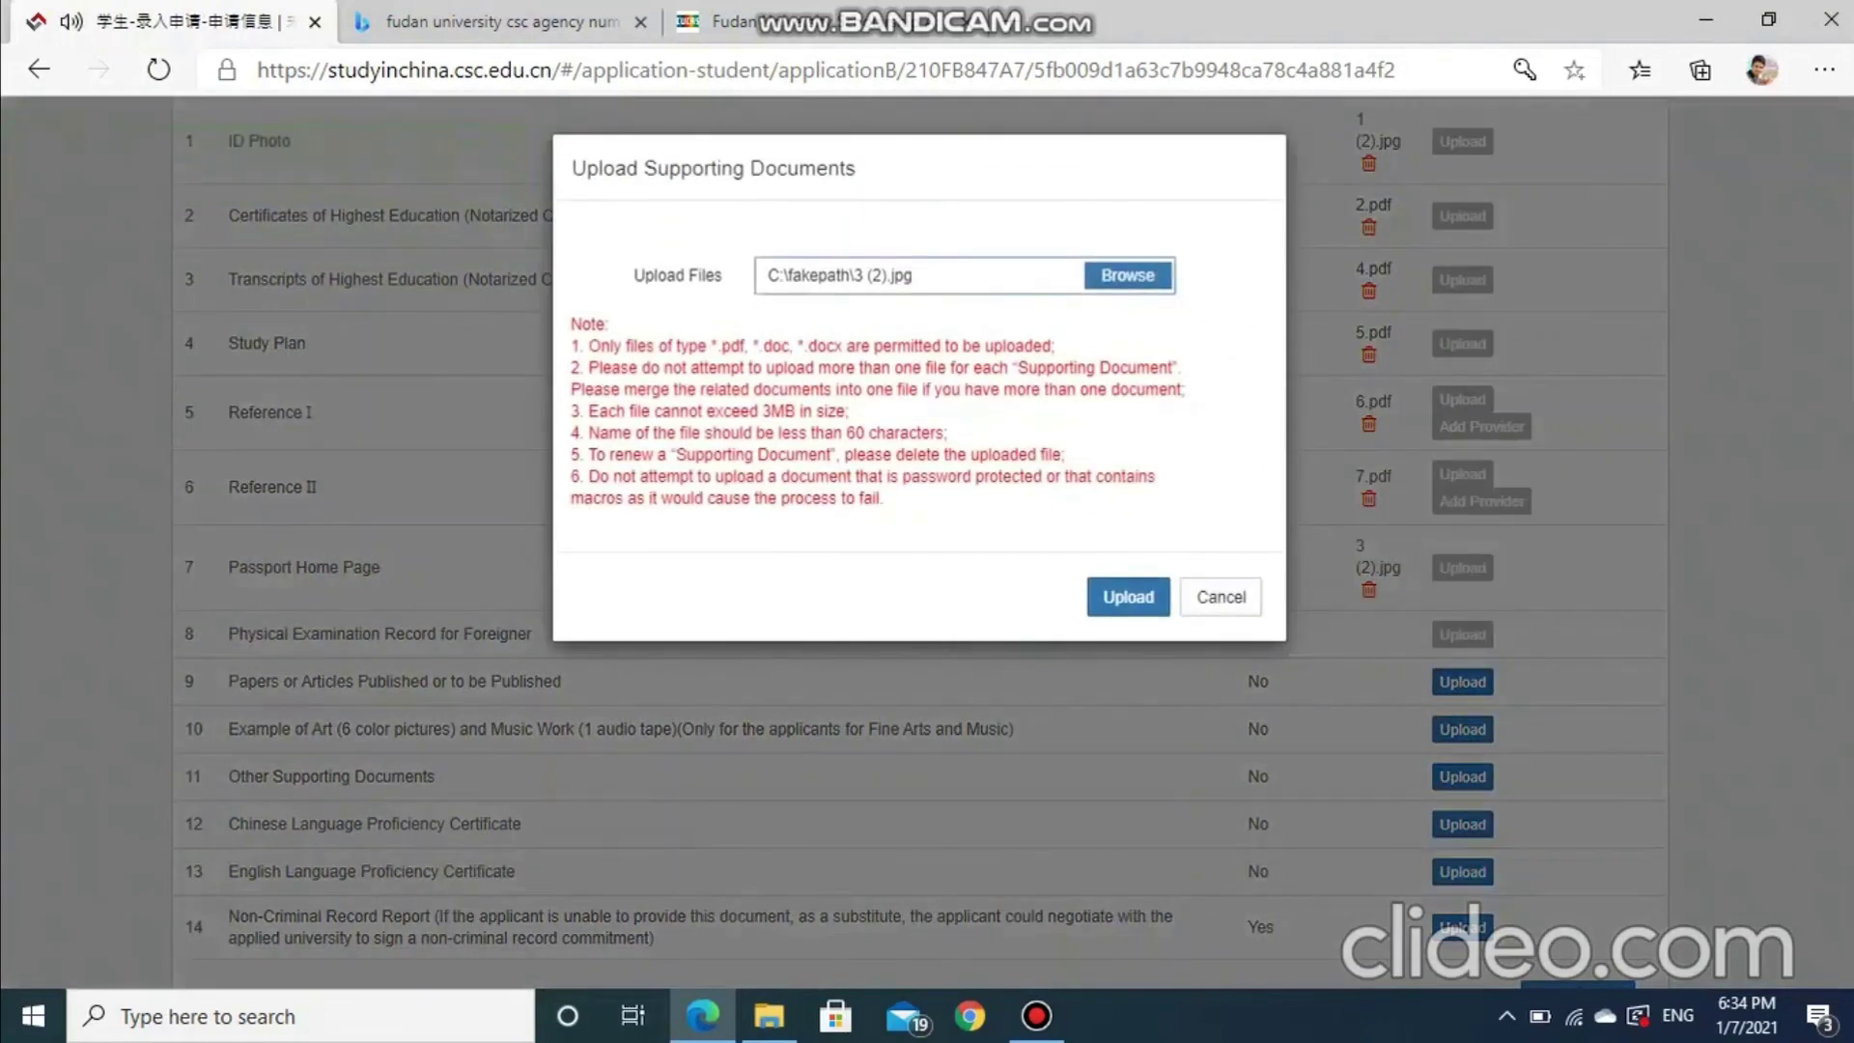
left_click(1128, 275)
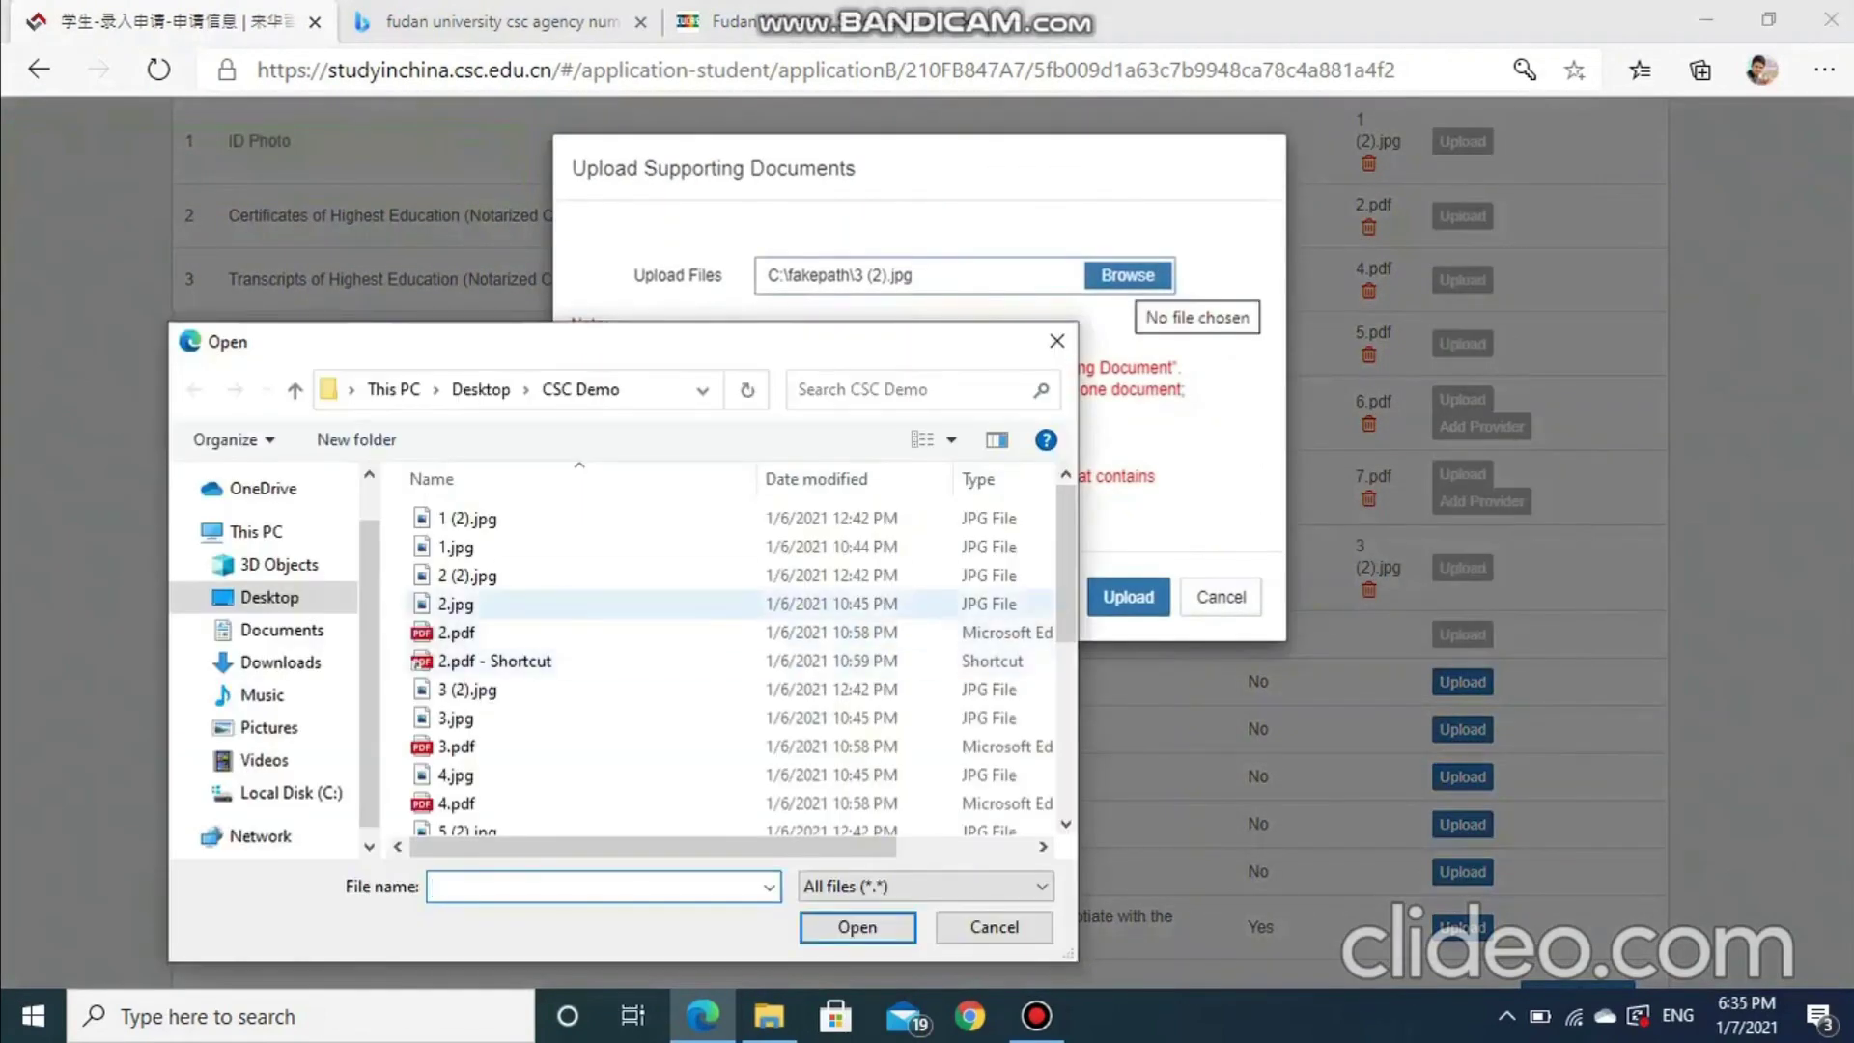
scroll(579, 676, "down", 4)
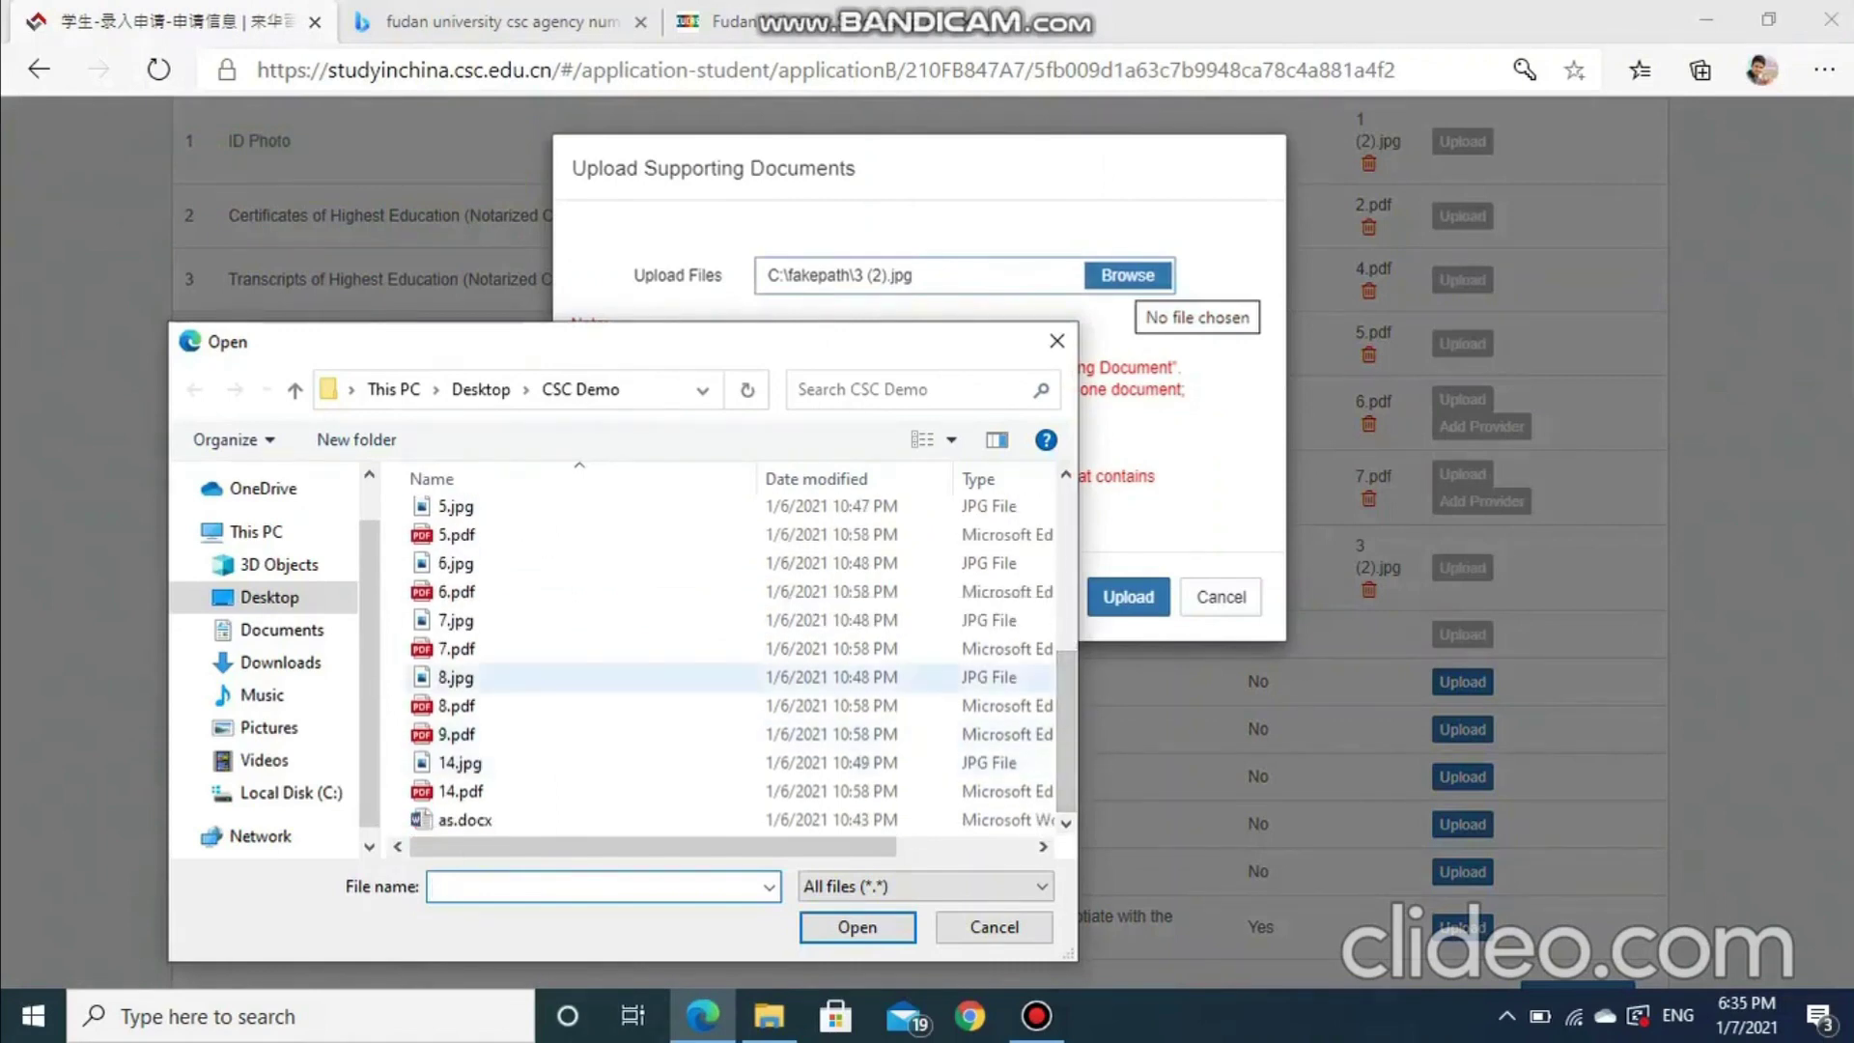
left_click(456, 705)
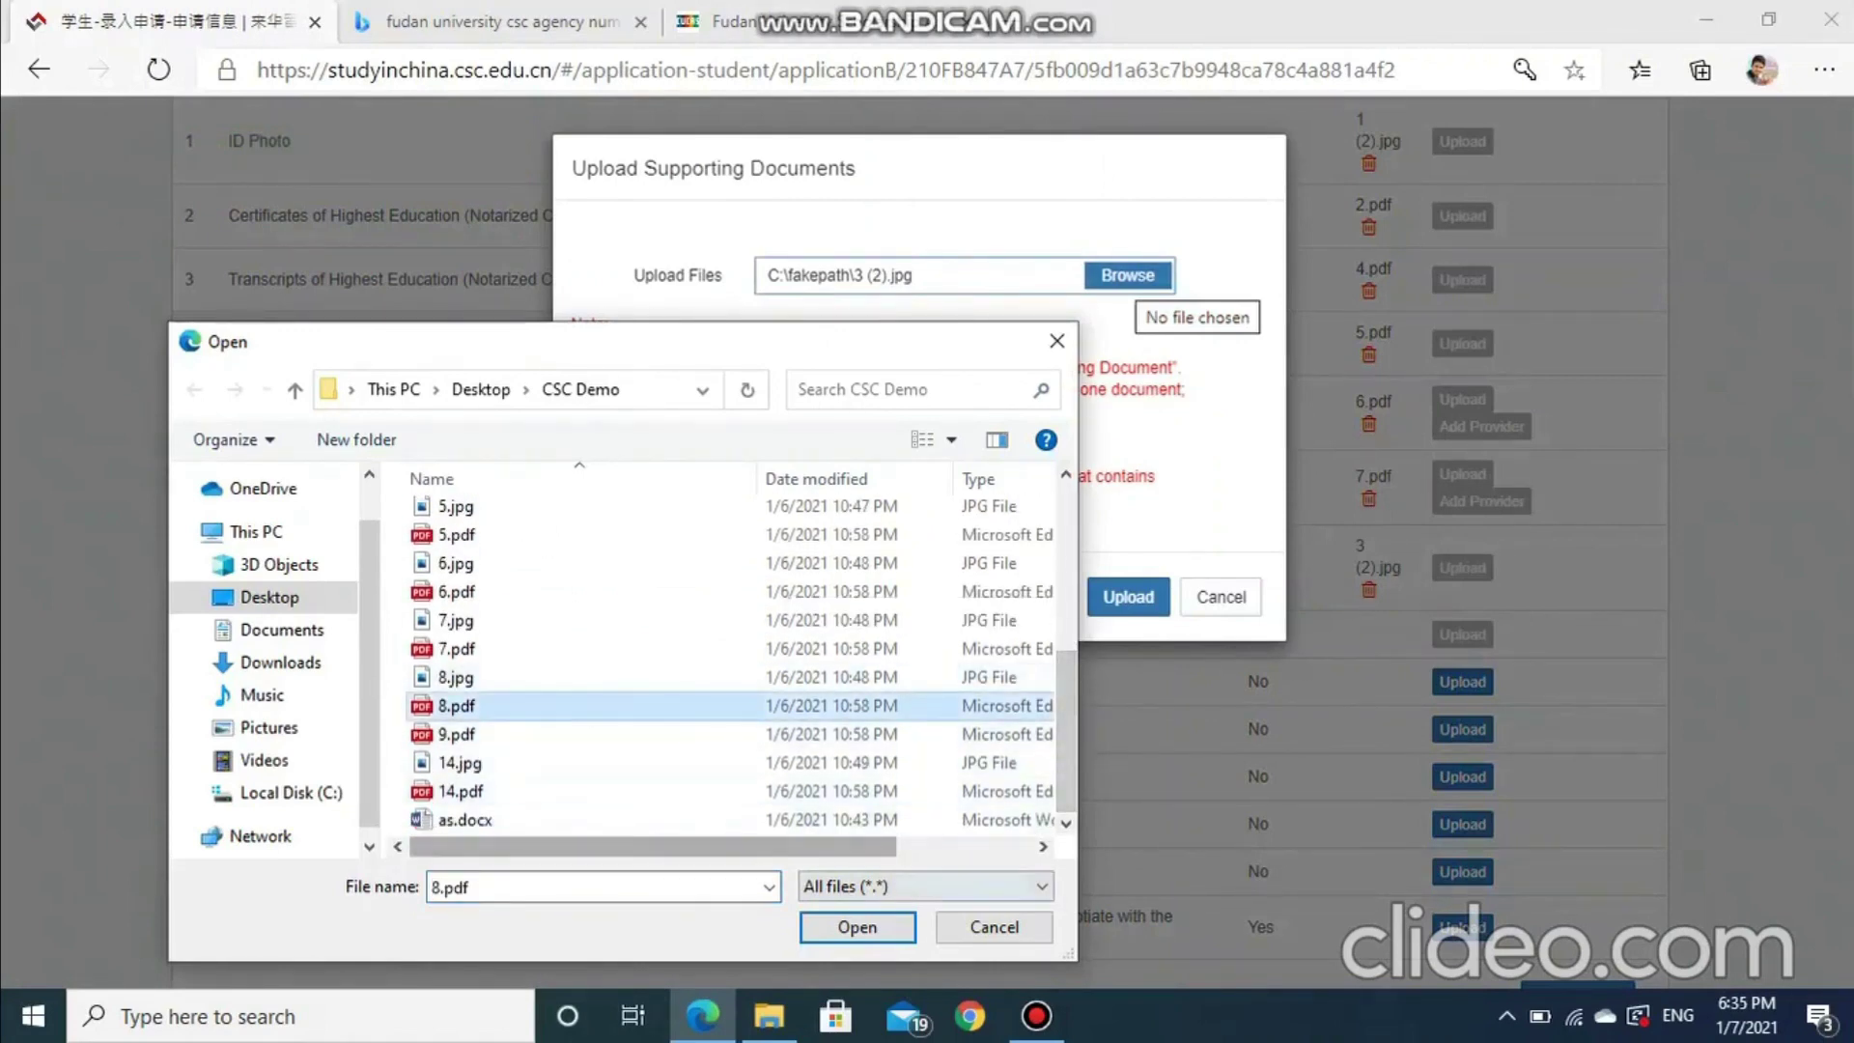
left_click(856, 927)
left_click(1127, 596)
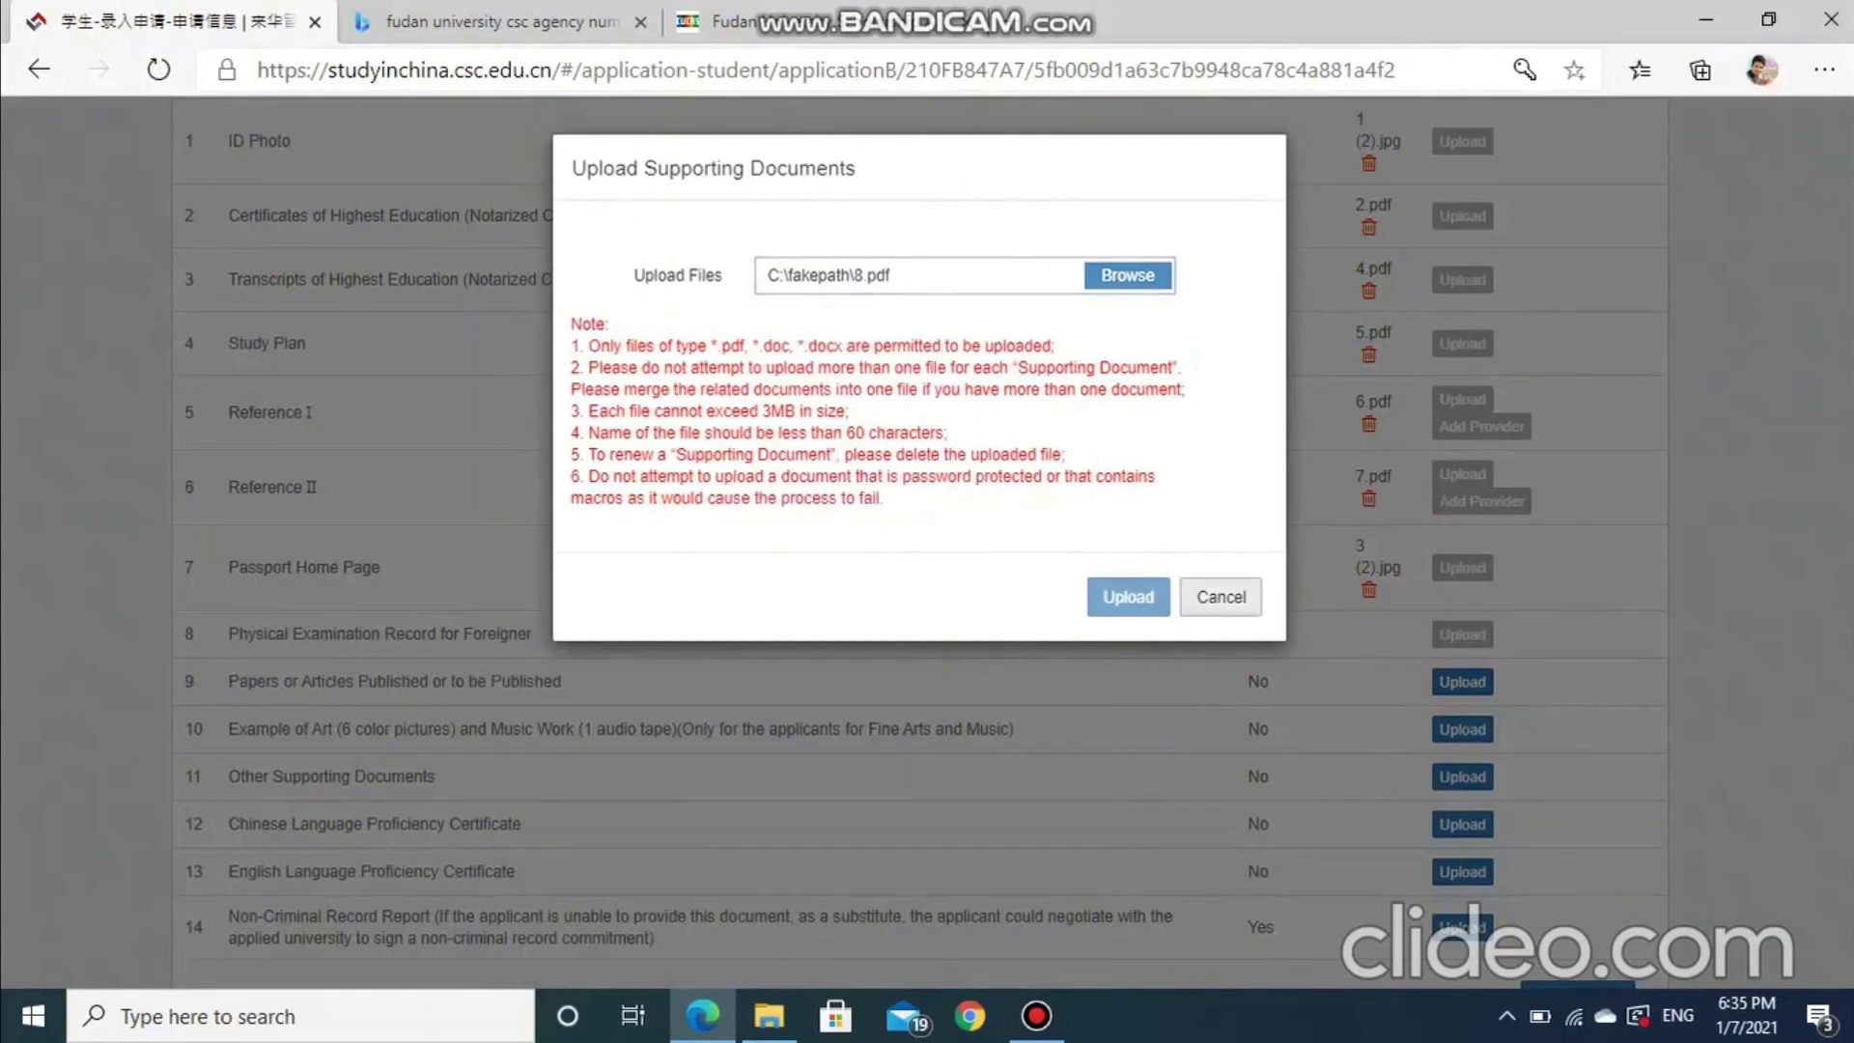
scroll(1463, 762, "down", 2)
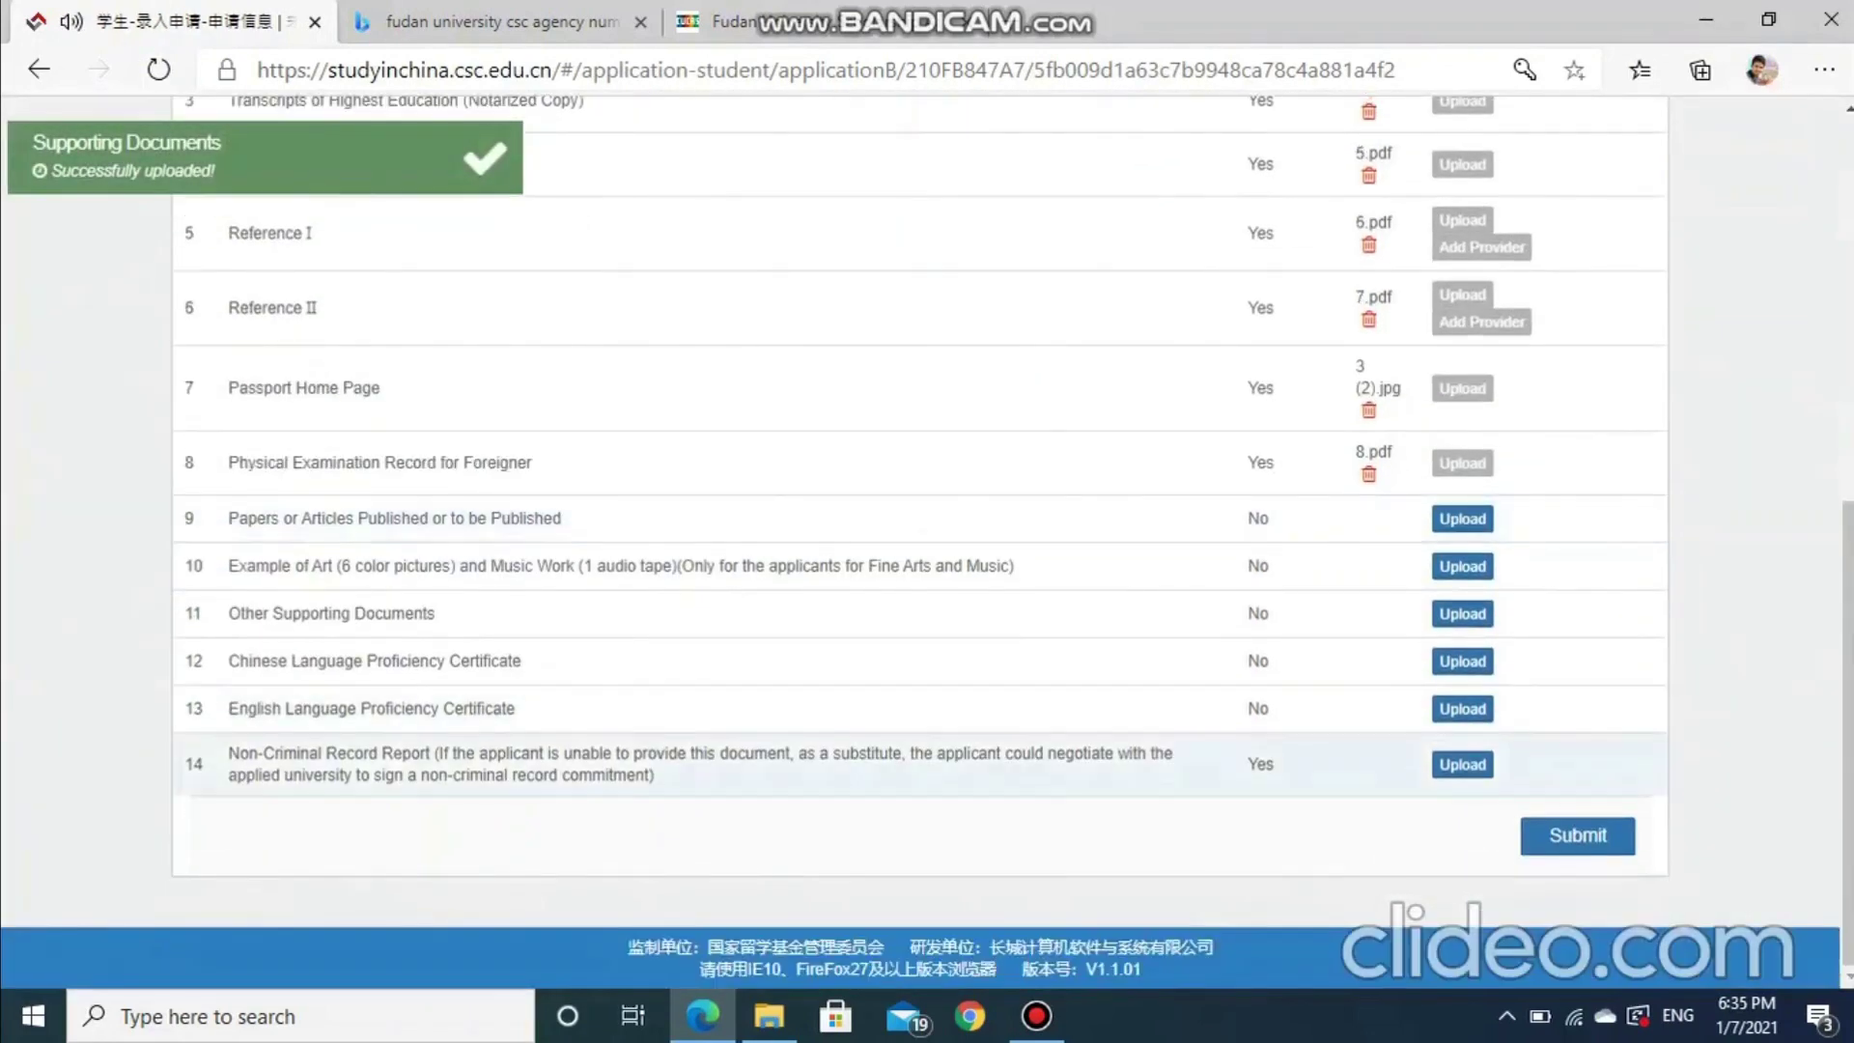
Upload 14.pdf as the Non-Criminal Record Report and submit to reach the Statement of Applicant
left_click(1463, 765)
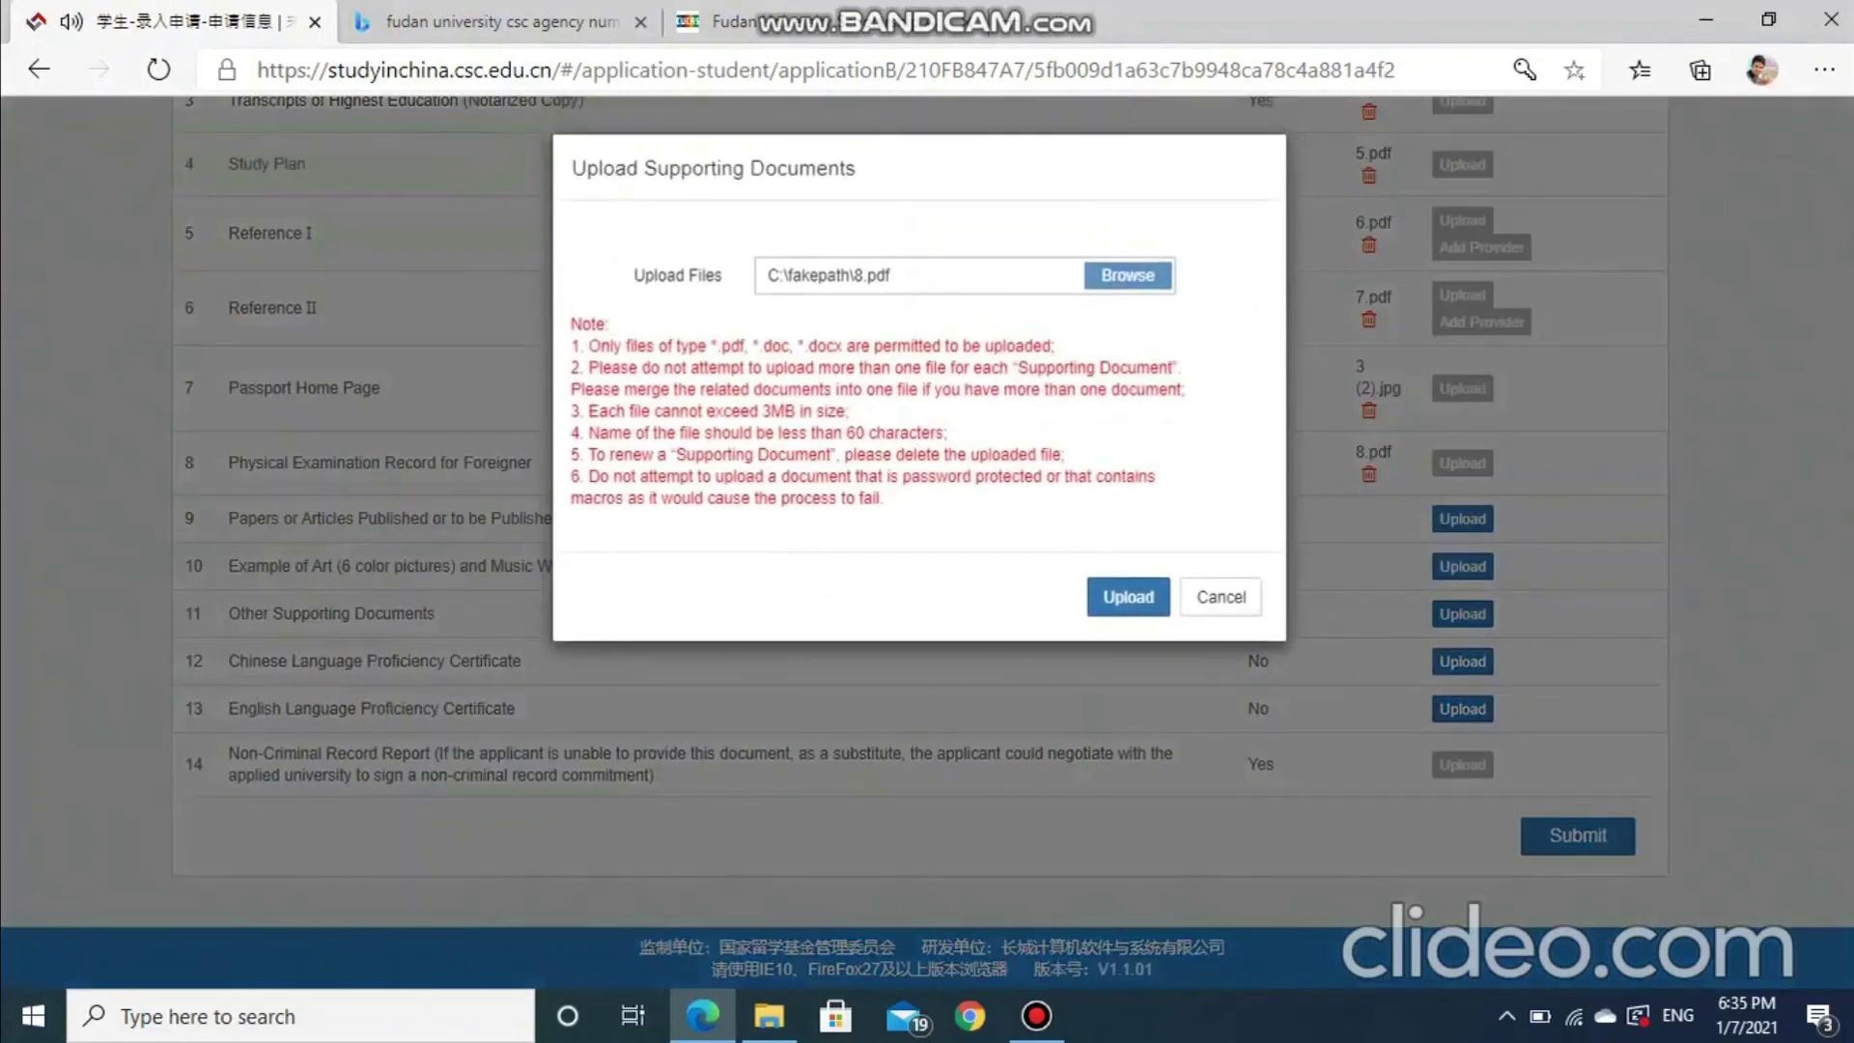
left_click(1128, 275)
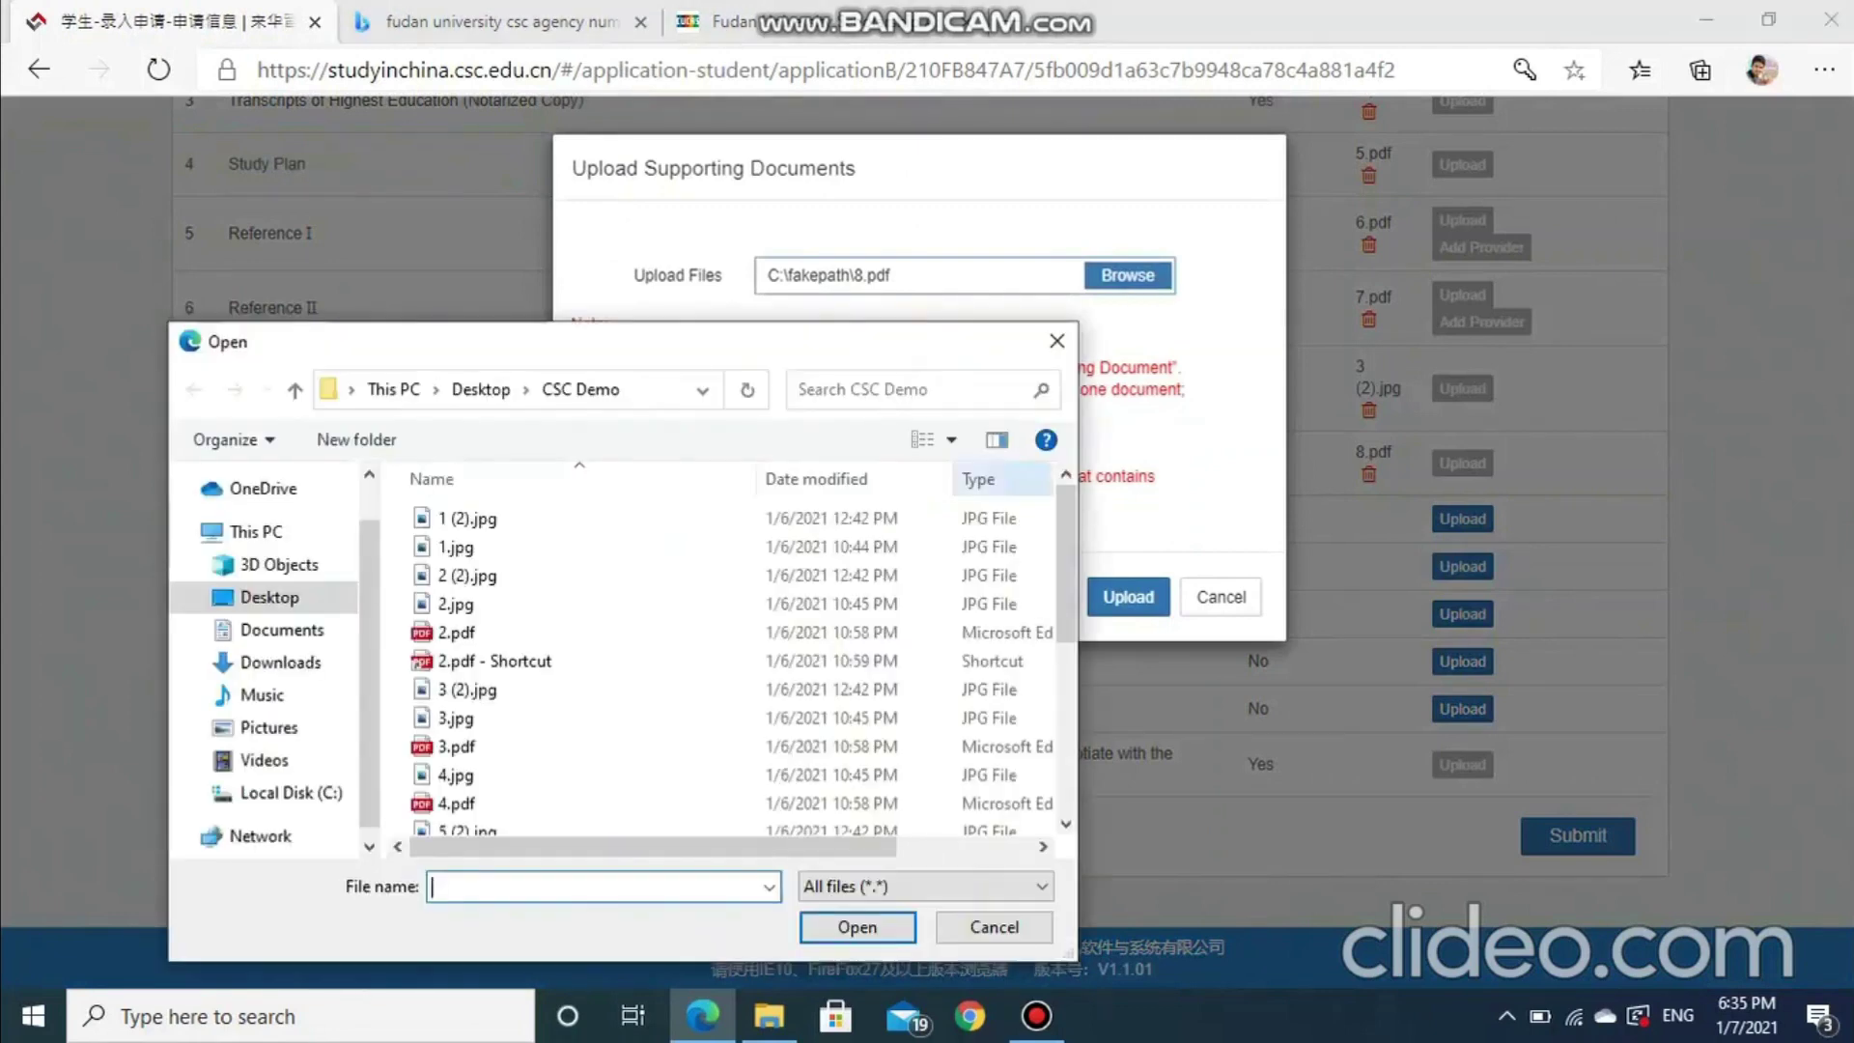
scroll(734, 657, "down", 3)
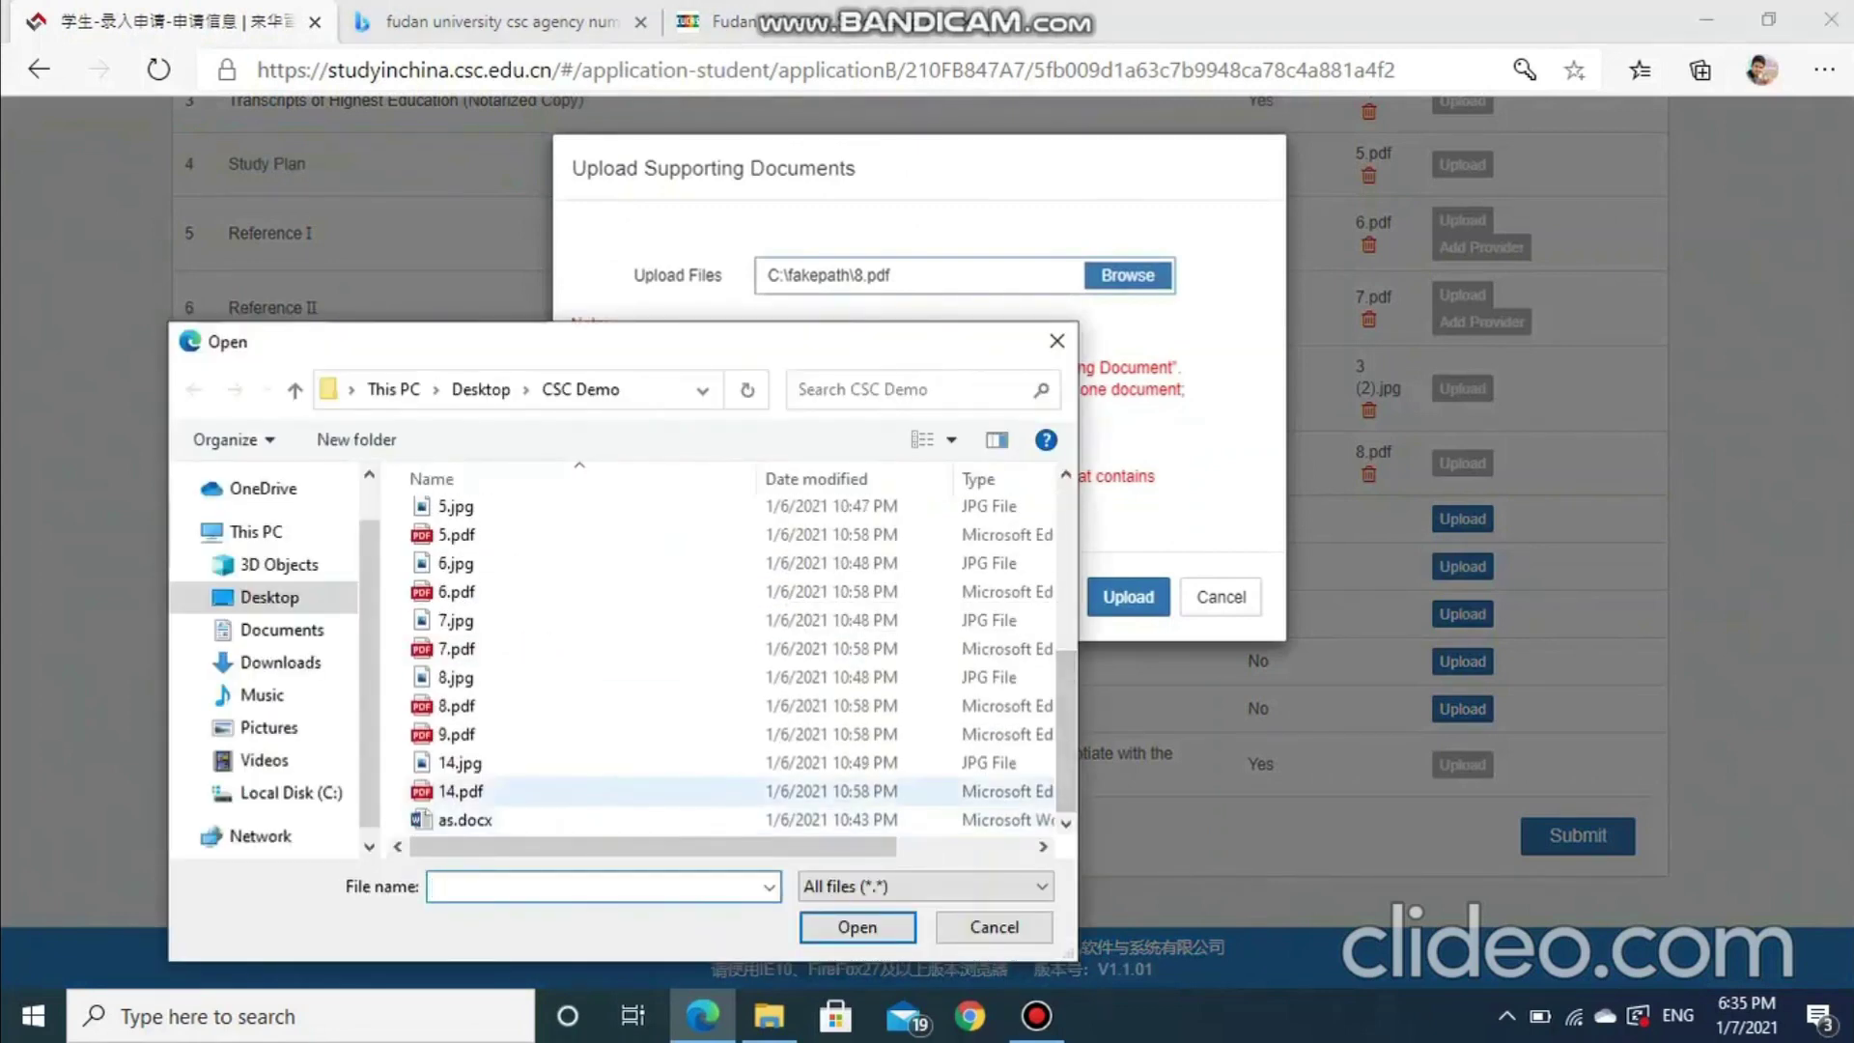
left_click(460, 791)
key("Return")
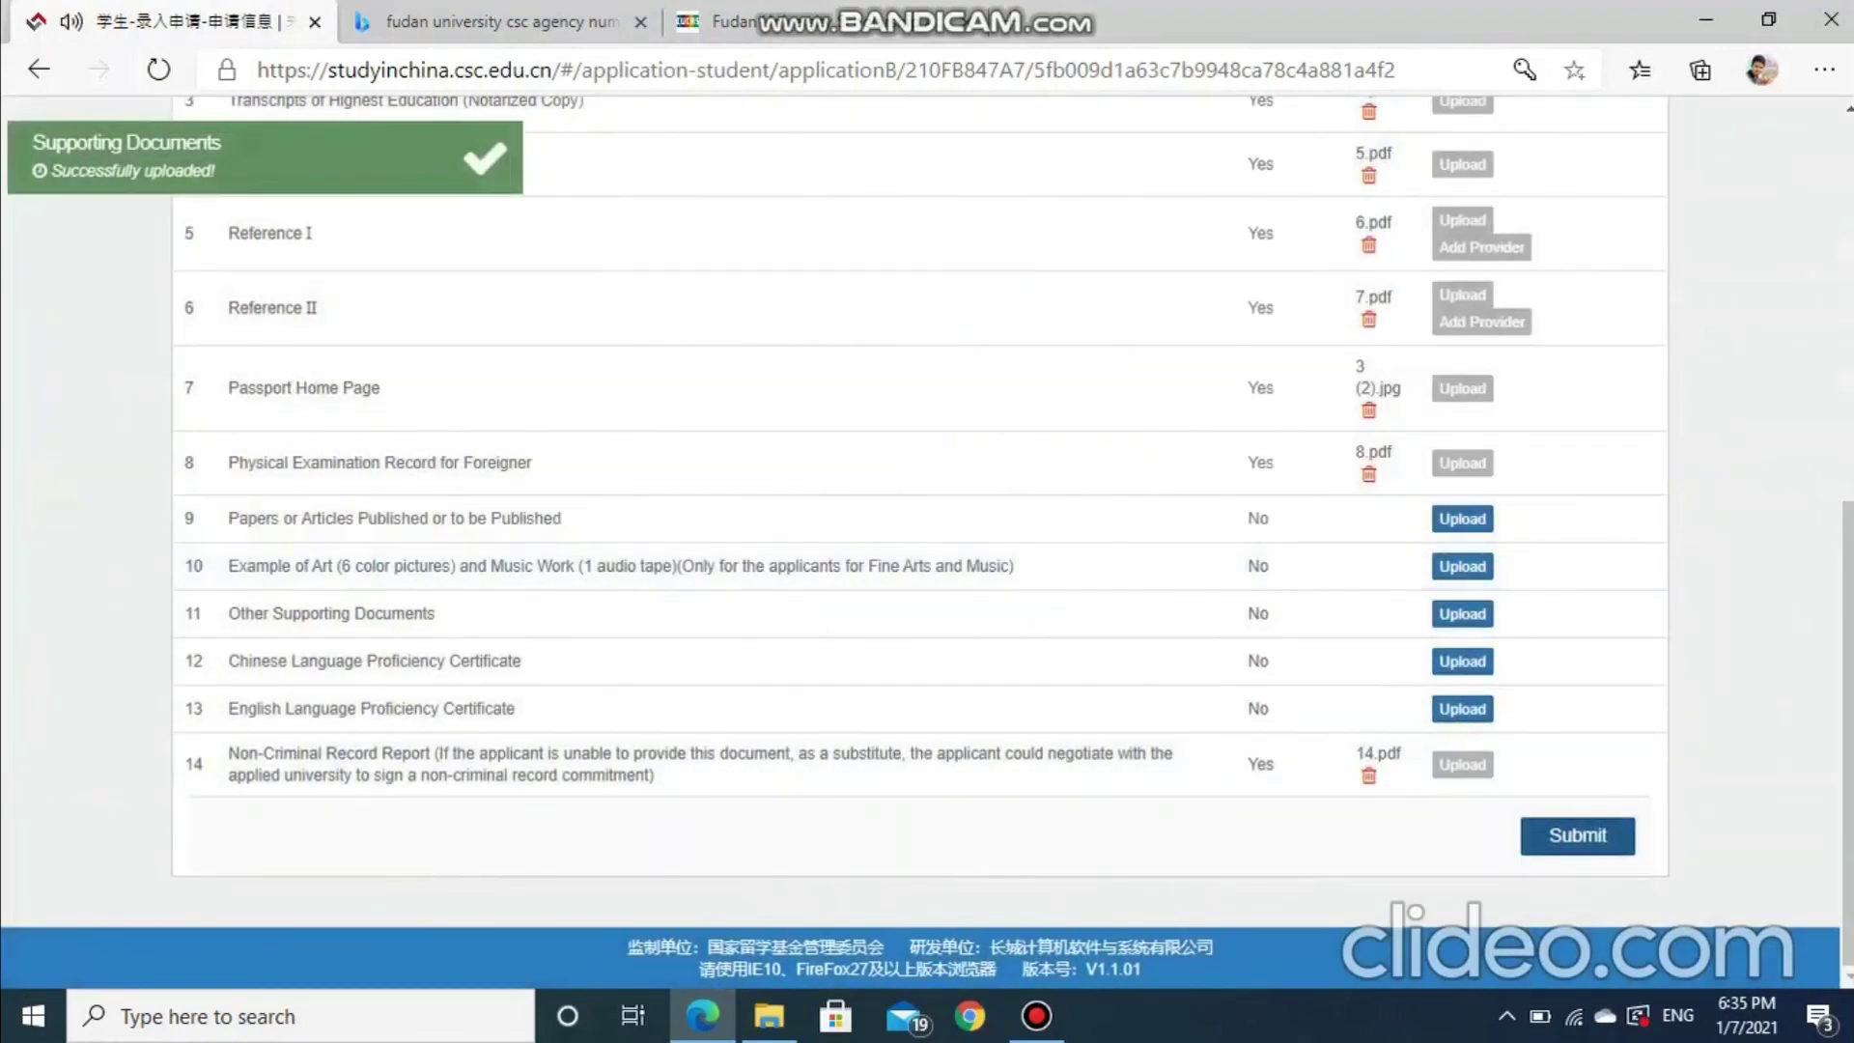
left_click(1578, 836)
scroll(1577, 835, "down", 3)
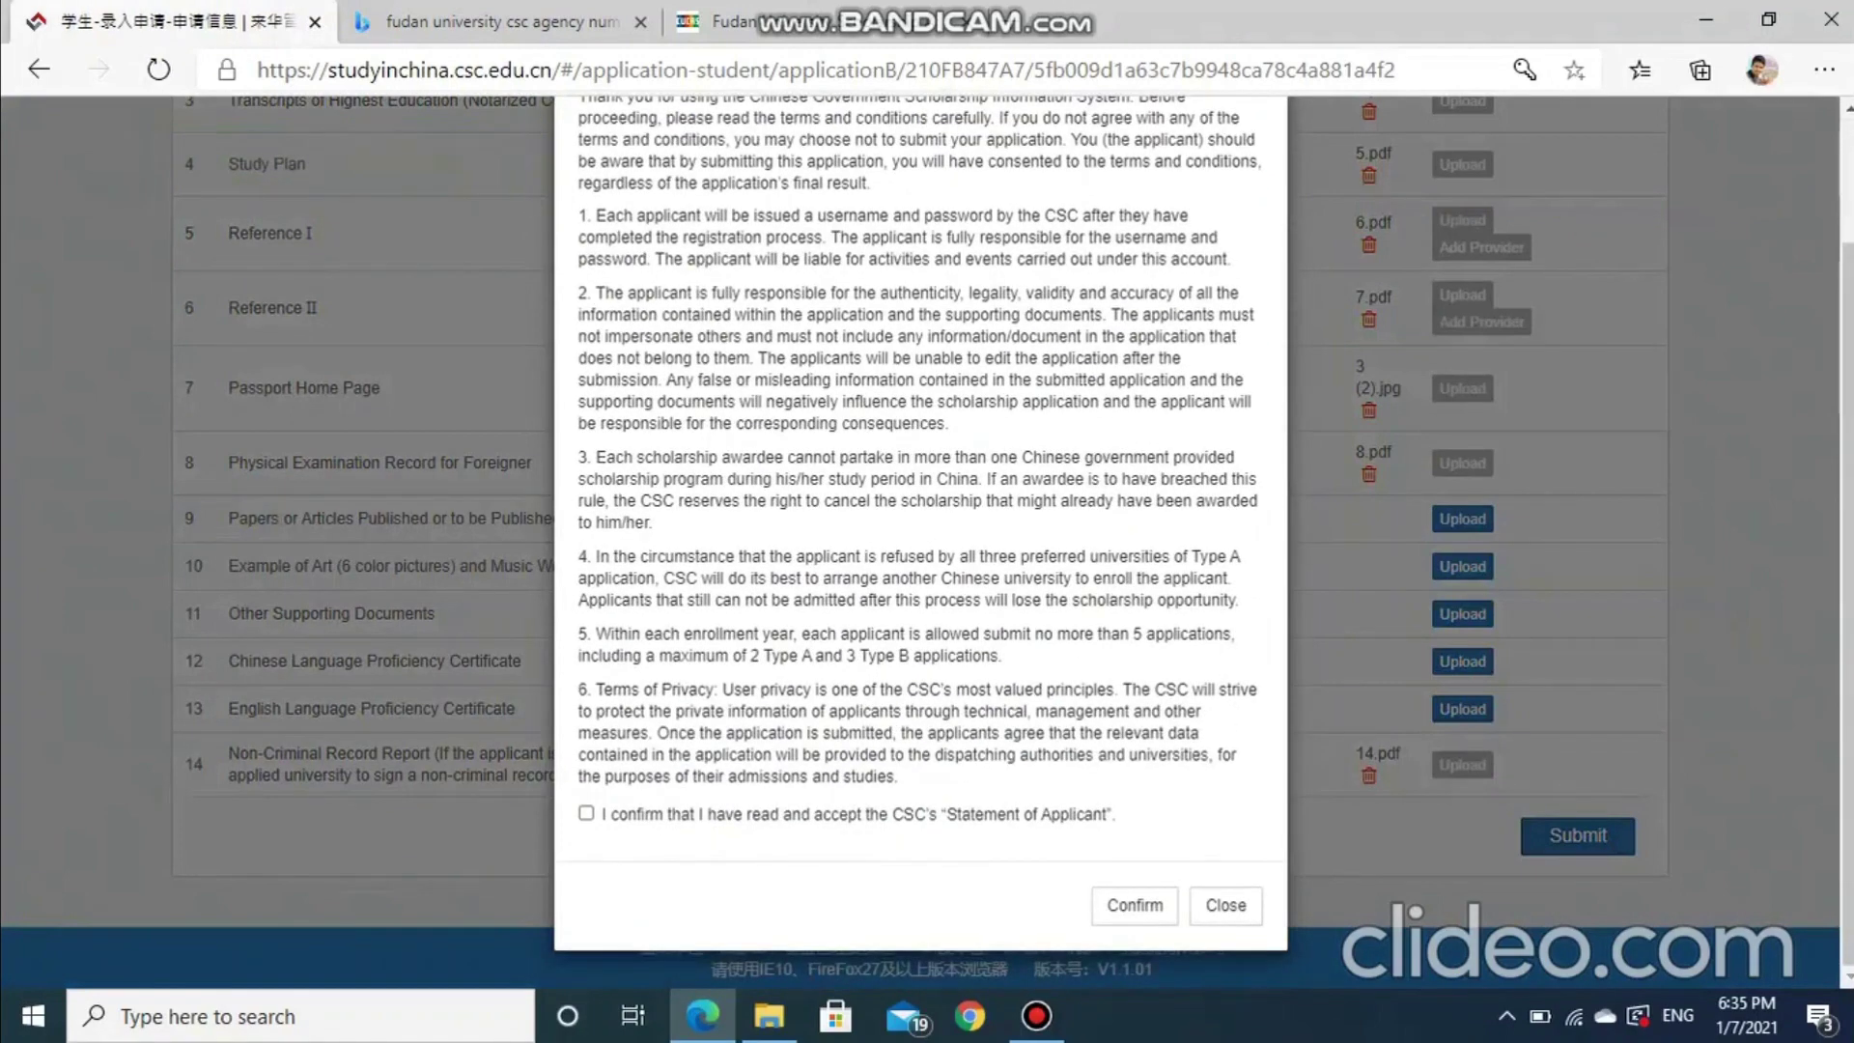
Tick the applicant statement, confirm, approve submitting the Fudan application, and finish
left_click(586, 813)
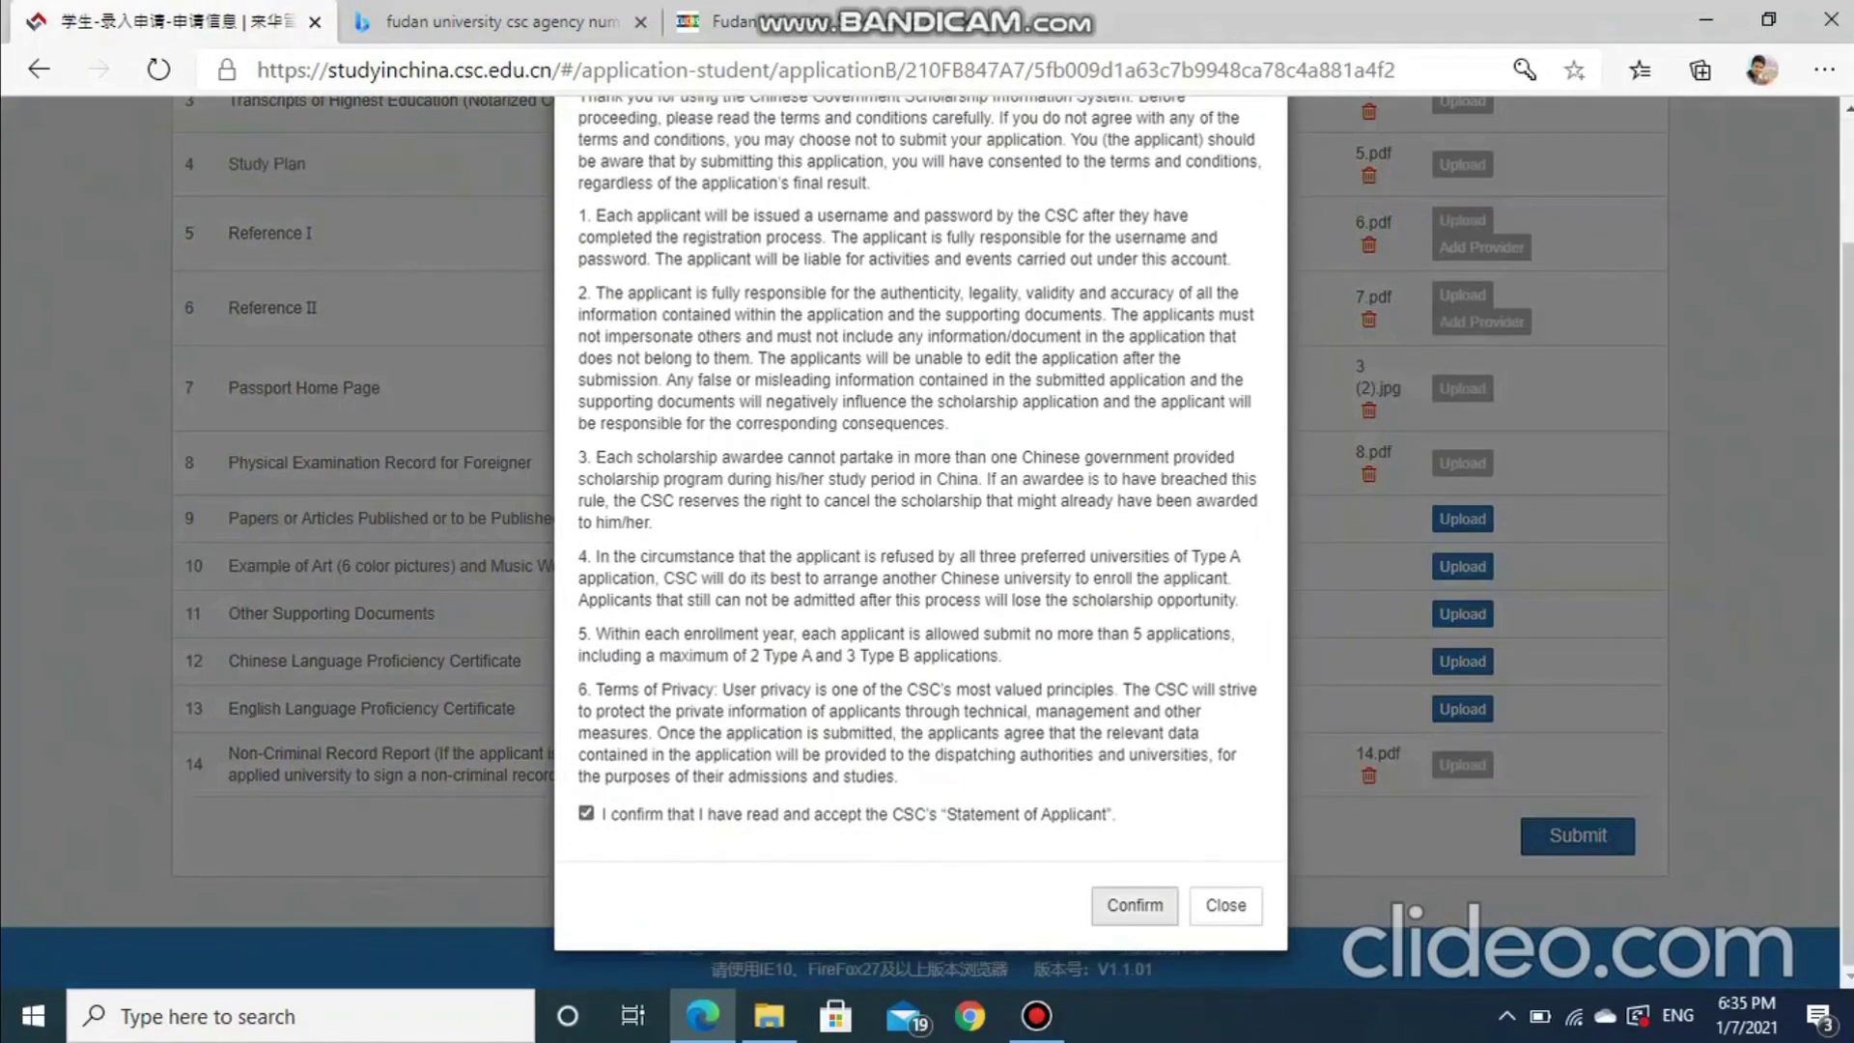
left_click(1134, 905)
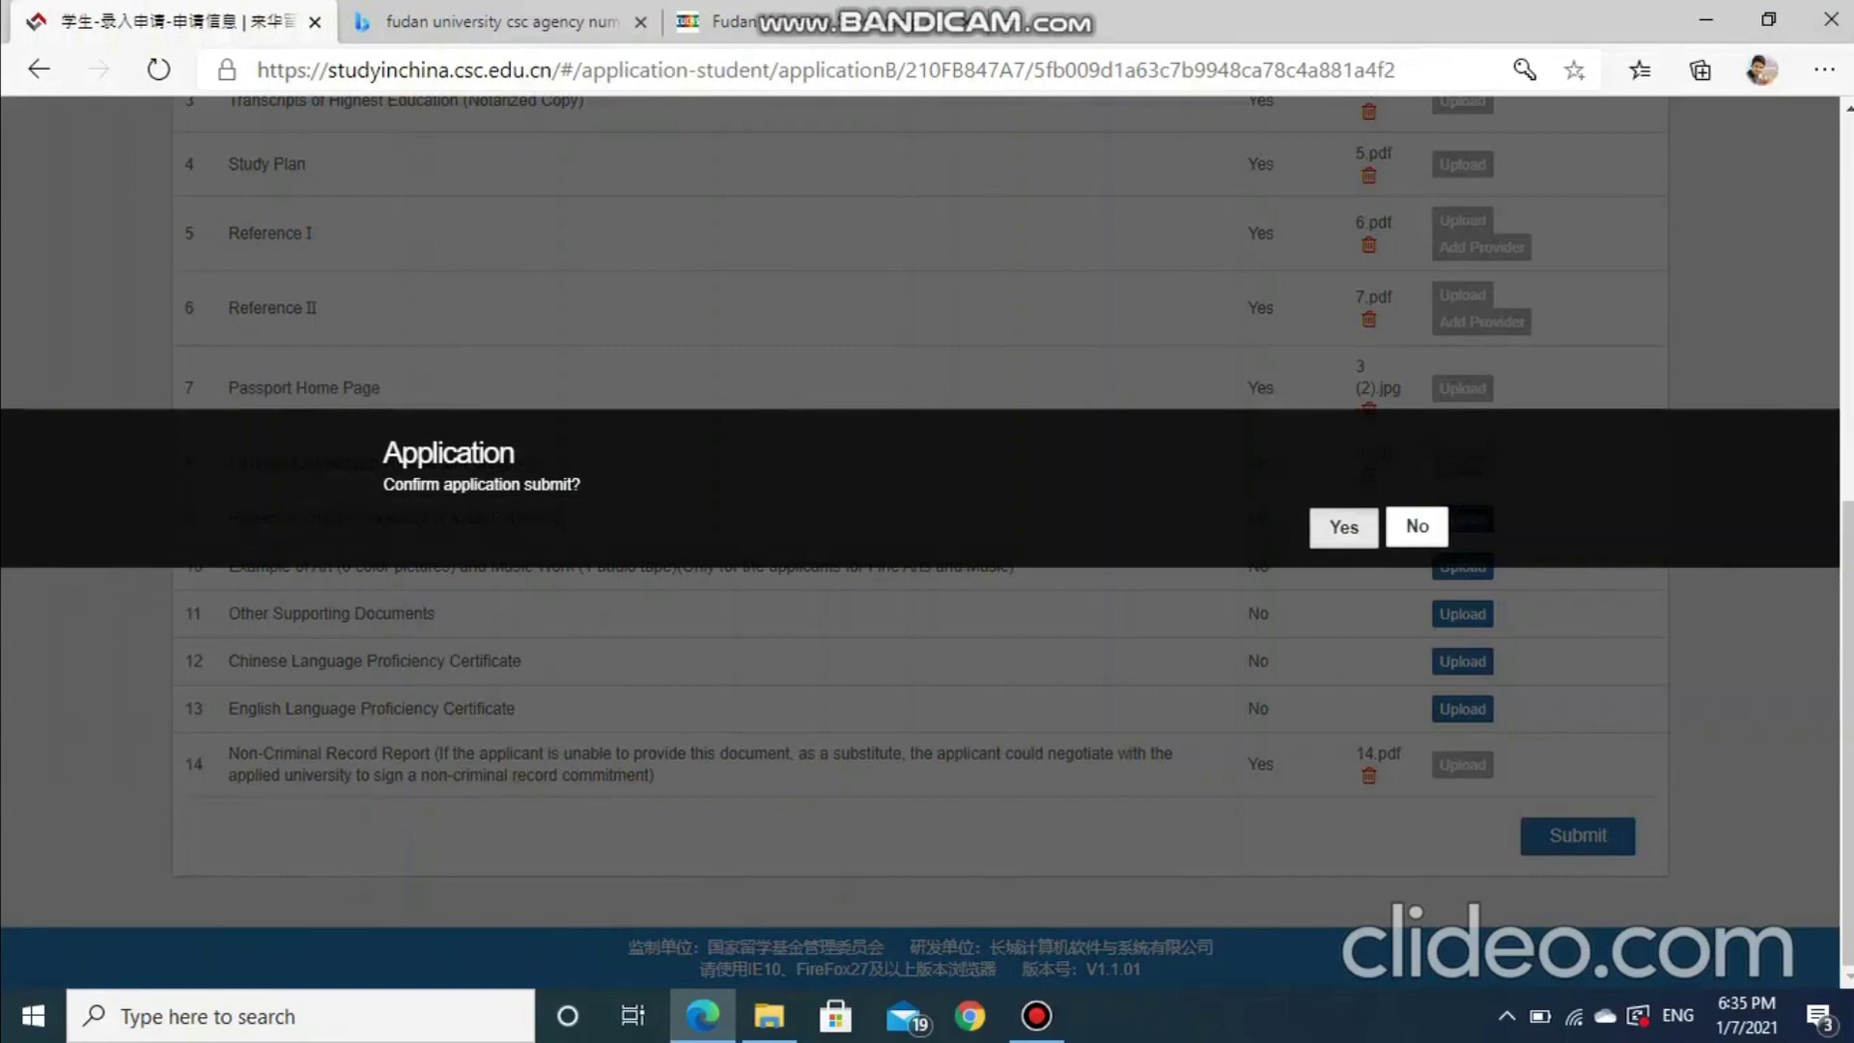
left_click(1342, 526)
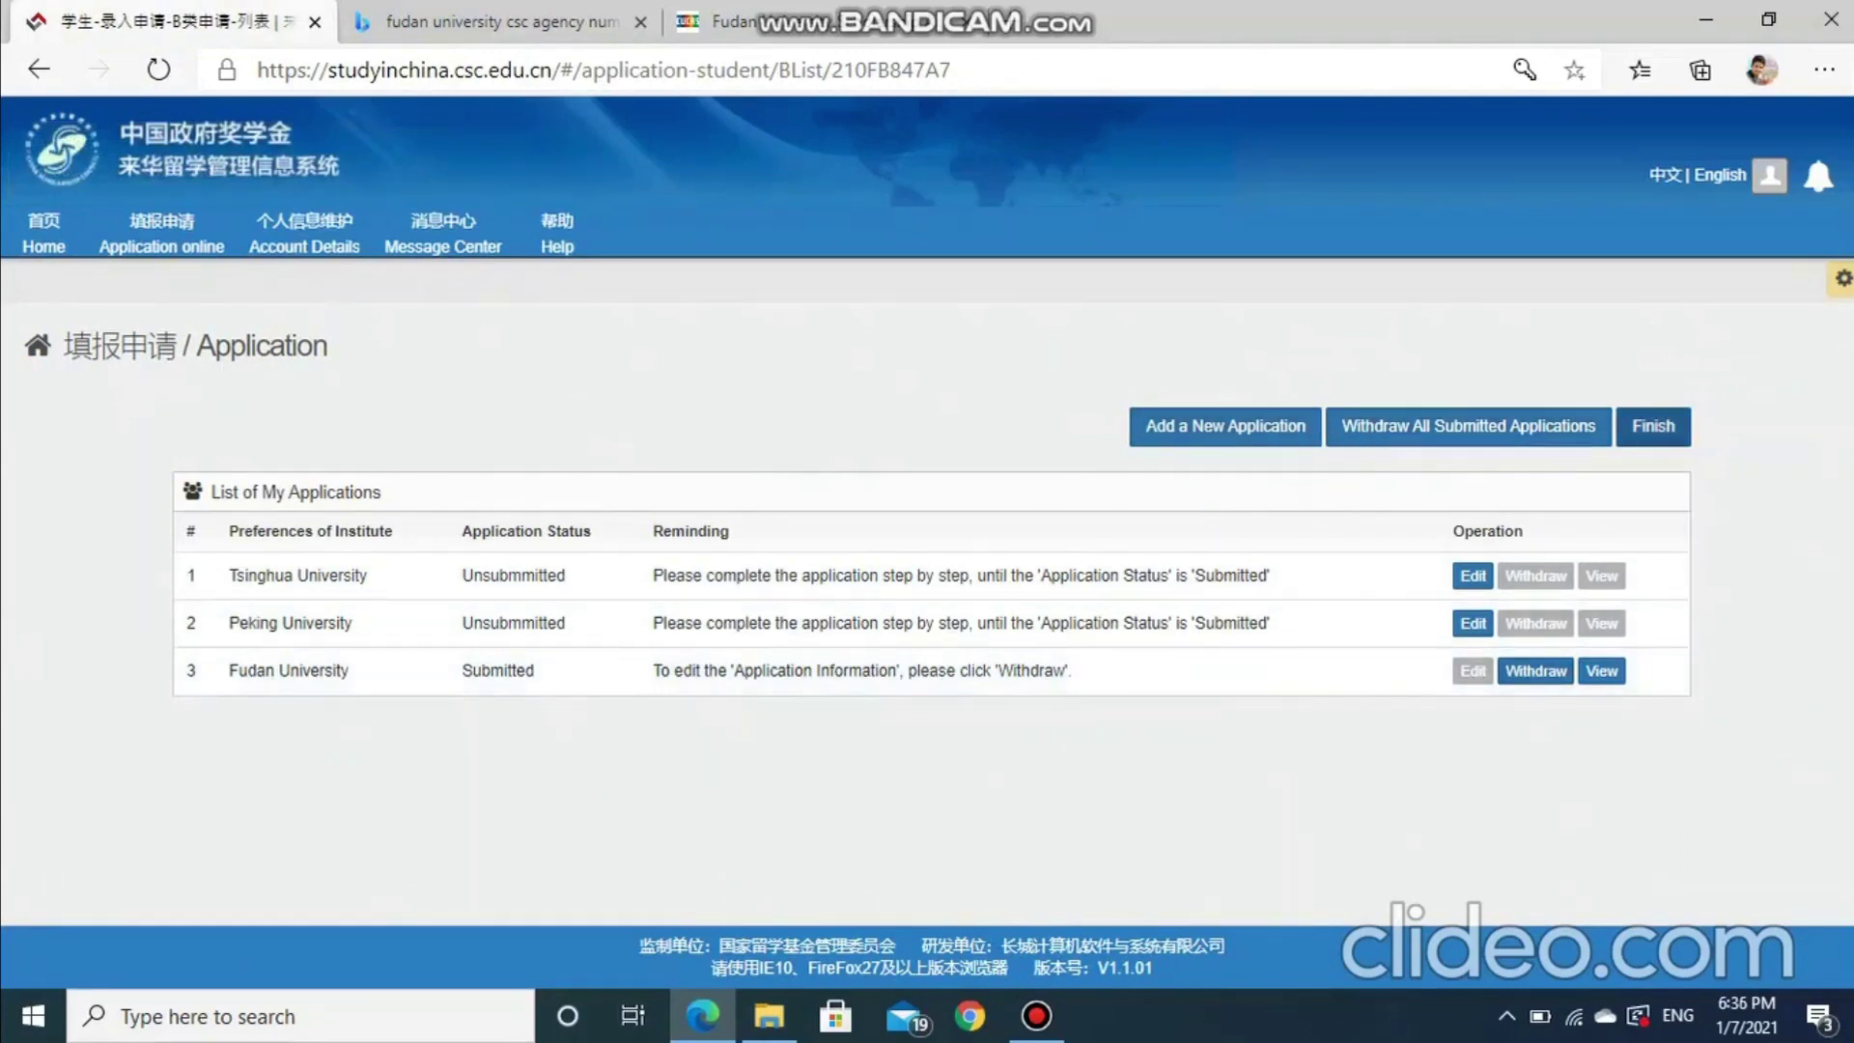
left_click(1653, 426)
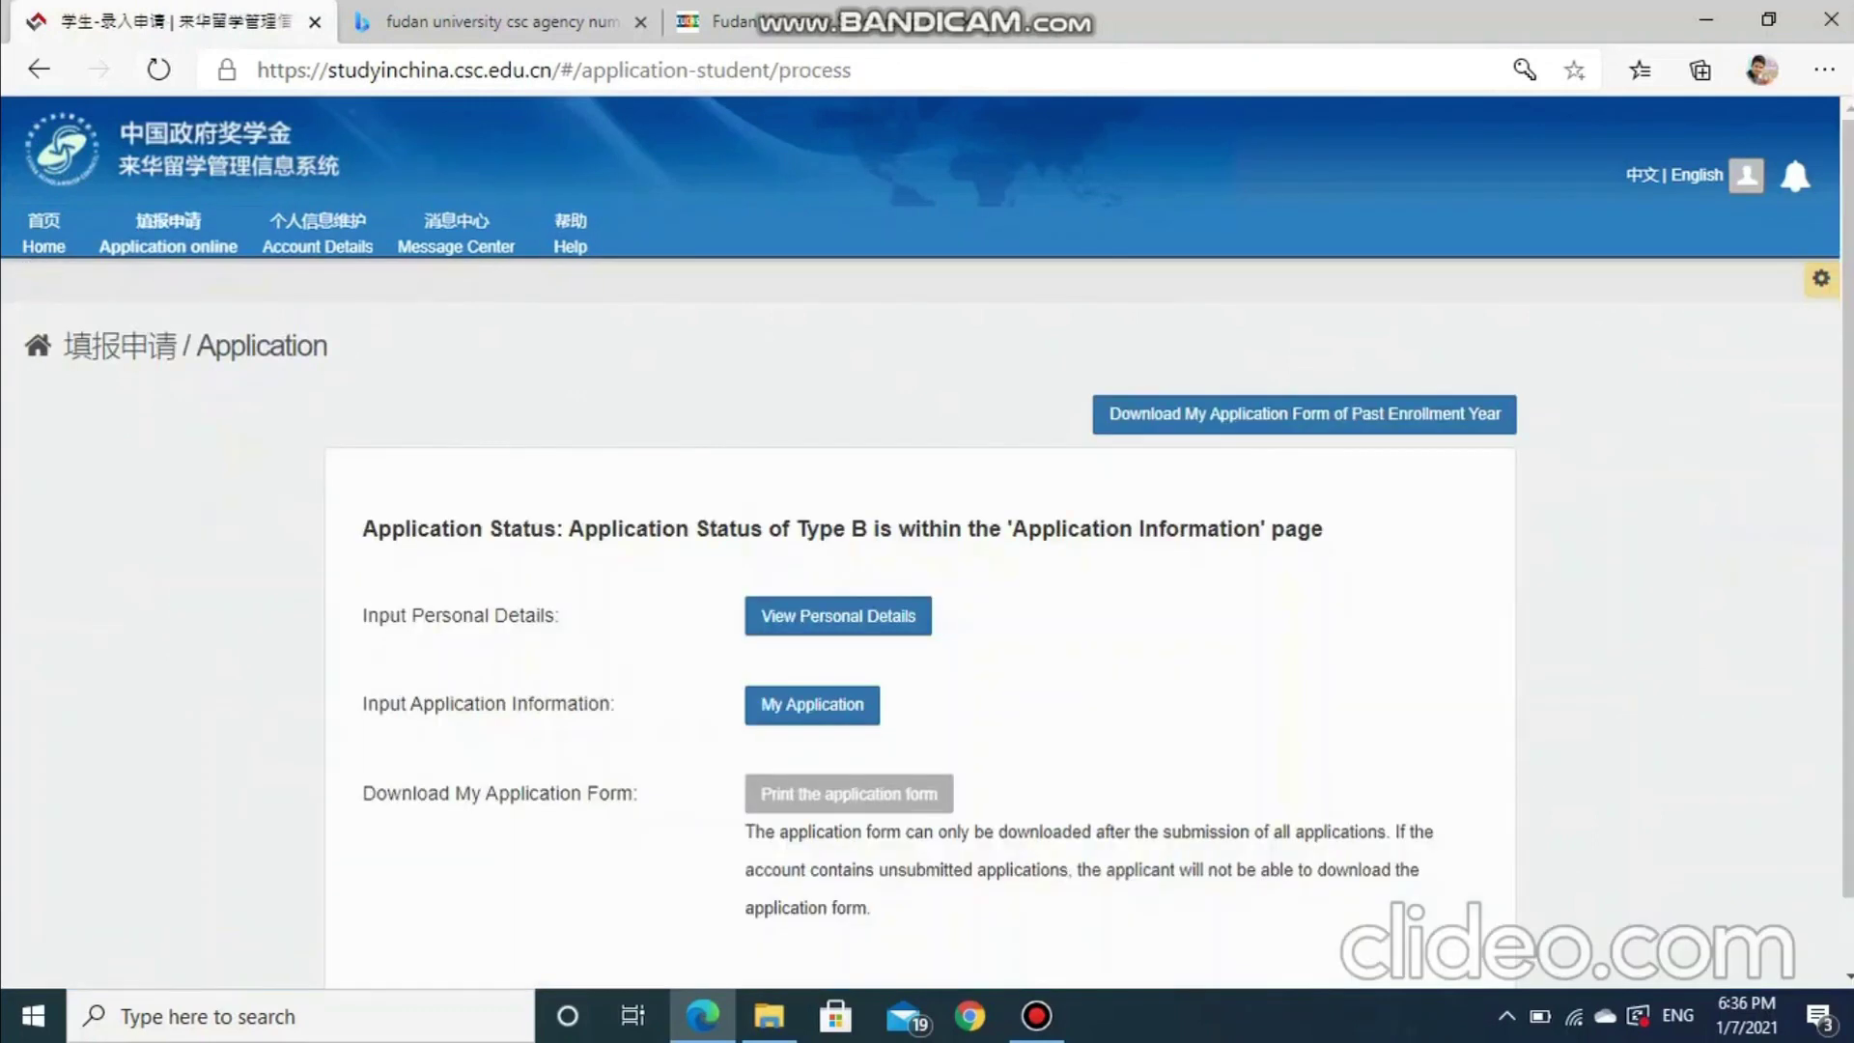
scroll(927, 579, "down", 2)
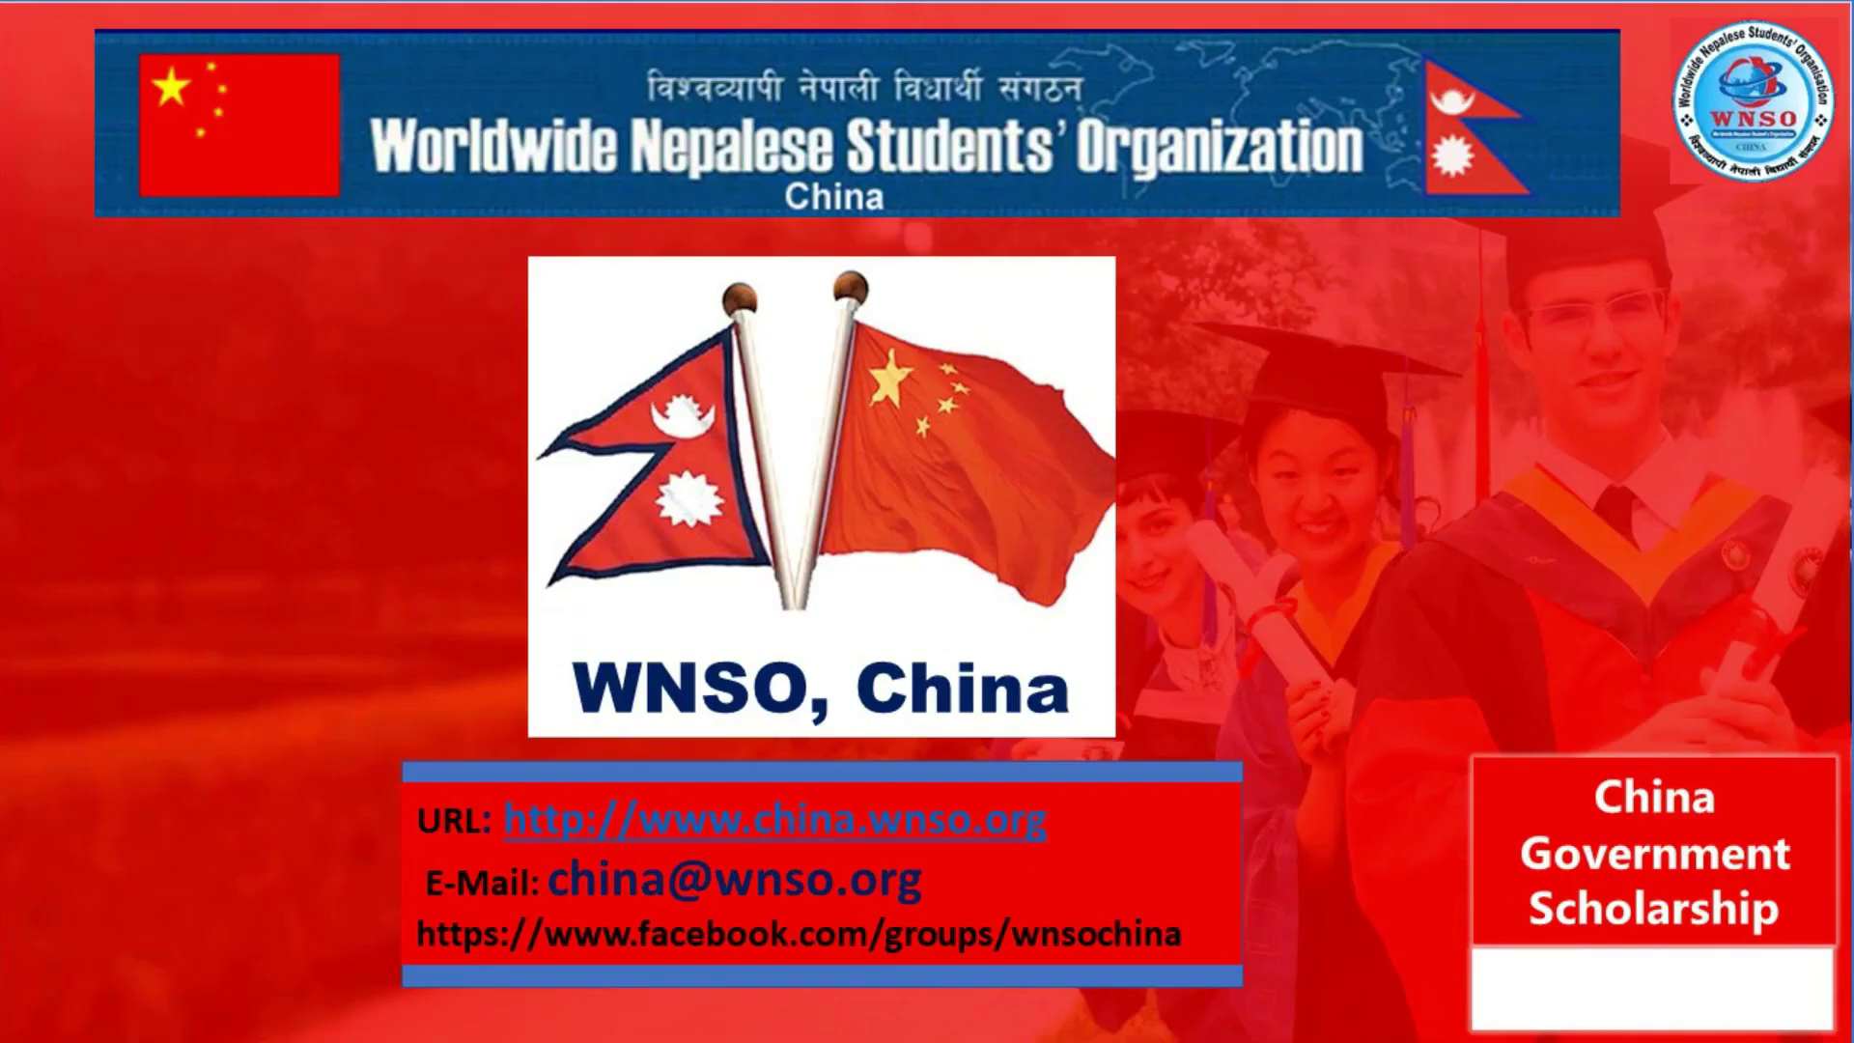